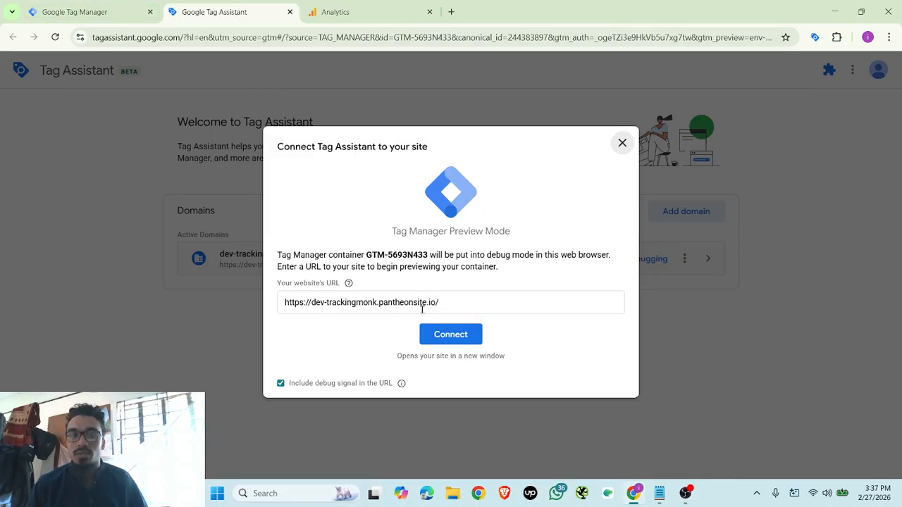
pyautogui.click(447, 333)
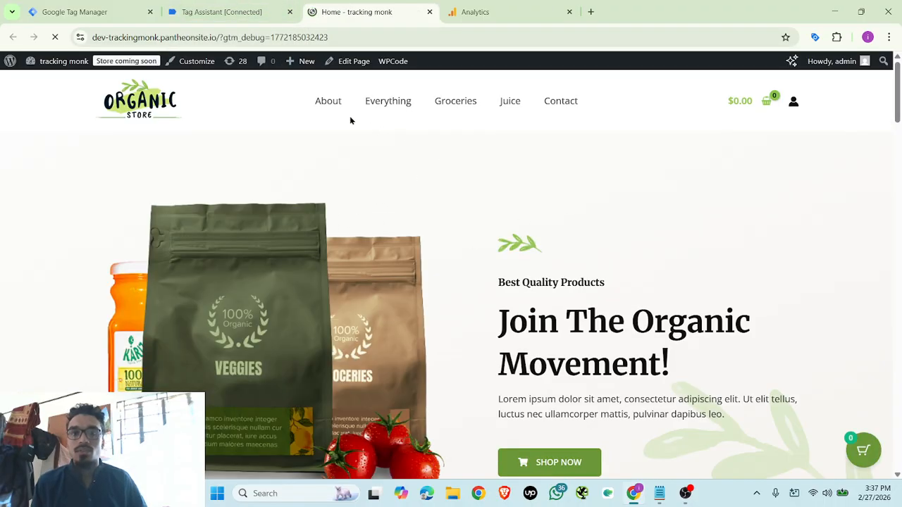
pyautogui.click(222, 12)
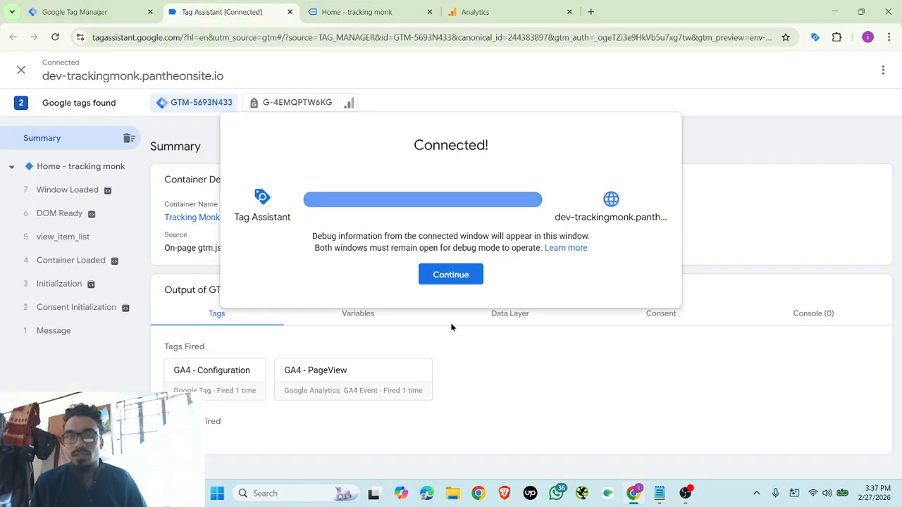
pyautogui.click(455, 276)
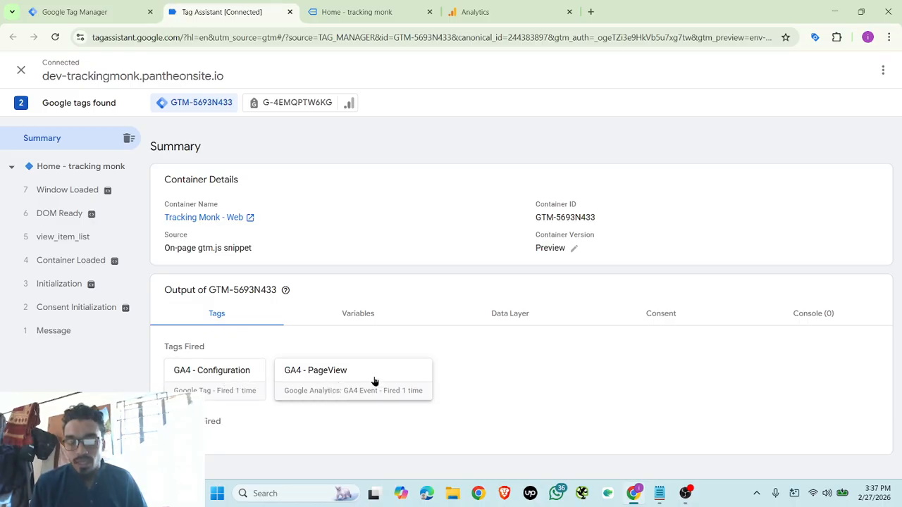
# Open the Assorted Coffee product page from the home page of the connected store
pyautogui.click(356, 11)
pyautogui.scroll(-10, 514, 285)
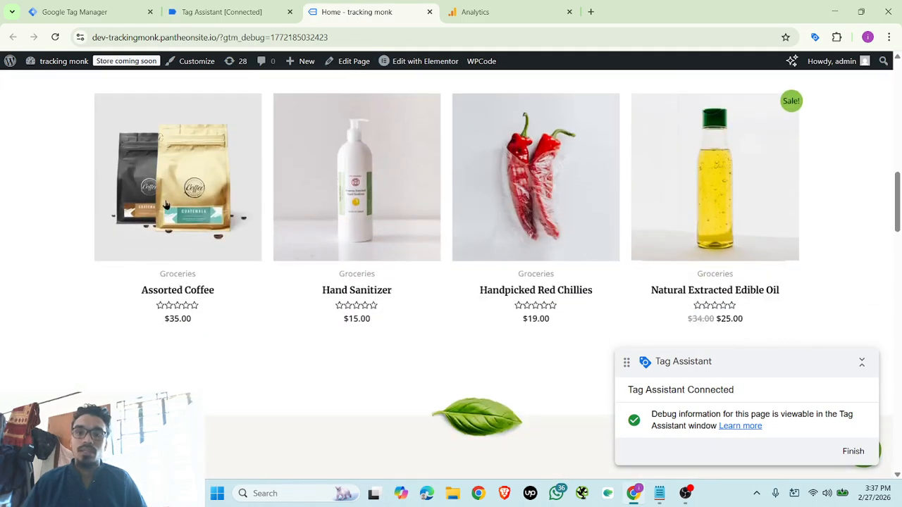
pyautogui.click(177, 202)
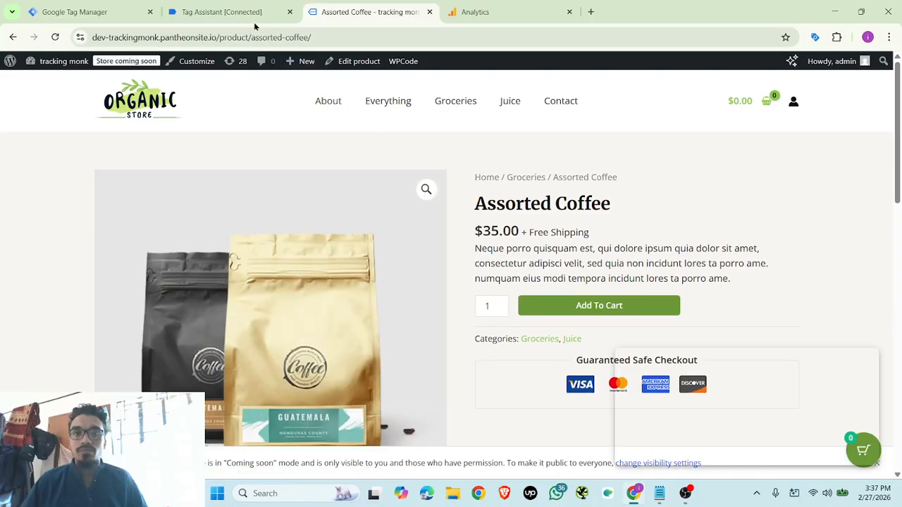
# Inspect the view_item event of the Assorted Coffee page in Tag Assistant and expand its API call
pyautogui.click(243, 11)
pyautogui.click(63, 261)
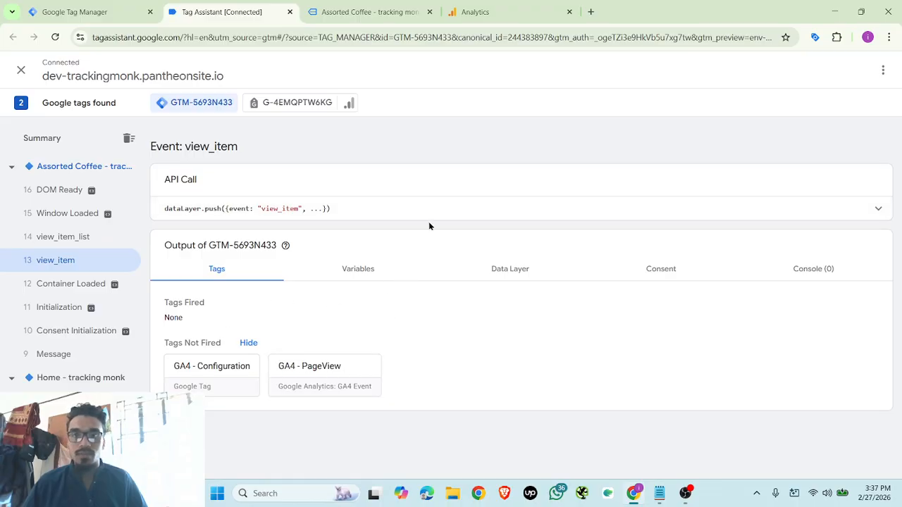
pyautogui.click(450, 216)
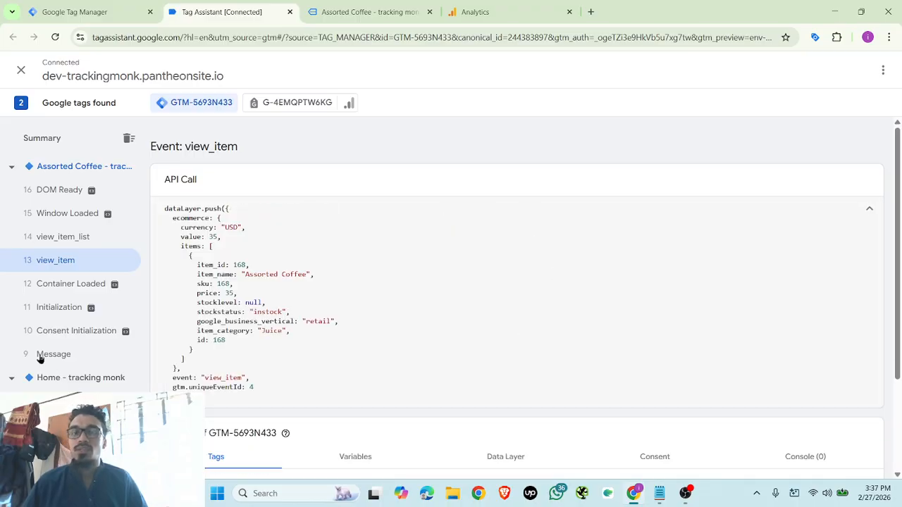
# Create a new tag in Google Tag Manager with the type Google Analytics: GA4 Event
pyautogui.click(82, 10)
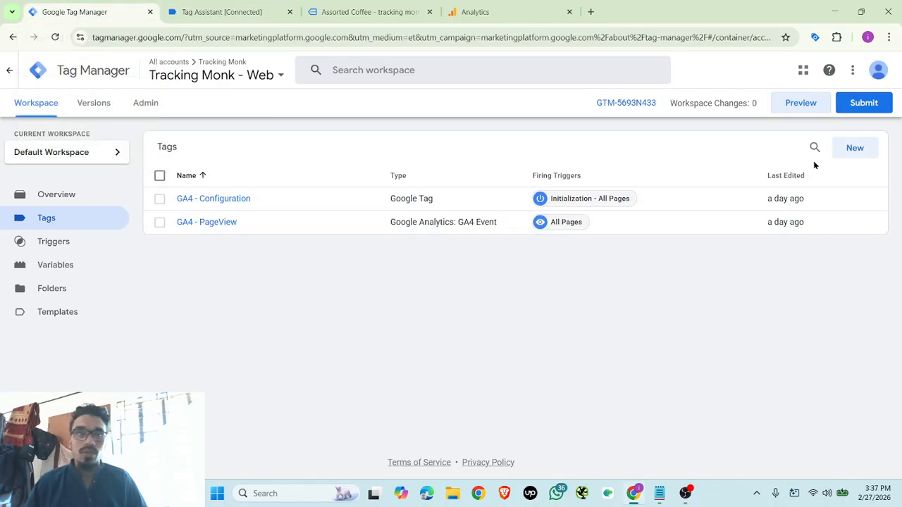
pyautogui.click(852, 148)
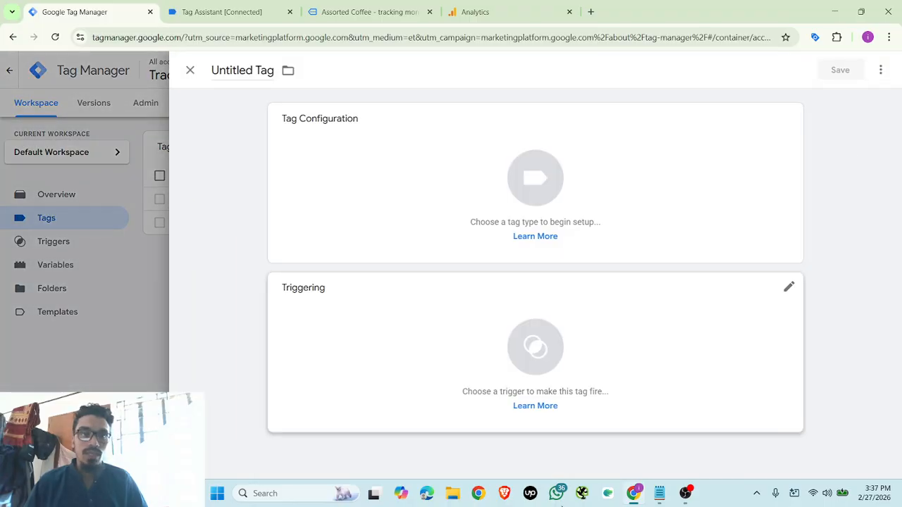
pyautogui.click(601, 203)
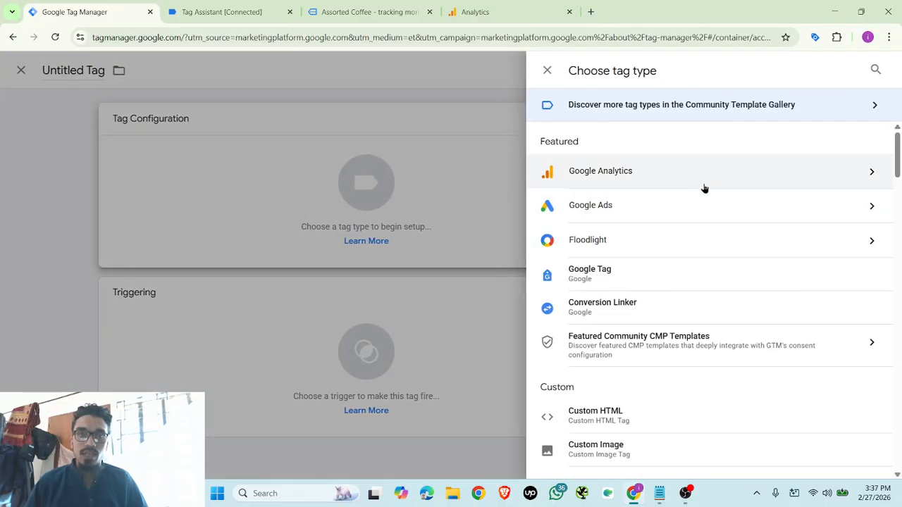
pyautogui.click(637, 175)
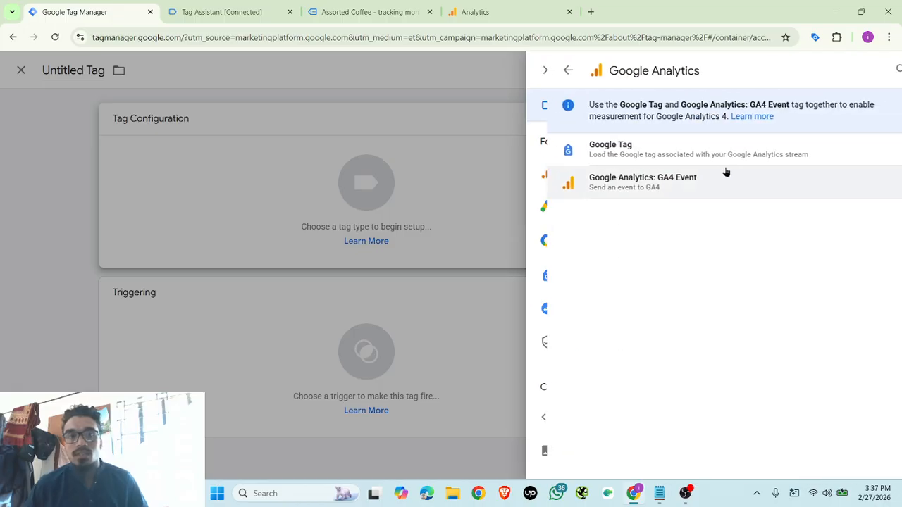
pyautogui.click(661, 184)
# Set the tag's Measurement ID to the variable {{GA4 Measurement id}} and go to the Event Name field
pyautogui.click(338, 240)
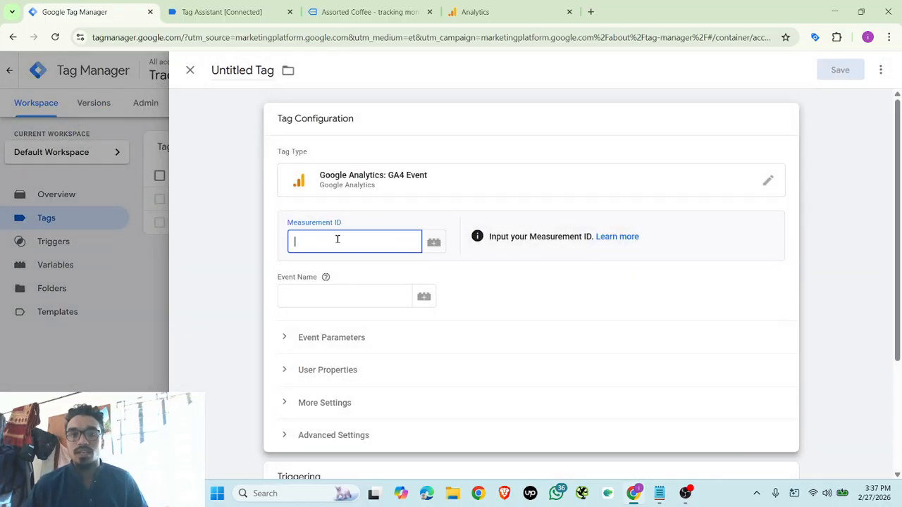
pyautogui.write('{{')
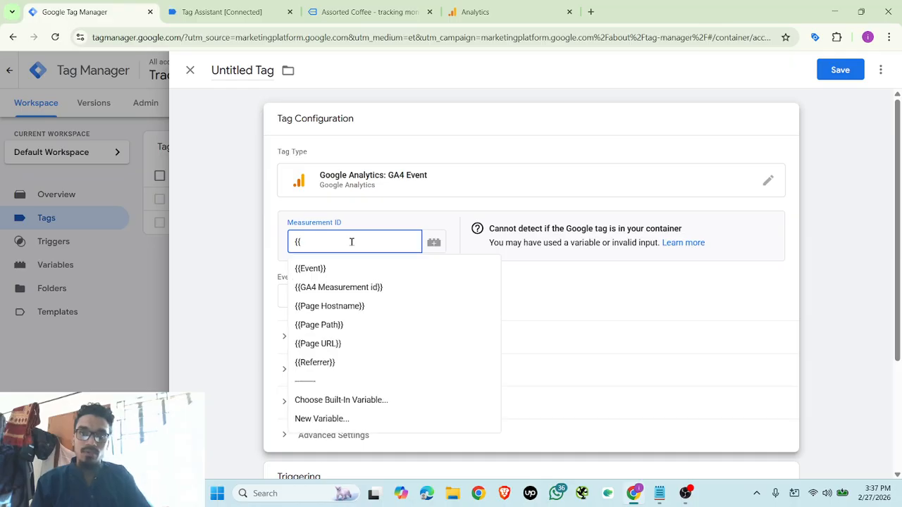
pyautogui.click(359, 287)
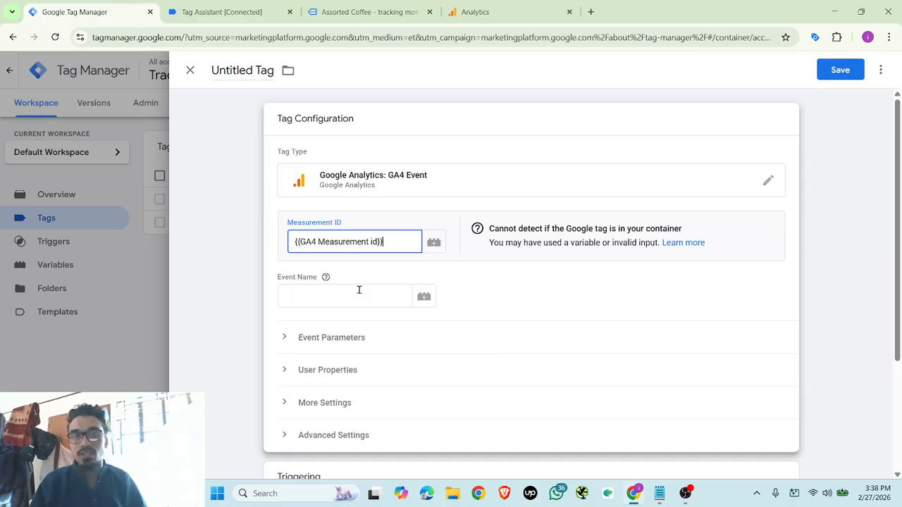
pyautogui.click(321, 300)
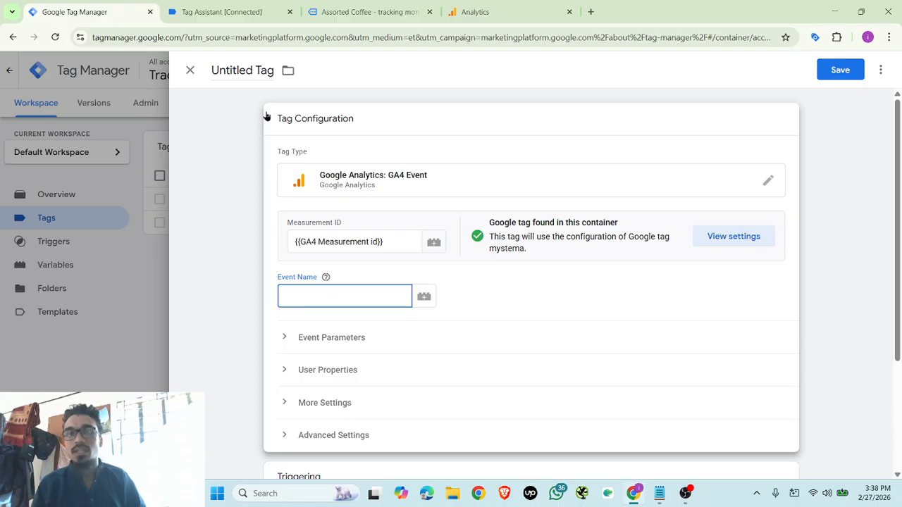
# Search the web for "GA4 schema" in a new browser tab and open the Analytics - Measure ecommerce result
pyautogui.click(590, 11)
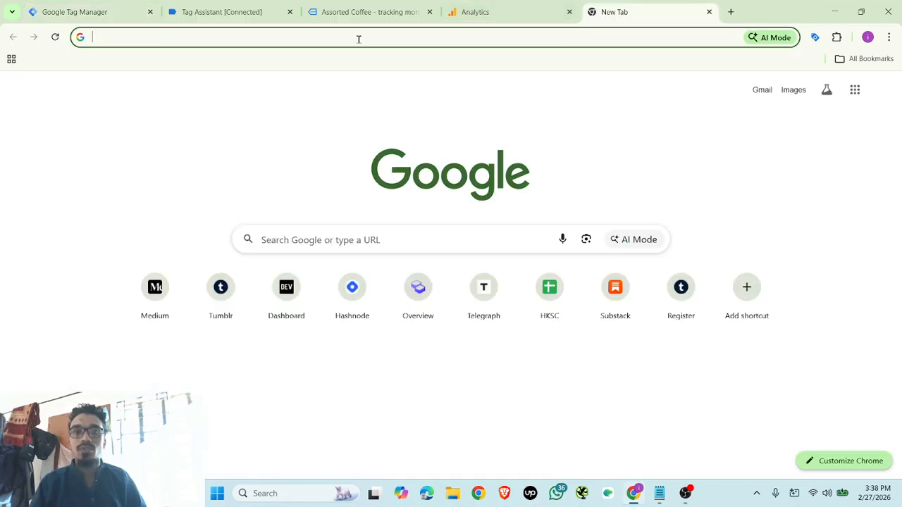
pyautogui.write('GA4 ')
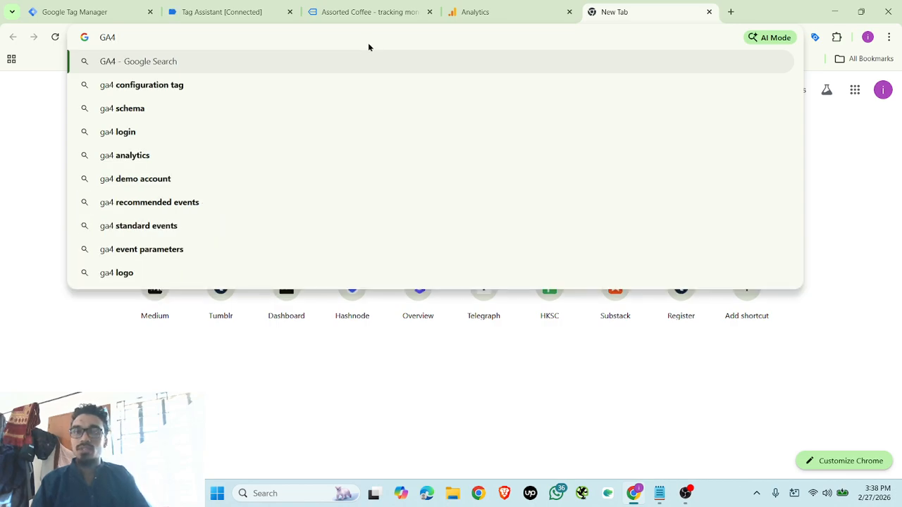
pyautogui.write('sh')
pyautogui.press('BackSpace')
pyautogui.write('chema')
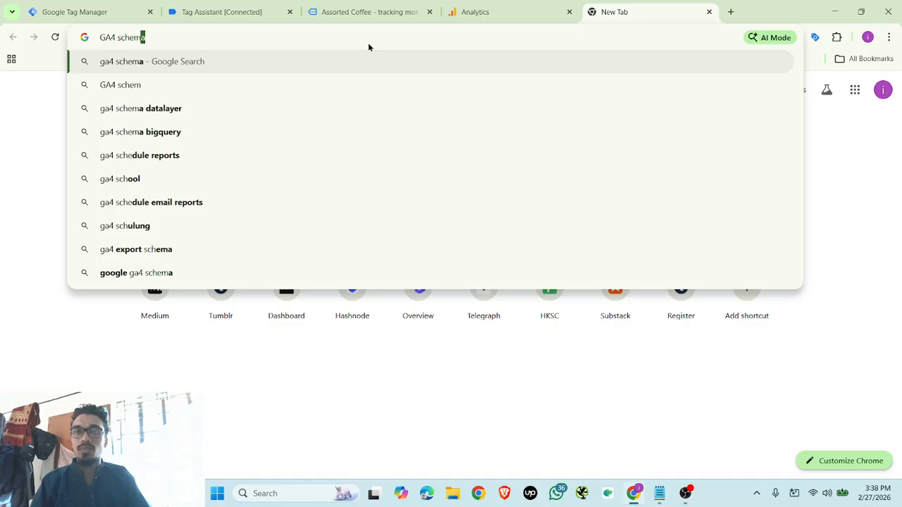
pyautogui.press('Return')
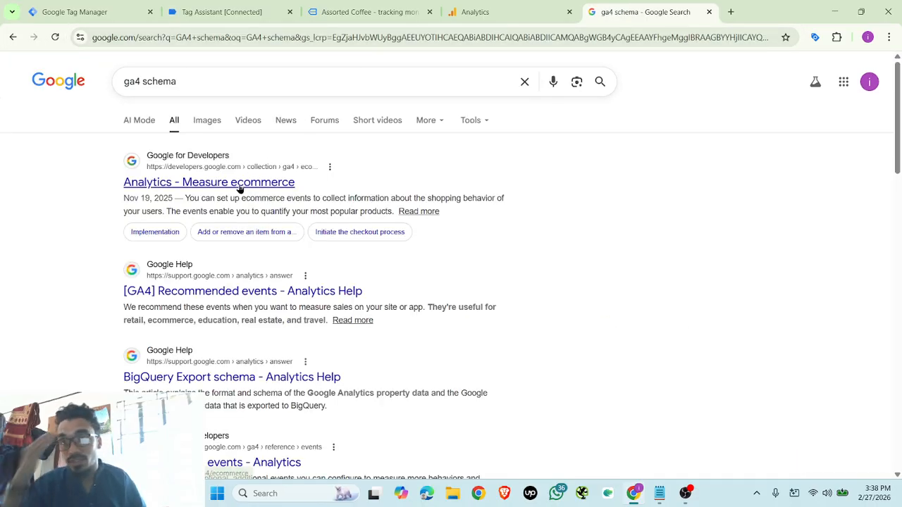
pyautogui.click(240, 184)
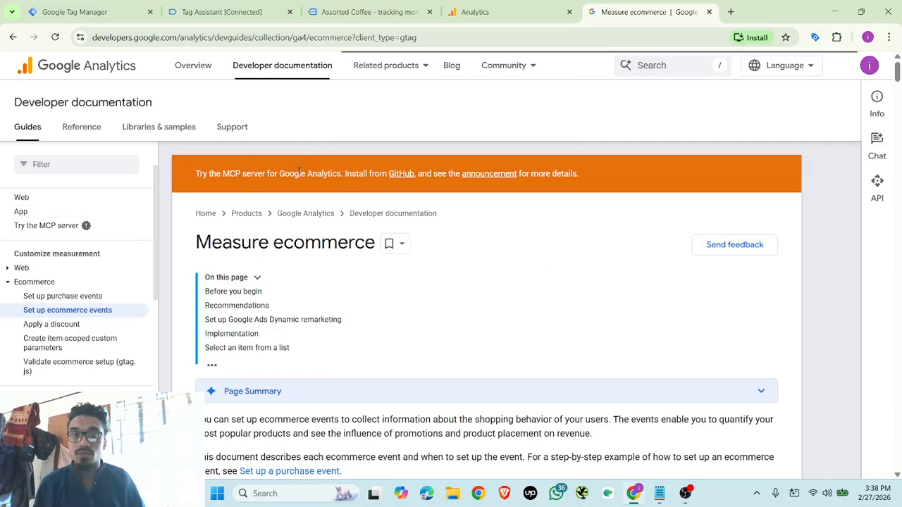
# Open the Send events guide in the Google Analytics developer documentation and skim its event examples
pyautogui.scroll(-3, 278, 199)
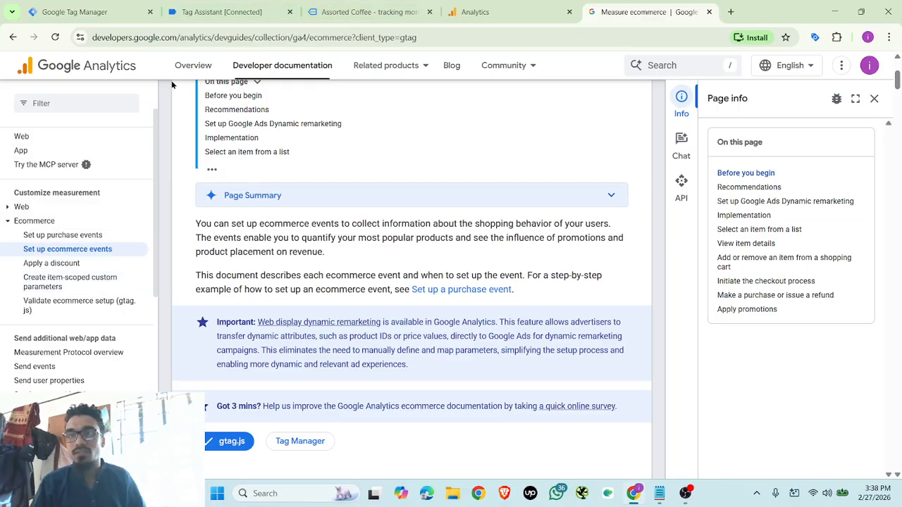
pyautogui.click(40, 367)
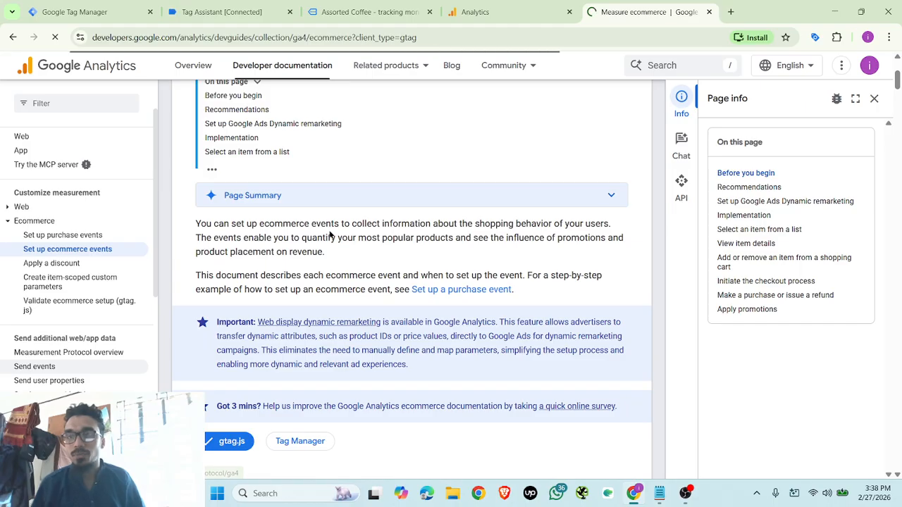
pyautogui.scroll(-15, 511, 312)
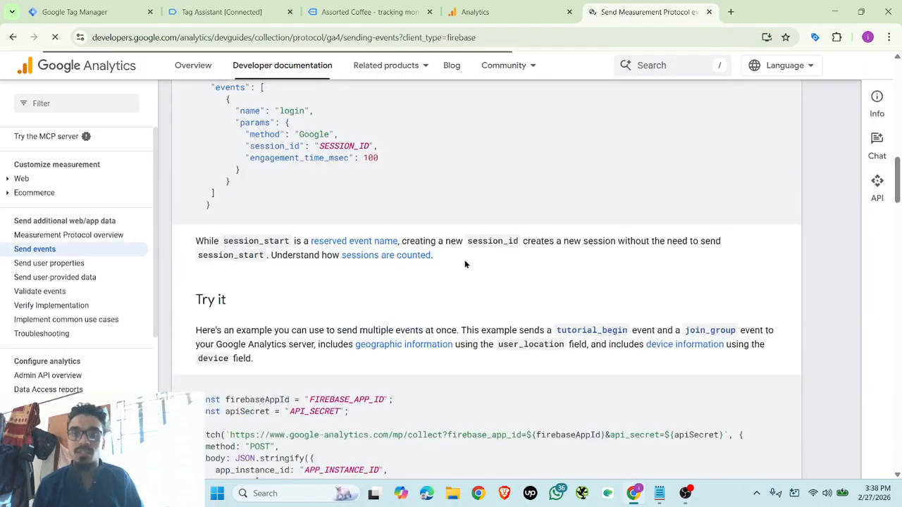
pyautogui.scroll(2, 509, 201)
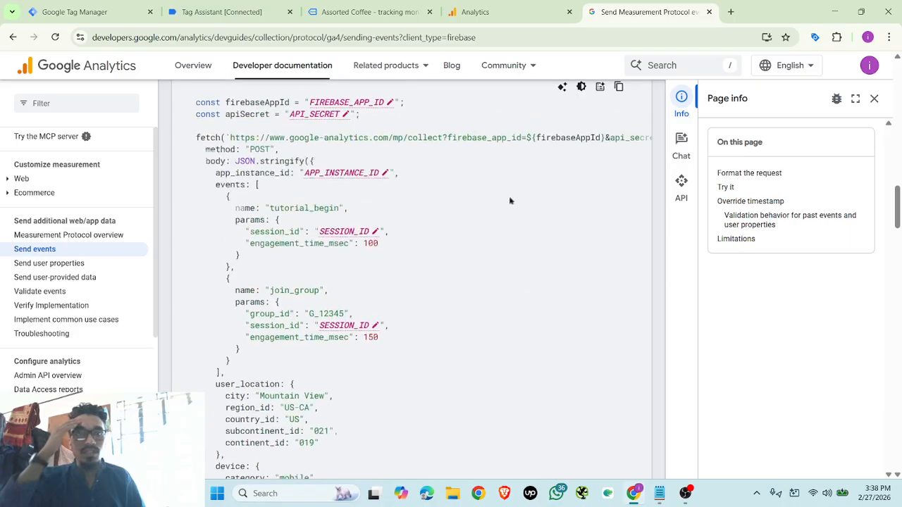
# Search the web for "ga4 standard events" and open the Analytics Help article on GA4 recommended events
pyautogui.click(338, 39)
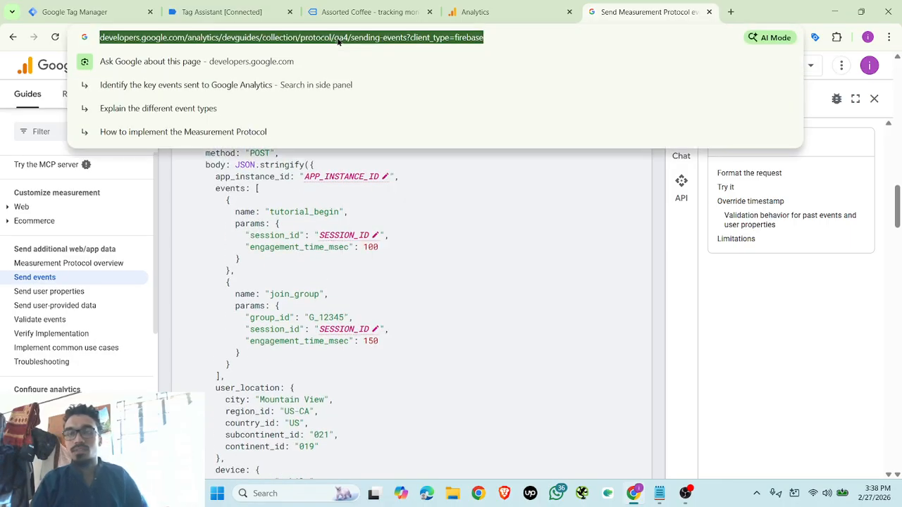
pyautogui.write('ga4 s')
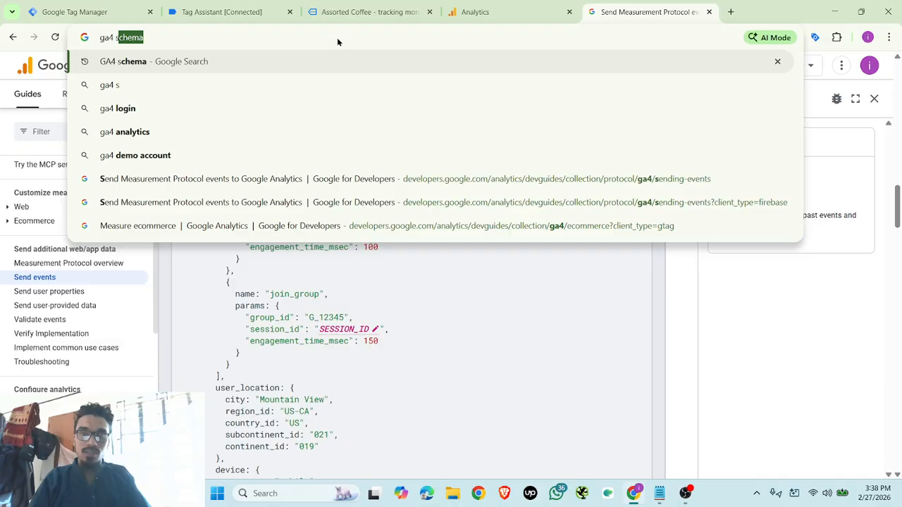
pyautogui.write('tand ard events')
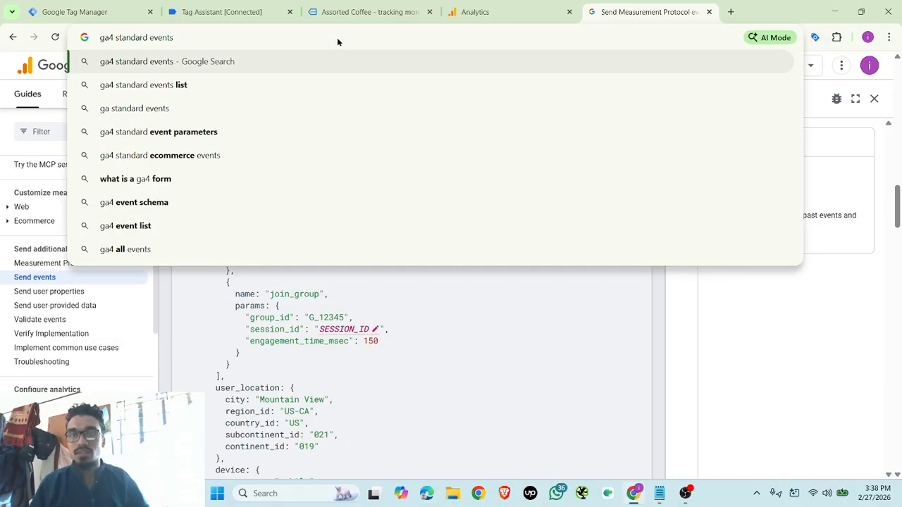
pyautogui.press('Return')
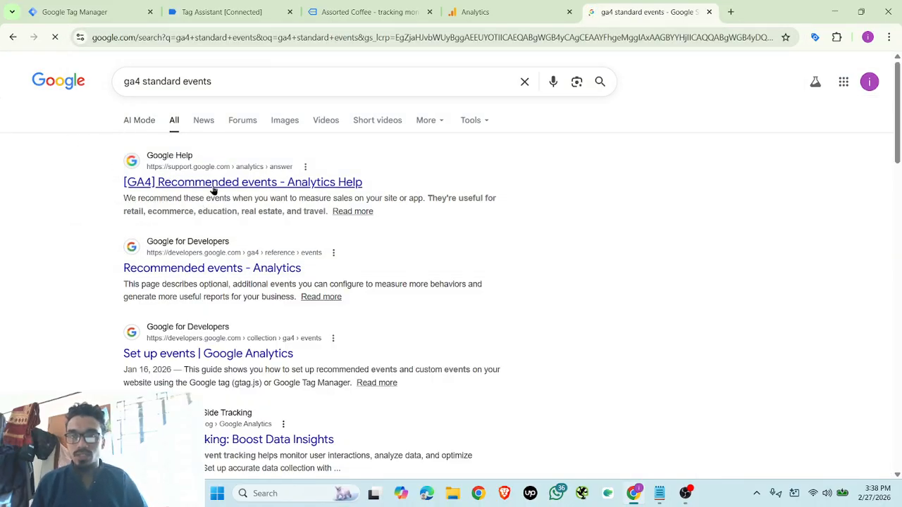
pyautogui.click(216, 183)
# Look through the recommended events tables for the online sales events, including view_item
pyautogui.scroll(-5, 451, 303)
pyautogui.scroll(-5, 493, 299)
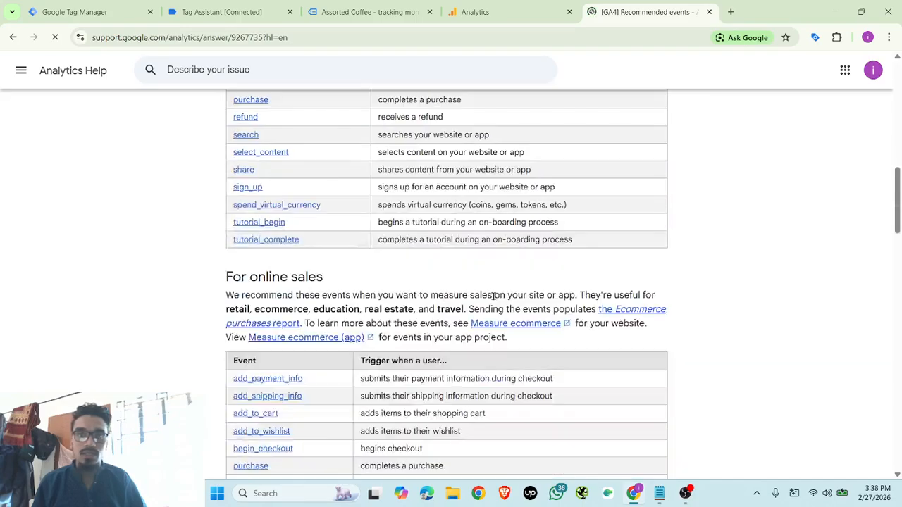
pyautogui.scroll(6, 495, 298)
pyautogui.scroll(-3, 494, 299)
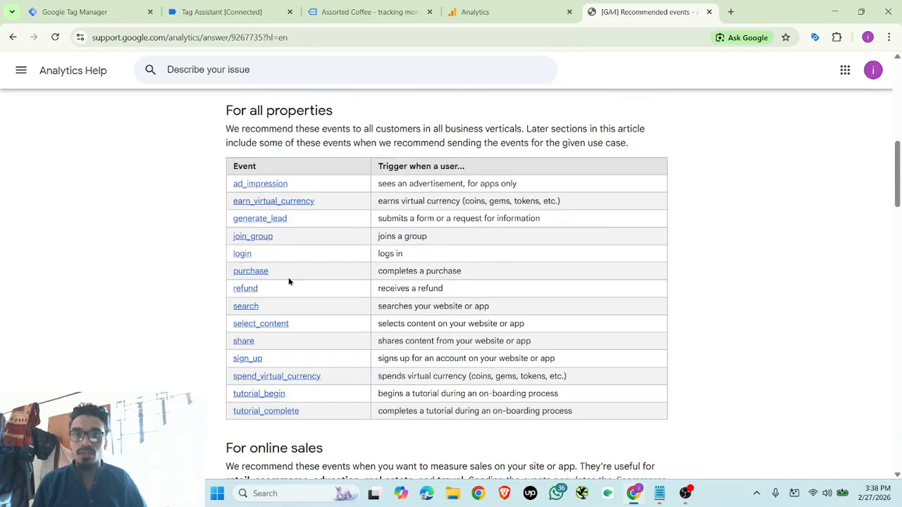
pyautogui.scroll(-7, 388, 280)
pyautogui.scroll(-3, 402, 283)
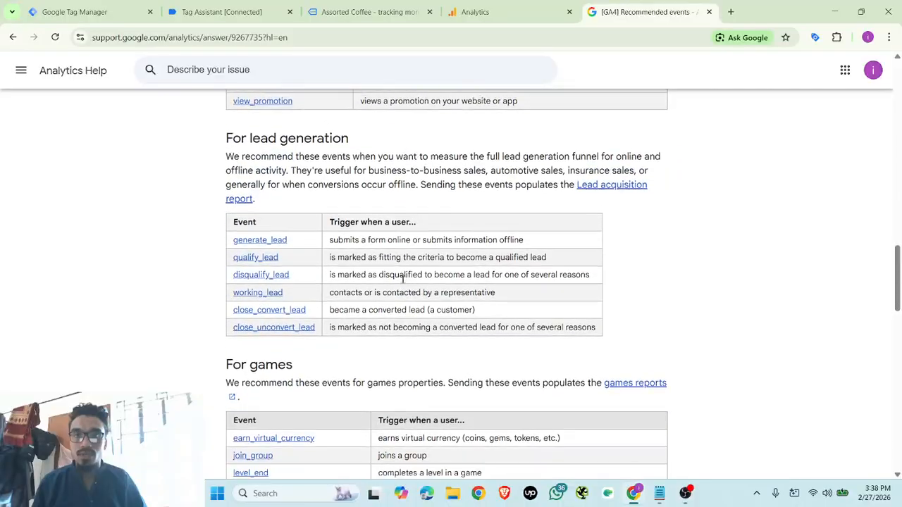
pyautogui.scroll(4, 399, 278)
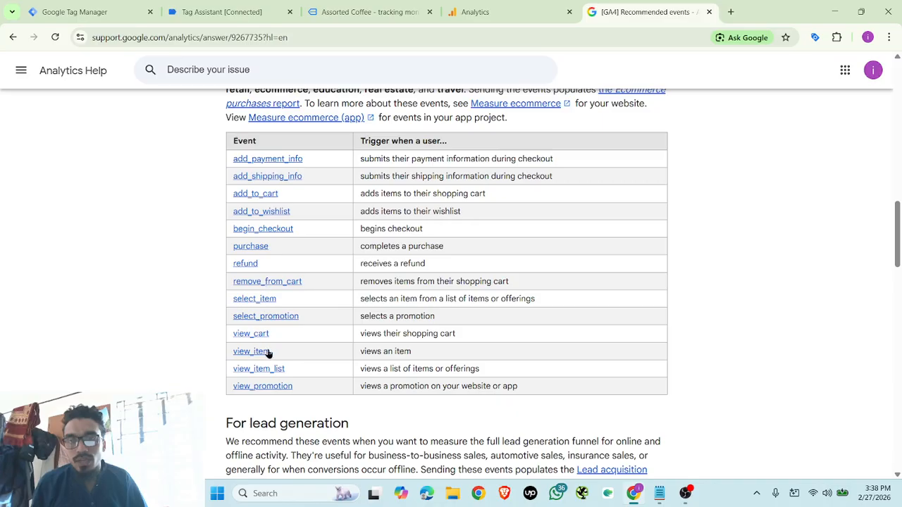
# Check the event name in the view_item API call in Tag Assistant and return to the untitled tag in Google Tag Manager
pyautogui.click(122, 16)
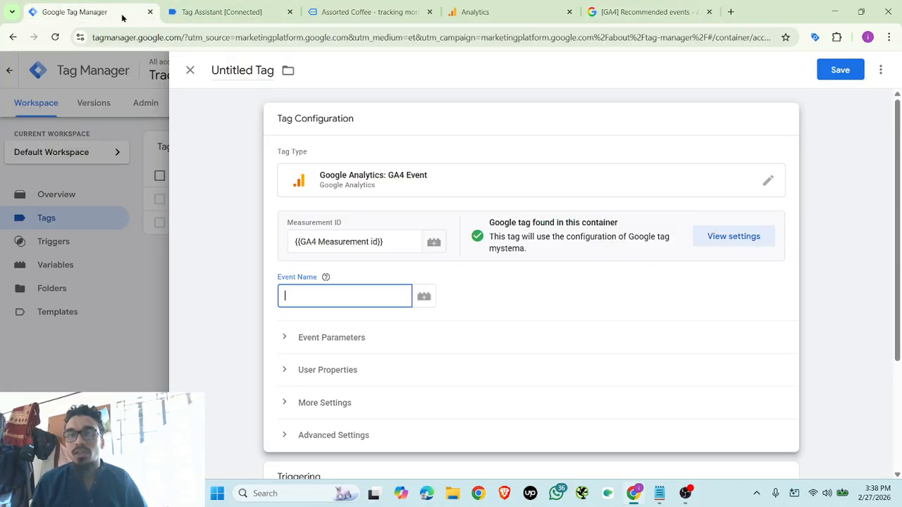
pyautogui.click(257, 14)
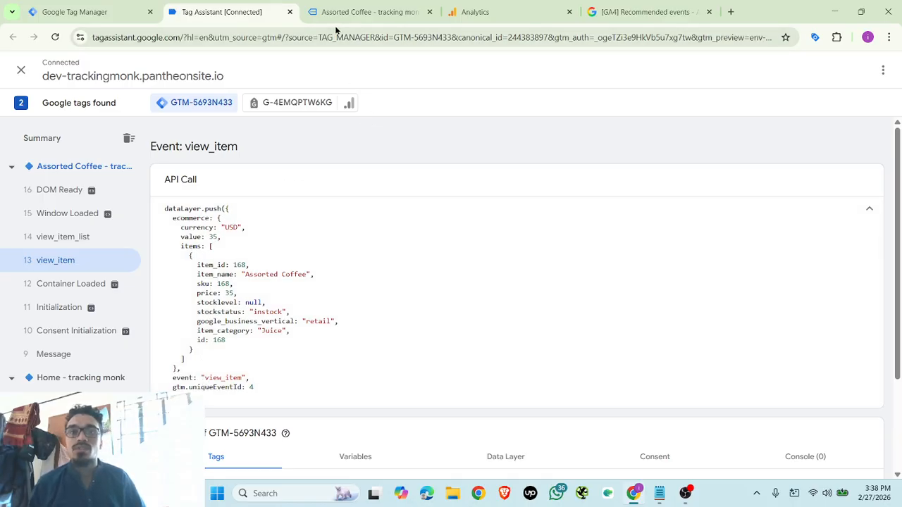
pyautogui.click(86, 12)
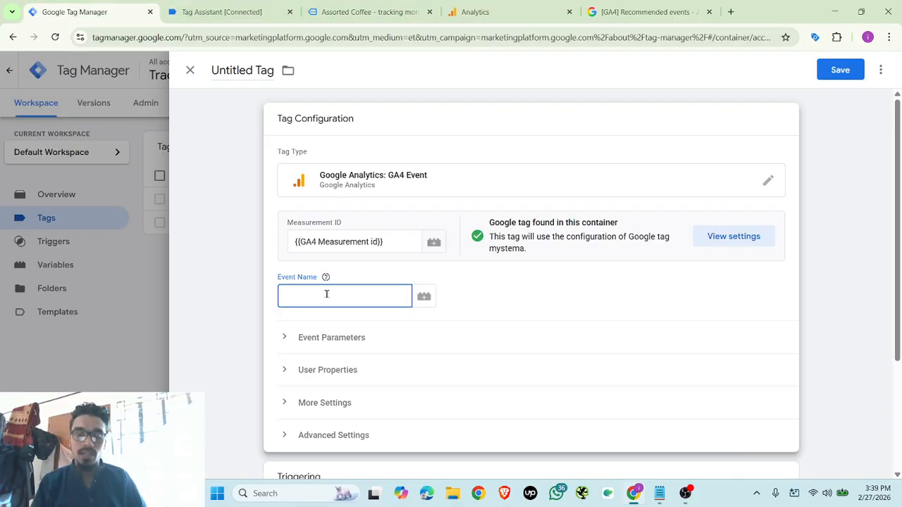
# Inspect the variables of the view_item event in Tag Assistant and copy the event name view_item
pyautogui.click(222, 12)
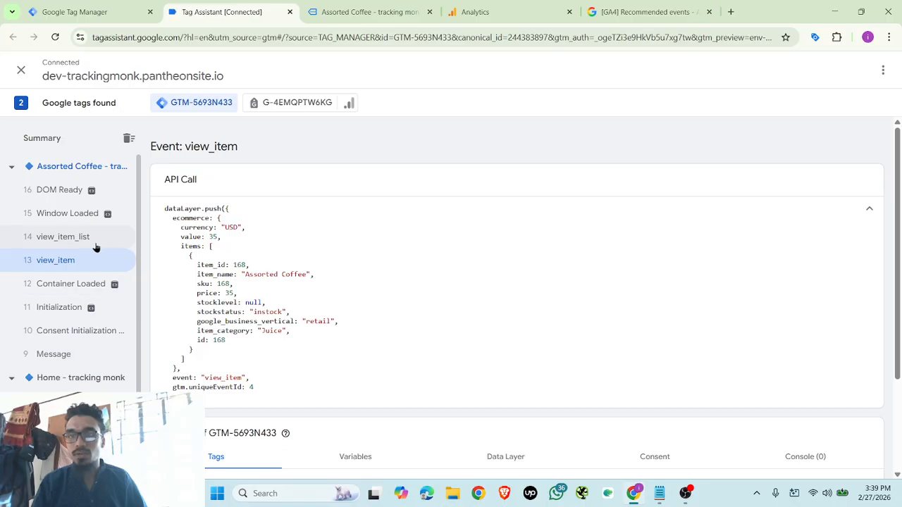
pyautogui.scroll(-2, 238, 310)
pyautogui.scroll(2, 237, 207)
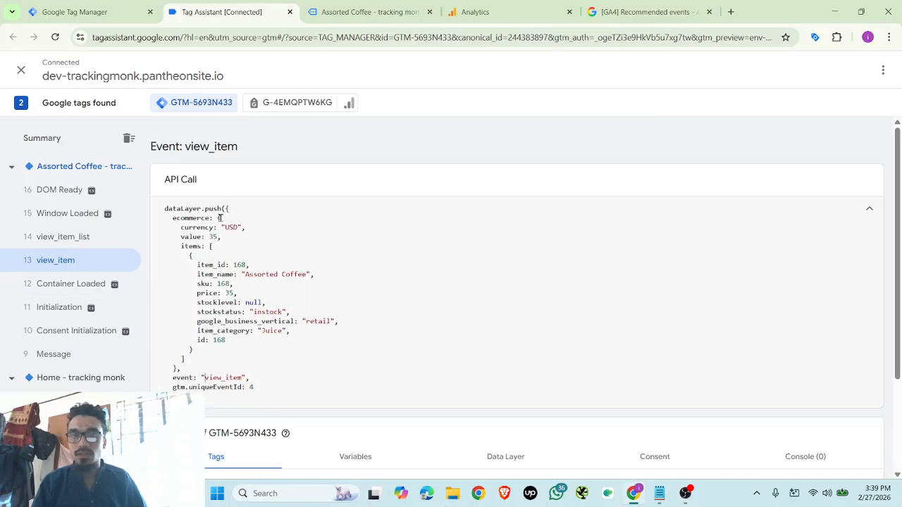
pyautogui.scroll(-2, 348, 345)
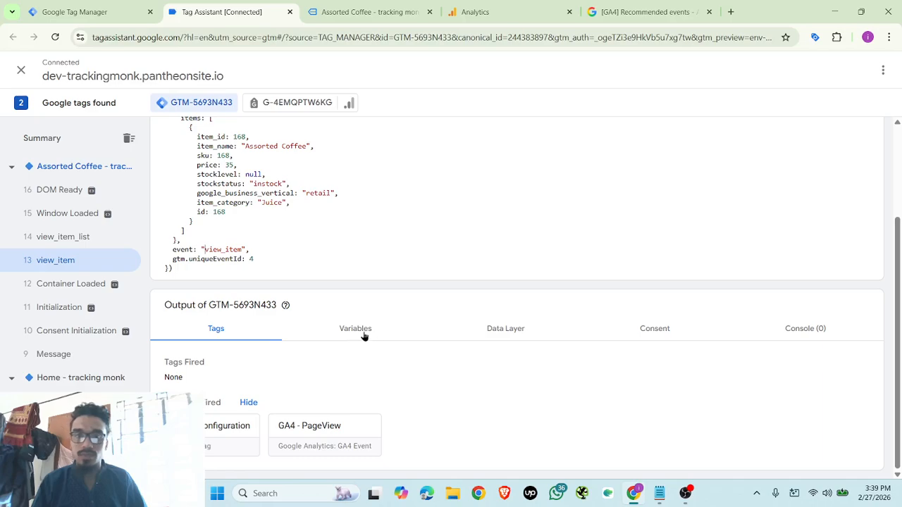
pyautogui.click(363, 331)
pyautogui.scroll(1, 402, 363)
pyautogui.scroll(-2, 402, 364)
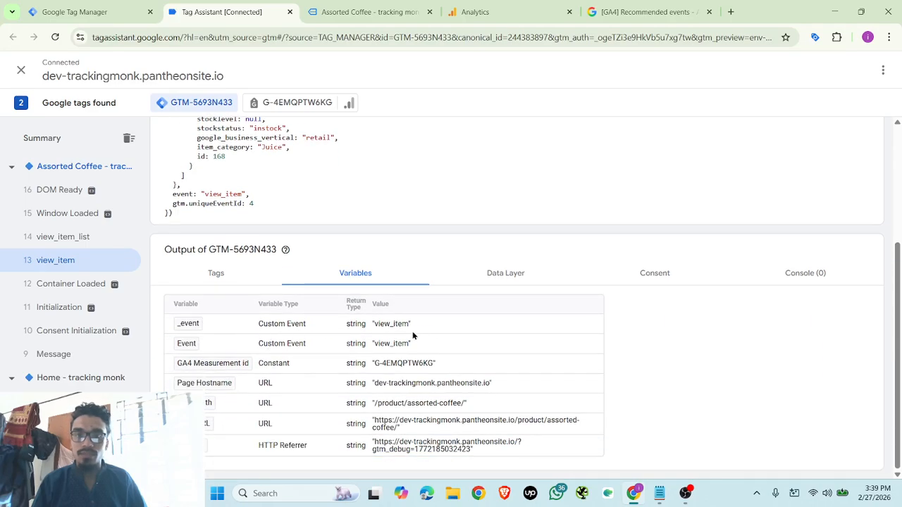
pyautogui.moveTo(375, 327); pyautogui.dragTo(406, 329)
pyautogui.hotkey('ctrl', 'c')
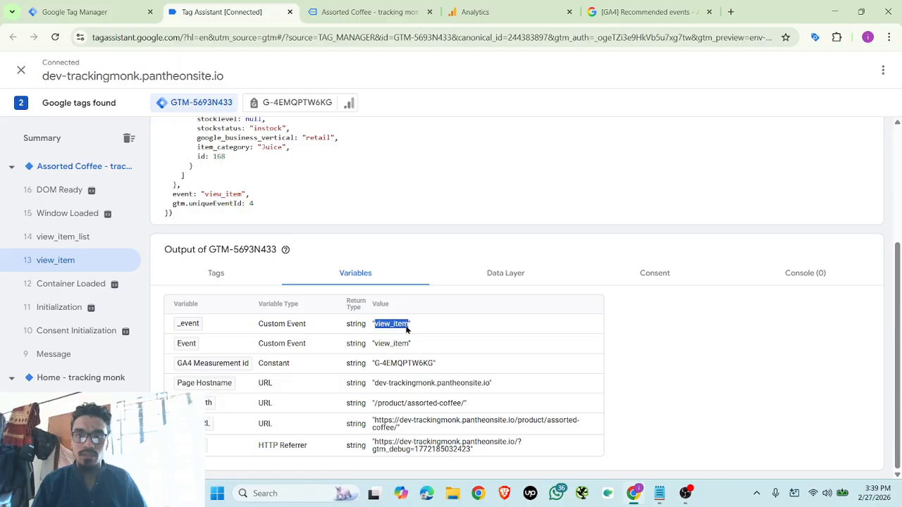
# Paste view_item as the event name of the untitled GA4 event tag in Google Tag Manager
pyautogui.click(113, 12)
pyautogui.click(306, 297)
pyautogui.hotkey('ctrl', 'v')
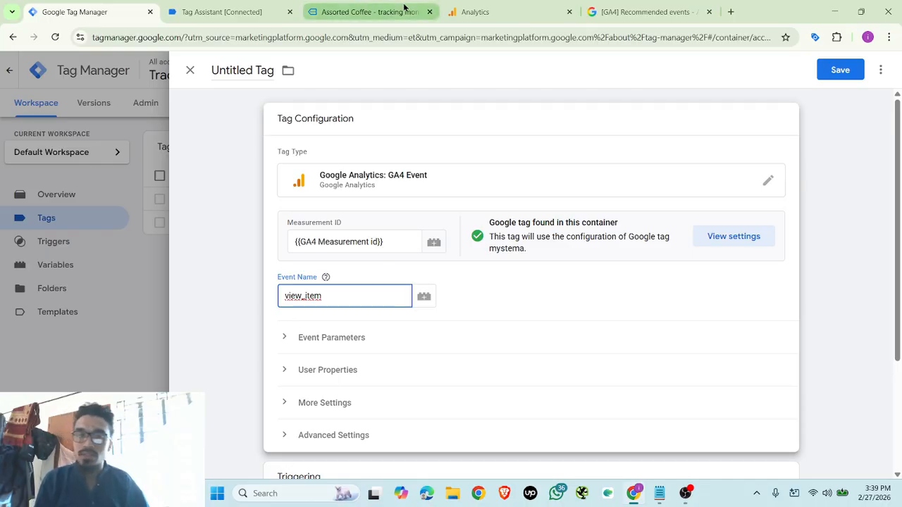
pyautogui.moveTo(405, 5)
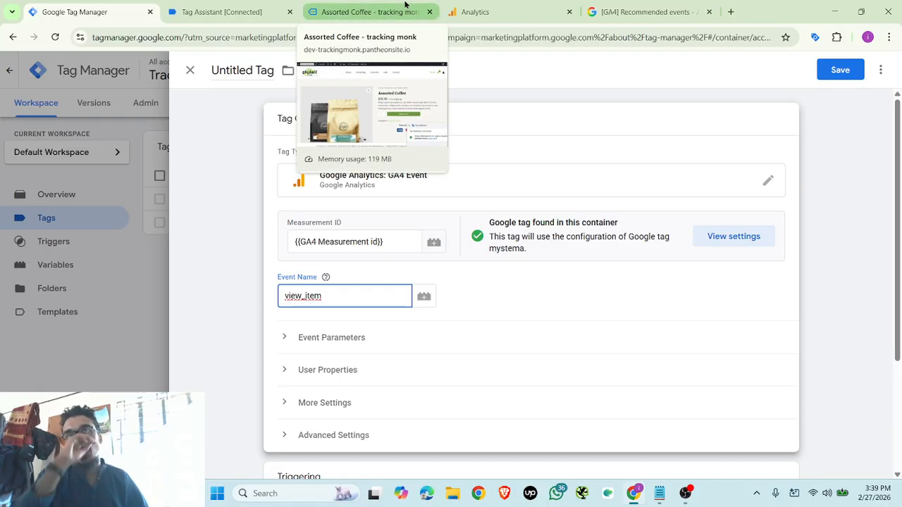
# Add three empty event parameter rows to the tag
pyautogui.click(345, 338)
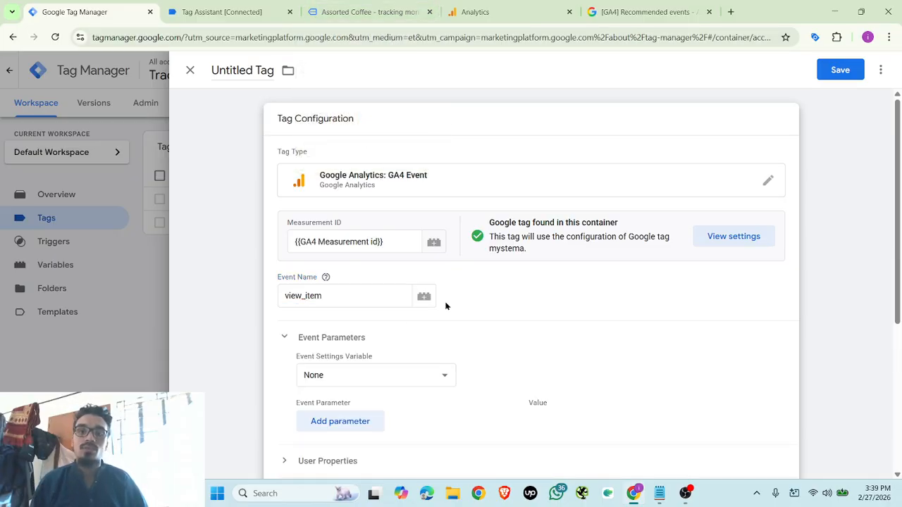
pyautogui.scroll(-3, 447, 305)
pyautogui.click(345, 224)
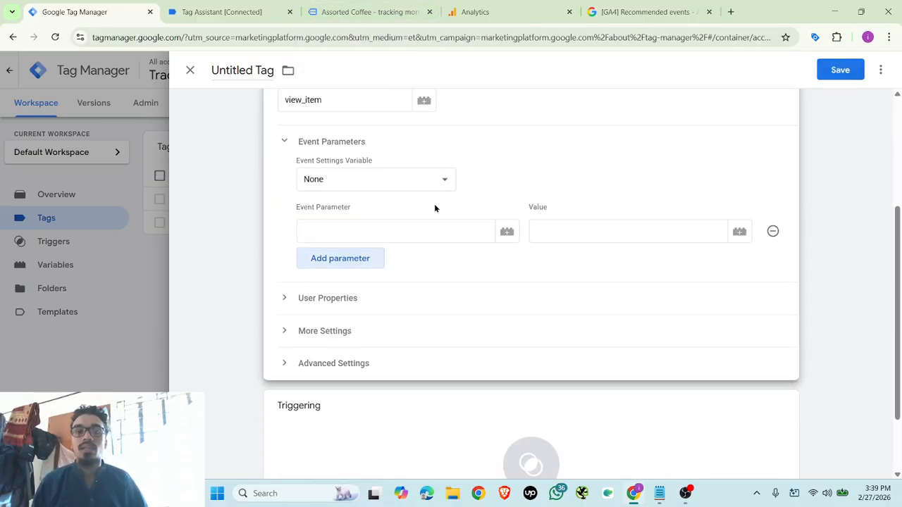
pyautogui.click(352, 259)
pyautogui.click(346, 296)
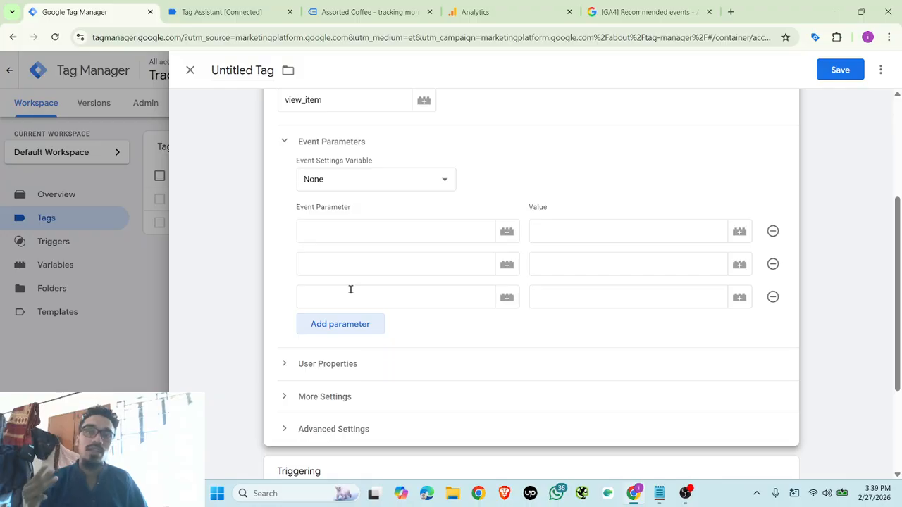
# Rename the untitled tag as GA4 - ViewItem
pyautogui.click(248, 68)
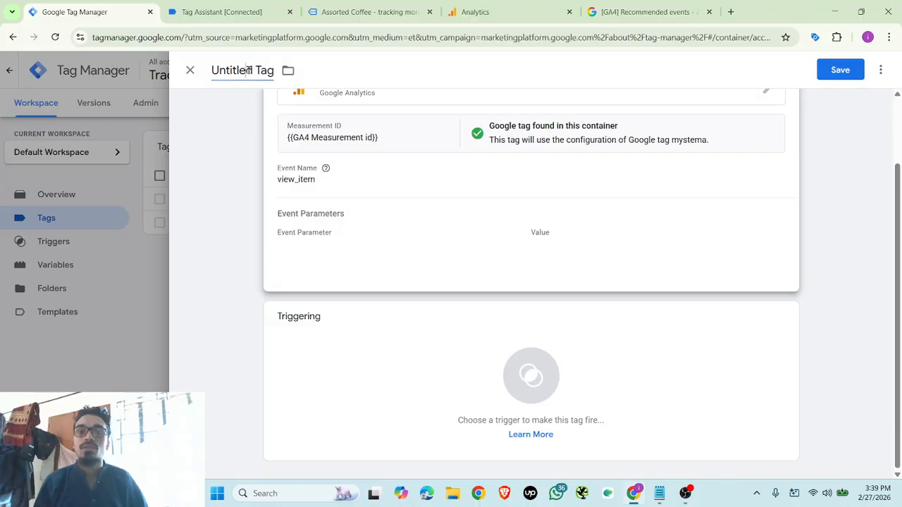
pyautogui.write('GA4 -')
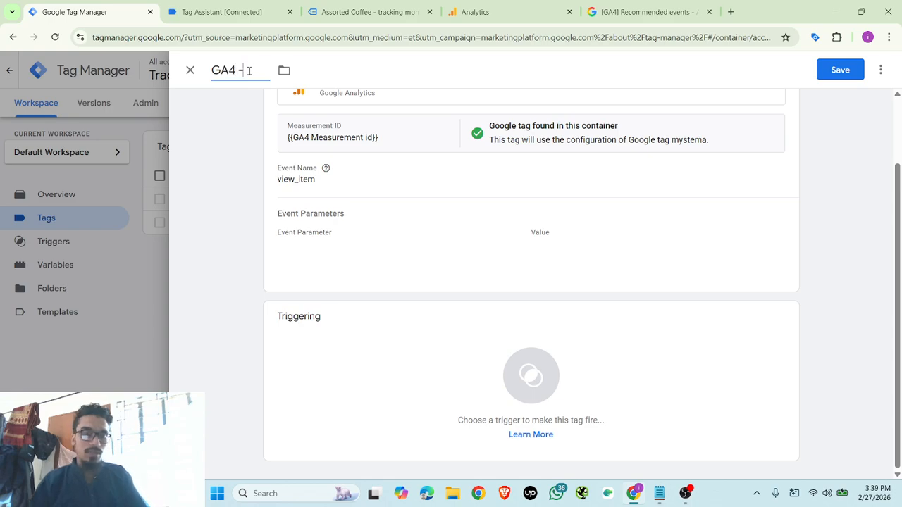
pyautogui.write(' View')
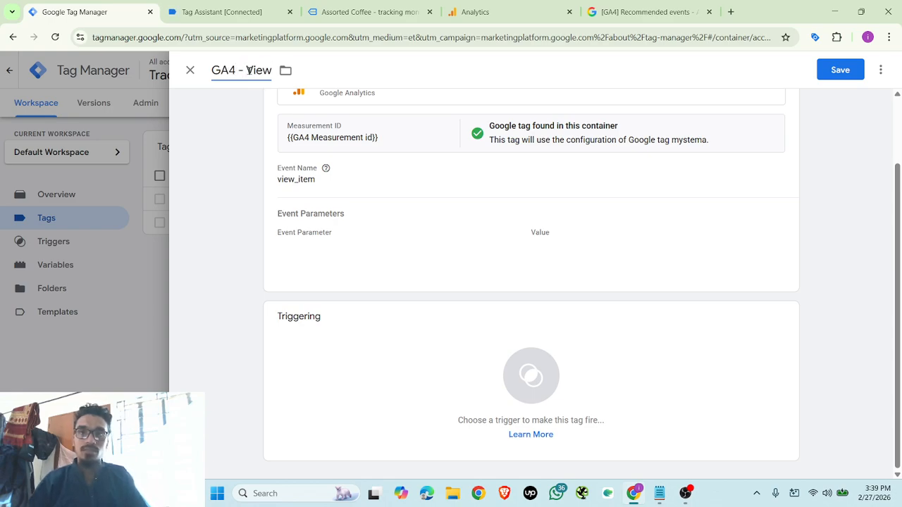
pyautogui.write('Item')
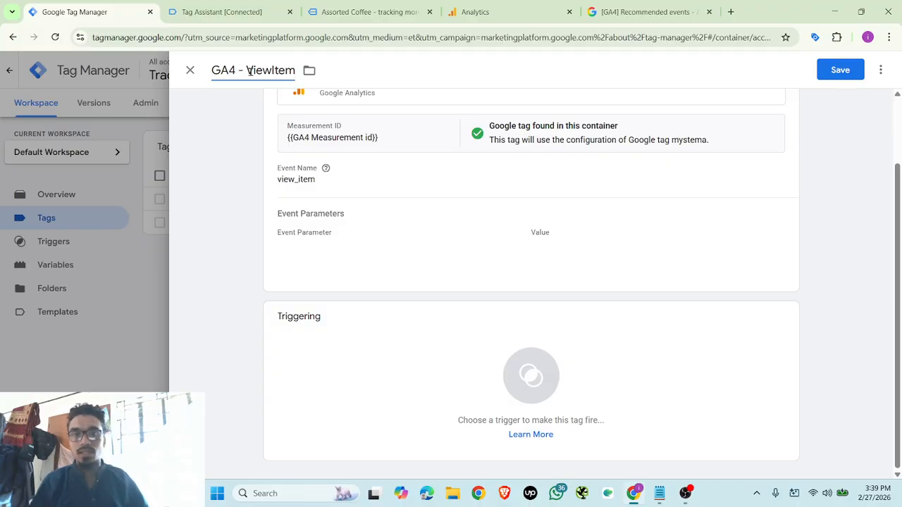
# Name the three event parameters value, currency and items
pyautogui.click(402, 232)
pyautogui.click(338, 345)
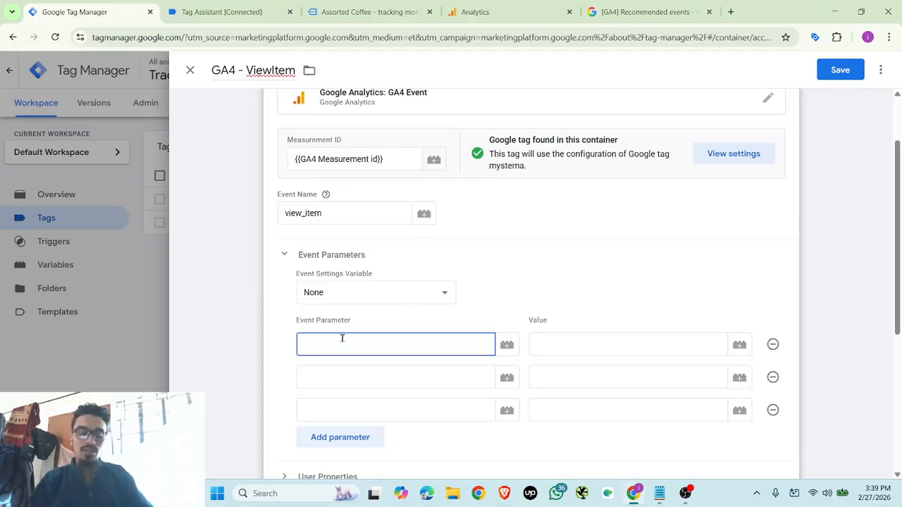
pyautogui.write('value')
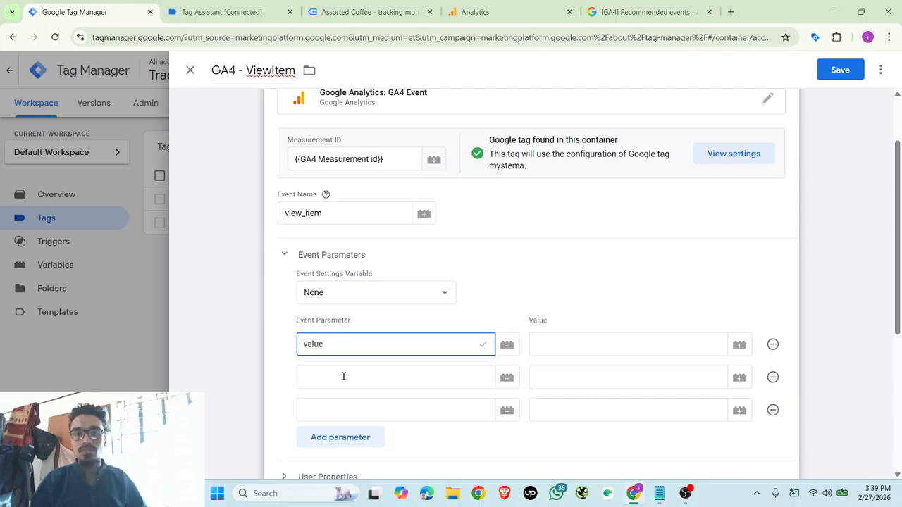
pyautogui.click(342, 377)
pyautogui.write('currency')
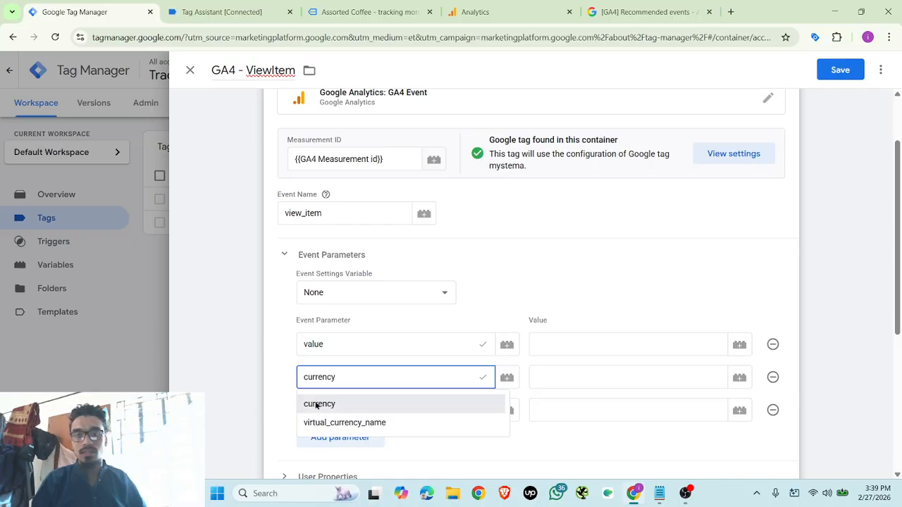
pyautogui.click(324, 403)
pyautogui.click(335, 413)
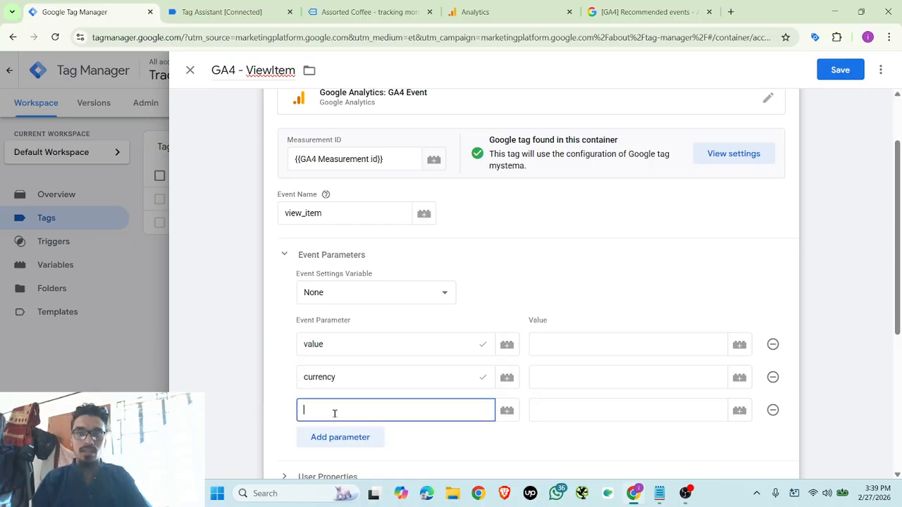
pyautogui.write('items')
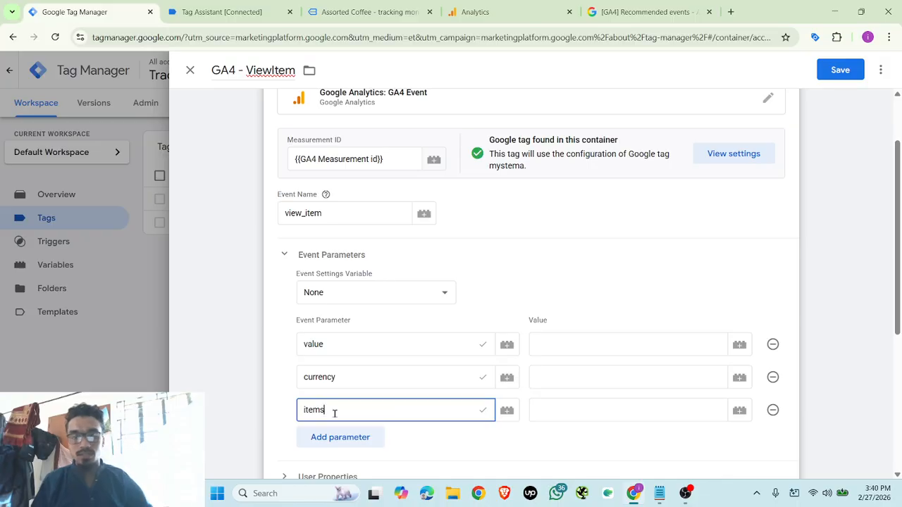
pyautogui.press('BackSpace')
pyautogui.click(333, 437)
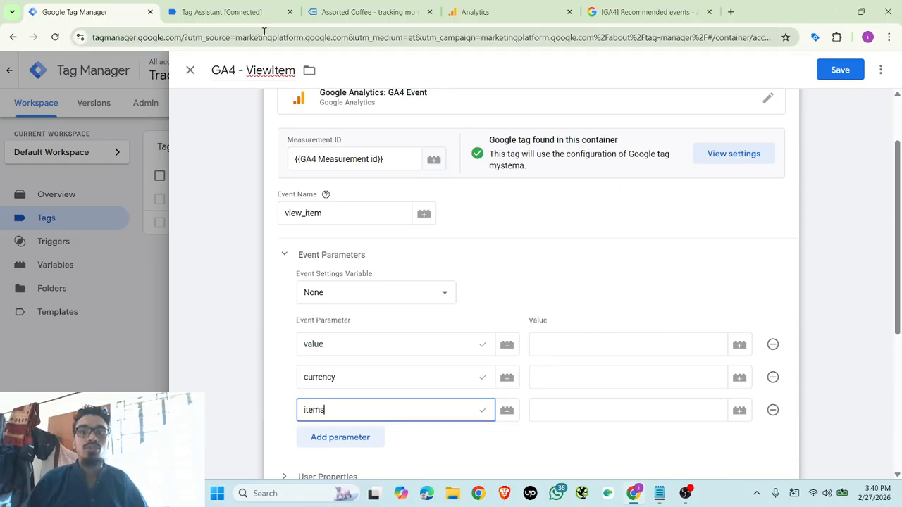
# Review the Assorted Coffee product page and examine the currency and value entries in Tag Assistant's view_item API call
pyautogui.click(199, 12)
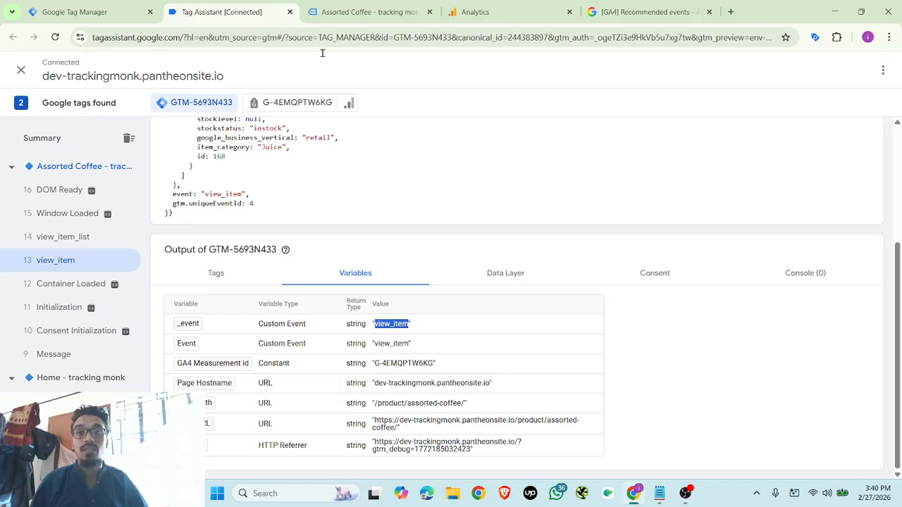
pyautogui.click(371, 10)
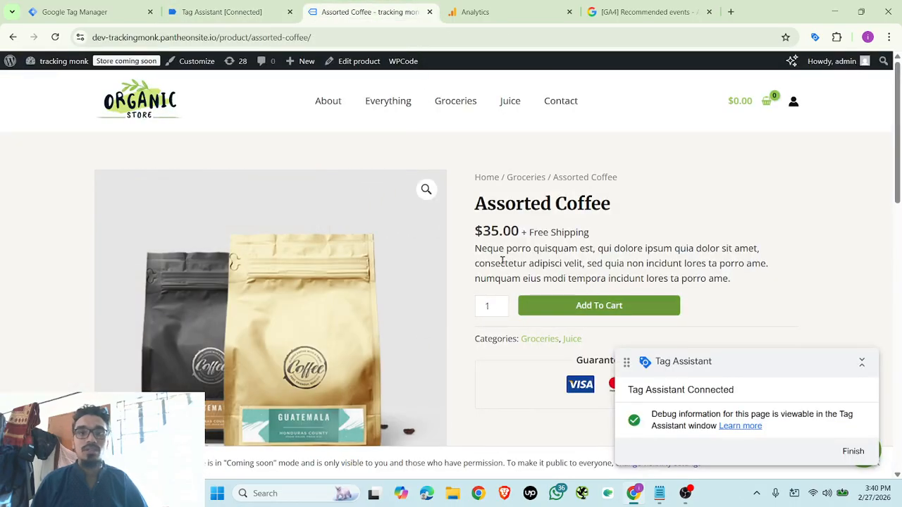
pyautogui.scroll(-9, 527, 147)
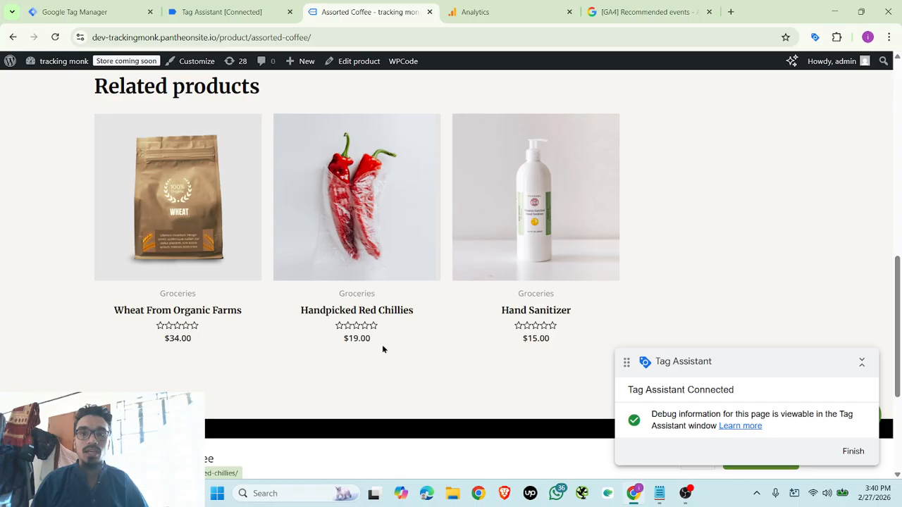
pyautogui.scroll(5, 413, 301)
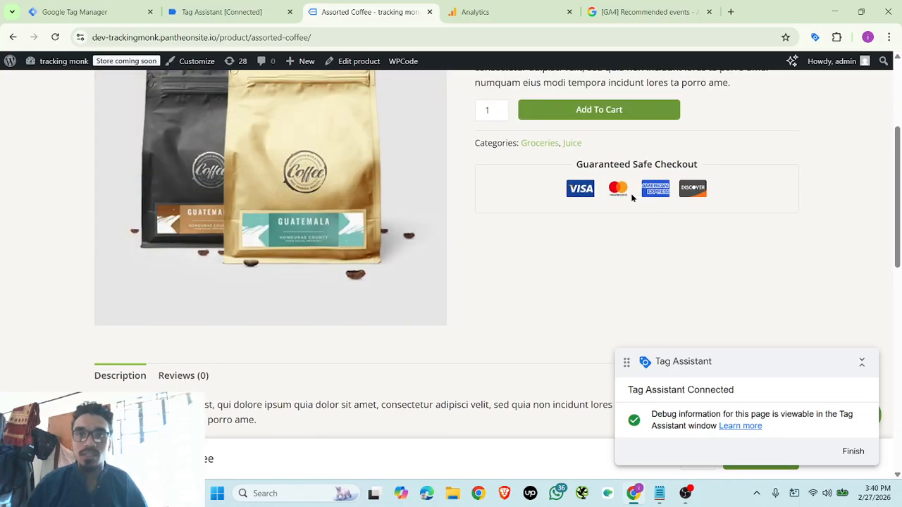
pyautogui.click(252, 8)
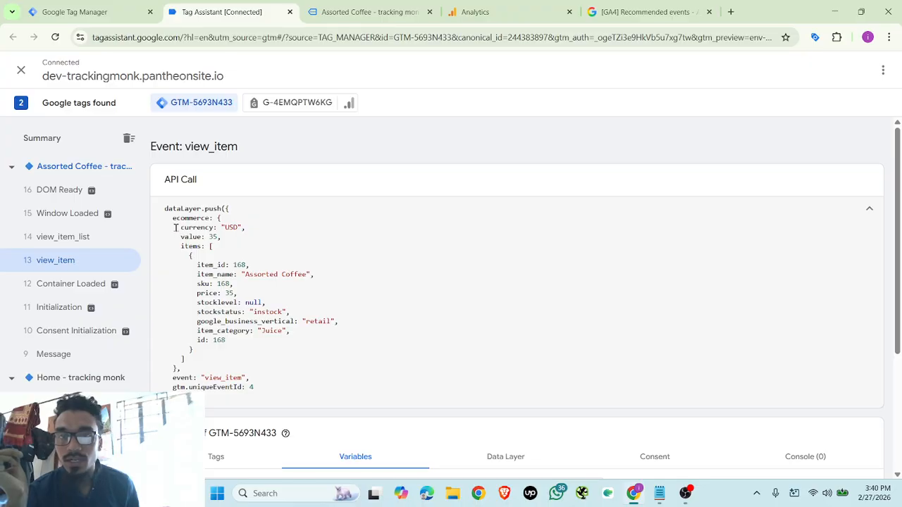
pyautogui.moveTo(218, 219); pyautogui.dragTo(229, 241)
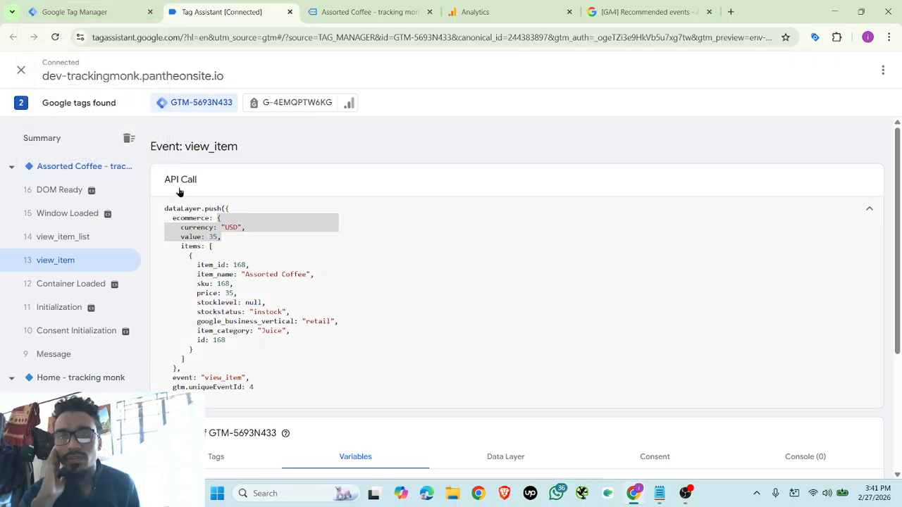
# Create a Data Layer Variable for the tag's value parameter in Google Tag Manager, with the data layer variable name ecommerce.value
pyautogui.click(106, 11)
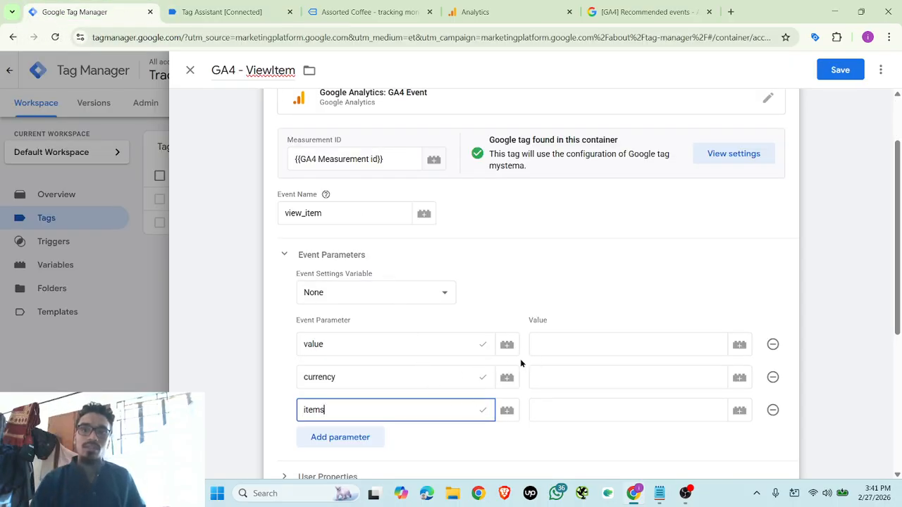
pyautogui.click(536, 343)
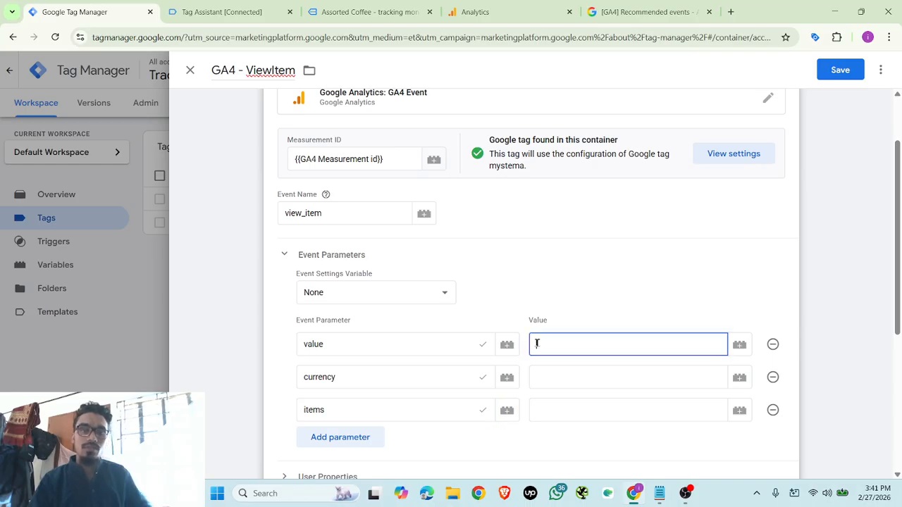
pyautogui.click(739, 344)
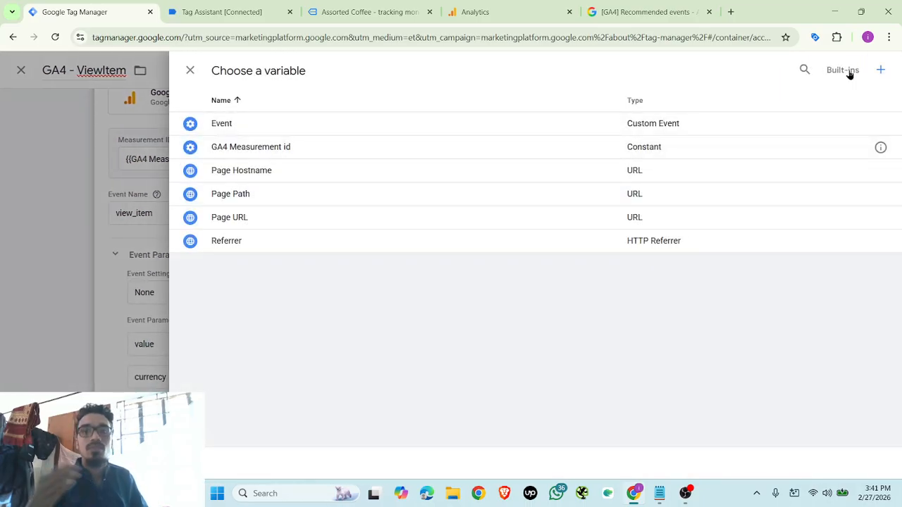
pyautogui.click(881, 70)
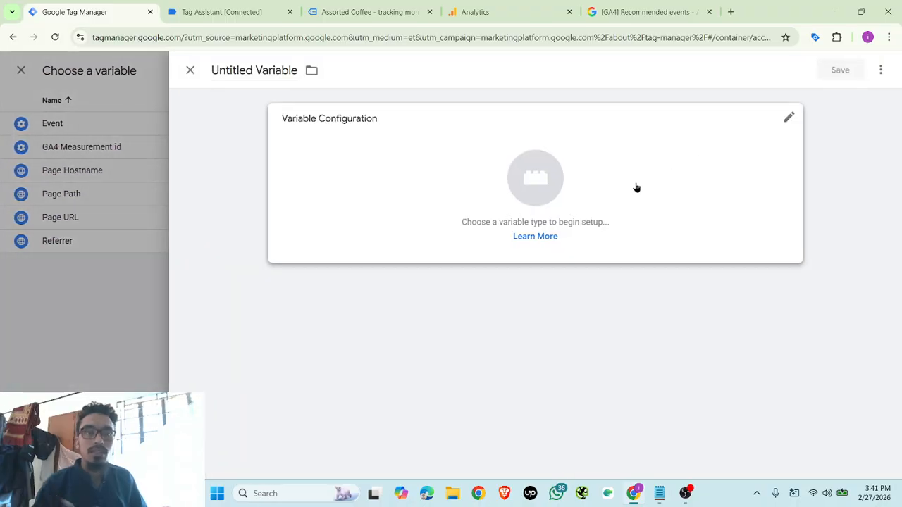
pyautogui.click(636, 188)
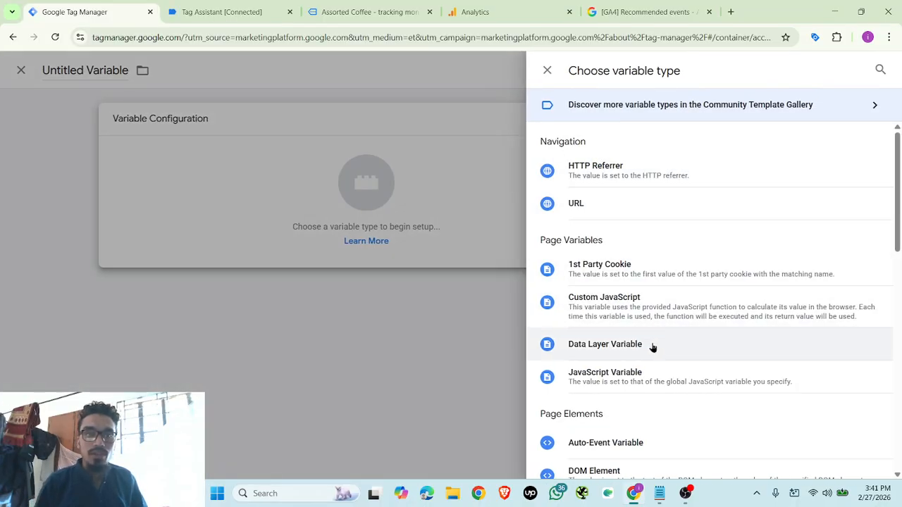
pyautogui.click(652, 344)
pyautogui.click(328, 237)
pyautogui.write('ecommerce.value')
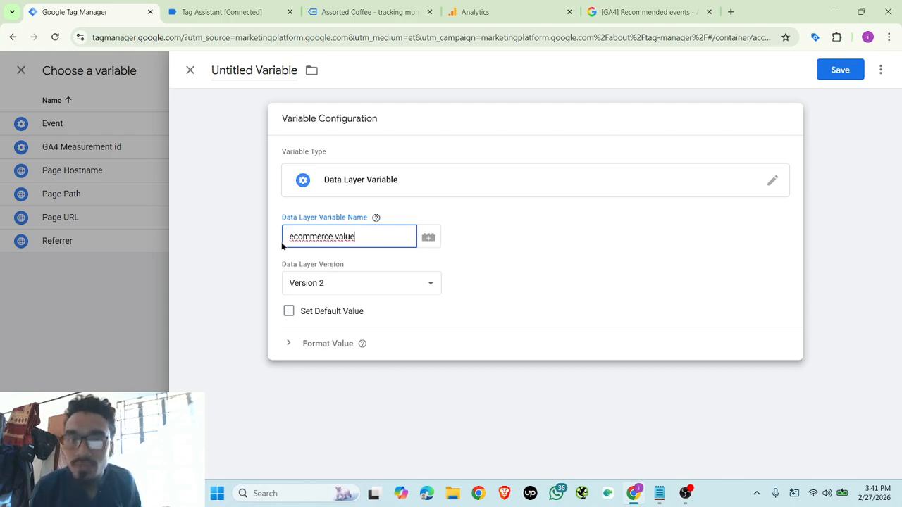
# Copy the data layer variable name ecommerce.value, name the untitled variable dlv - value and save it
pyautogui.tripleClick(323, 237)
pyautogui.hotkey('ctrl', 'c')
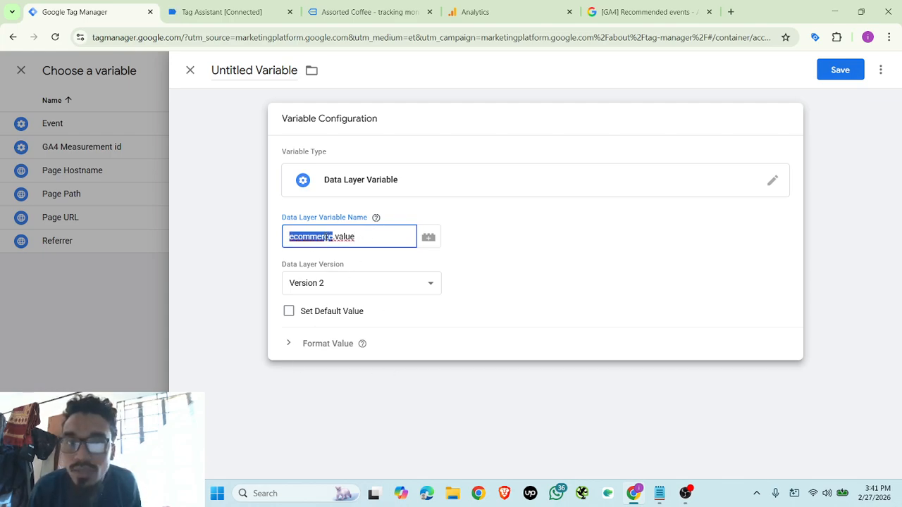
pyautogui.doubleClick(260, 70)
pyautogui.tripleClick(268, 68)
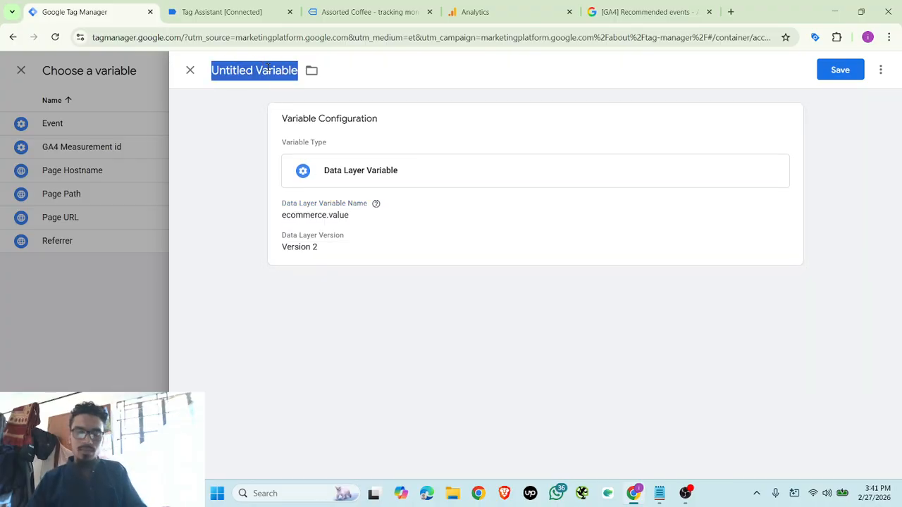
pyautogui.write('dlv')
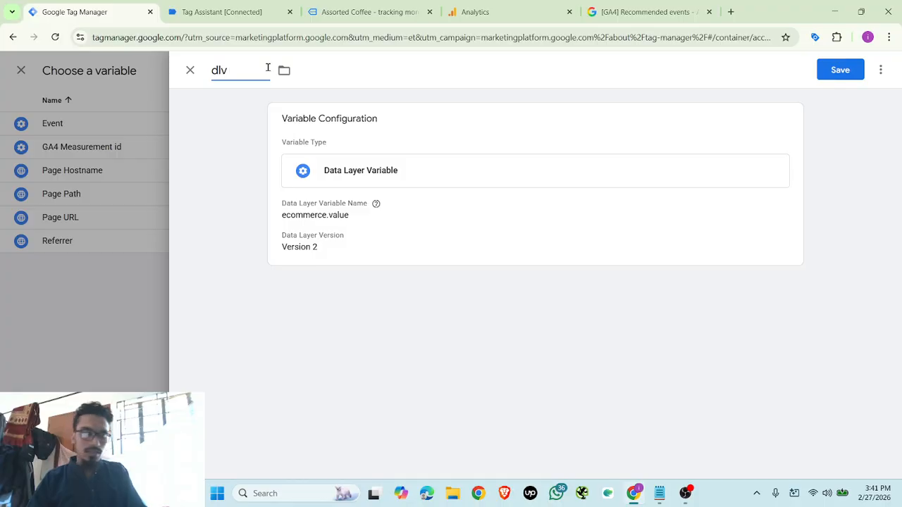
pyautogui.write(' - value')
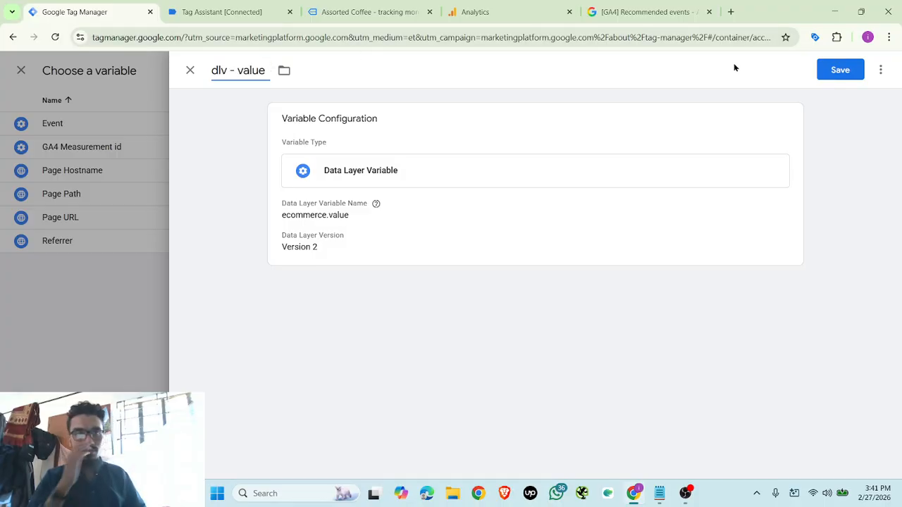
pyautogui.click(838, 72)
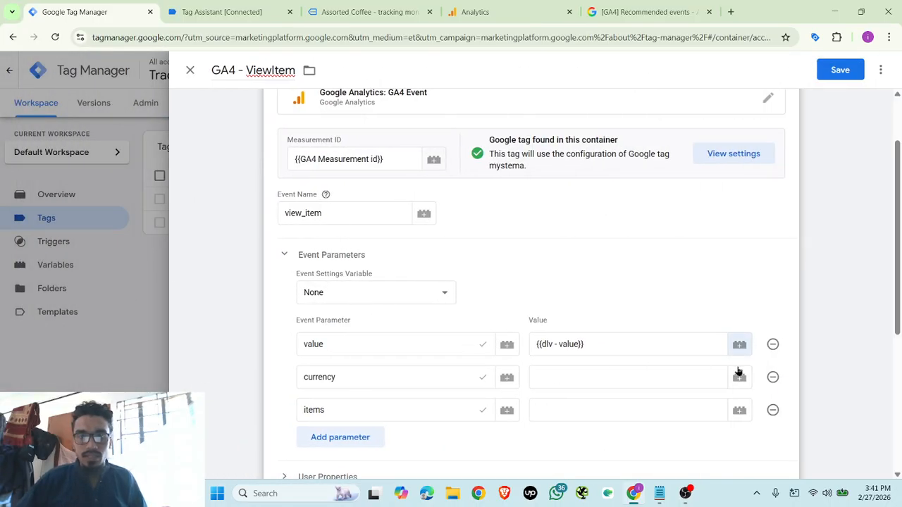
# Create a Data Layer Variable for the tag's currency parameter, with the data layer variable name ecommerce.currrency
pyautogui.click(739, 379)
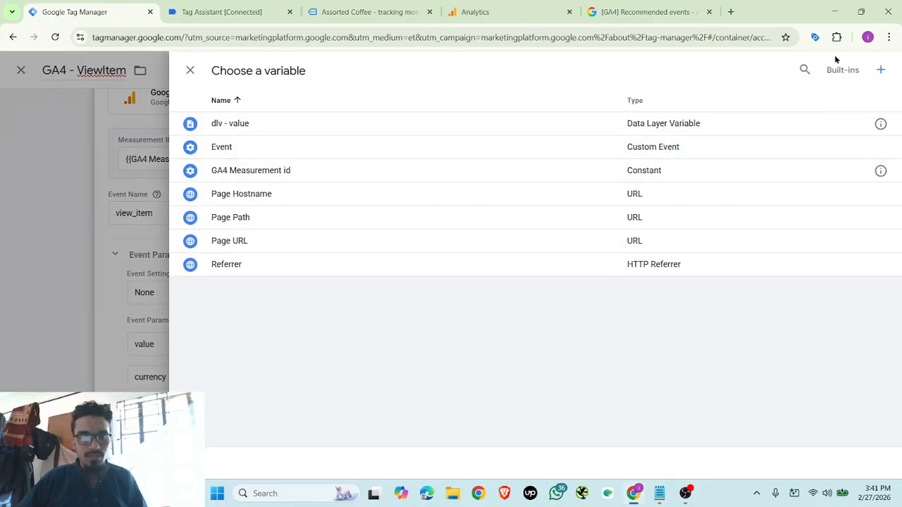
pyautogui.click(880, 70)
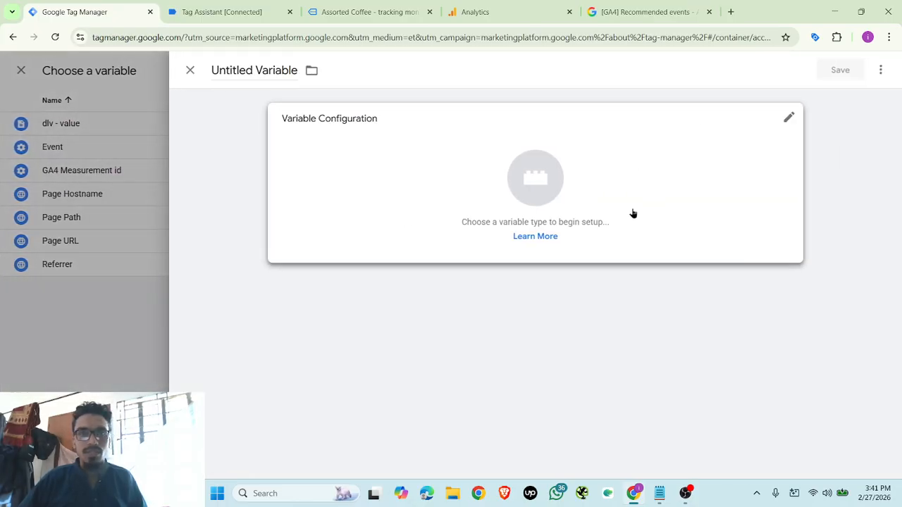
pyautogui.click(632, 214)
pyautogui.click(670, 344)
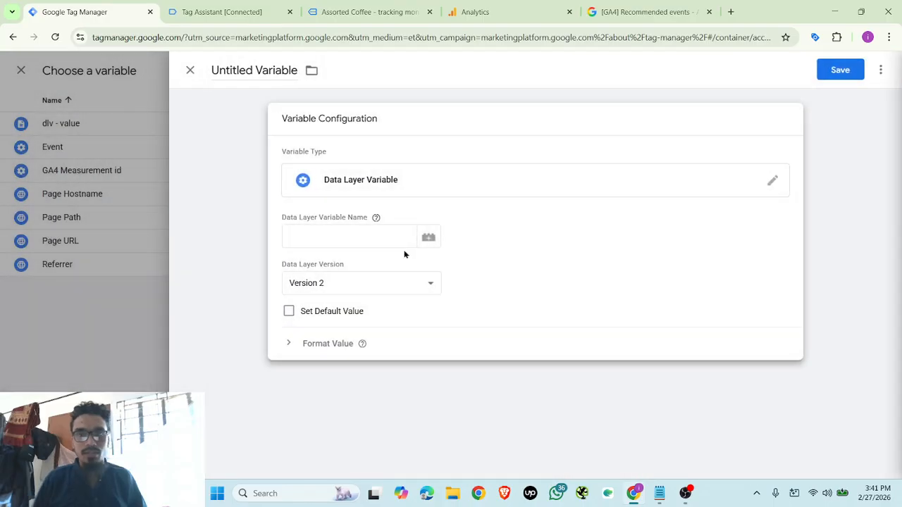
pyautogui.click(355, 242)
pyautogui.hotkey('ctrl', 'v')
pyautogui.press('BackSpace')
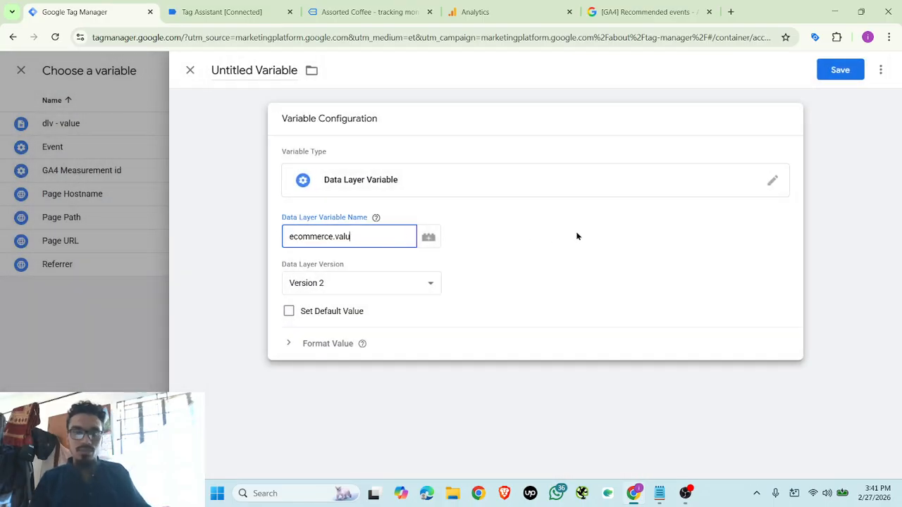
pyautogui.write('curr')
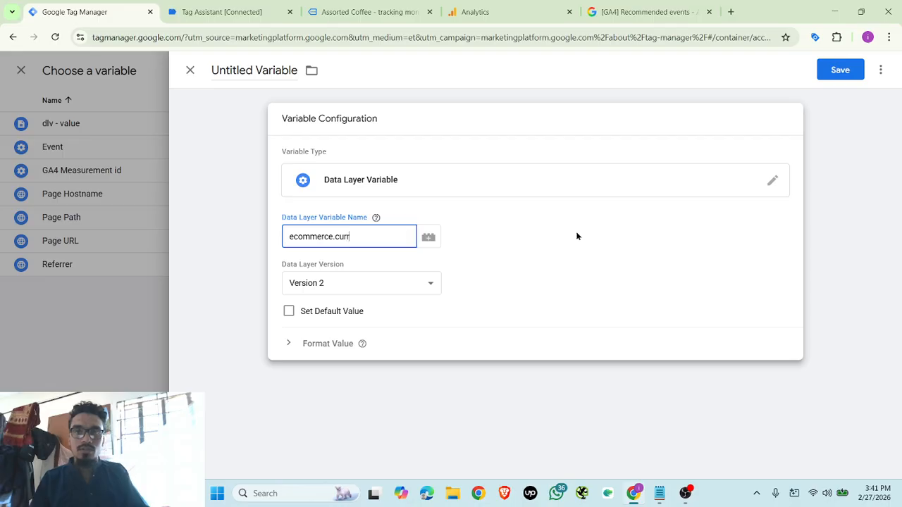
pyautogui.write('rency')
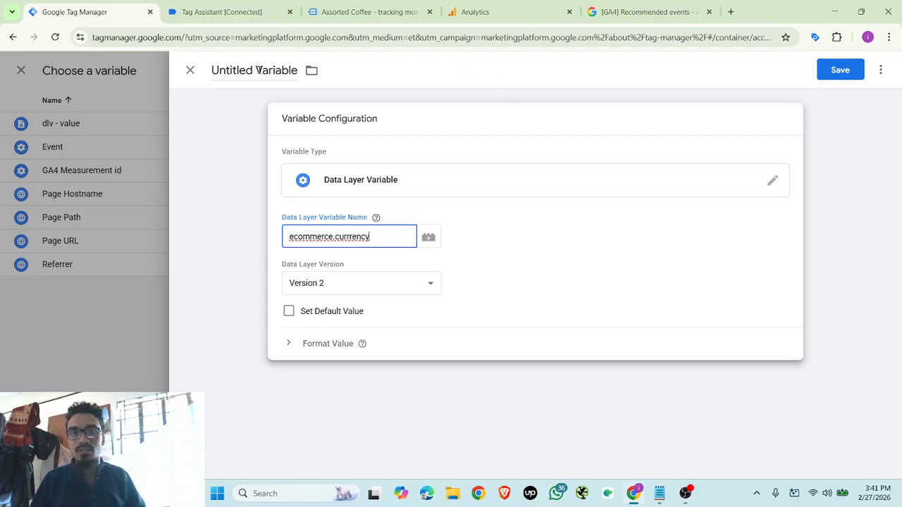
# Name the currency variable dlv - currrency and save it
pyautogui.click(259, 70)
pyautogui.write('dlv ')
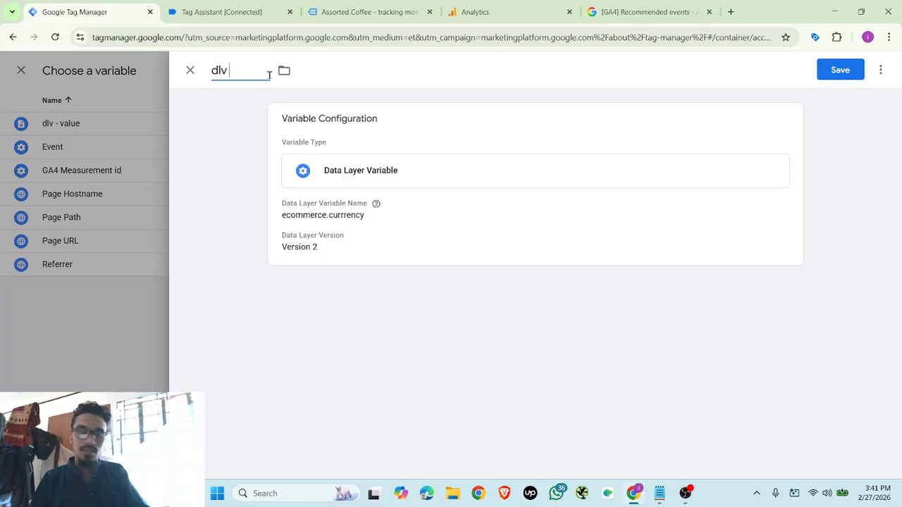
pyautogui.write('- currrency')
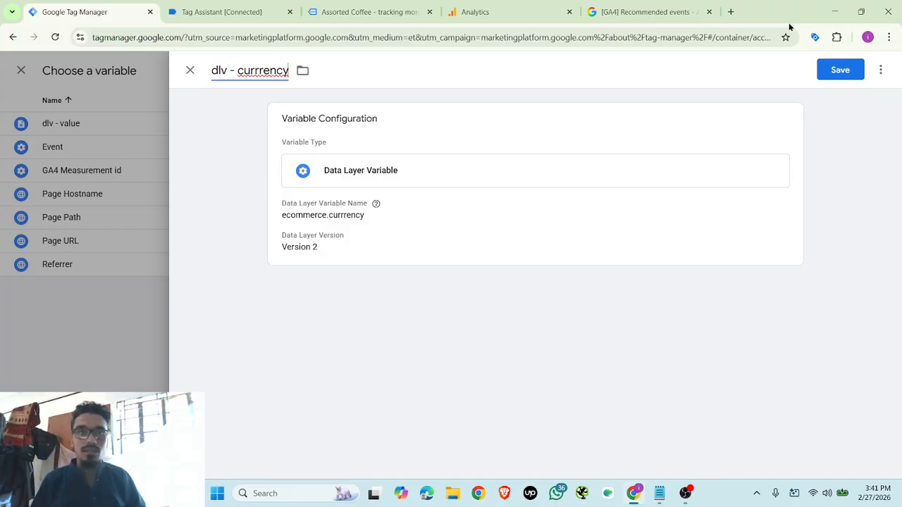
pyautogui.click(839, 69)
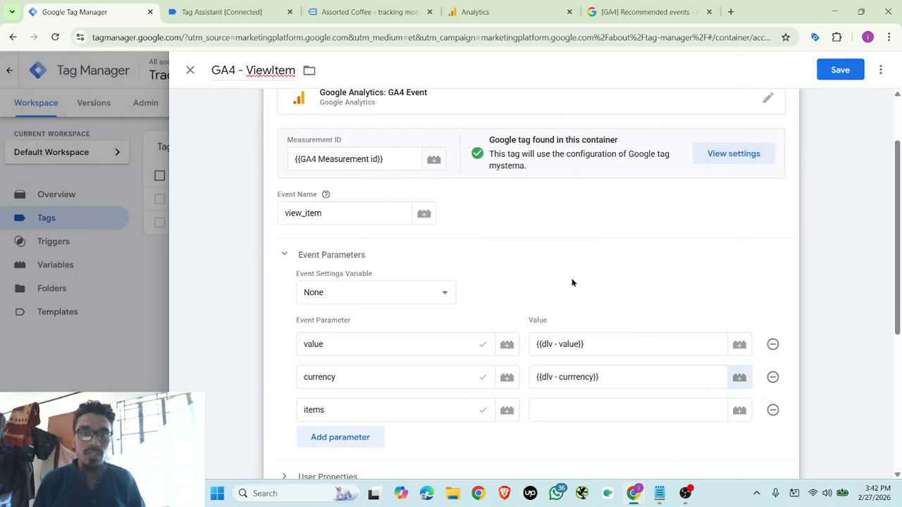
# Review the items-mapping JavaScript function in Notepad, including its Items Array variable reference and the item fields it returns
pyautogui.scroll(-2, 572, 282)
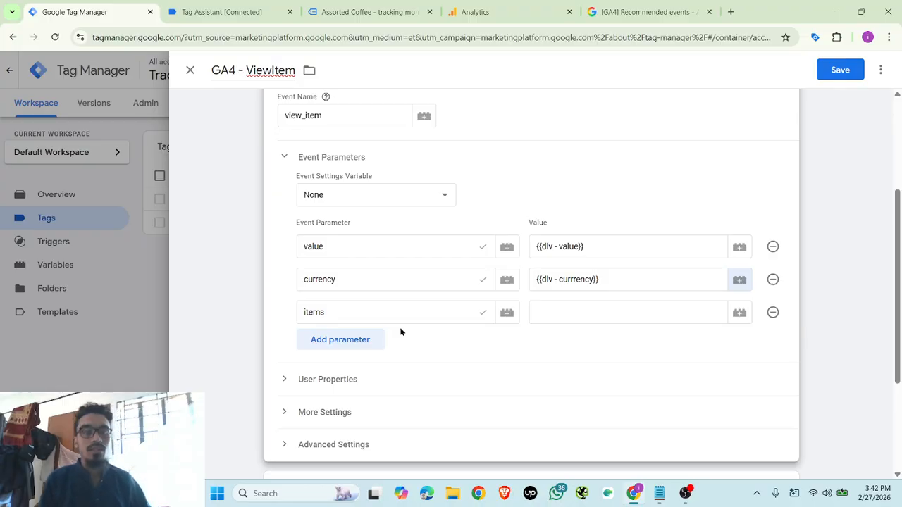
pyautogui.click(659, 493)
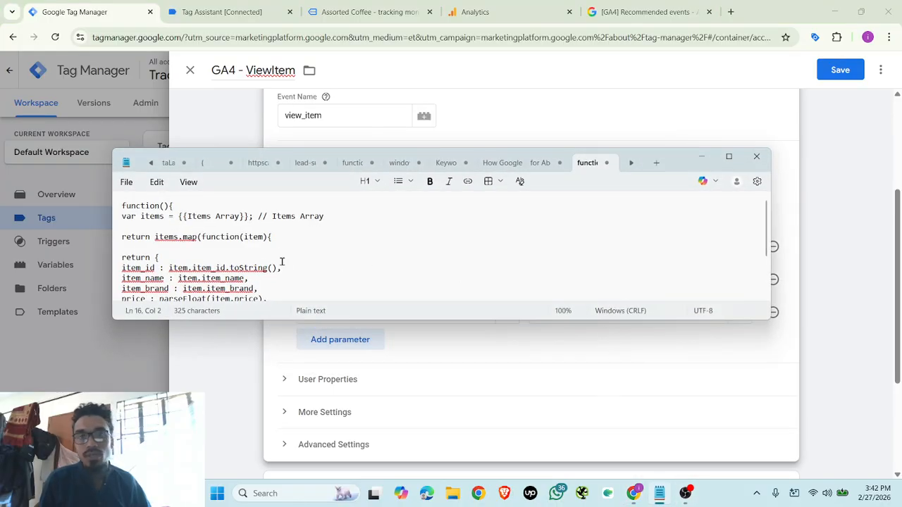
pyautogui.scroll(-2, 197, 262)
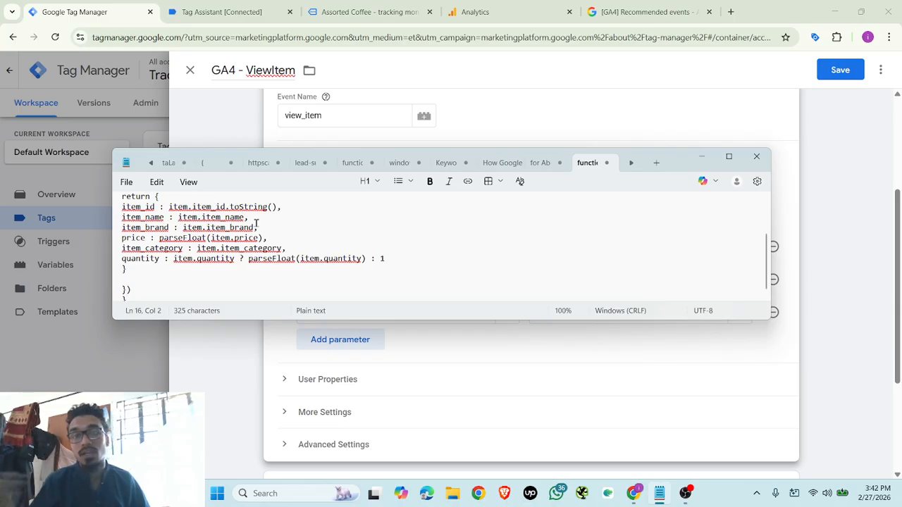
pyautogui.scroll(1, 251, 234)
pyautogui.scroll(1, 251, 235)
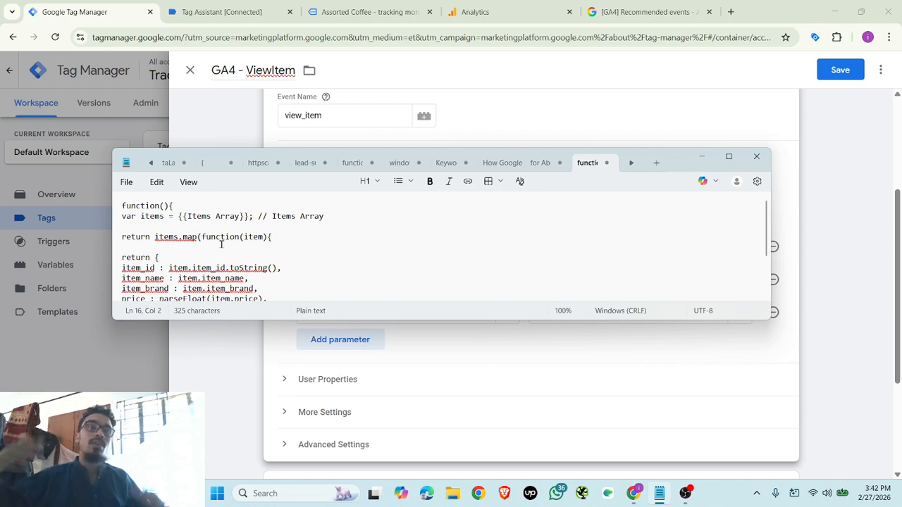
pyautogui.moveTo(187, 217); pyautogui.dragTo(242, 219)
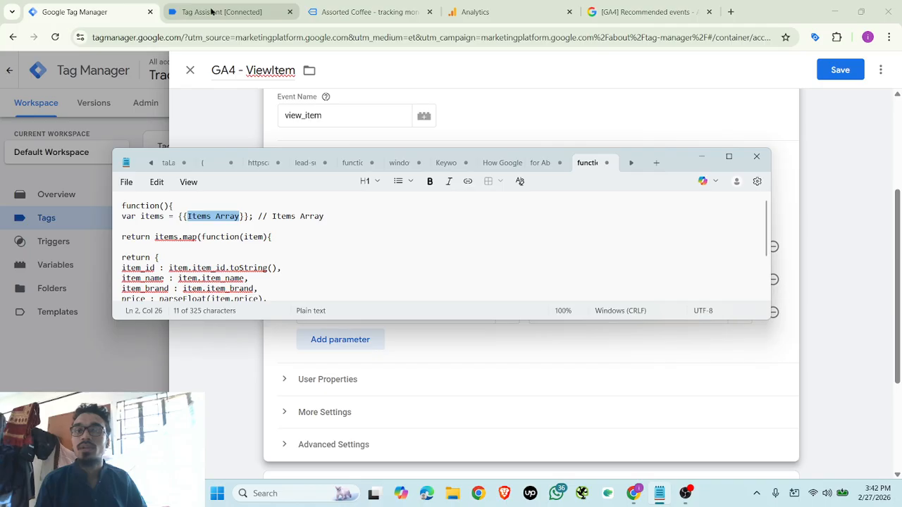
pyautogui.click(702, 156)
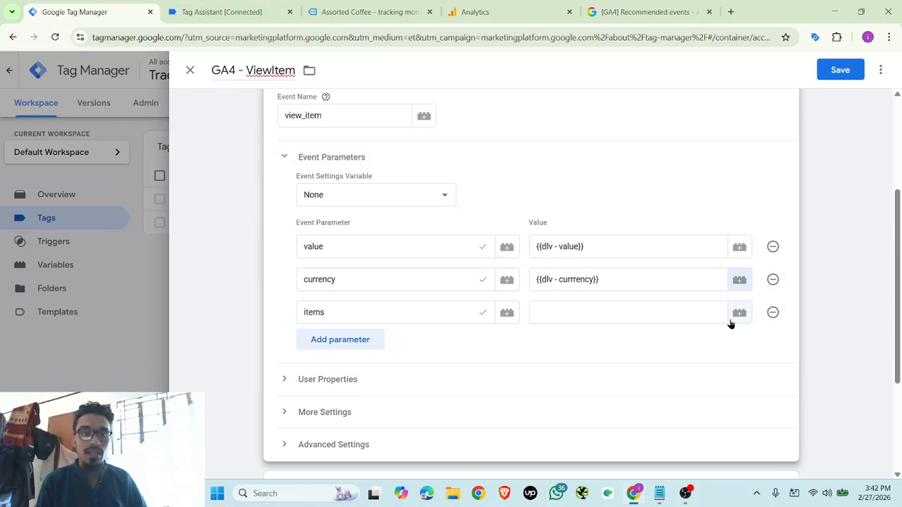
# Start a new firing trigger for the GA4 - ViewItem tag, leaving the items parameter empty
pyautogui.click(842, 75)
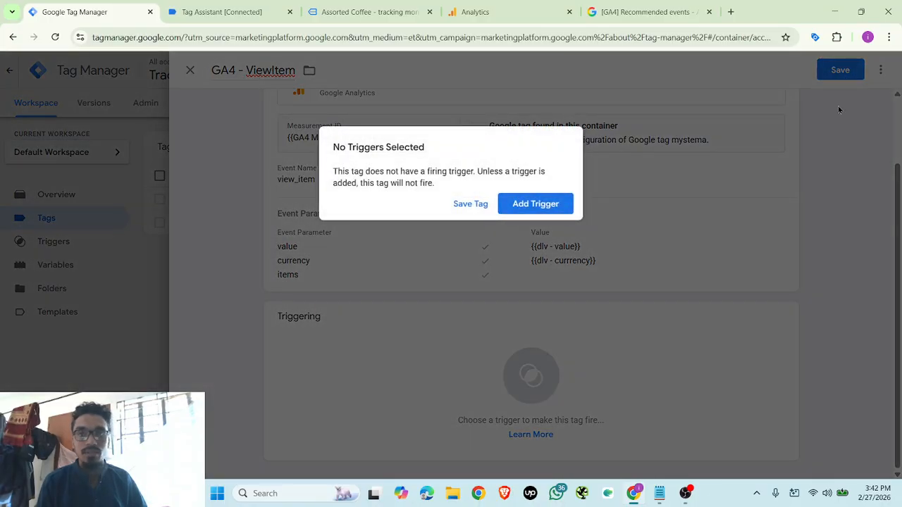
pyautogui.click(535, 204)
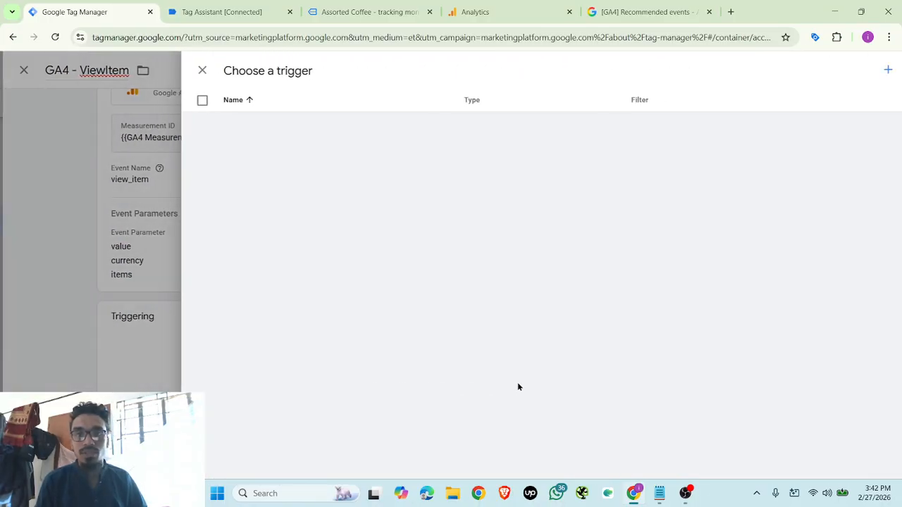
pyautogui.click(874, 70)
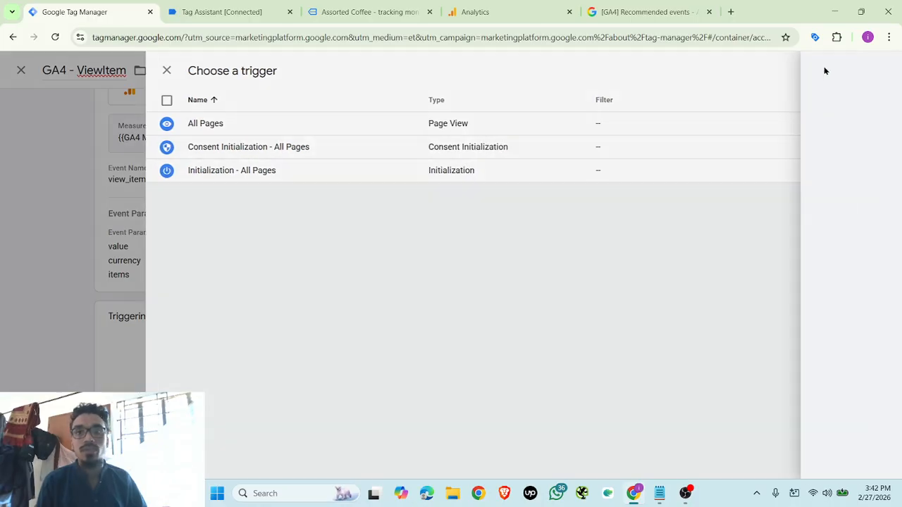
# Copy the view_item event name from the container's variable output in Tag Assistant
pyautogui.click(226, 10)
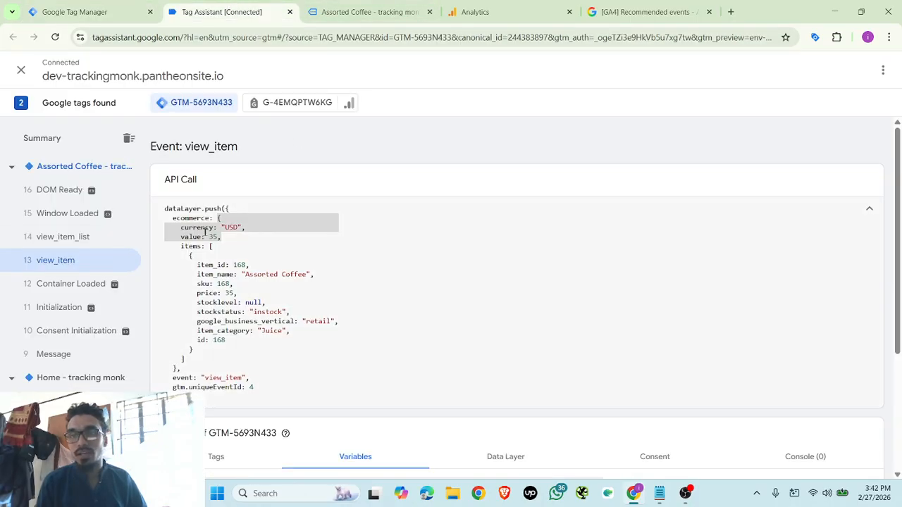
pyautogui.scroll(-3, 244, 384)
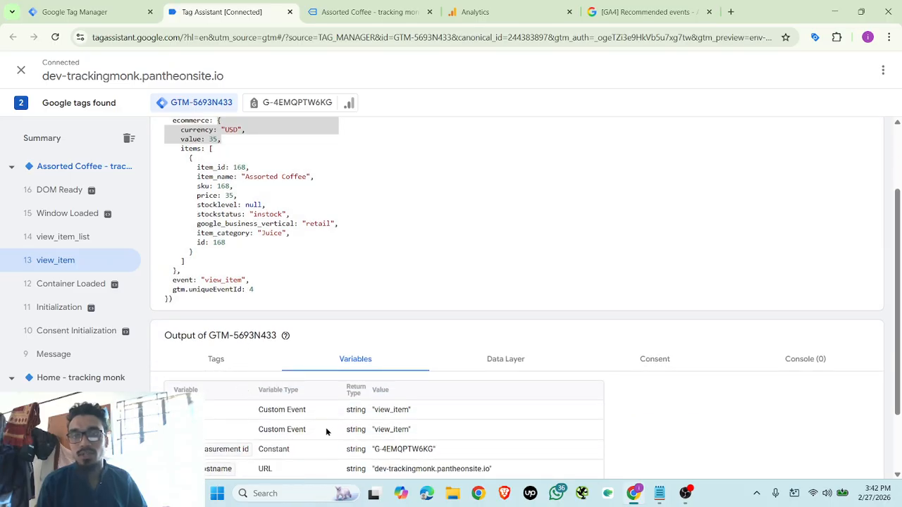
pyautogui.moveTo(376, 415); pyautogui.dragTo(407, 418)
pyautogui.hotkey('ctrl', 'c')
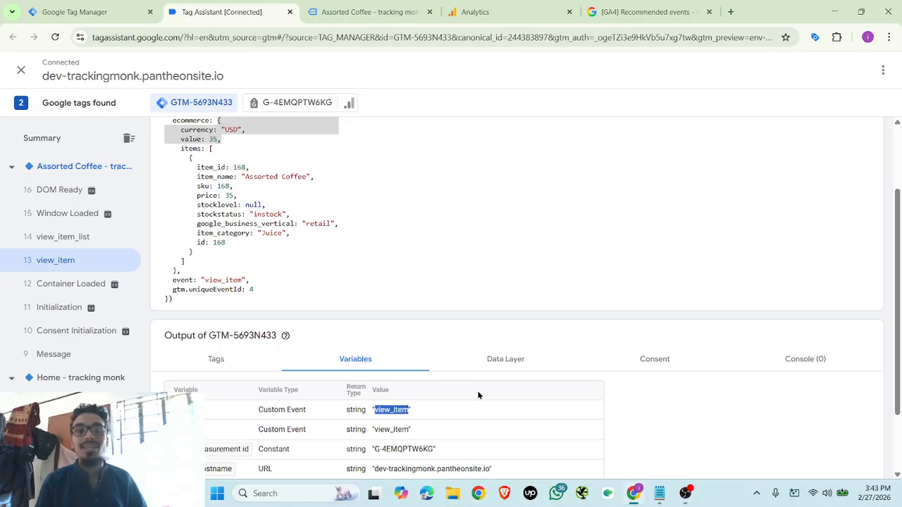
# Set up the new trigger in Google Tag Manager as a Custom Event with the event name view_item
pyautogui.click(74, 12)
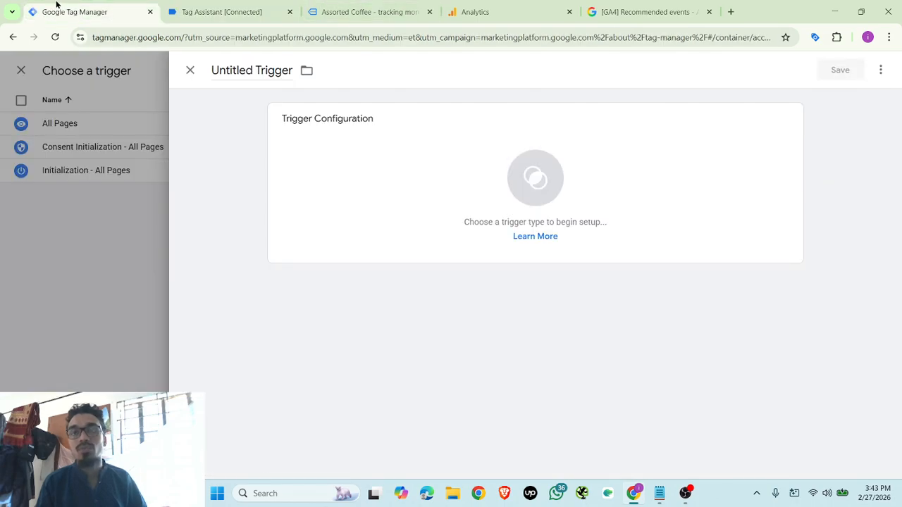
pyautogui.click(596, 221)
pyautogui.scroll(-4, 654, 304)
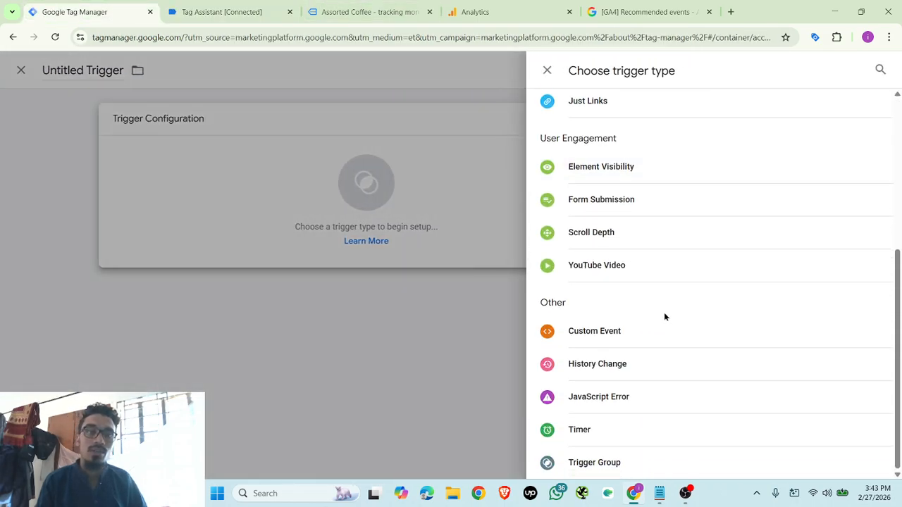
pyautogui.click(622, 328)
pyautogui.click(351, 237)
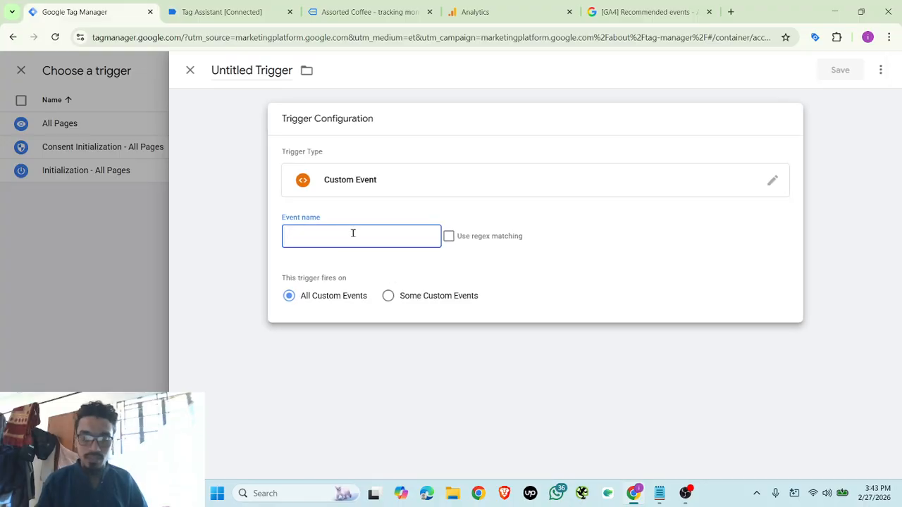
pyautogui.hotkey('ctrl', 'v')
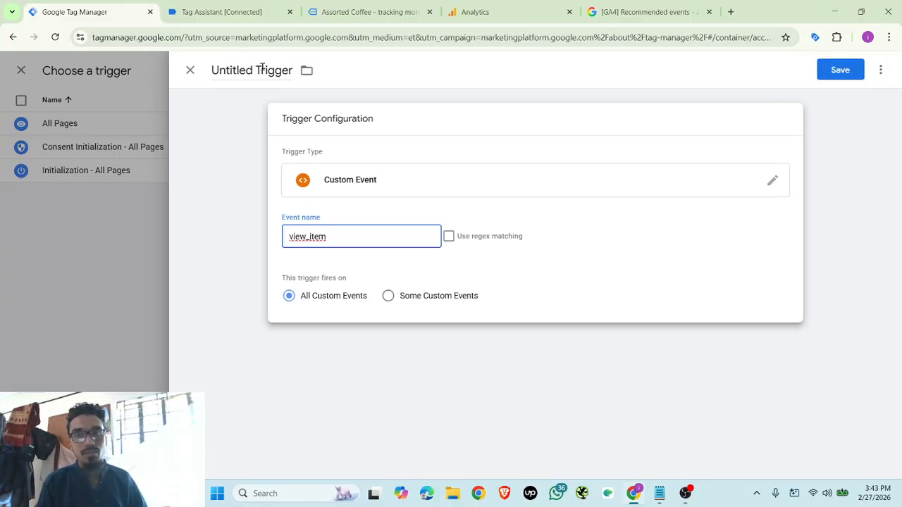
# Name the trigger Trigger - View Item, then save the trigger and the GA4 - ViewItem tag
pyautogui.doubleClick(266, 70)
pyautogui.click(266, 70)
pyautogui.tripleClick(266, 70)
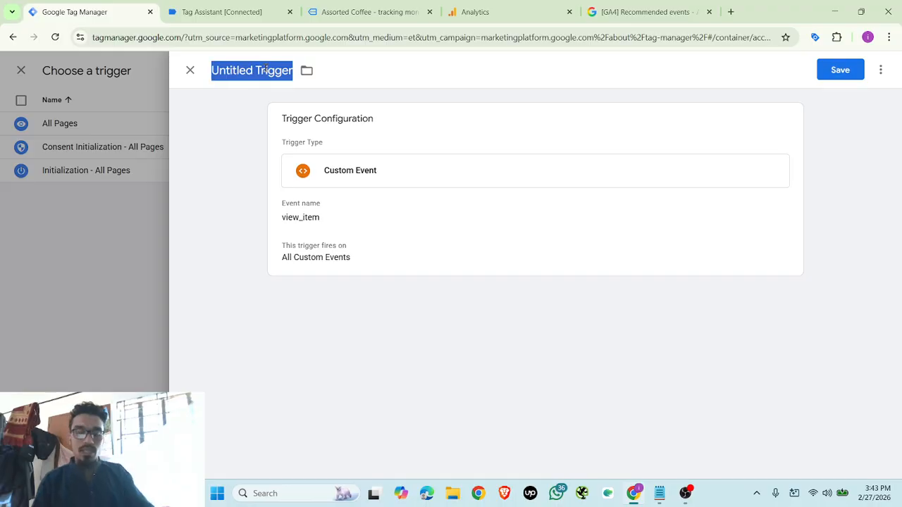
pyautogui.write('Trigger')
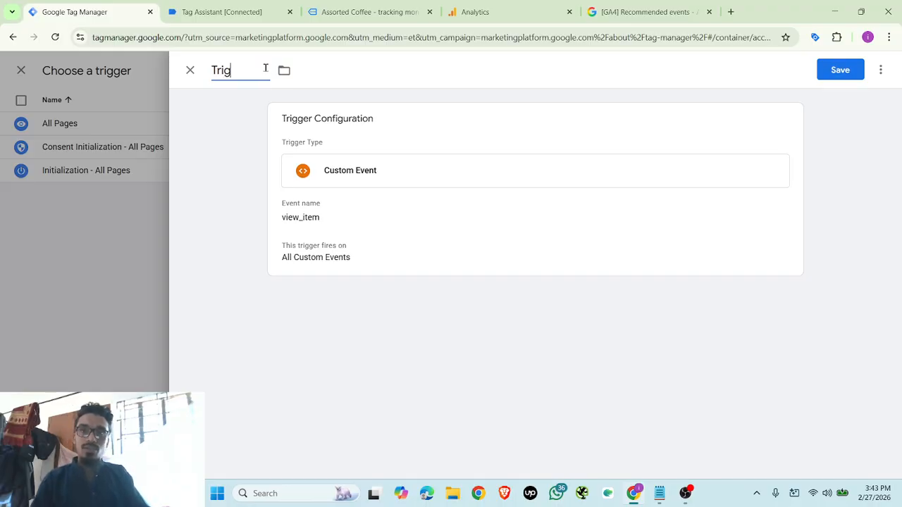
pyautogui.write('View Item')
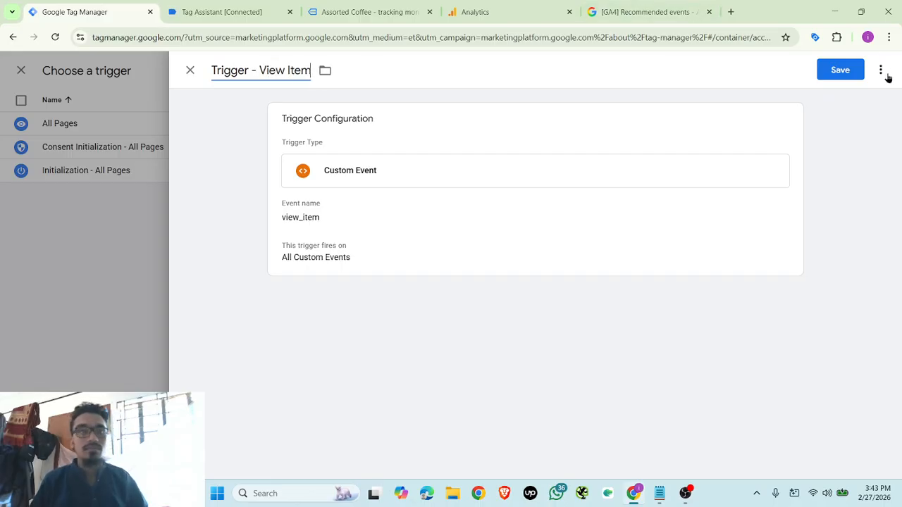
pyautogui.click(839, 69)
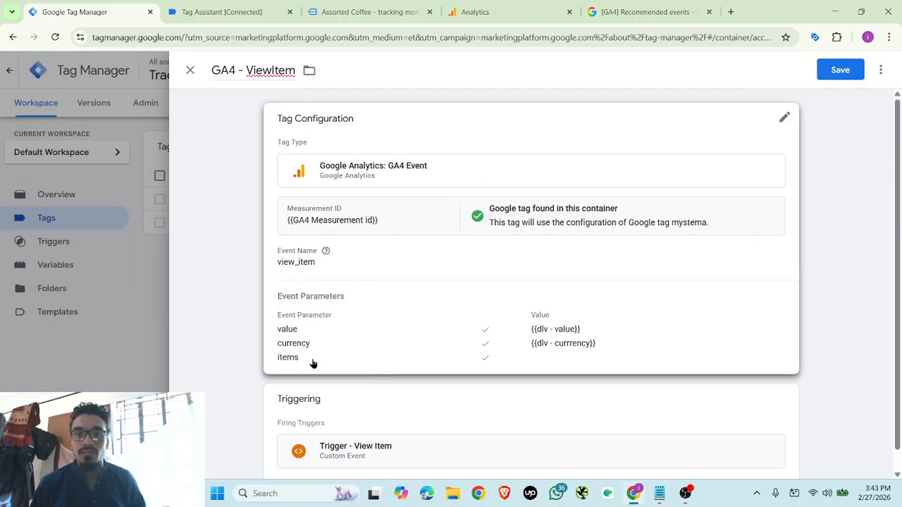
pyautogui.click(838, 70)
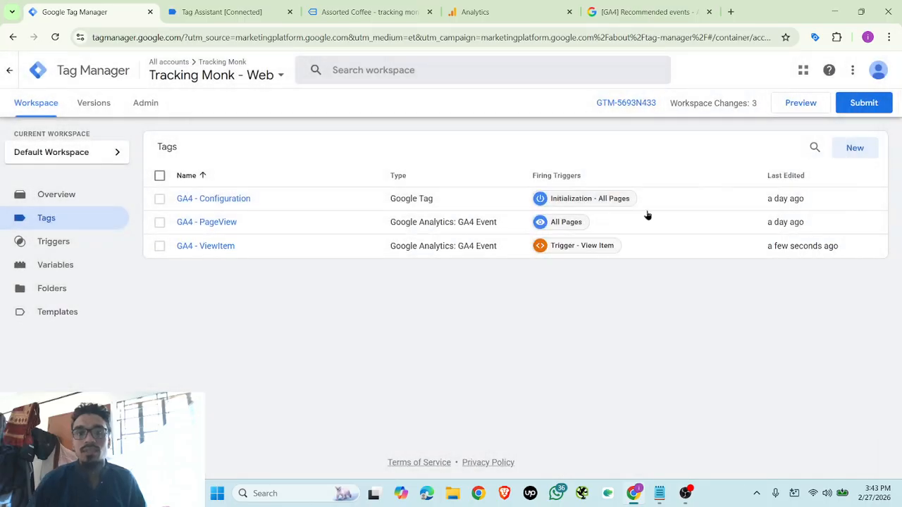
# Create a new Data Layer Variable in the workspace with the data layer variable name ecommerce.items
pyautogui.click(42, 265)
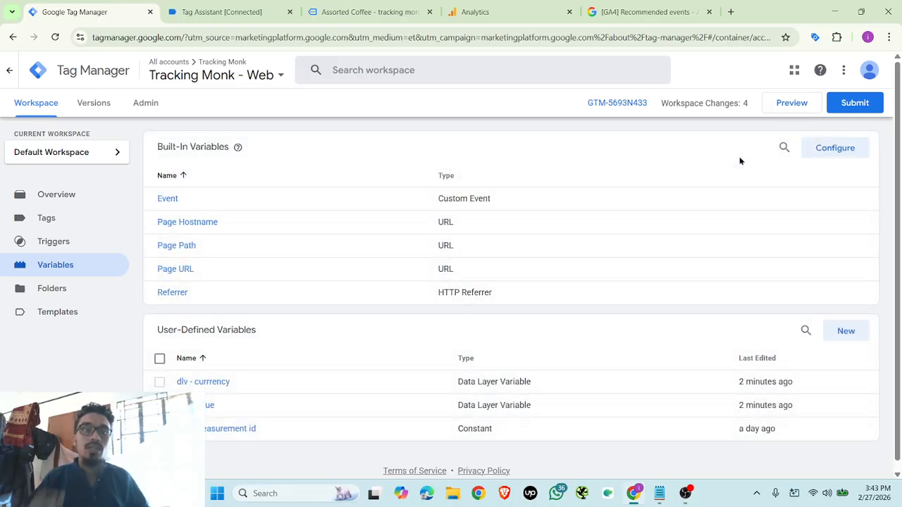
pyautogui.click(845, 331)
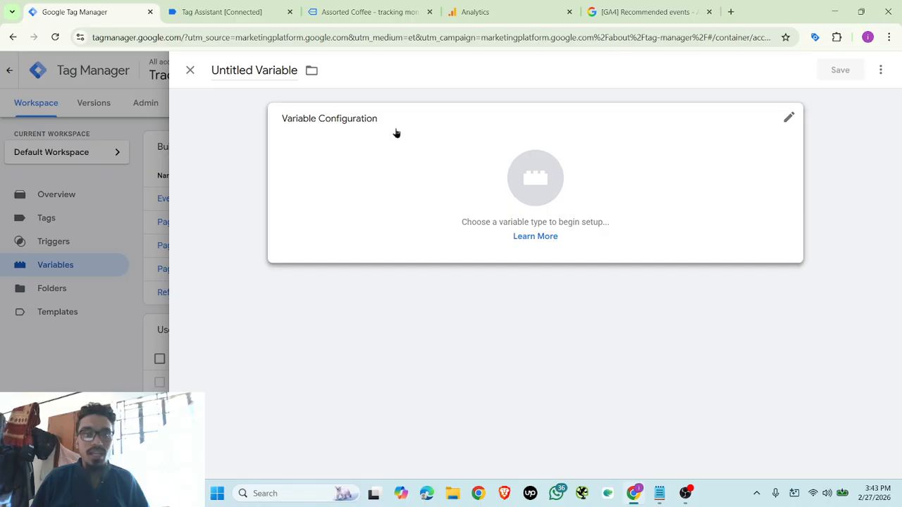
pyautogui.click(394, 134)
pyautogui.scroll(-2, 658, 202)
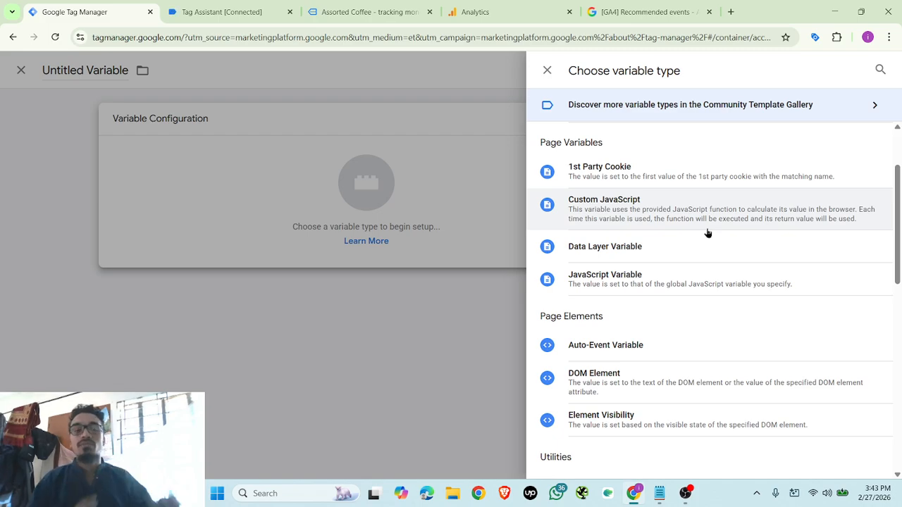
pyautogui.click(665, 248)
pyautogui.click(332, 240)
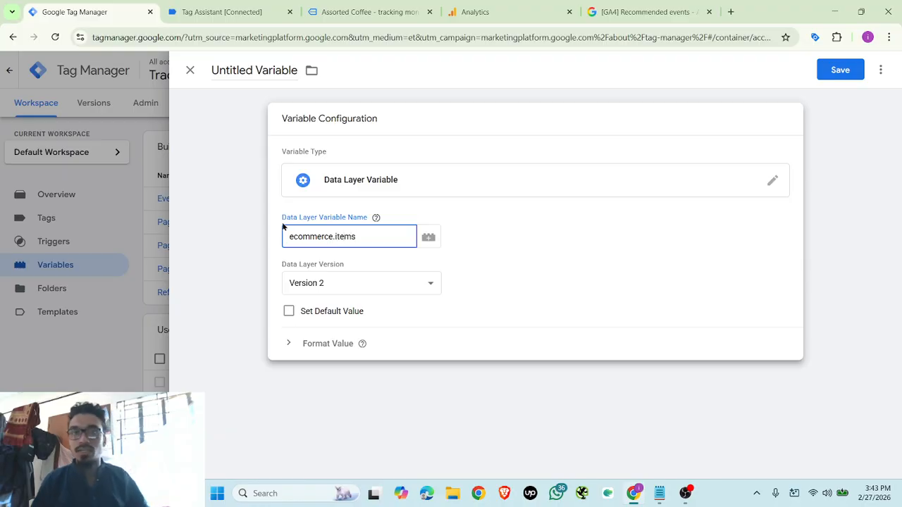
# Check the ecommerce items array in Tag Assistant's view_item API call against the variable name, and return to Google Tag Manager
pyautogui.click(216, 6)
pyautogui.scroll(1, 232, 177)
pyautogui.scroll(1, 232, 176)
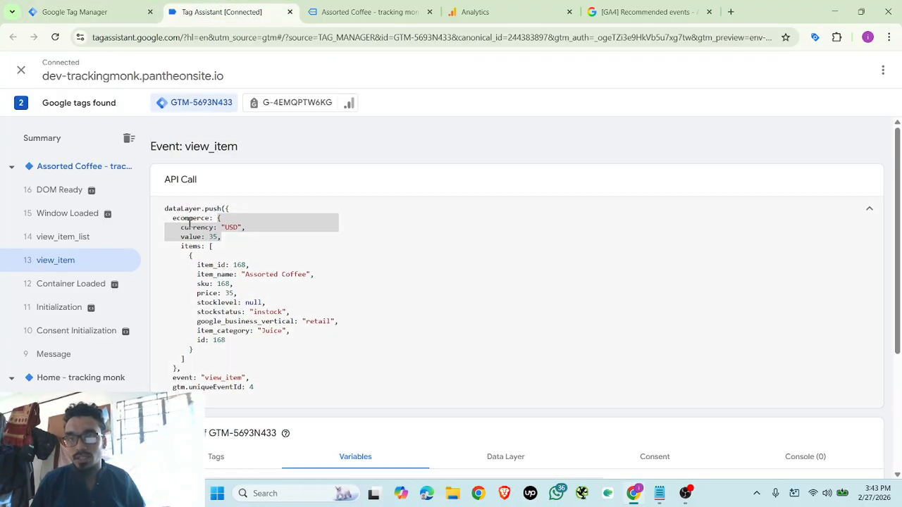
pyautogui.click(181, 218)
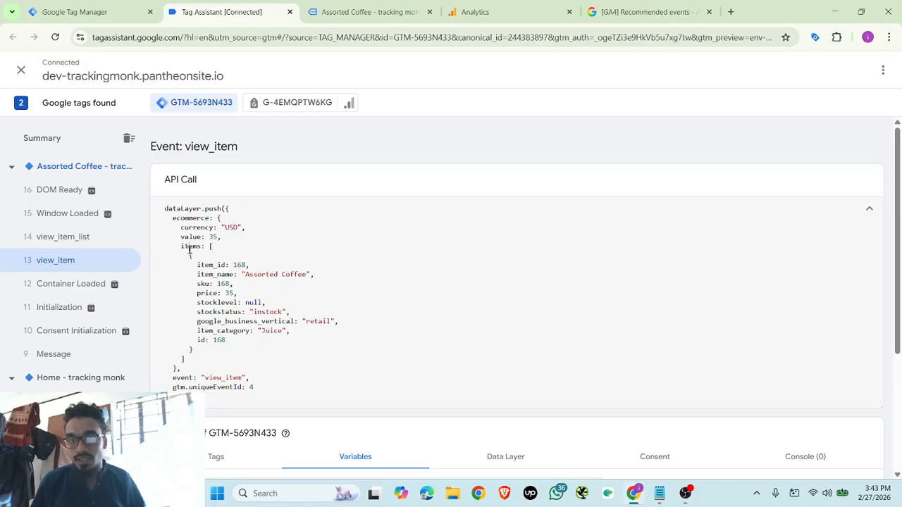
pyautogui.moveTo(182, 248); pyautogui.dragTo(231, 342)
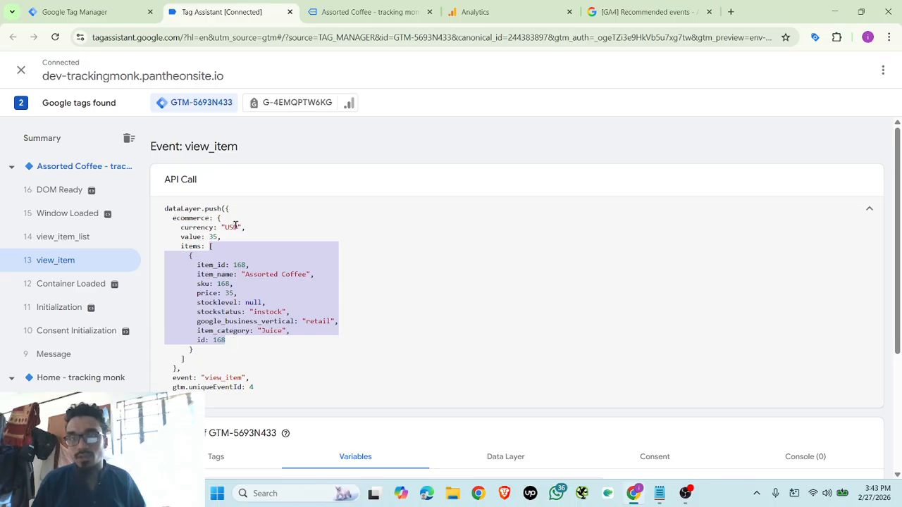
pyautogui.click(99, 12)
pyautogui.click(221, 12)
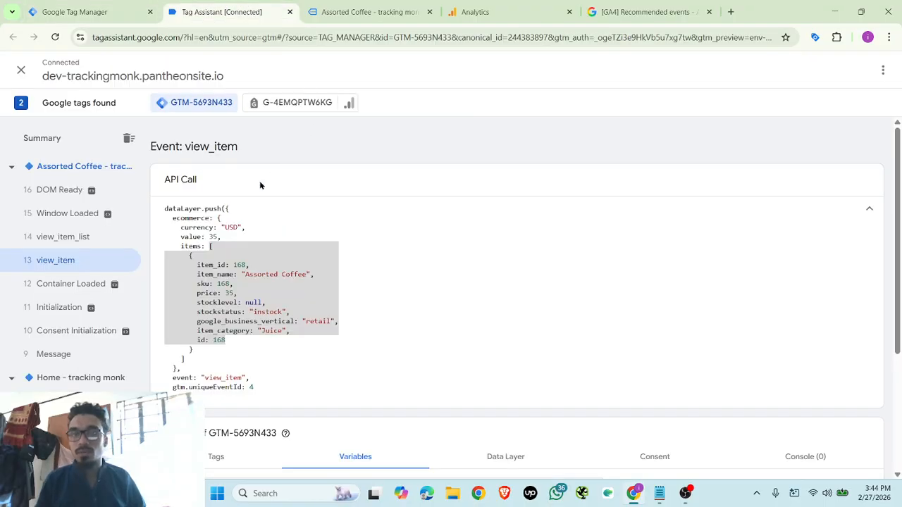
pyautogui.click(84, 9)
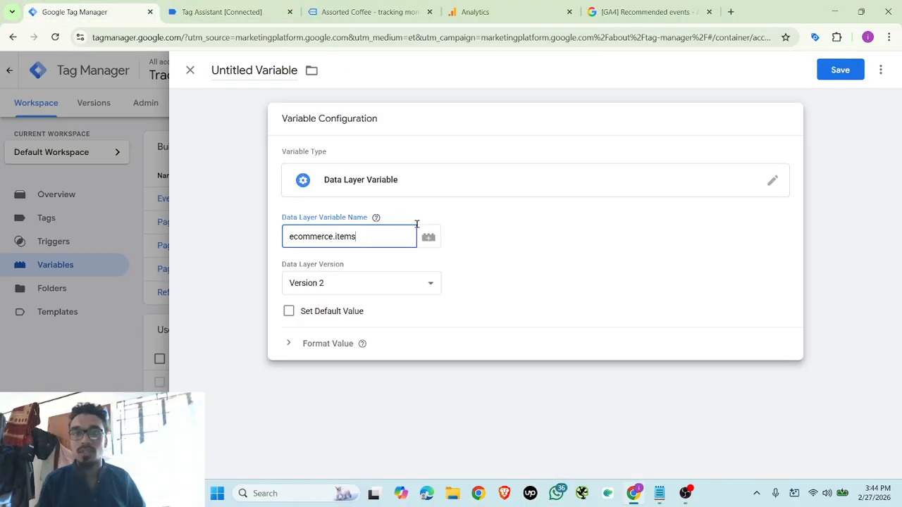
# Name the ecommerce.items variable To be modified items array and save it
pyautogui.click(264, 71)
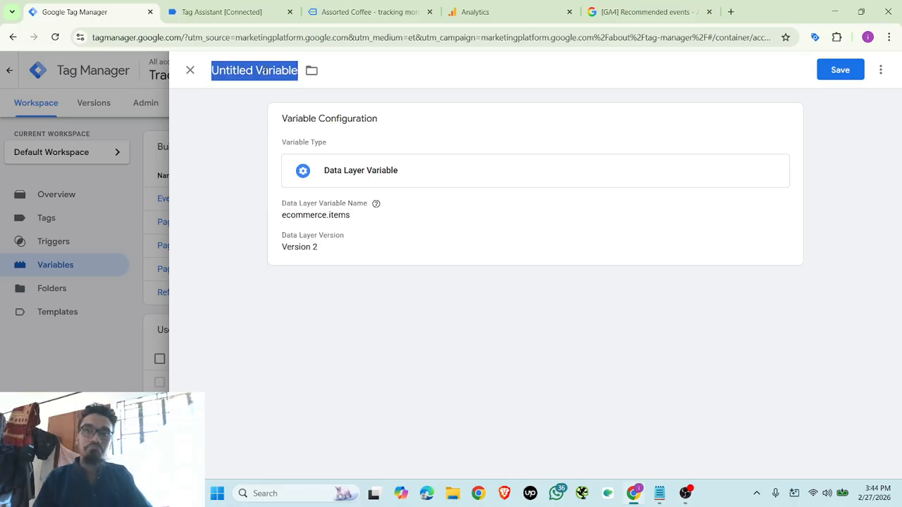
pyautogui.write('T')
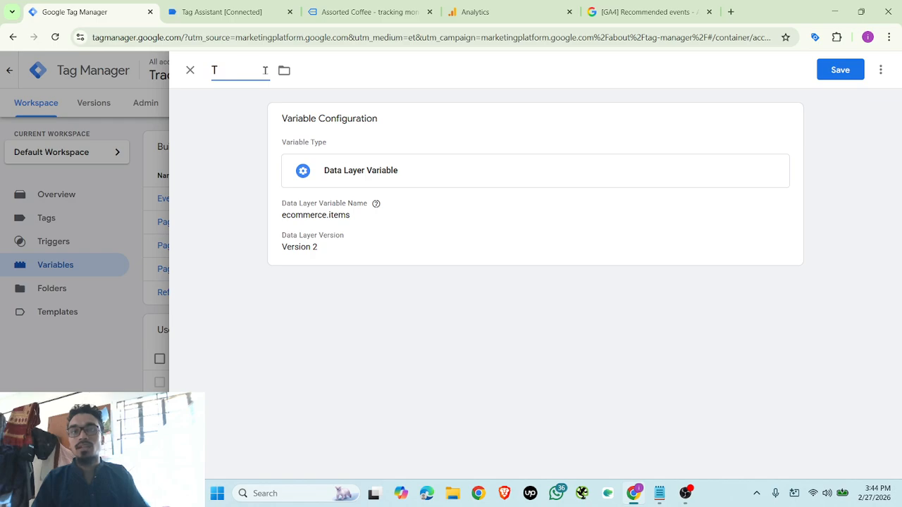
pyautogui.write('ob')
pyautogui.press('BackSpace')
pyautogui.write('ob')
pyautogui.press('BackSpace')
pyautogui.press('BackSpace')
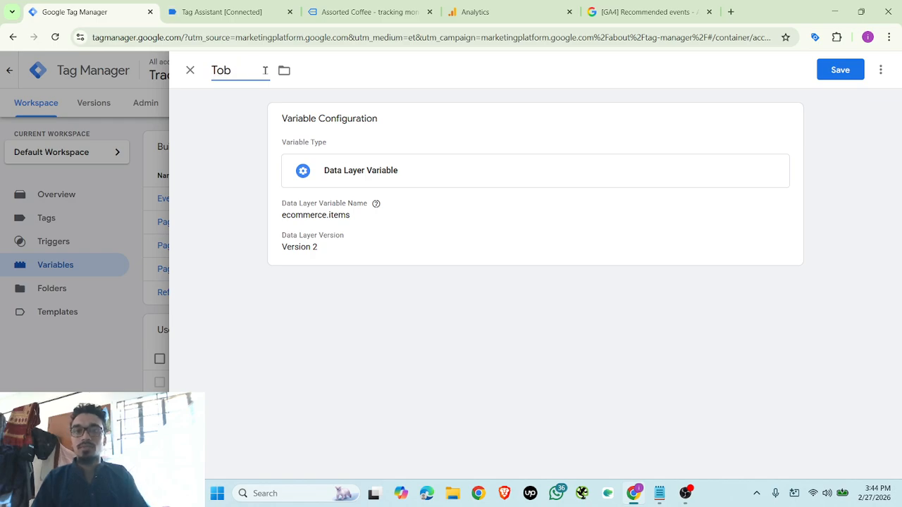
pyautogui.write('ifi')
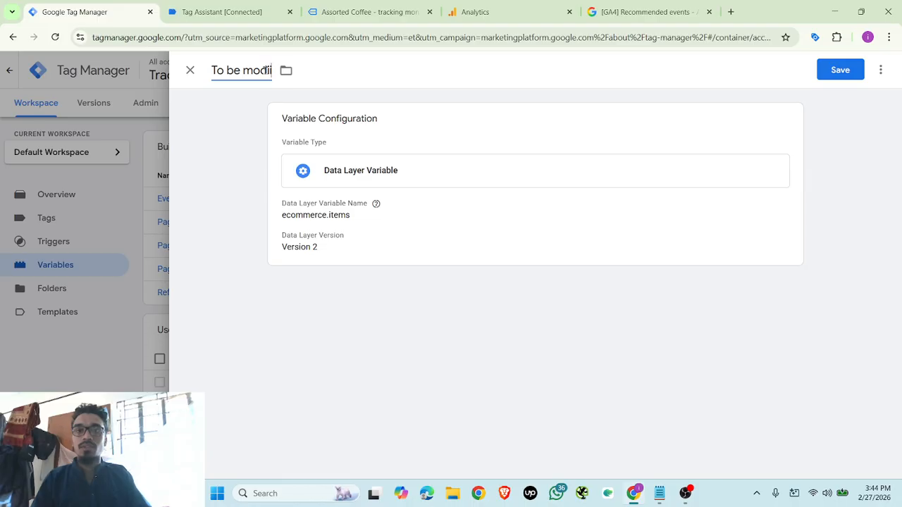
pyautogui.press('BackSpace')
pyautogui.press('BackSpace')
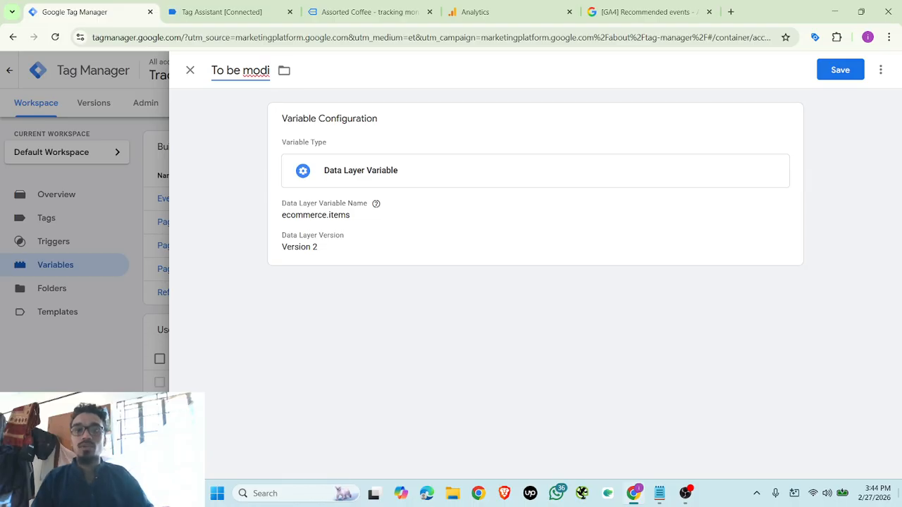
pyautogui.write('fied')
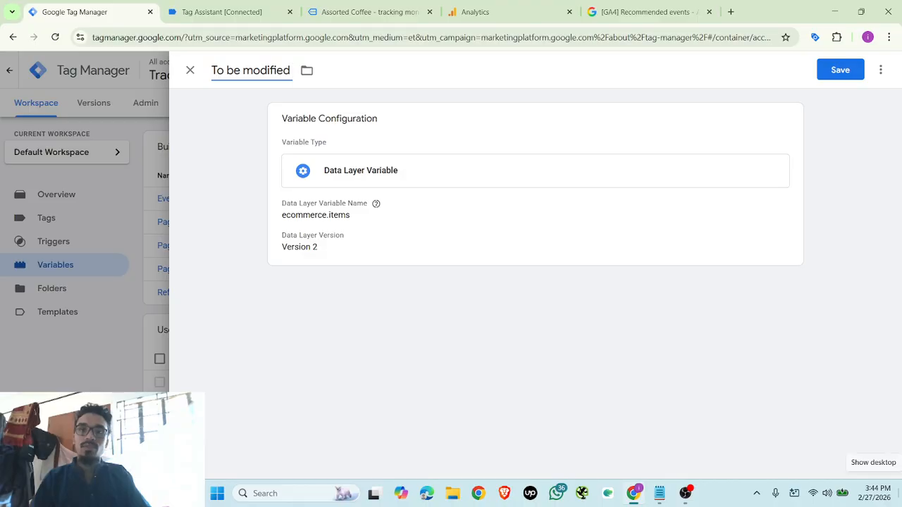
pyautogui.write(' items arr')
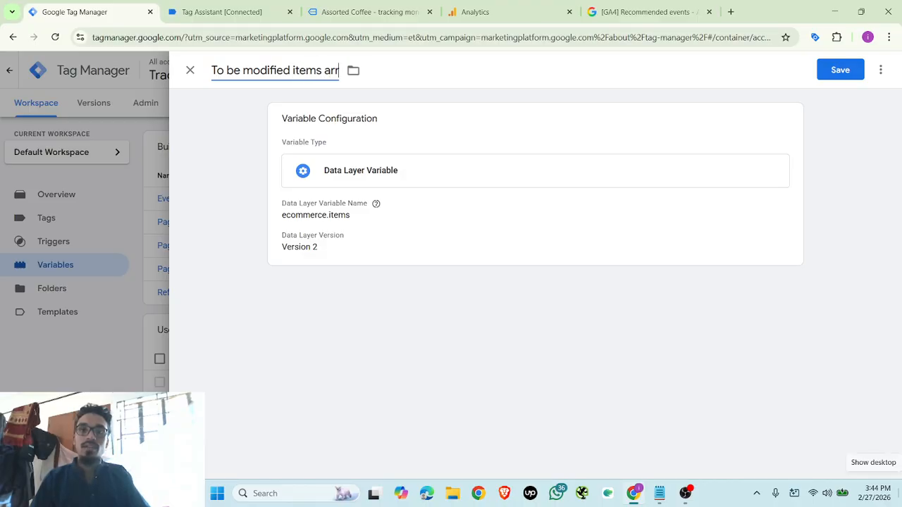
pyautogui.write('ay')
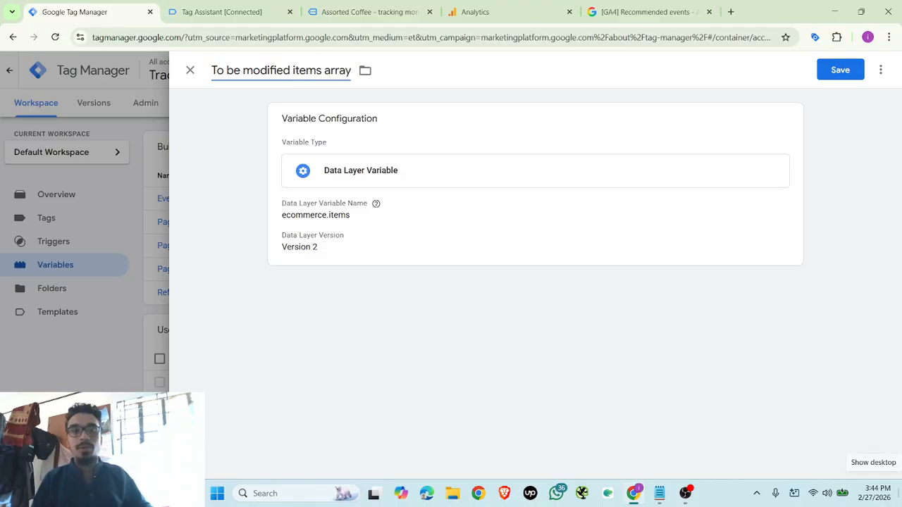
pyautogui.click(856, 69)
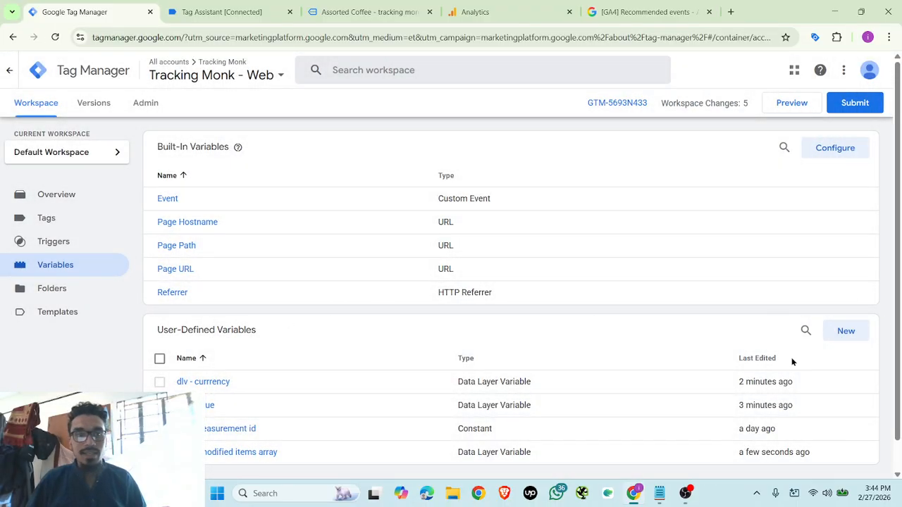
# Open the GA4 - ViewItem tag's configuration for editing at its event parameters
pyautogui.scroll(-1, 395, 346)
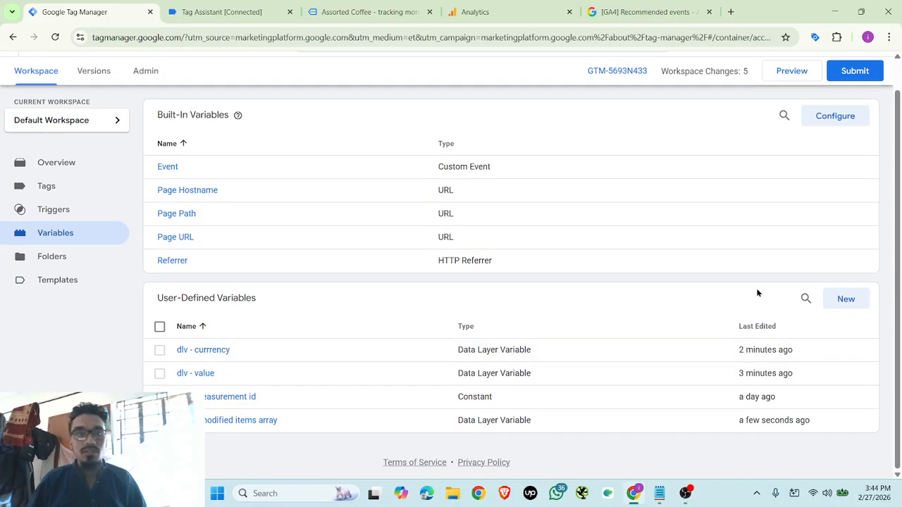
pyautogui.click(70, 193)
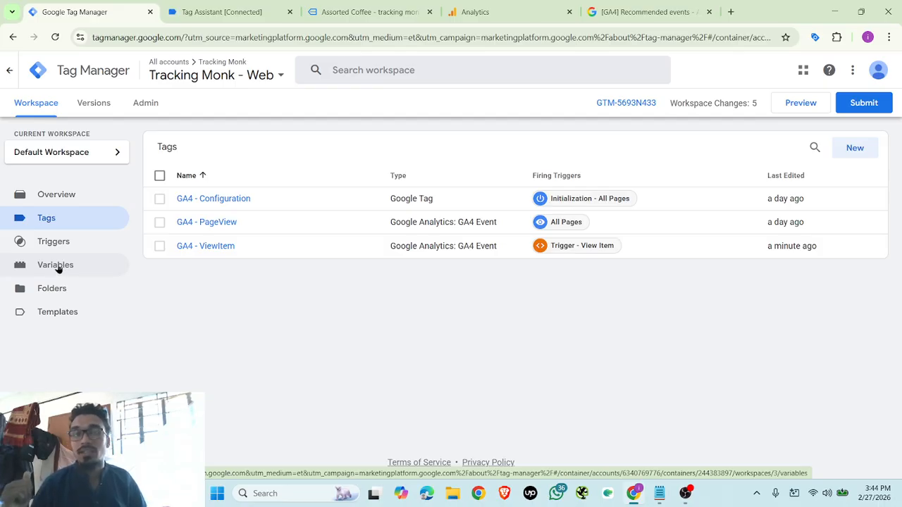
pyautogui.click(556, 248)
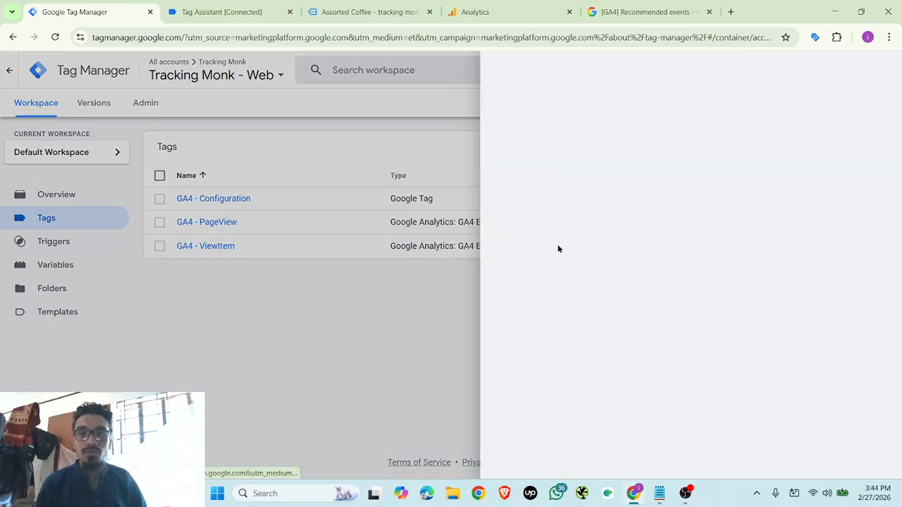
pyautogui.click(19, 293)
pyautogui.click(211, 246)
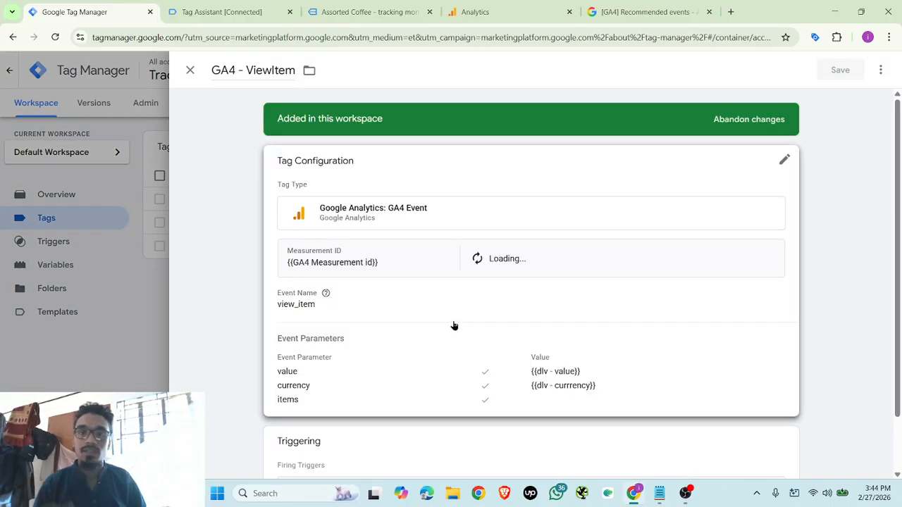
pyautogui.click(453, 325)
pyautogui.scroll(-4, 508, 363)
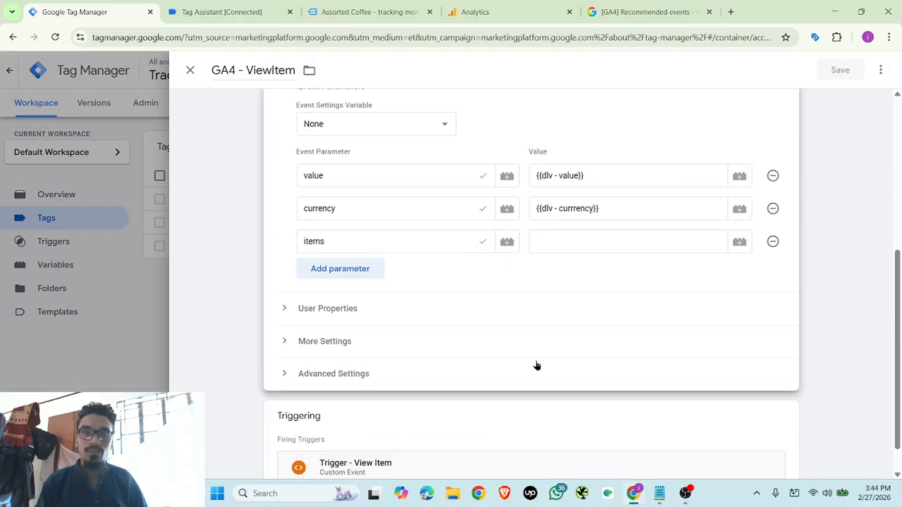
# Start a new Custom JavaScript variable for the value of the items event parameter
pyautogui.click(738, 241)
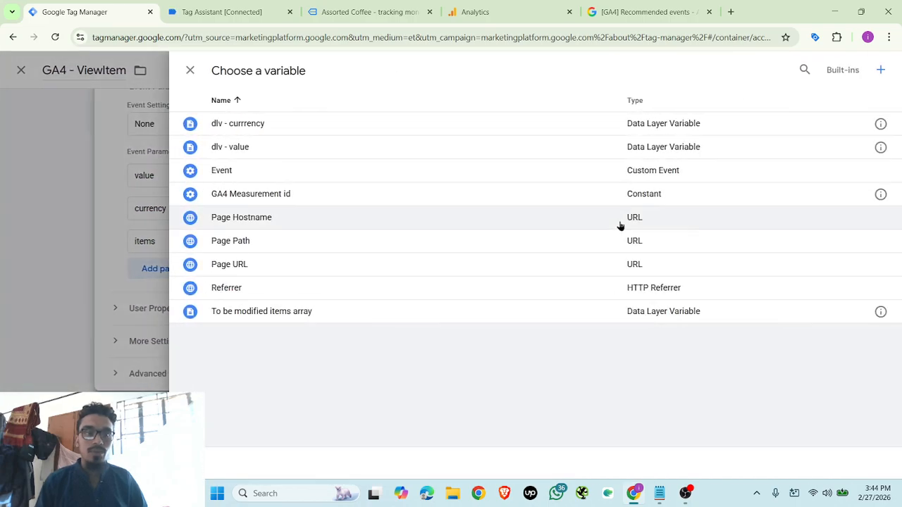
pyautogui.click(880, 70)
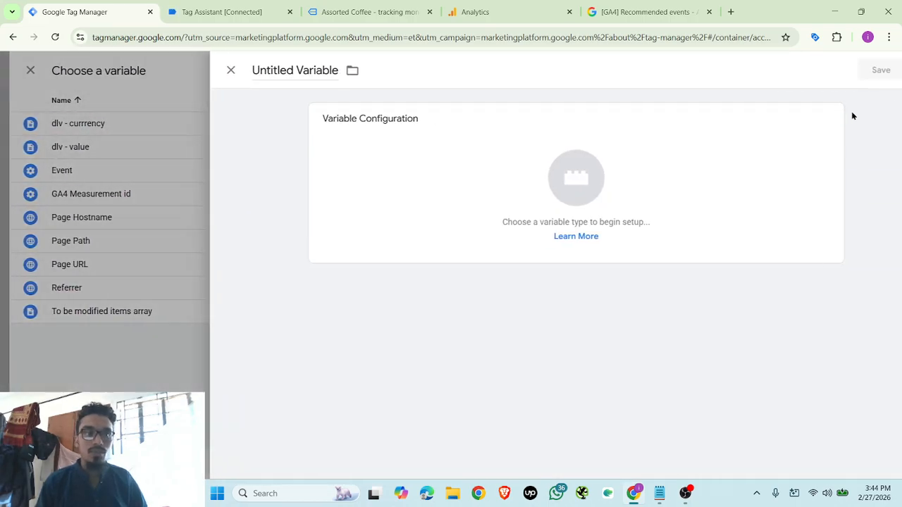
pyautogui.click(593, 158)
pyautogui.click(658, 303)
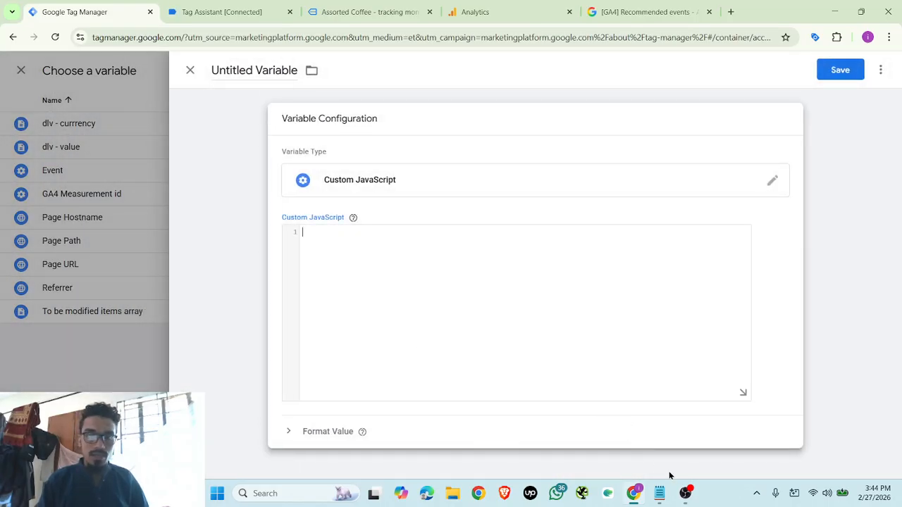
# Copy the whole items-mapping function from the Notepad file and paste it as the variable's Custom JavaScript code
pyautogui.click(659, 493)
pyautogui.click(210, 252)
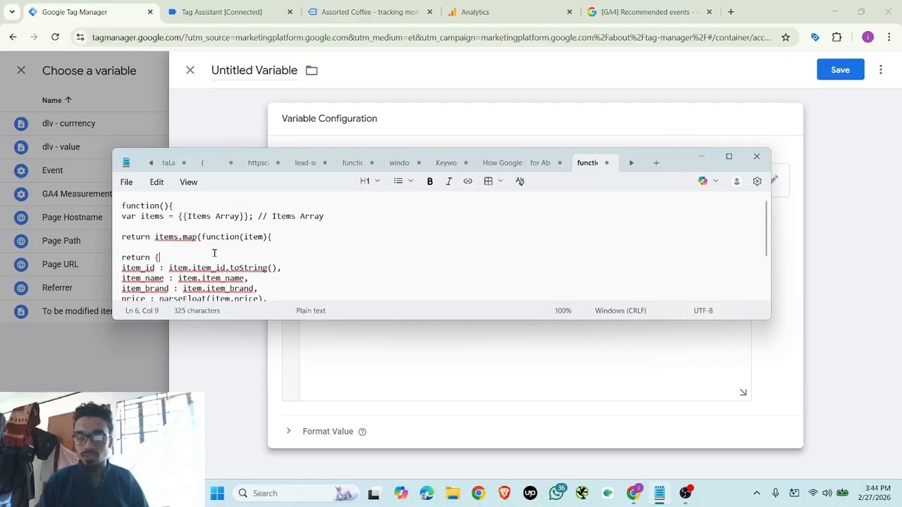
pyautogui.hotkey('ctrl', 'a')
pyautogui.hotkey('ctrl', 'c')
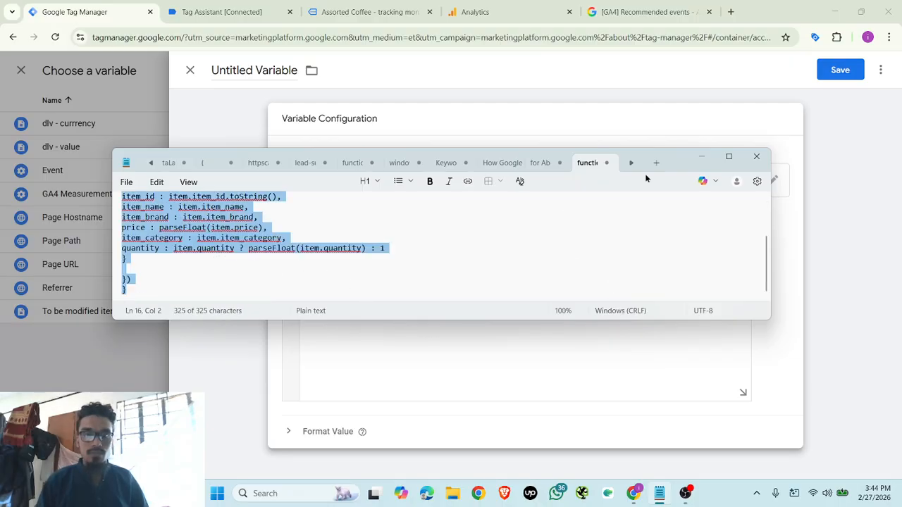
pyautogui.click(702, 156)
pyautogui.click(314, 245)
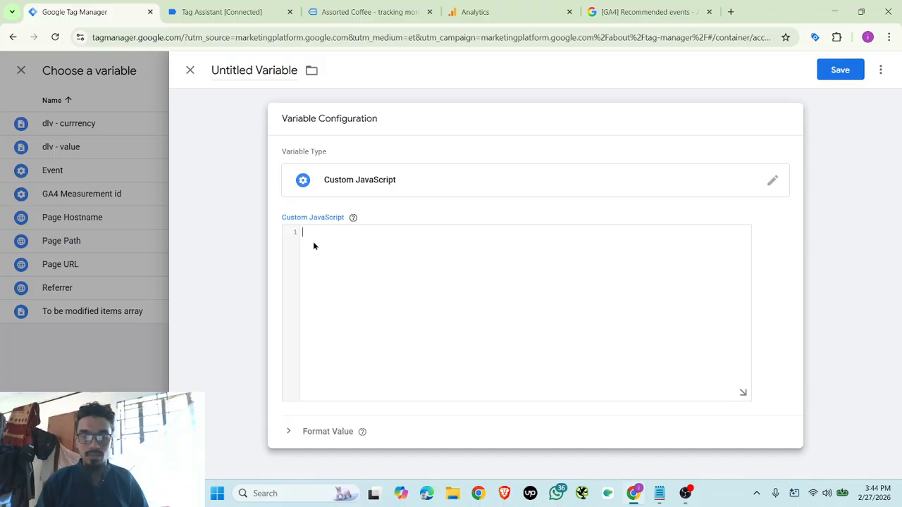
pyautogui.hotkey('ctrl', 'v')
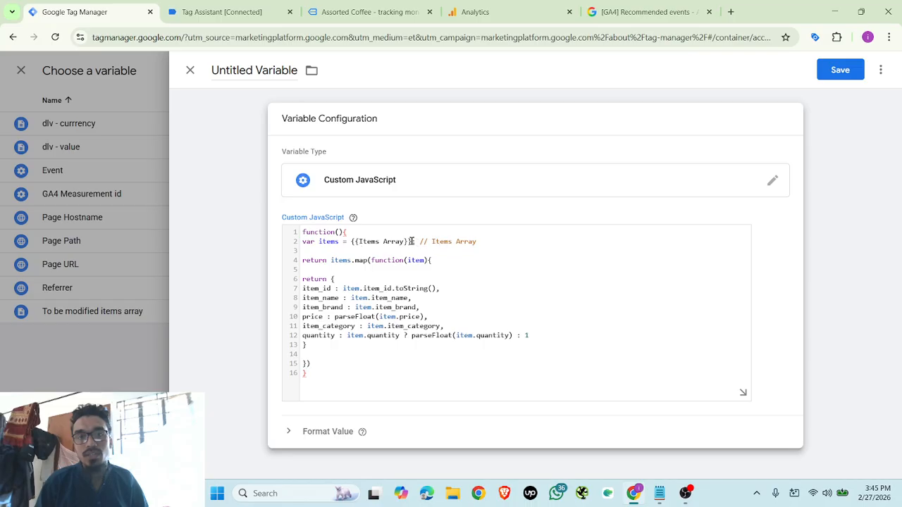
# Replace the {{Items Array}} reference on line 2 of the script with the {{To be modified items array}} variable
pyautogui.moveTo(412, 241); pyautogui.dragTo(356, 241)
pyautogui.press('BackSpace')
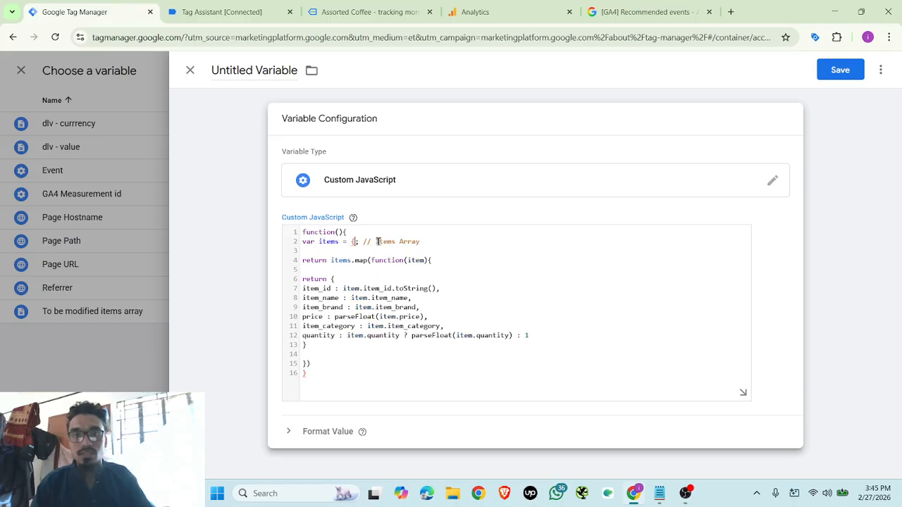
pyautogui.write('{')
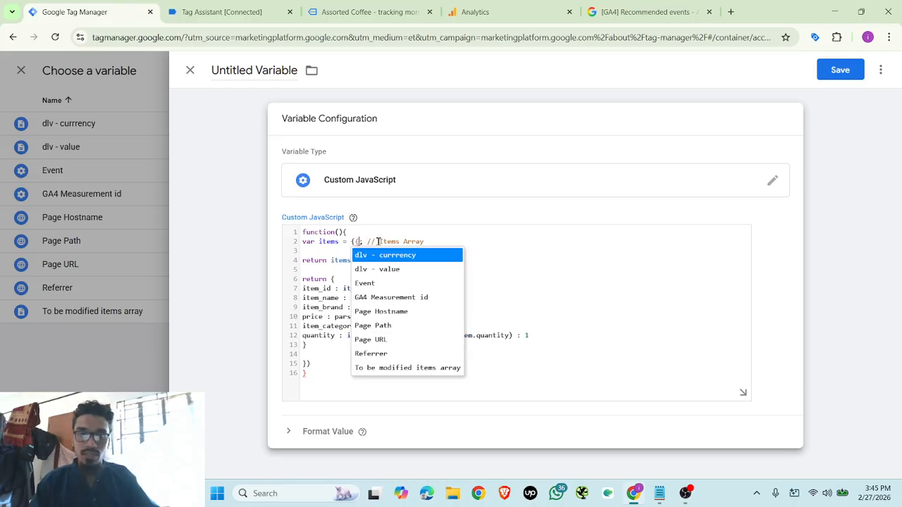
pyautogui.click(411, 367)
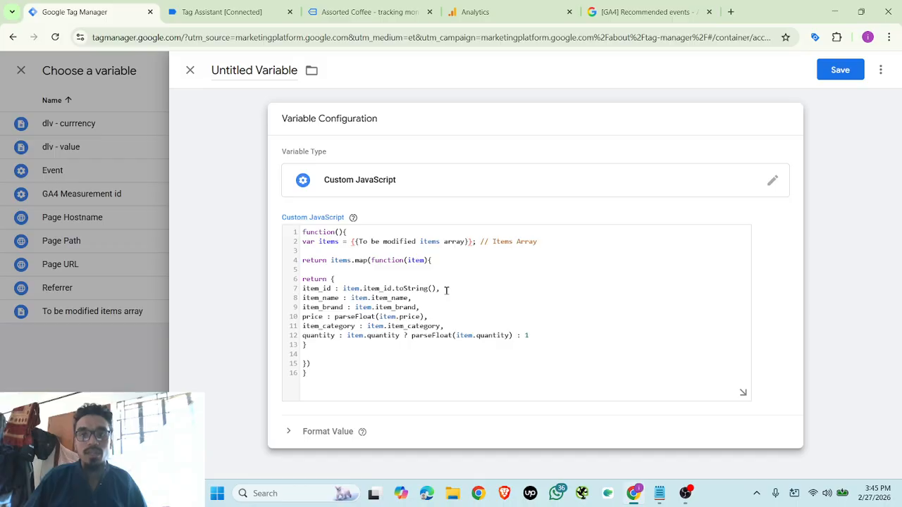
# Compare the script's item fields with the items array in the view_item event's data layer push in Tag Assistant
pyautogui.click(211, 10)
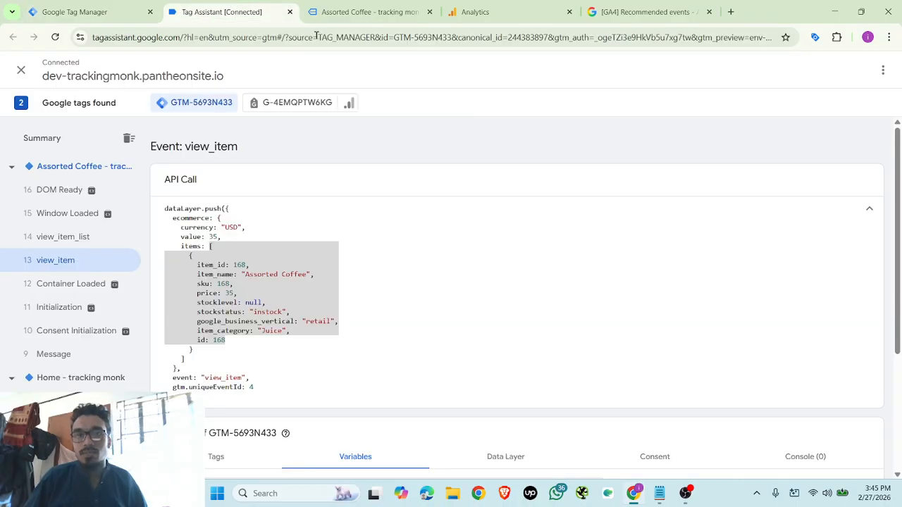
pyautogui.click(260, 272)
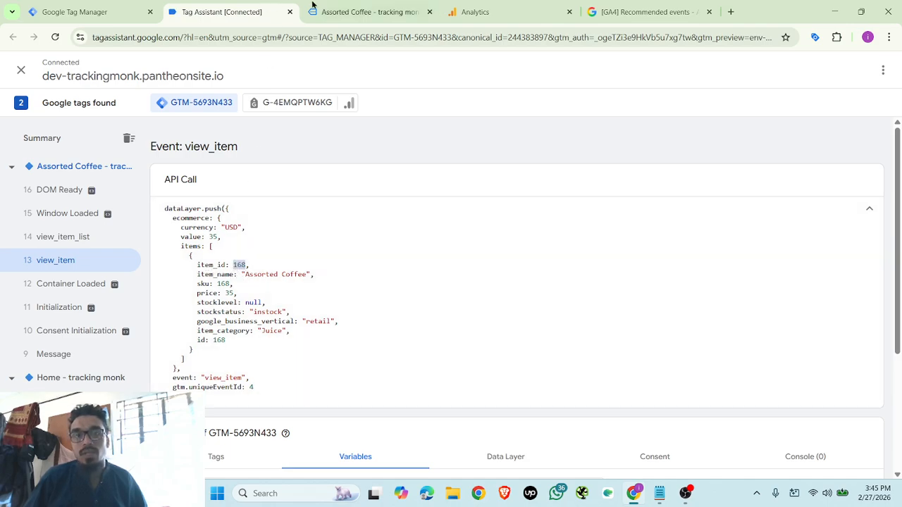
pyautogui.click(420, 9)
pyautogui.click(80, 10)
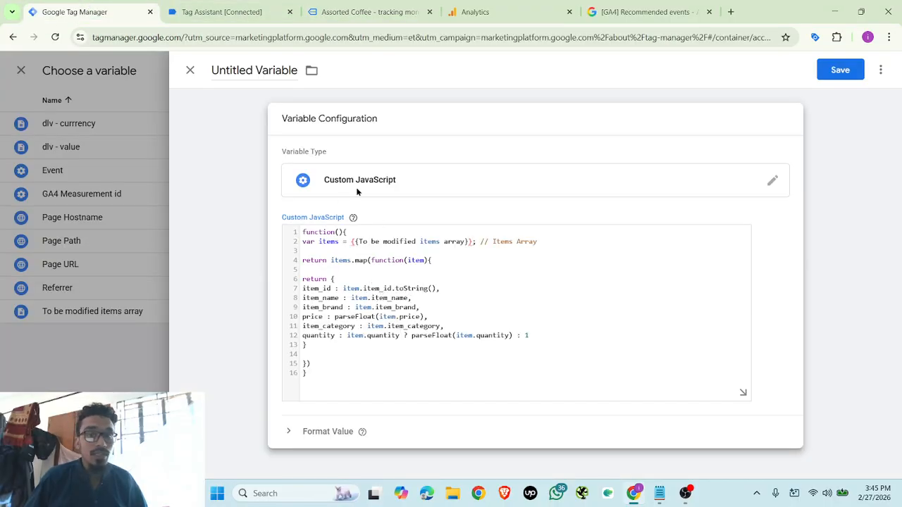
pyautogui.click(218, 11)
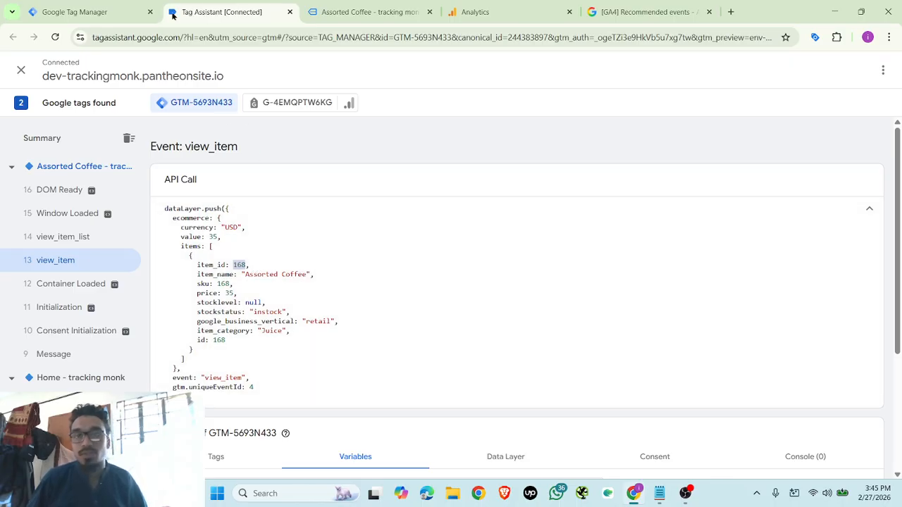
pyautogui.click(84, 11)
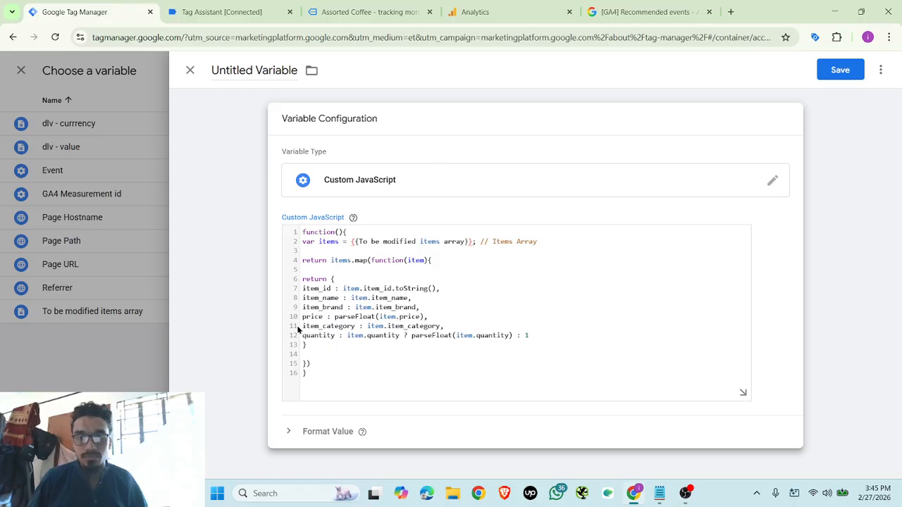
# Name the Custom JavaScript variable "dlv - items" and save it as the value of the items event parameter
pyautogui.doubleClick(262, 70)
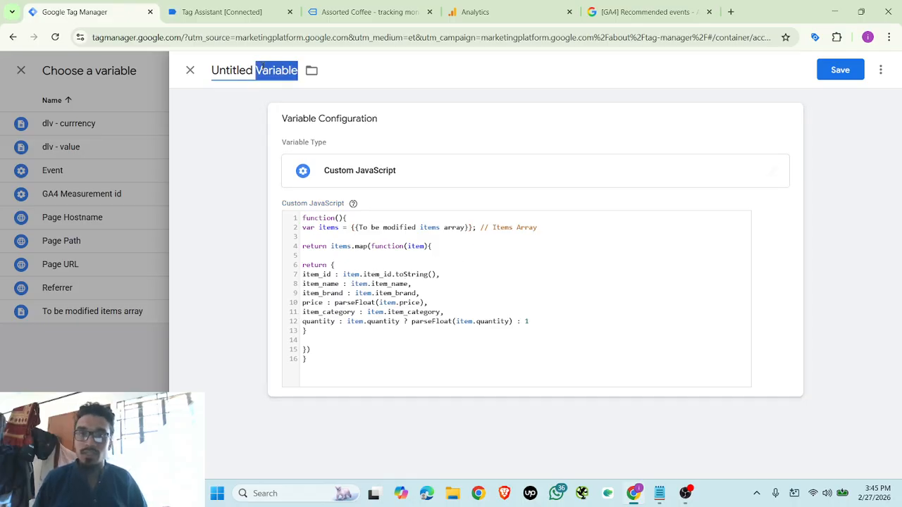
pyautogui.hotkey('ctrl', 'a')
pyautogui.write('dlv')
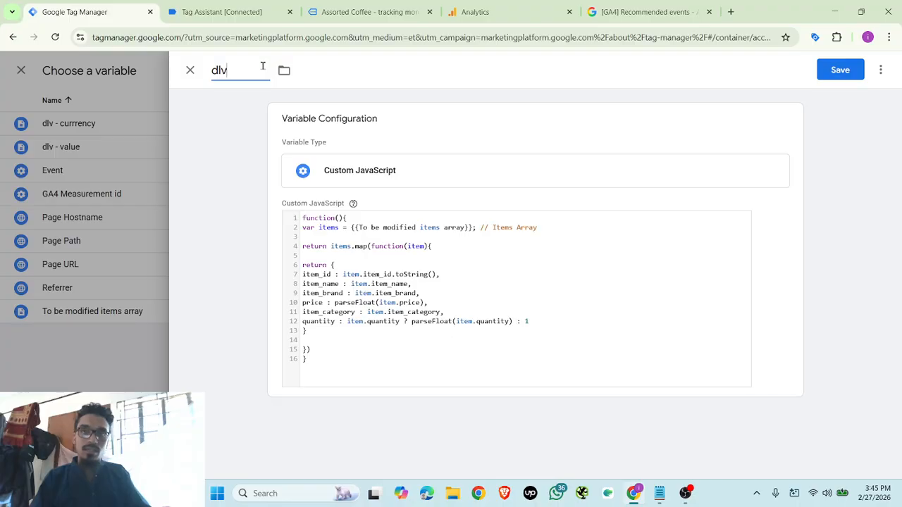
pyautogui.write(' - items')
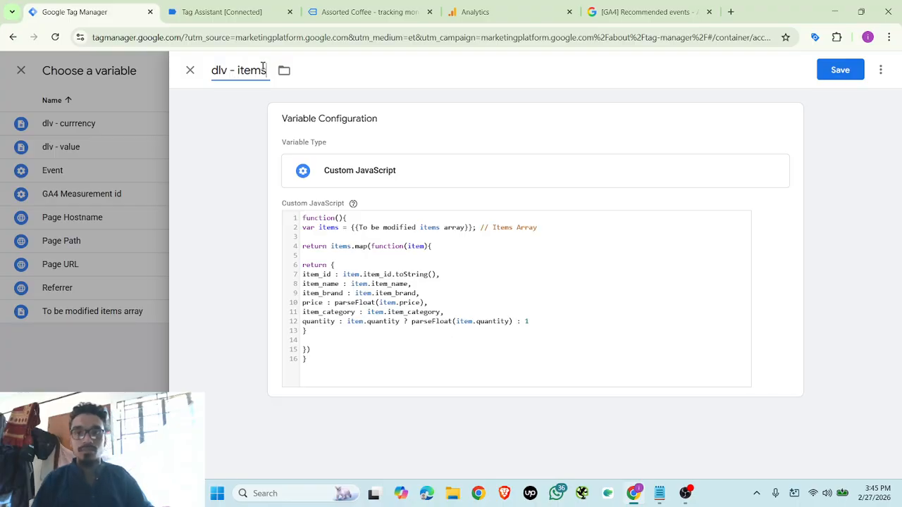
pyautogui.click(844, 72)
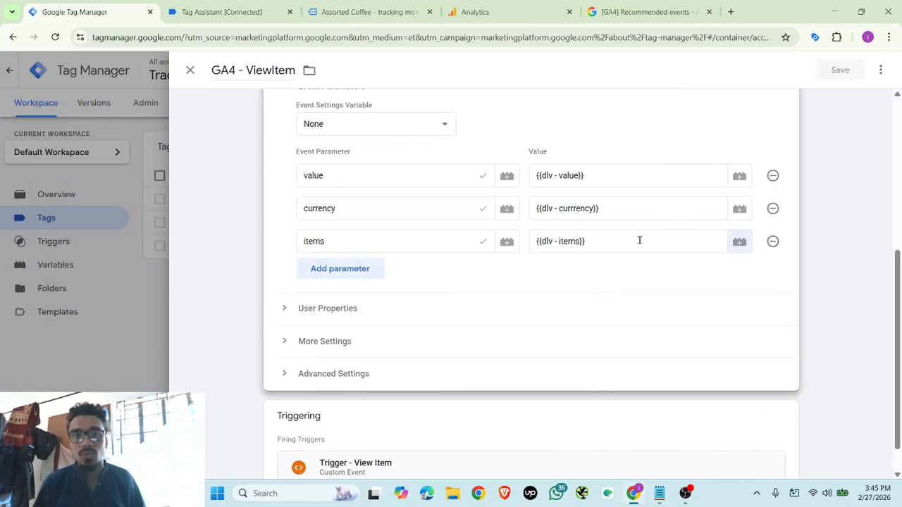
# Review the GA4 - ViewItem tag's measurement ID, event name and event parameters, and close the tag
pyautogui.scroll(3, 606, 224)
pyautogui.scroll(2, 563, 224)
pyautogui.scroll(-5, 536, 233)
pyautogui.scroll(5, 535, 234)
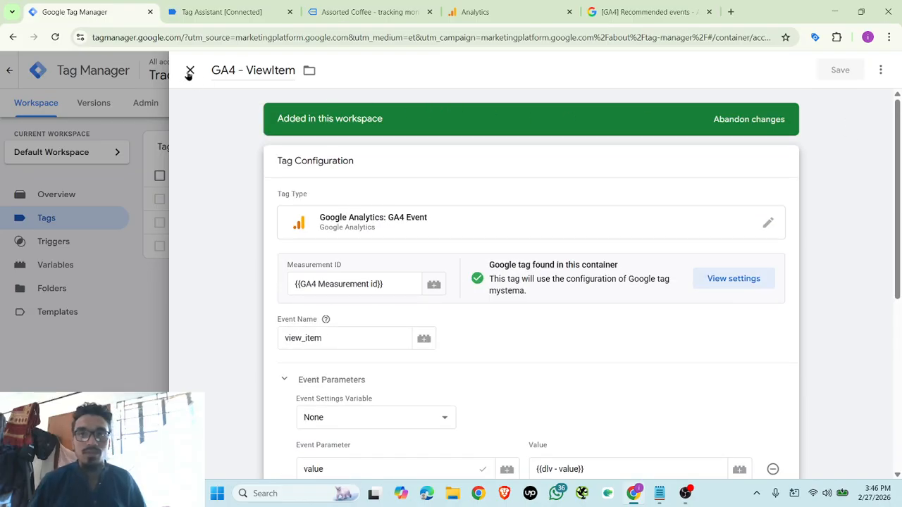
pyautogui.click(880, 70)
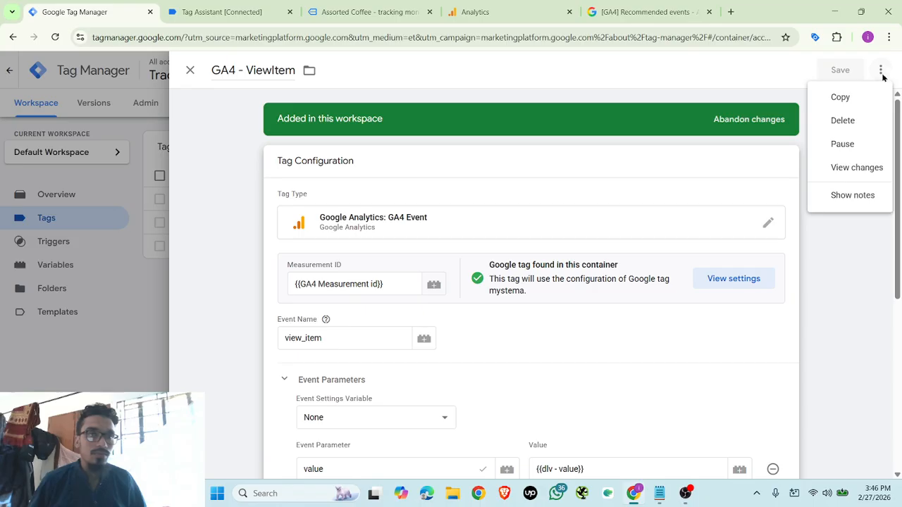
pyautogui.click(119, 267)
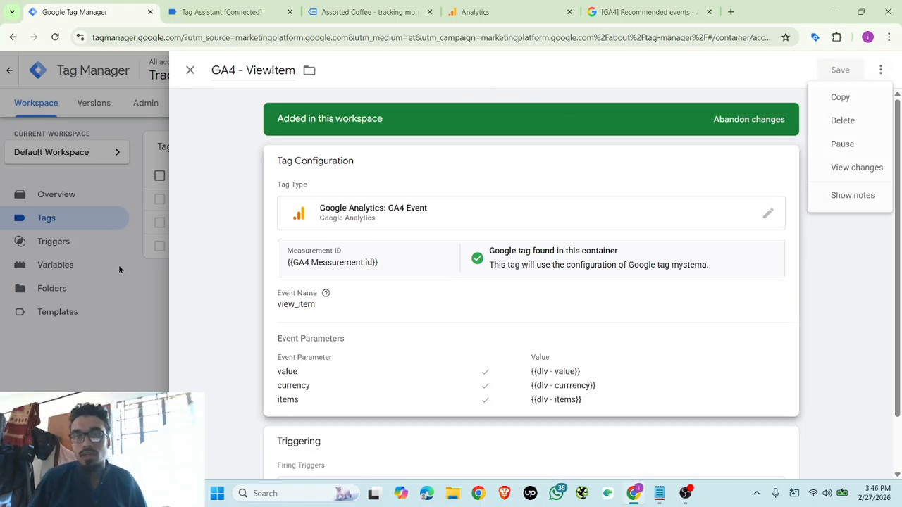
pyautogui.click(189, 71)
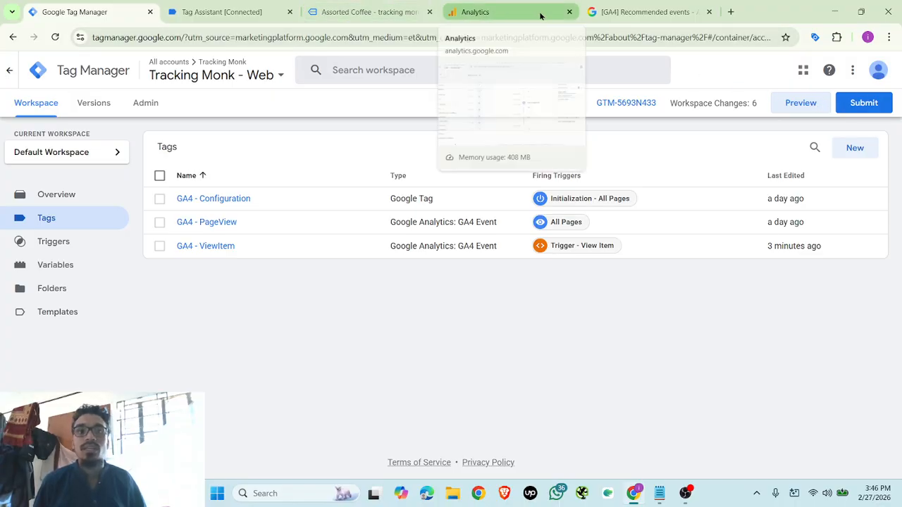
# Start previewing the container and connect Tag Assistant to the dev-trackingmonk.pantheonsite.io site
pyautogui.click(804, 107)
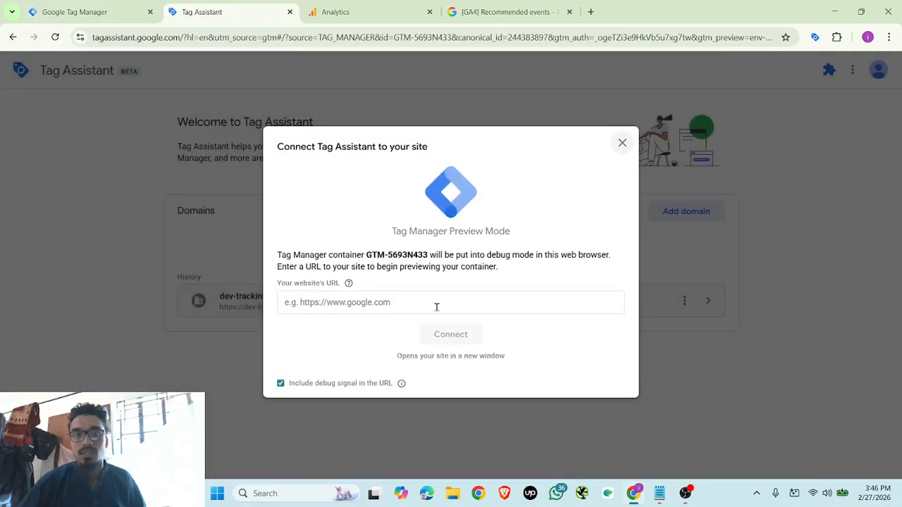
pyautogui.click(430, 304)
pyautogui.click(465, 332)
pyautogui.click(473, 335)
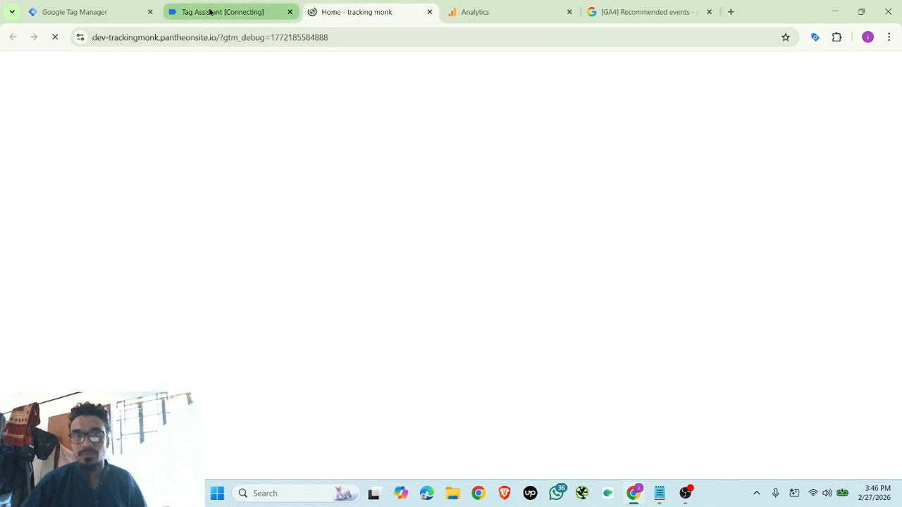
# Open the Handpicked Red Chillies product page from the store's Best Selling Products
pyautogui.scroll(-8, 519, 346)
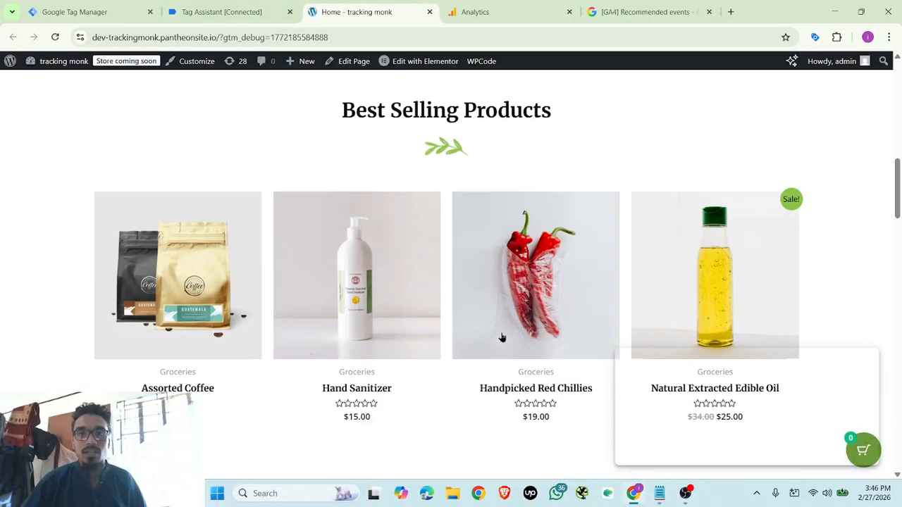
pyautogui.scroll(-2, 193, 298)
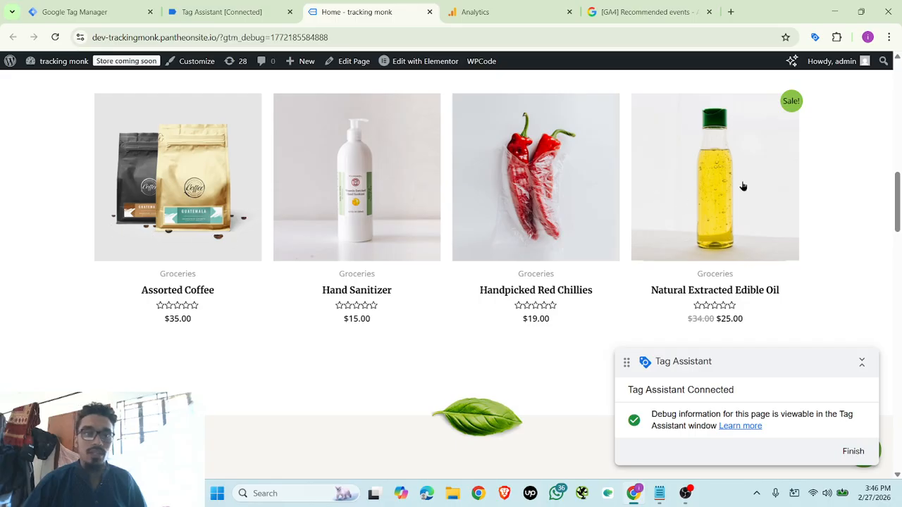
pyautogui.click(549, 200)
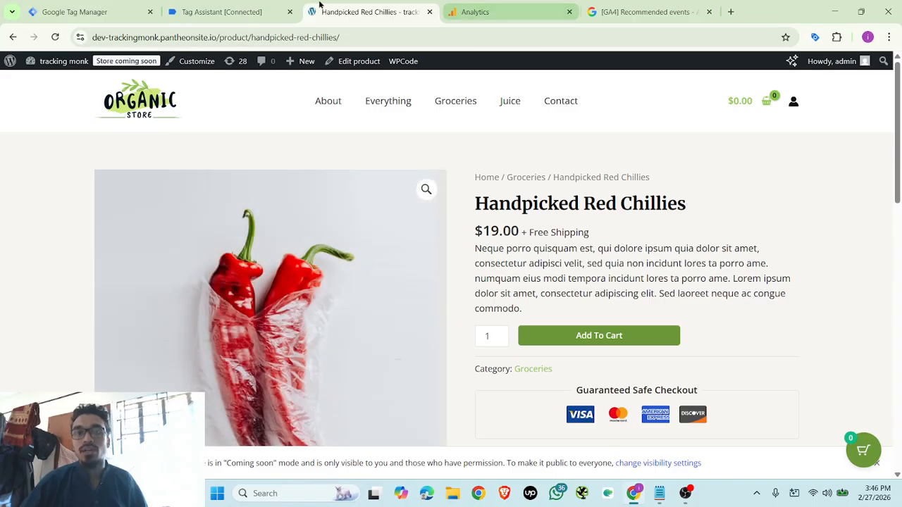
# Open the details of the GA4 - ViewItem tag fired on the product page's view_item event in Tag Assistant
pyautogui.click(224, 11)
pyautogui.click(463, 274)
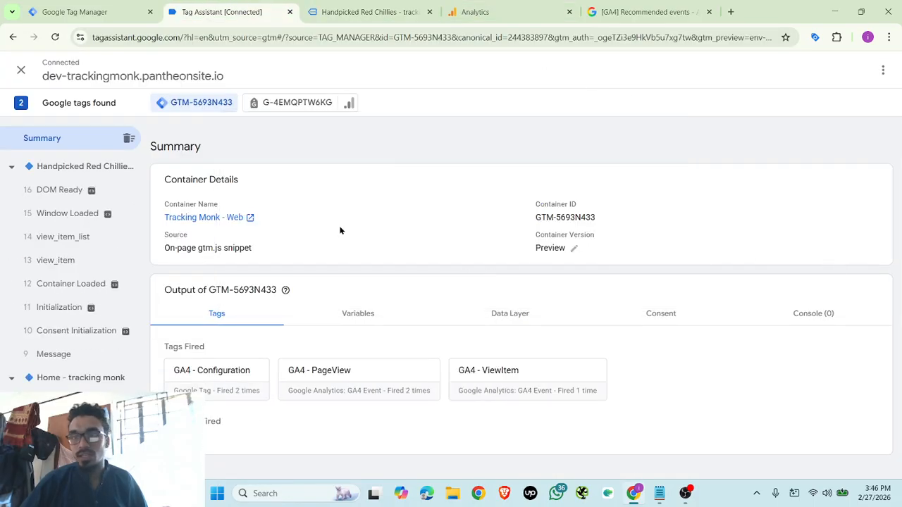
pyautogui.click(50, 259)
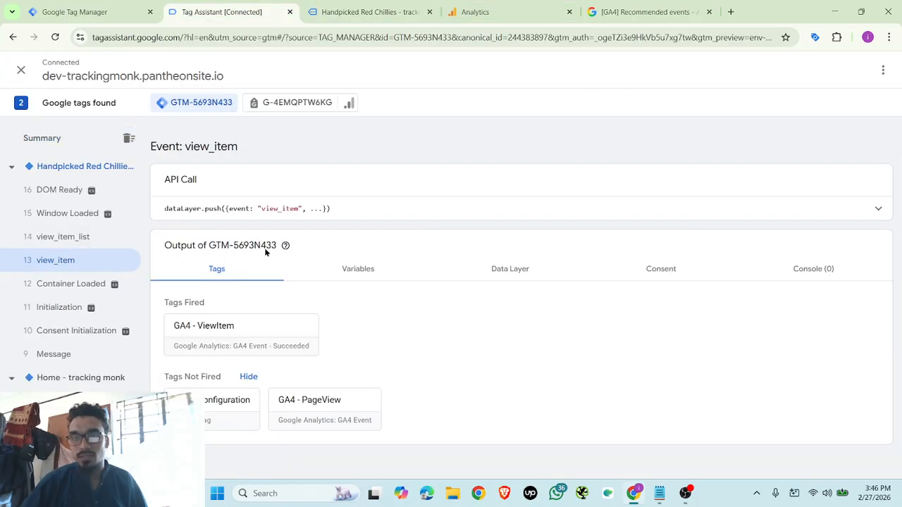
pyautogui.click(228, 336)
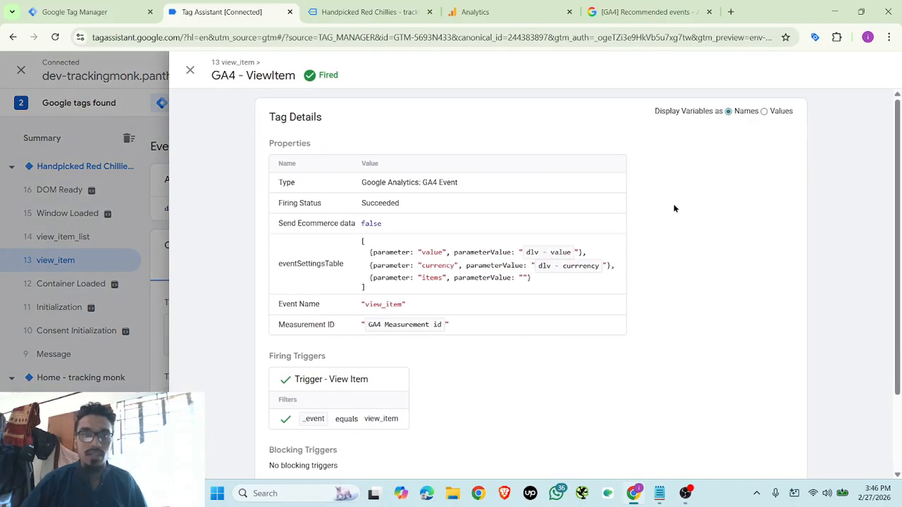
# Examine the value, currency and items parameters with variables displayed as values, switch back to names and close the tag details
pyautogui.click(765, 111)
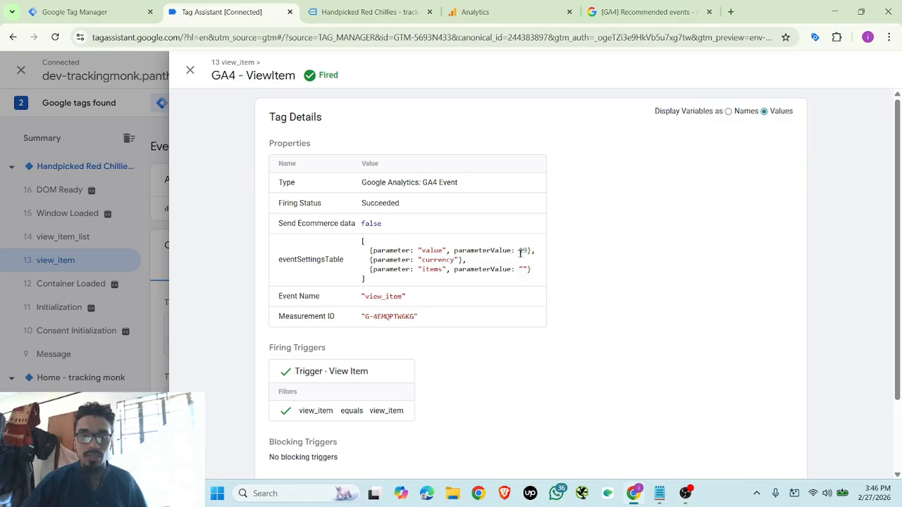
pyautogui.moveTo(520, 251); pyautogui.dragTo(534, 251)
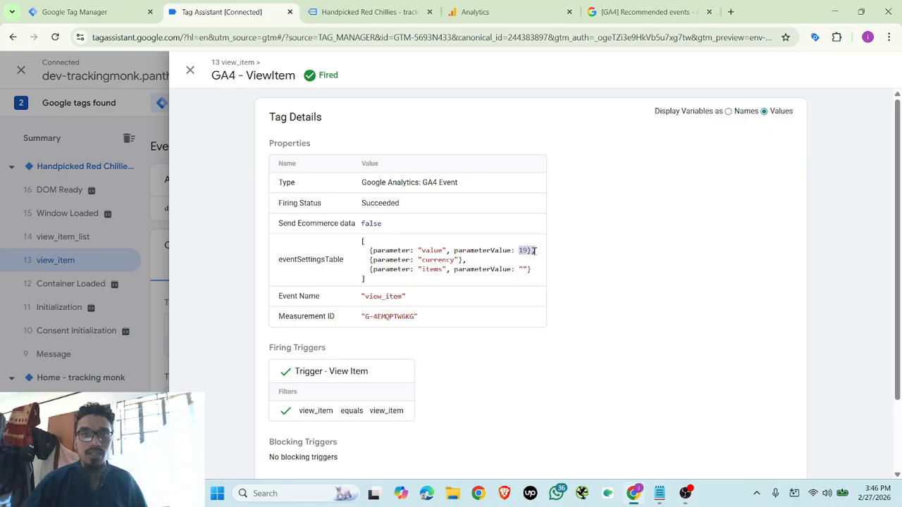
pyautogui.click(457, 260)
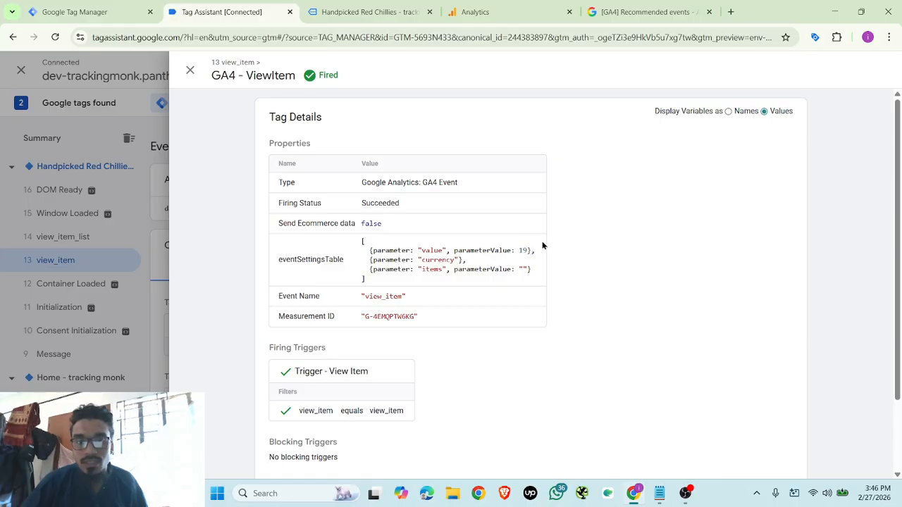
pyautogui.click(728, 111)
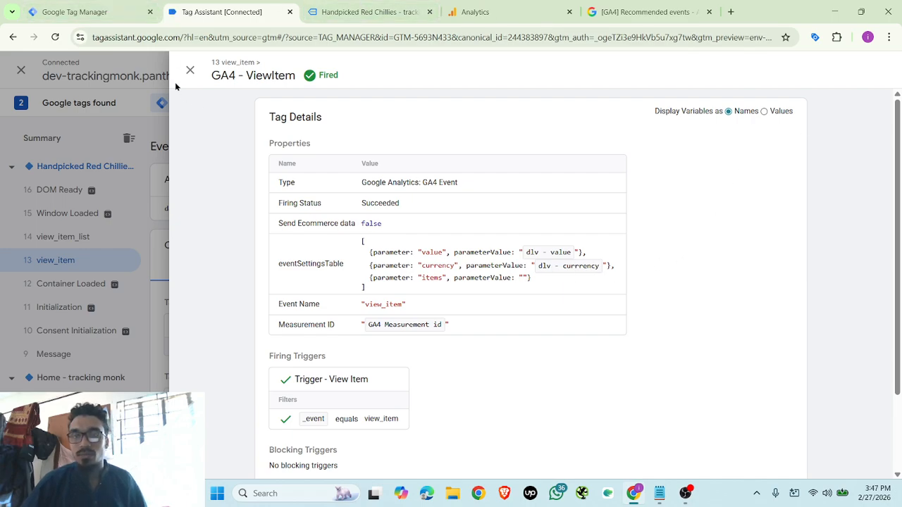
pyautogui.click(190, 72)
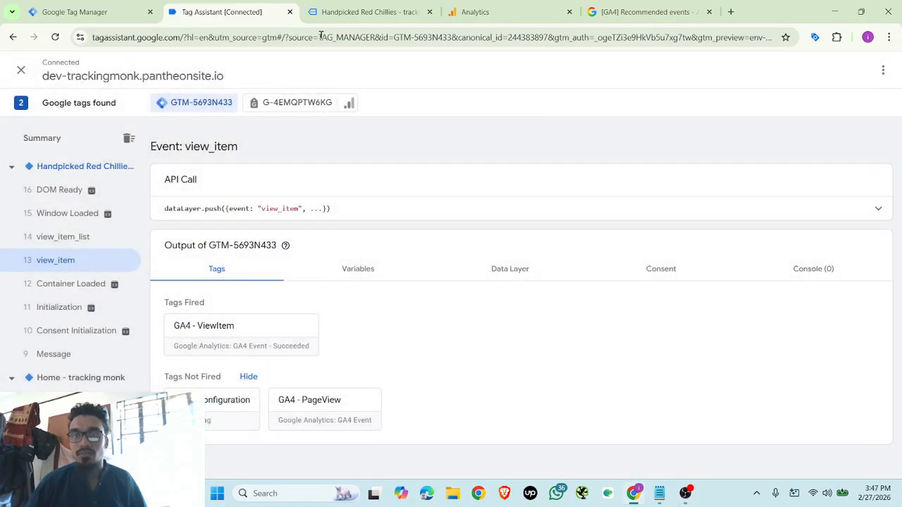
# Reopen the GA4 - ViewItem tag in Tag Manager and set its items event parameter to {{dlv - items}}
pyautogui.click(73, 10)
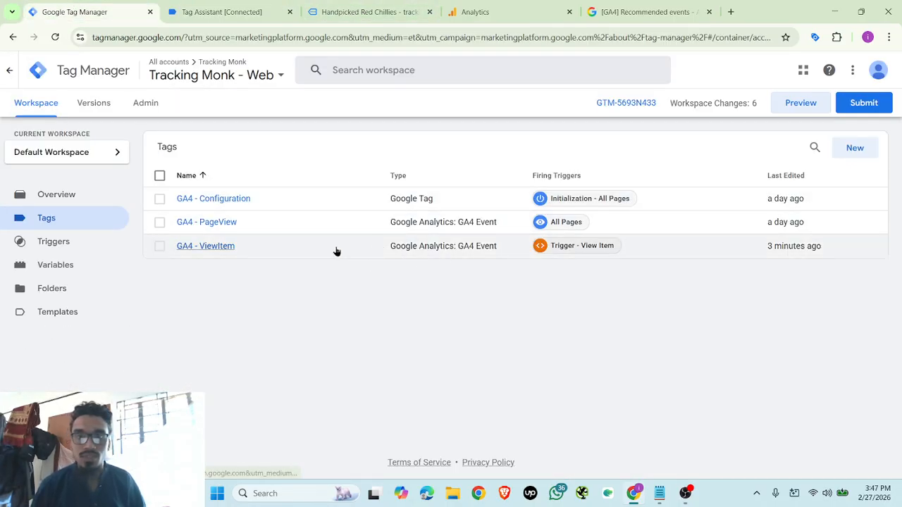
pyautogui.click(203, 246)
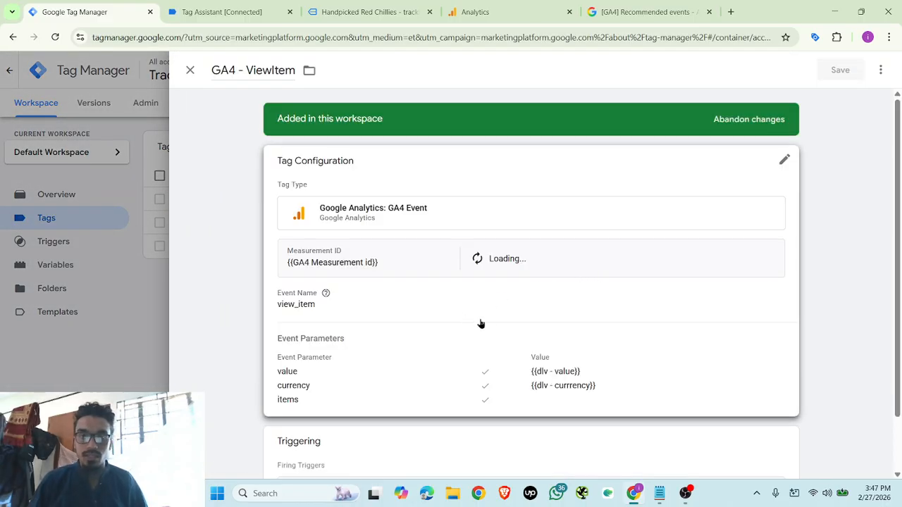
pyautogui.scroll(-1, 493, 356)
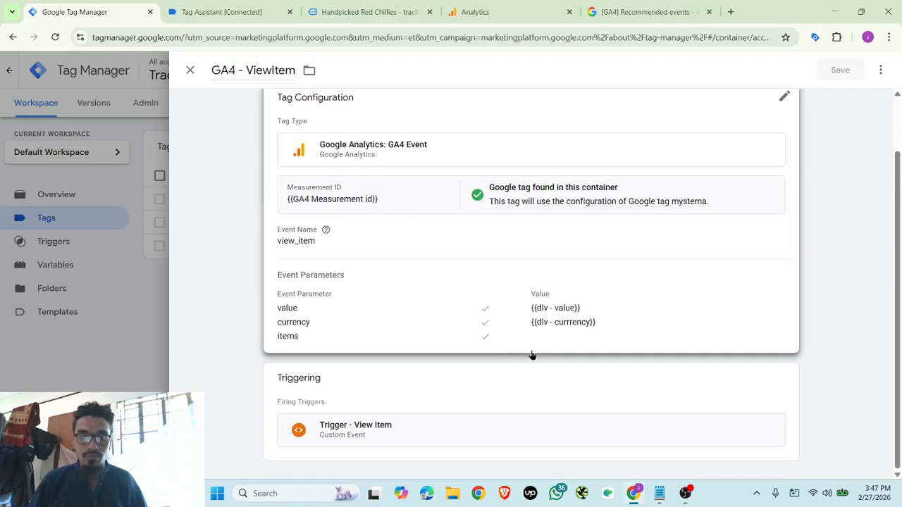
pyautogui.click(415, 334)
pyautogui.scroll(-3, 594, 368)
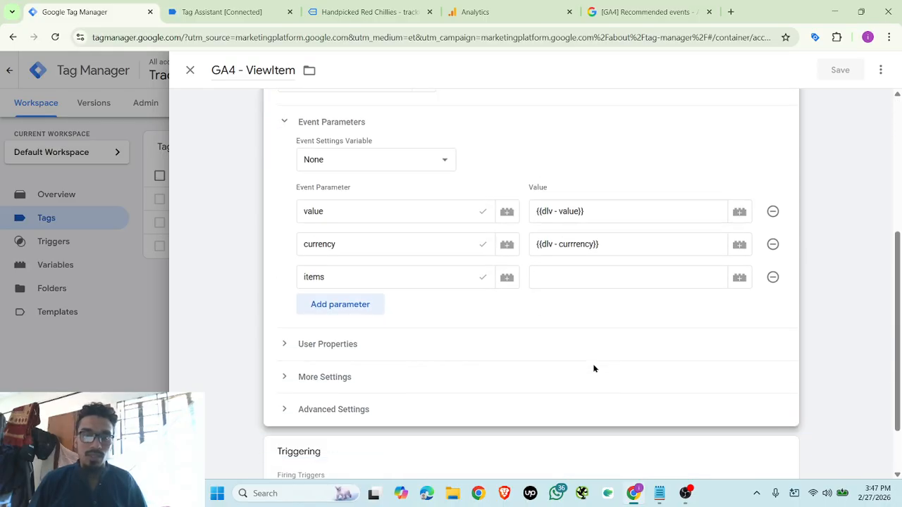
pyautogui.click(570, 282)
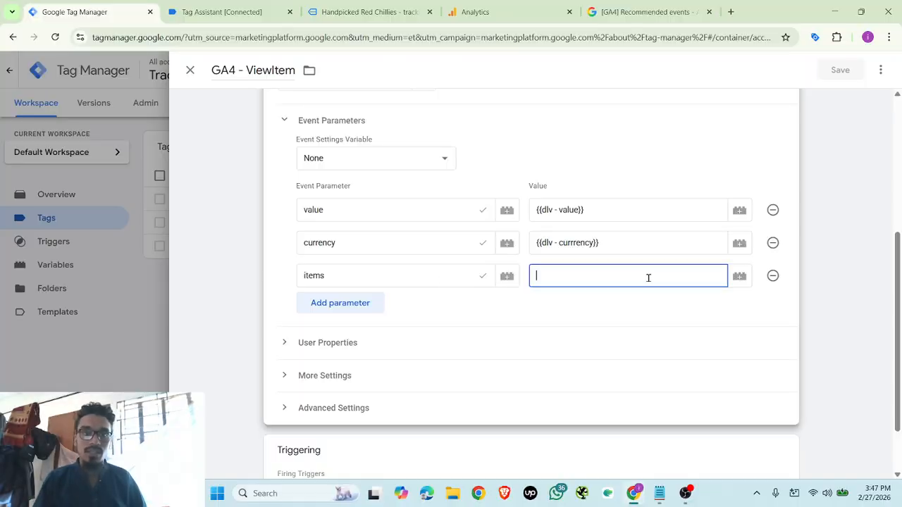
pyautogui.write('{{')
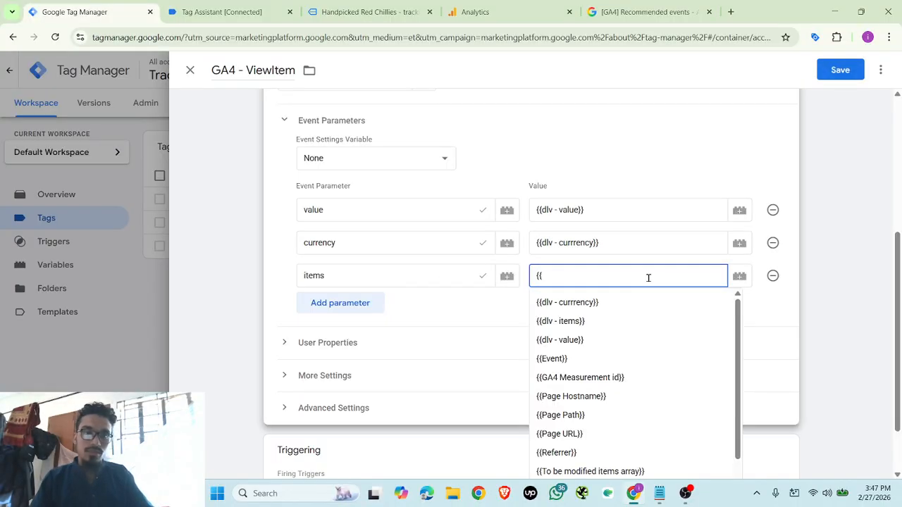
pyautogui.click(602, 328)
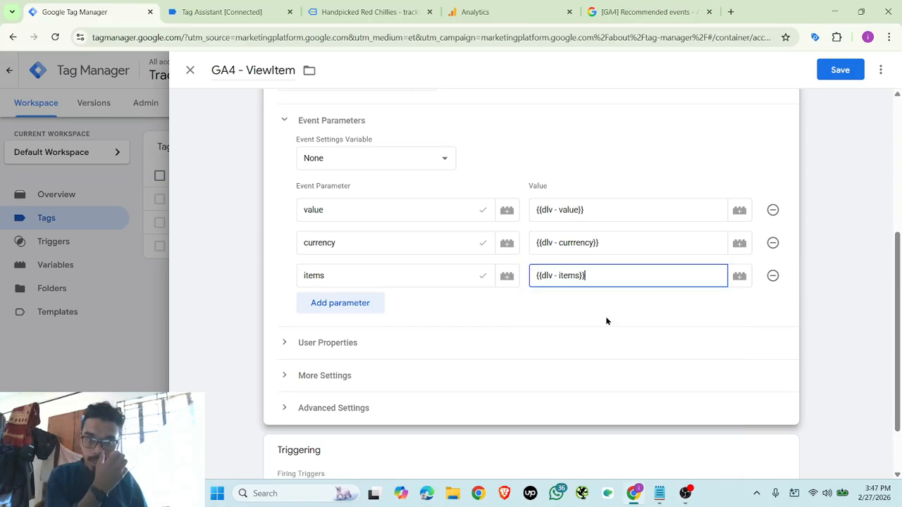
# Clear the currency parameter's value in the GA4 - ViewItem tag and open the dlv - currrency variable's configuration for editing
pyautogui.click(609, 245)
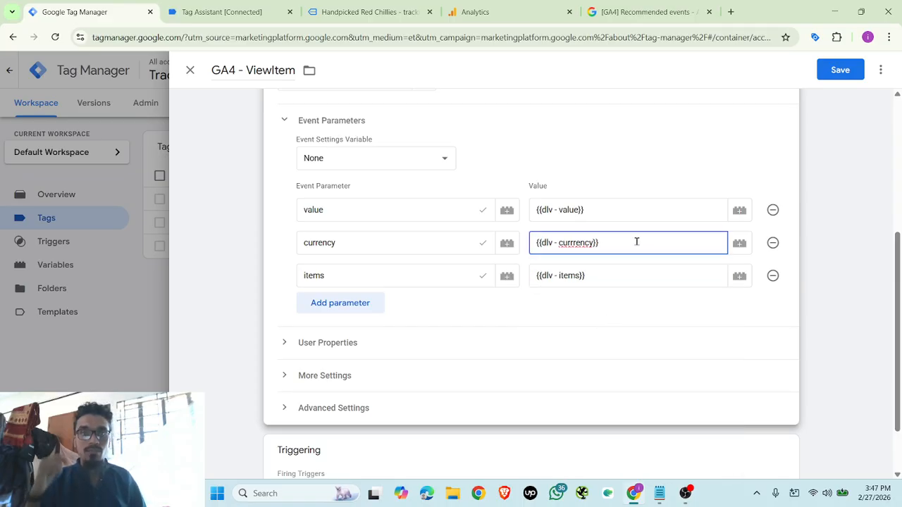
pyautogui.hotkey('ctrl', 'a')
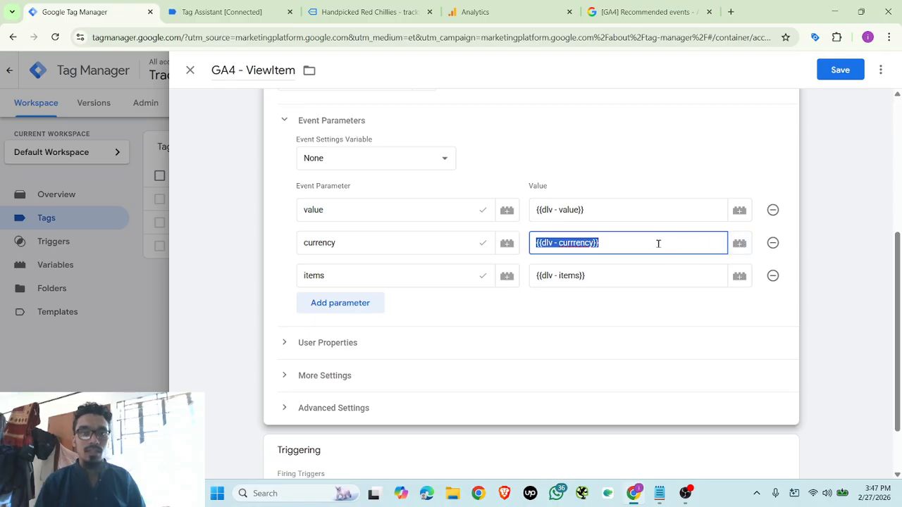
pyautogui.press('BackSpace')
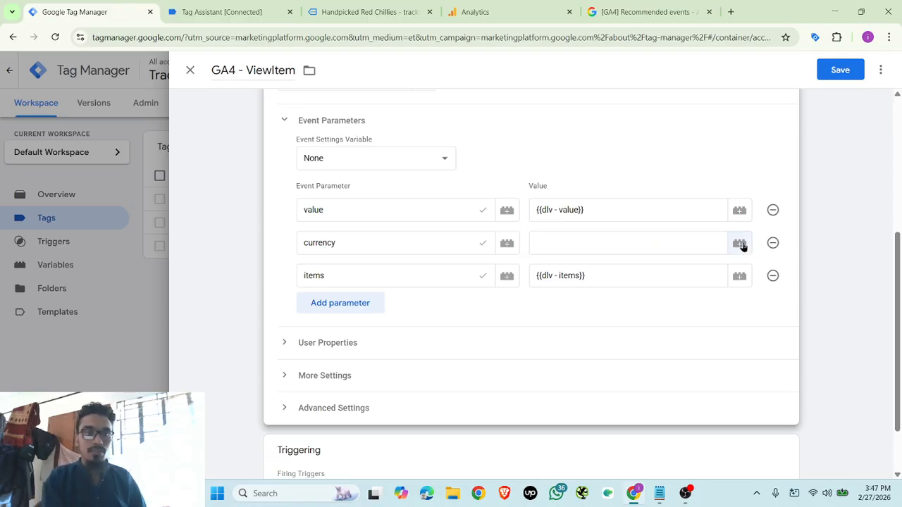
pyautogui.click(739, 243)
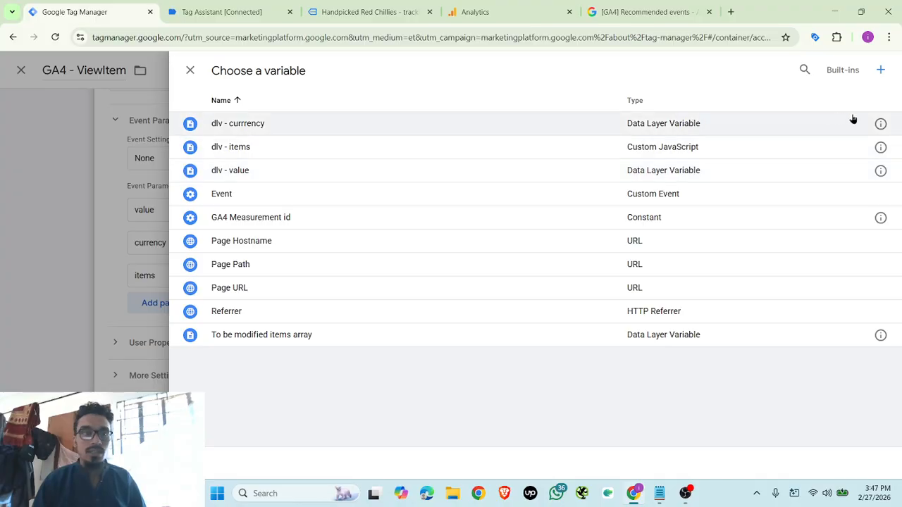
pyautogui.click(880, 123)
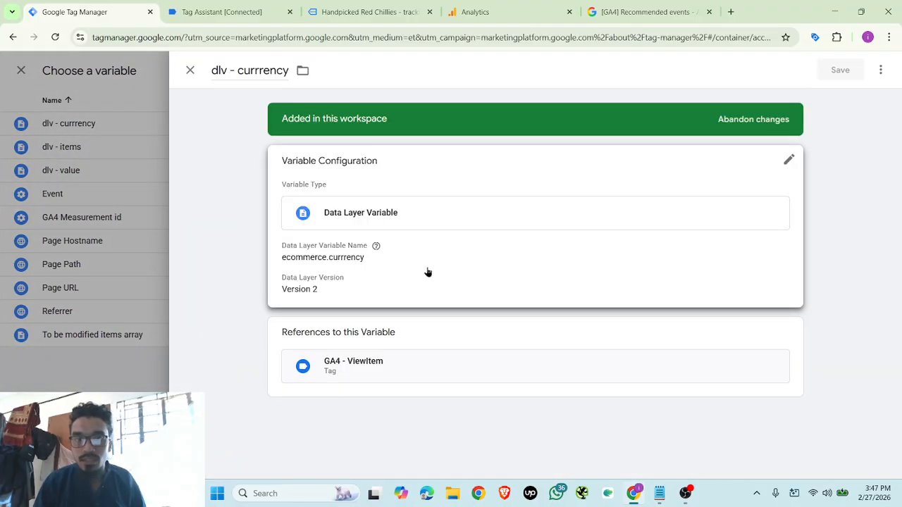
pyautogui.click(385, 268)
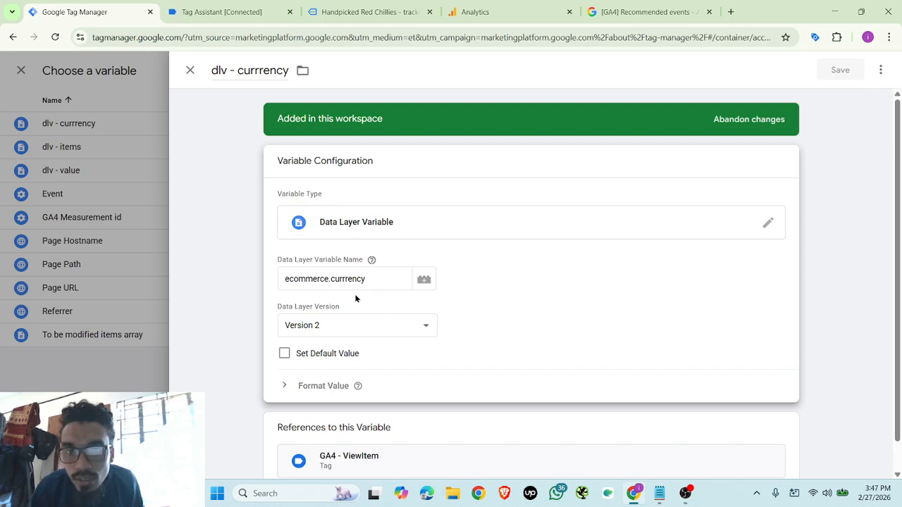
pyautogui.click(340, 282)
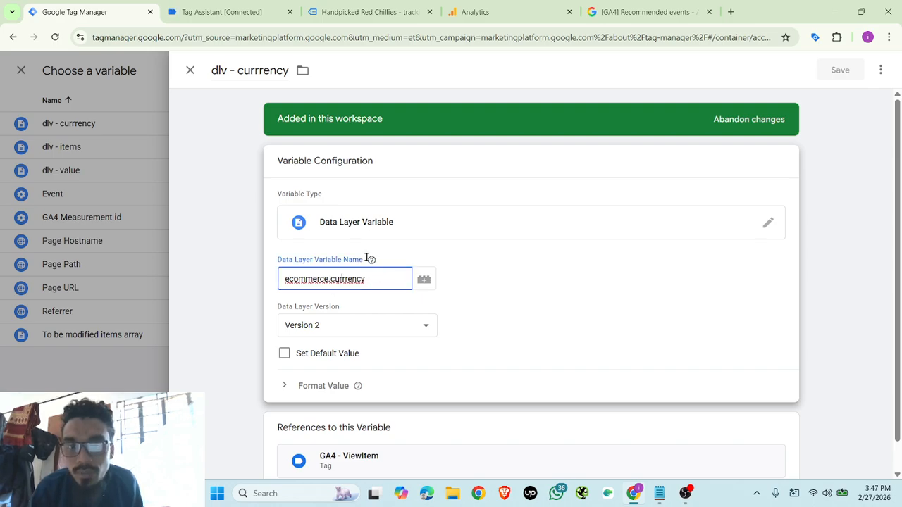
pyautogui.click(361, 296)
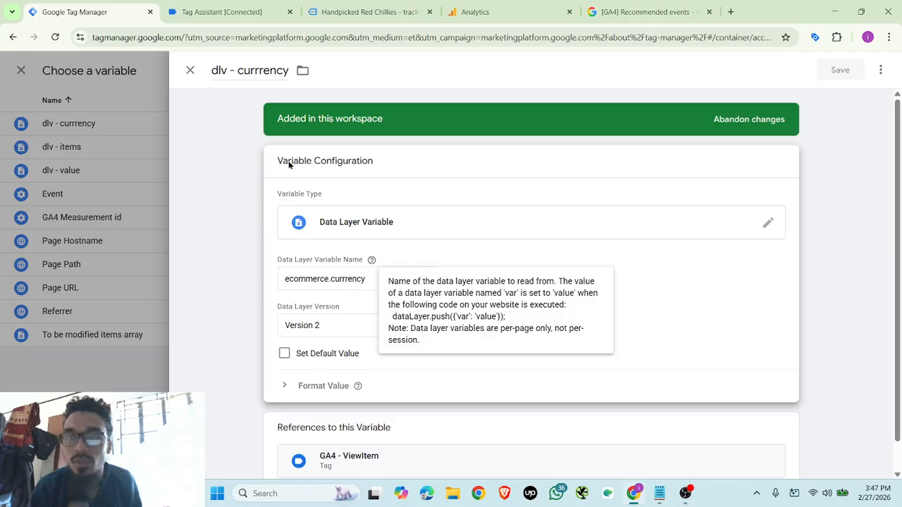
# Examine the currency key in the view_item event's API call in Tag Assistant, and return to the variable in Tag Manager
pyautogui.click(219, 12)
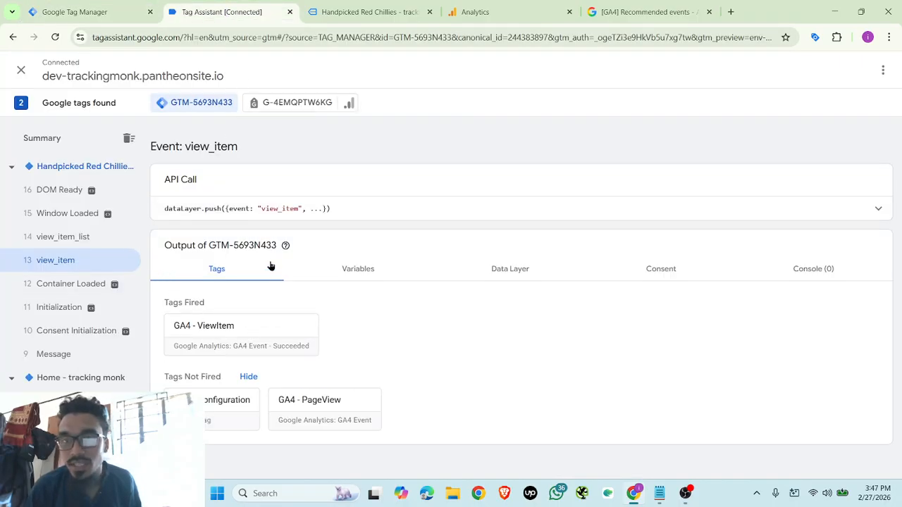
pyautogui.click(422, 212)
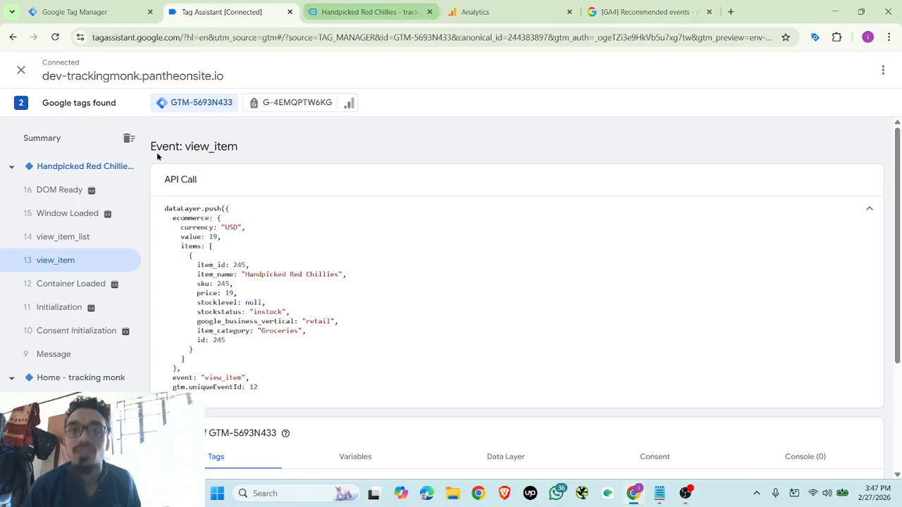
pyautogui.click(84, 12)
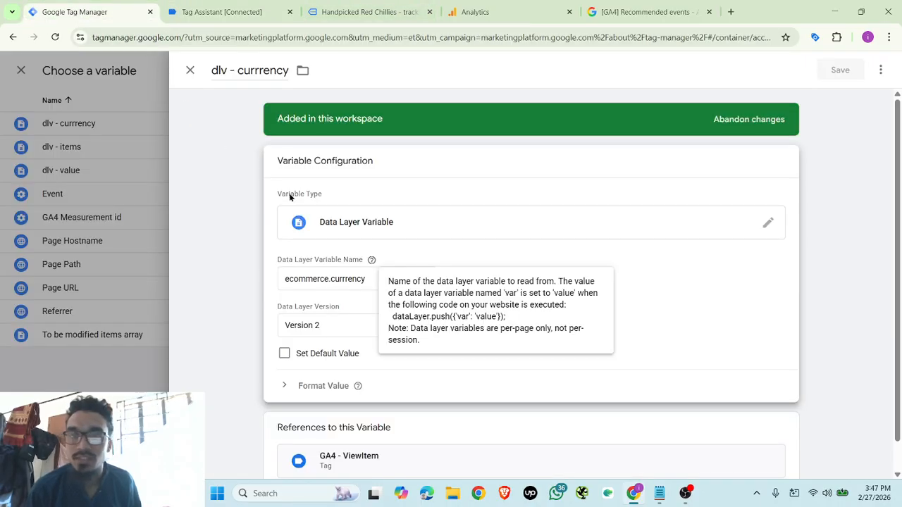
# Correct the Data Layer Variable Name to ecommerce.currency and save the variable
pyautogui.click(348, 279)
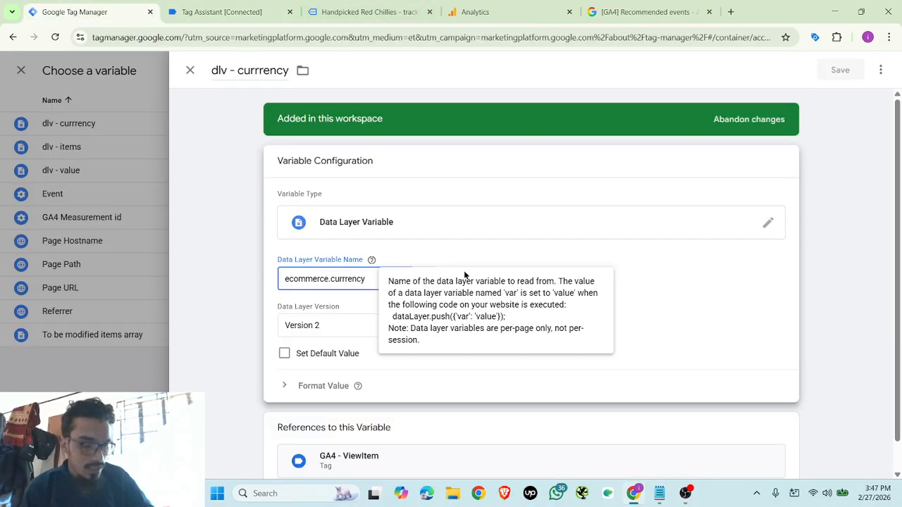
pyautogui.press('BackSpace')
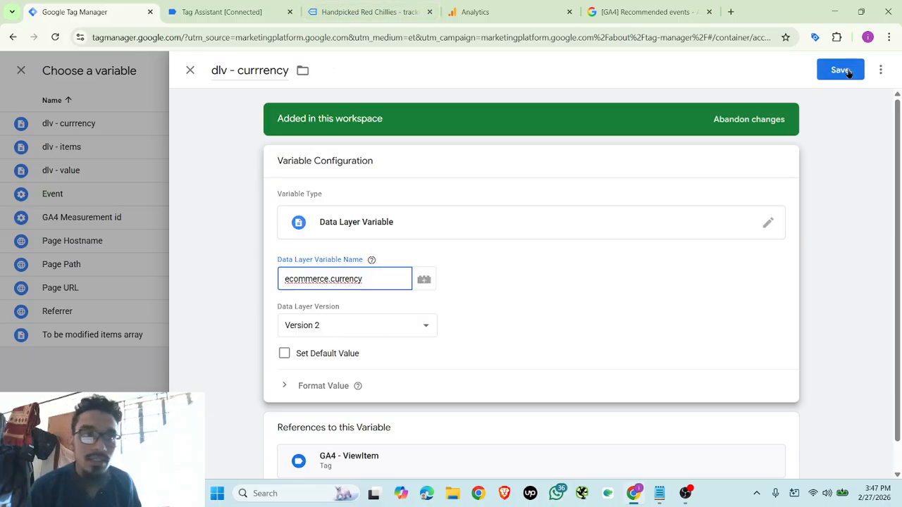
pyautogui.click(840, 71)
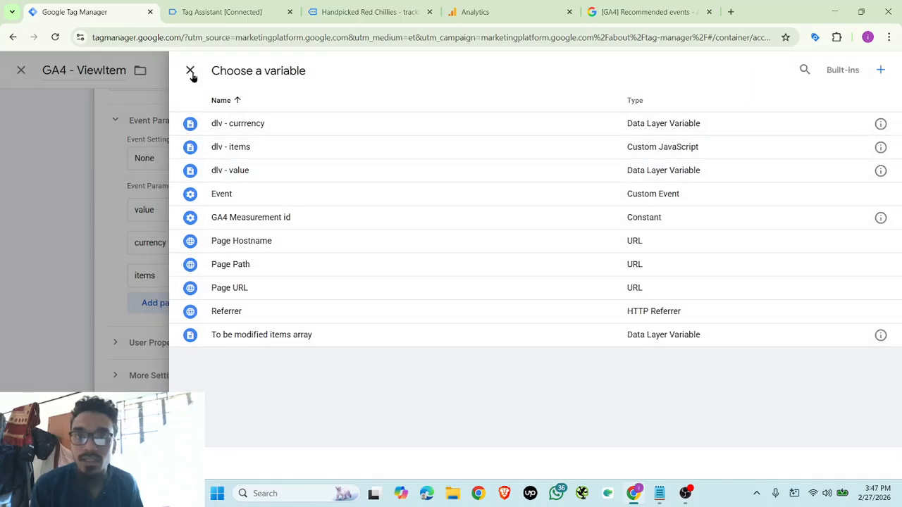
# Set the GA4 - ViewItem tag's currency parameter to {{dlv - currrency}} and save the tag
pyautogui.click(190, 71)
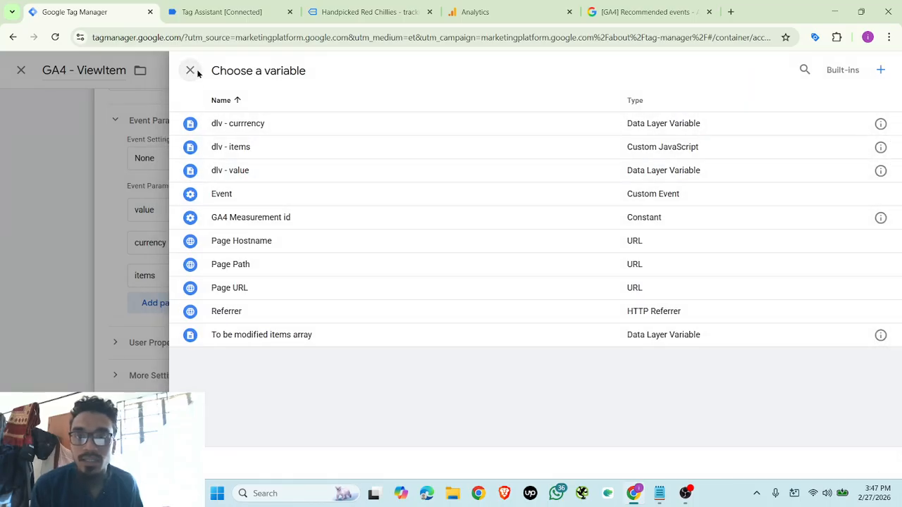
pyautogui.click(613, 234)
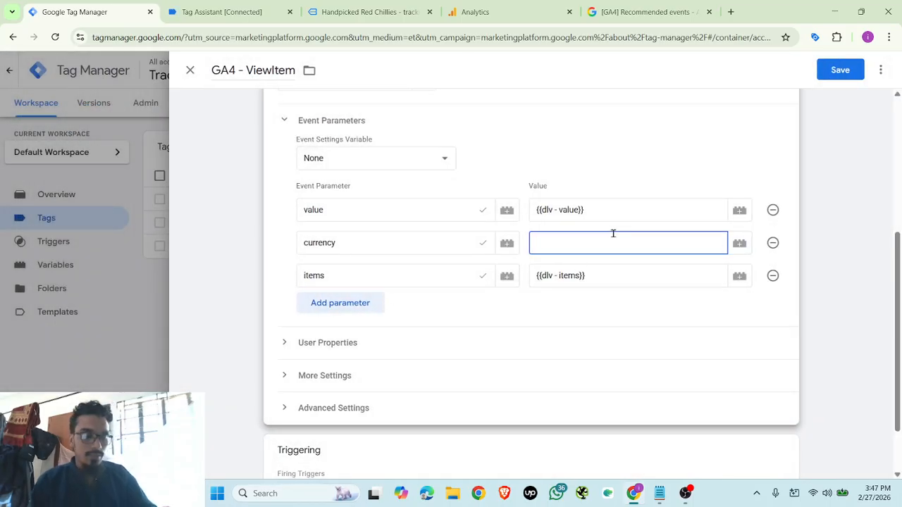
pyautogui.write('{{')
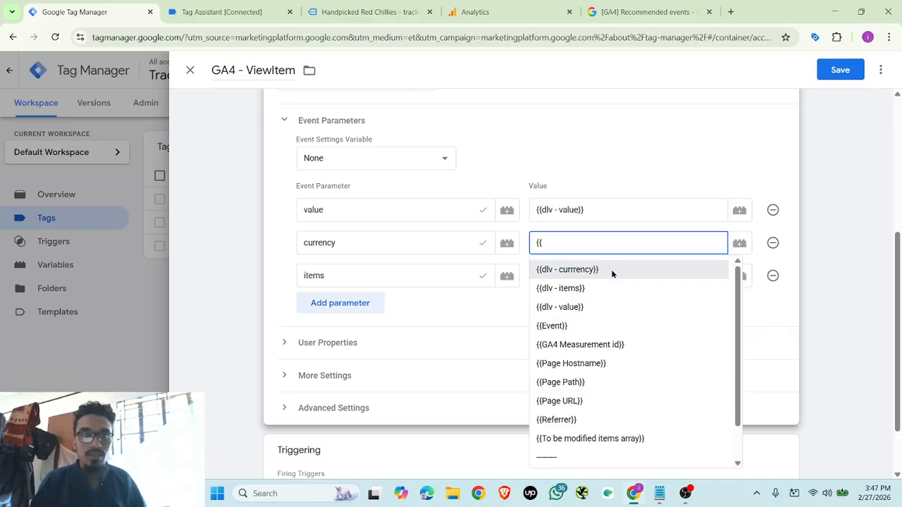
pyautogui.click(612, 269)
pyautogui.click(841, 68)
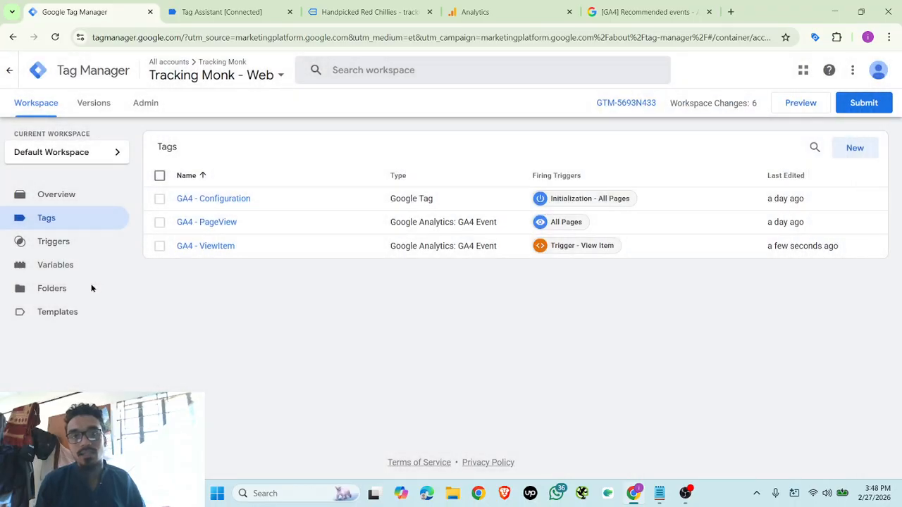
# Restart the container preview, continue to the connected Tag Assistant session and check that the store's home page is loaded
pyautogui.click(800, 103)
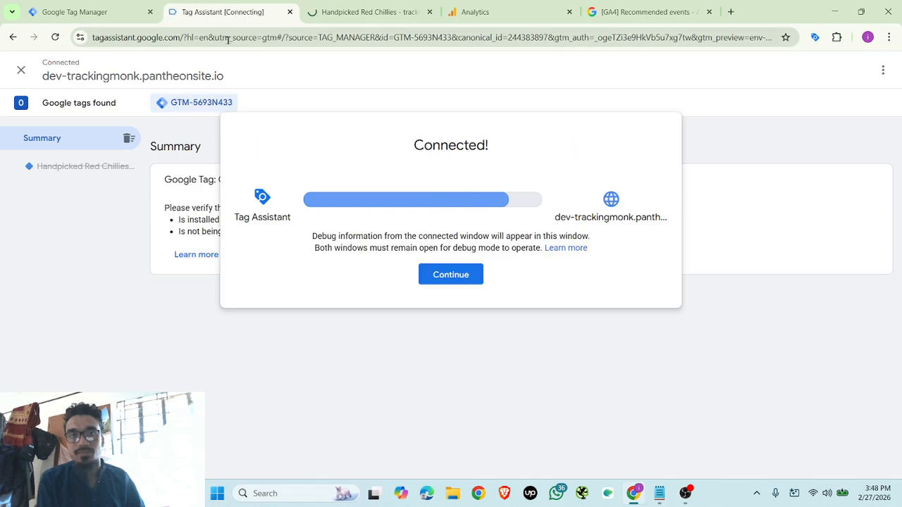
pyautogui.click(449, 274)
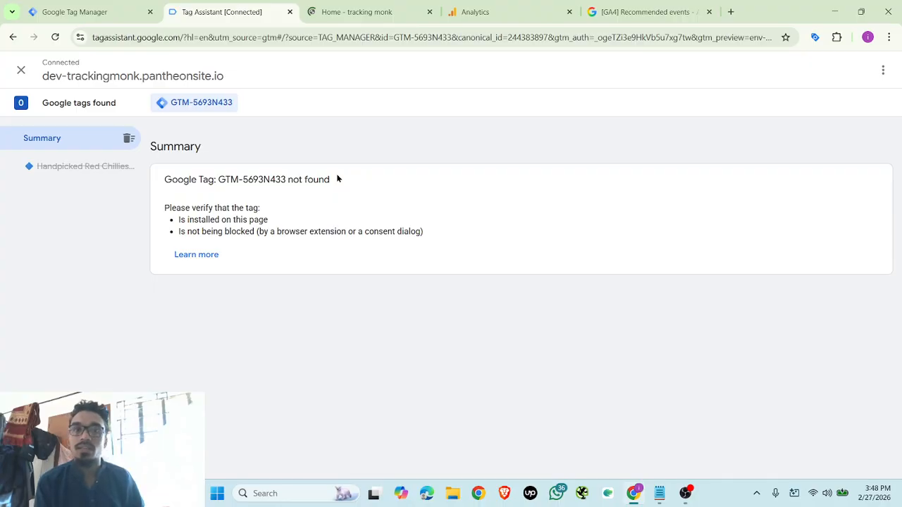
pyautogui.click(339, 12)
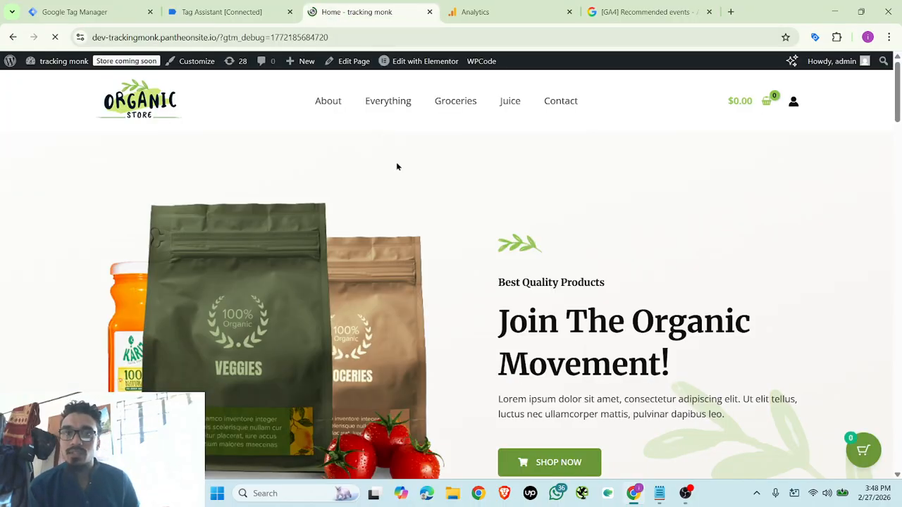
pyautogui.click(219, 8)
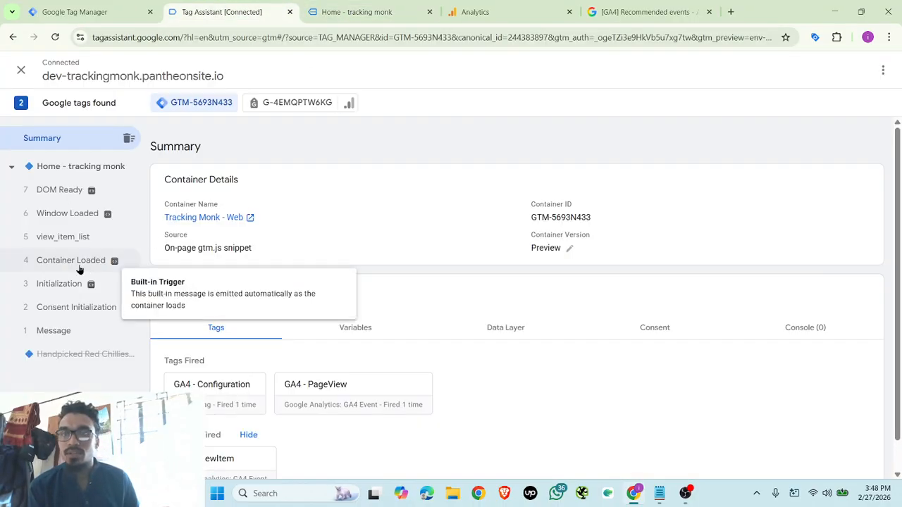
# Open the Natural Extracted Edible Oil product page from the store's home page and check its sale price
pyautogui.click(369, 14)
pyautogui.scroll(-10, 422, 288)
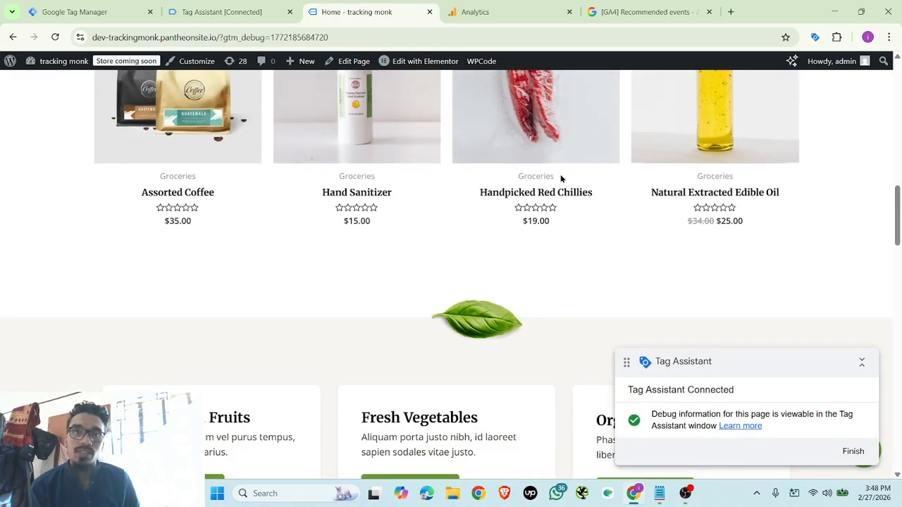
pyautogui.click(736, 161)
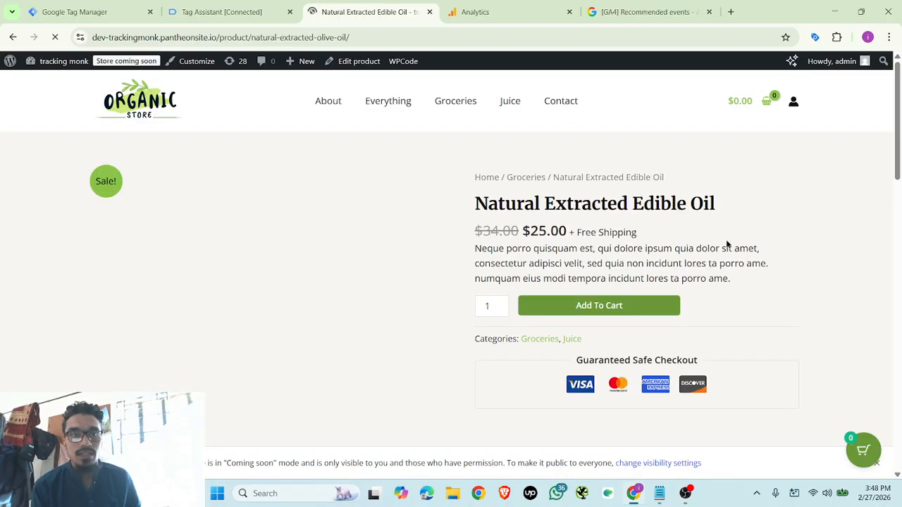
pyautogui.moveTo(524, 233); pyautogui.dragTo(547, 232)
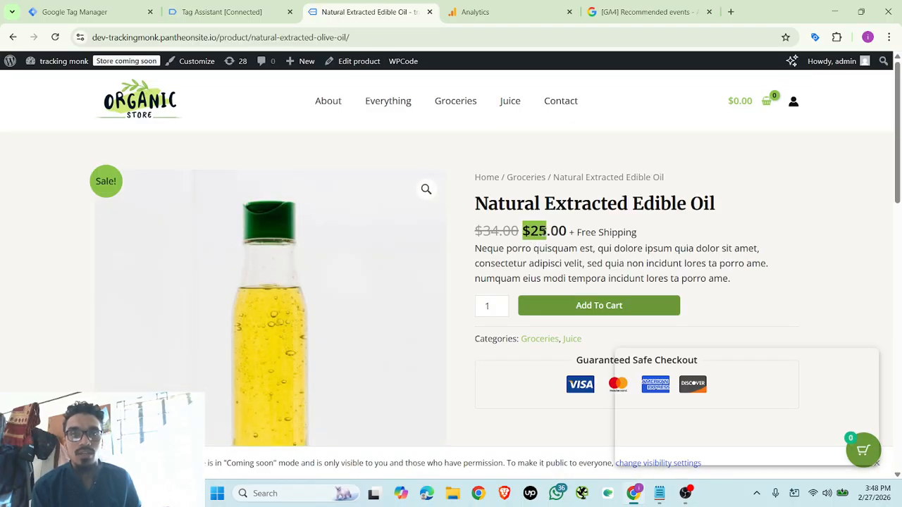
# Open the GA4 - ViewItem tag fired on the product's view_item event and examine its item_id with variables displayed as values
pyautogui.click(226, 11)
pyautogui.click(56, 260)
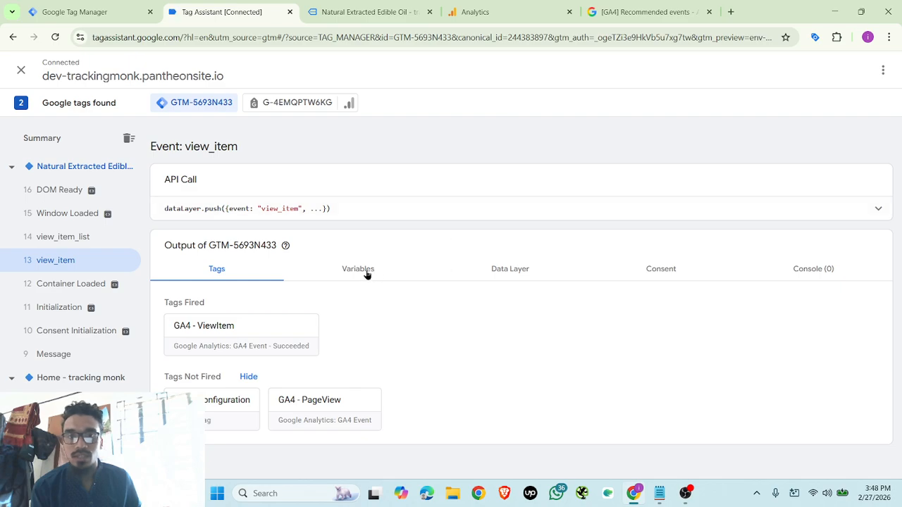
pyautogui.click(258, 342)
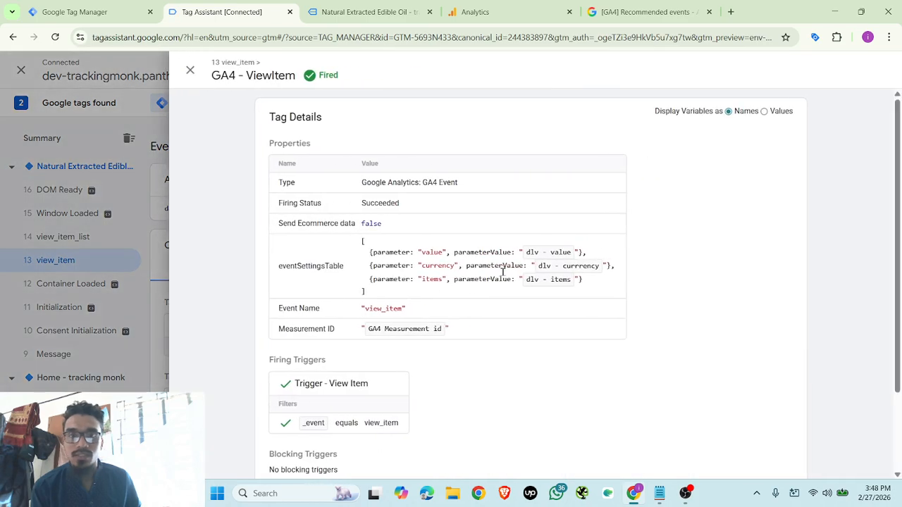
pyautogui.click(764, 111)
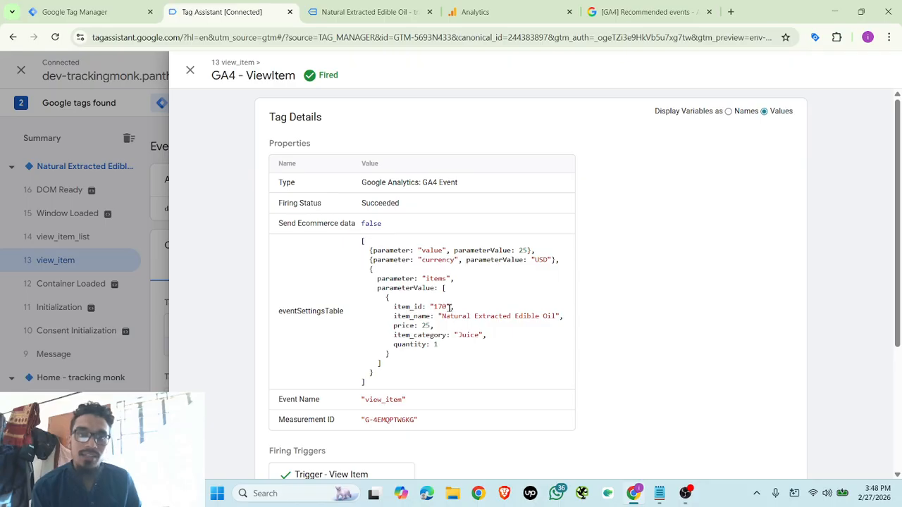
pyautogui.moveTo(451, 307); pyautogui.dragTo(435, 307)
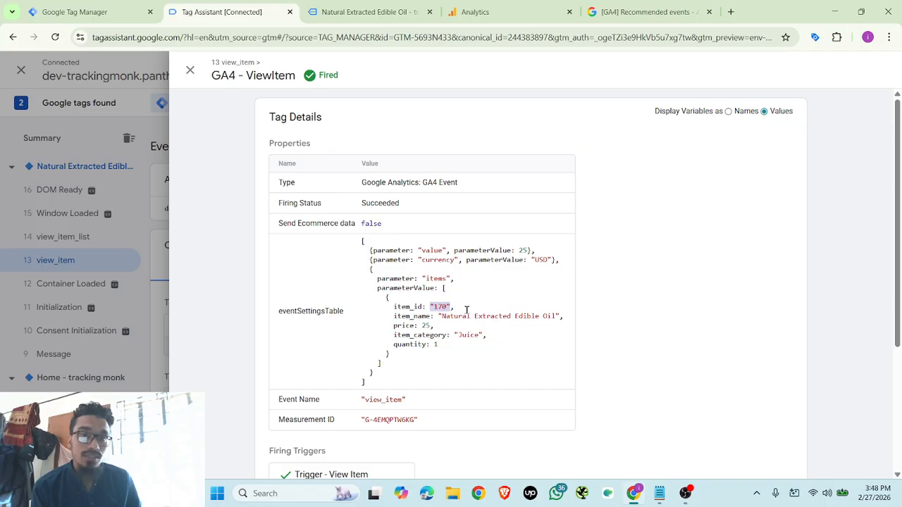
# Close the tag details and check the item_id in the view_item event's API call for comparison
pyautogui.click(191, 72)
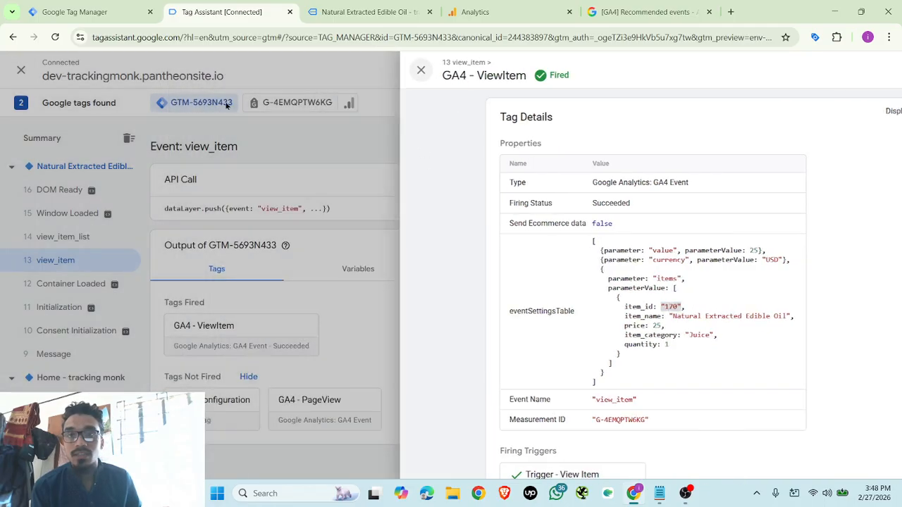
pyautogui.click(384, 215)
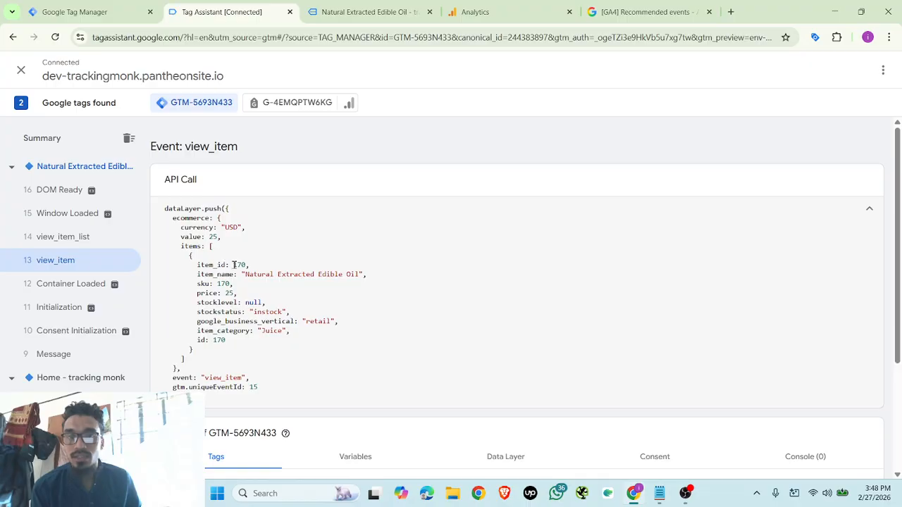
pyautogui.moveTo(234, 265); pyautogui.dragTo(247, 265)
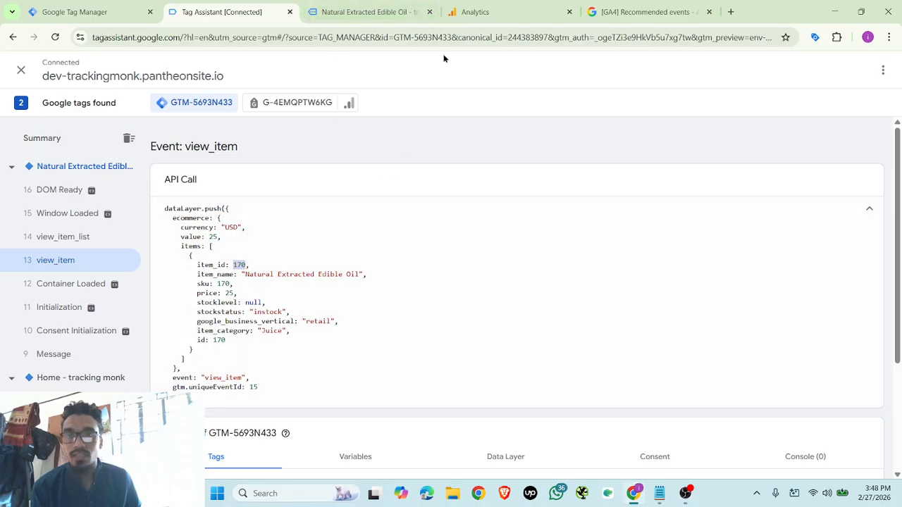
# Reopen the fired GA4 - ViewItem tag's details and examine the value and currency parameter values
pyautogui.scroll(-3, 338, 306)
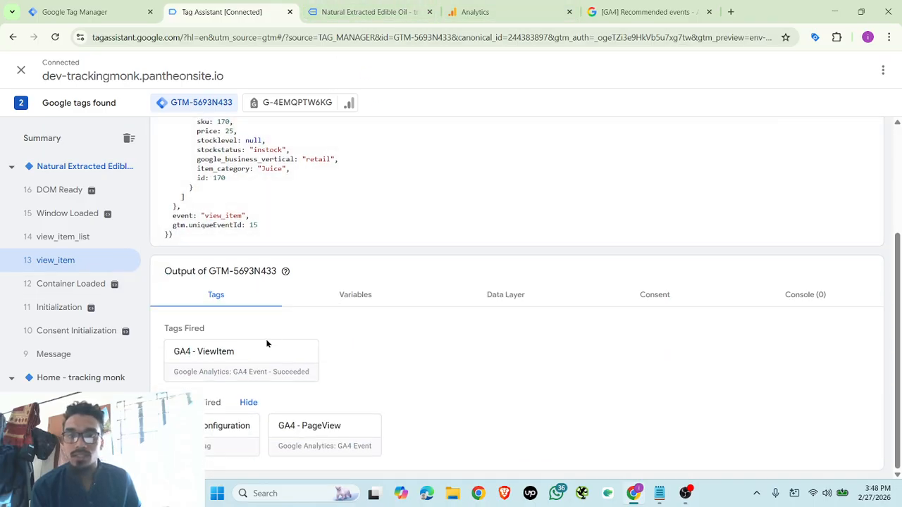
pyautogui.click(268, 343)
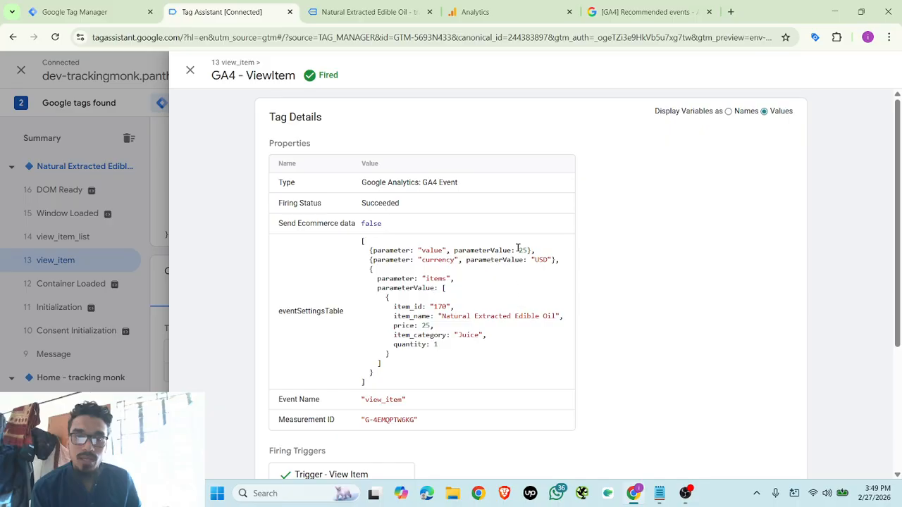
pyautogui.moveTo(518, 248); pyautogui.dragTo(548, 262)
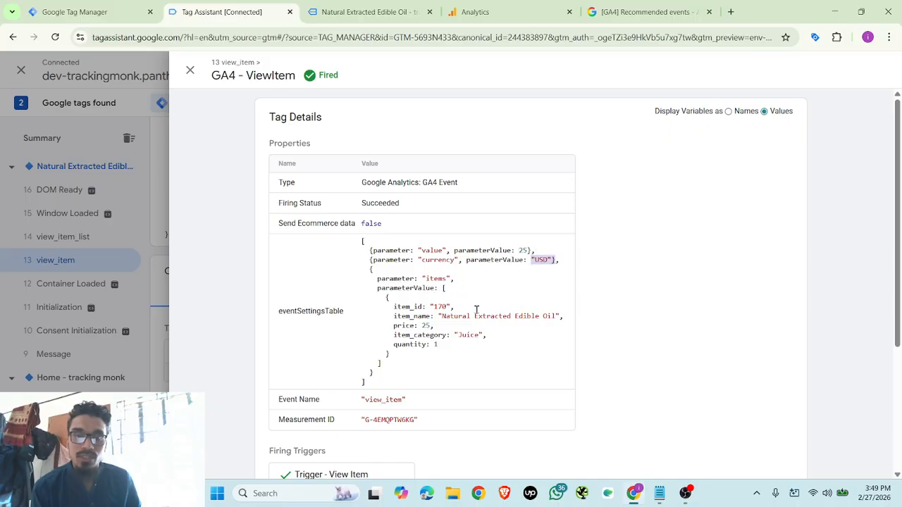
# Examine the fired GA4 - ViewItem tag's firing trigger and hits sent, and display its variables as names
pyautogui.scroll(-3, 457, 295)
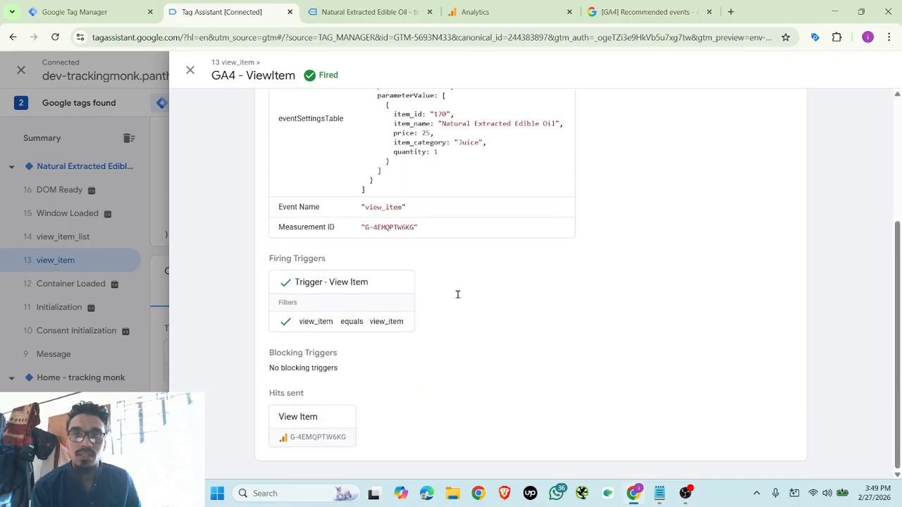
pyautogui.scroll(3, 560, 262)
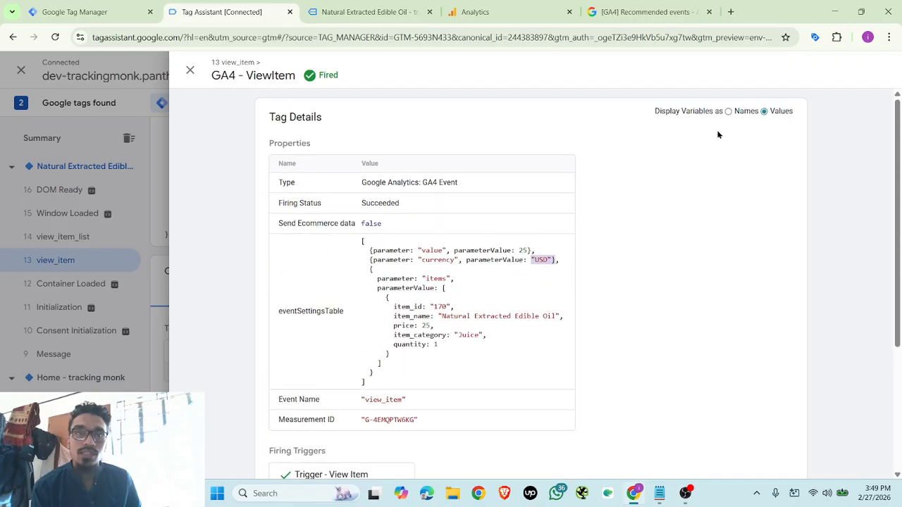
pyautogui.click(728, 112)
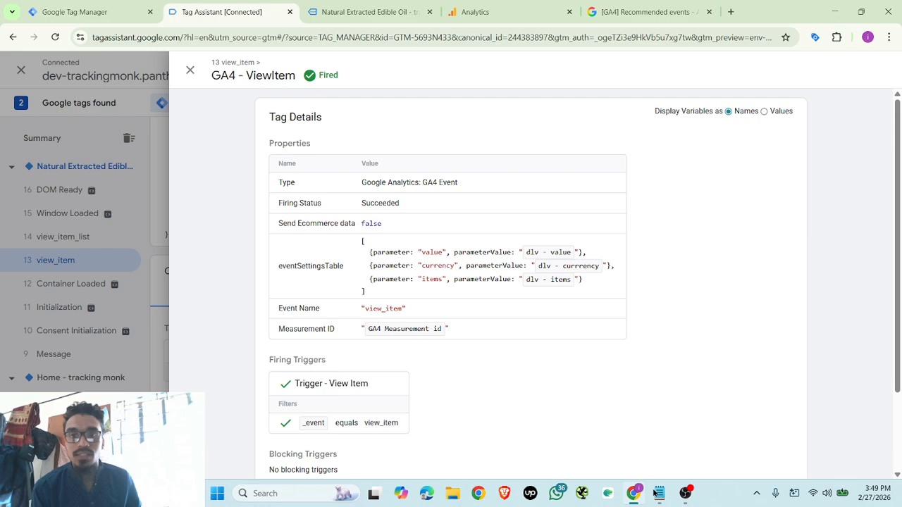
pyautogui.scroll(-2, 395, 415)
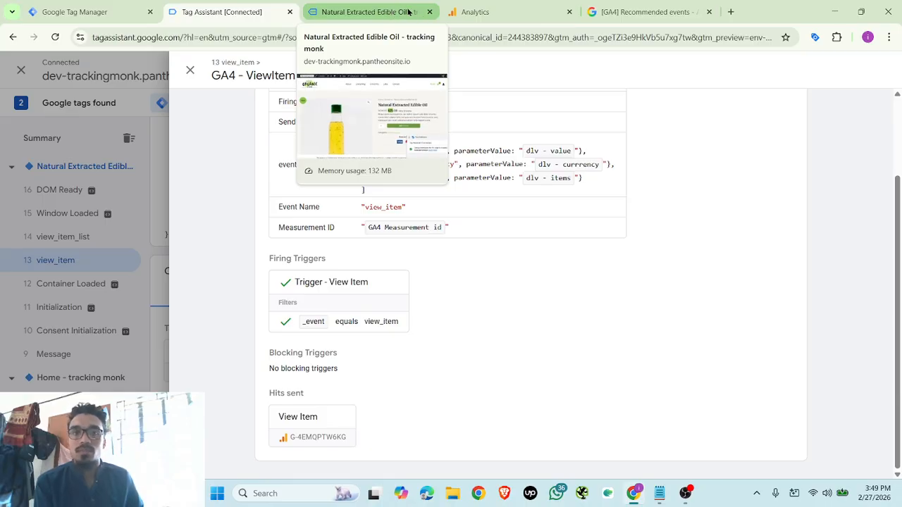
# Add the Natural Extracted Edible Oil to the cart in the store and examine the add_to_cart event's API call in Tag Assistant
pyautogui.click(310, 12)
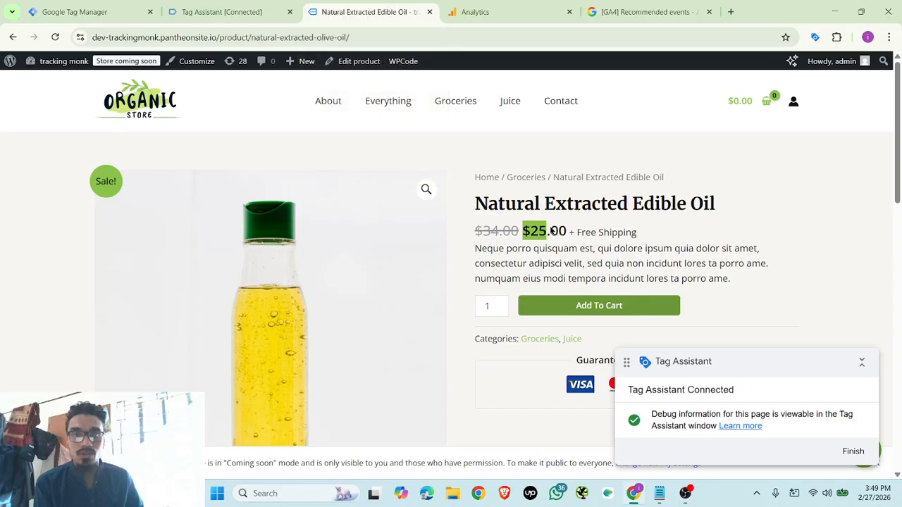
pyautogui.click(593, 304)
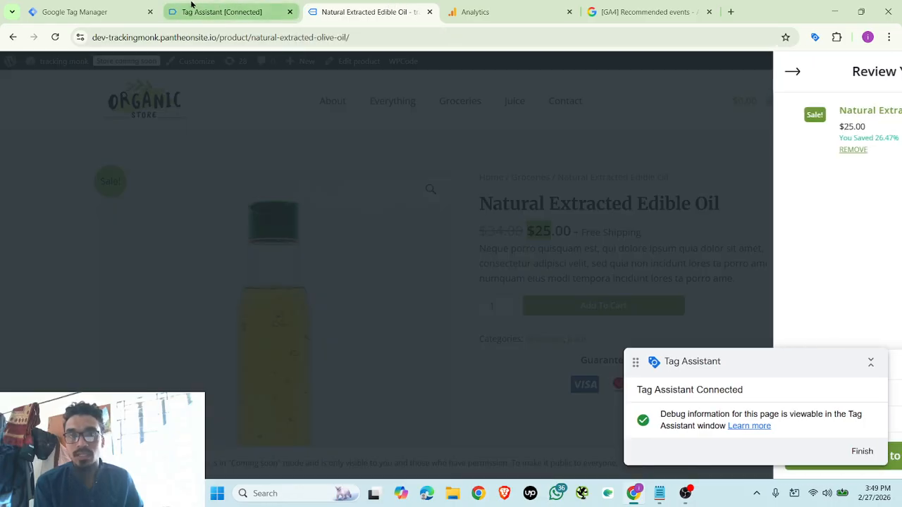
pyautogui.click(193, 9)
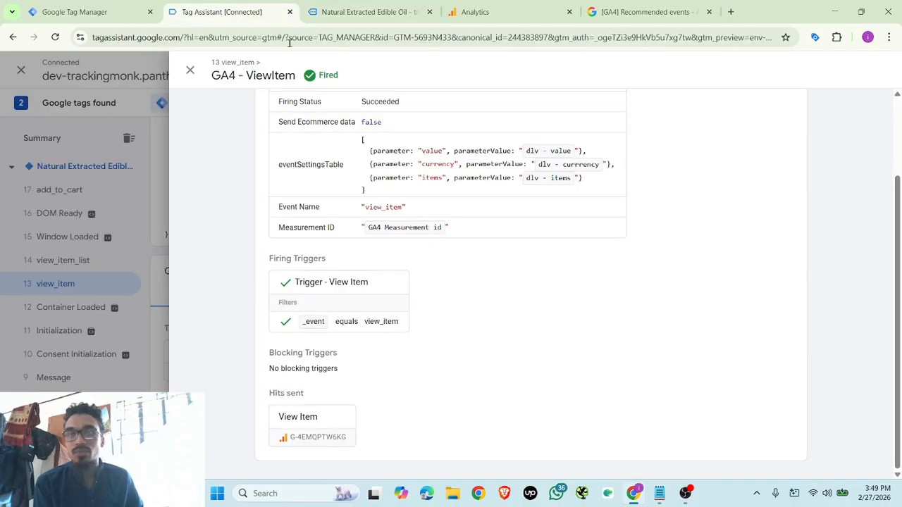
pyautogui.click(189, 70)
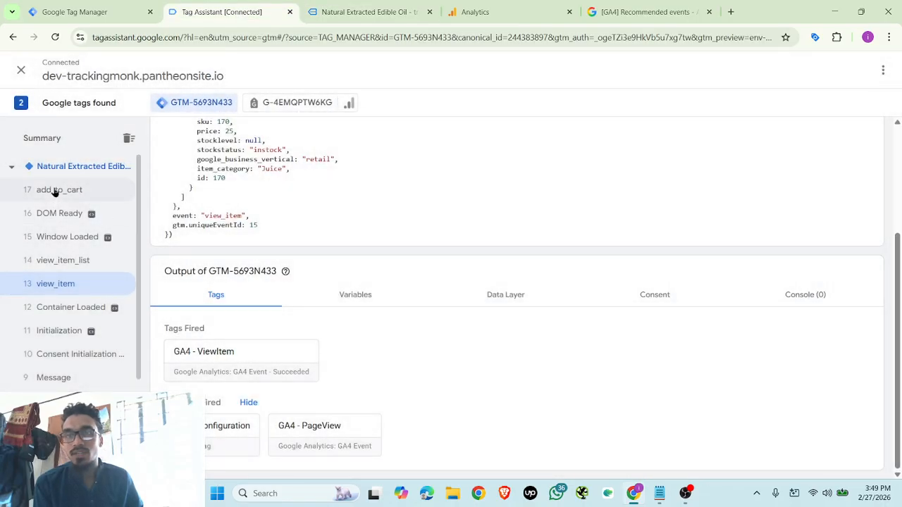
pyautogui.click(52, 189)
pyautogui.scroll(2, 329, 203)
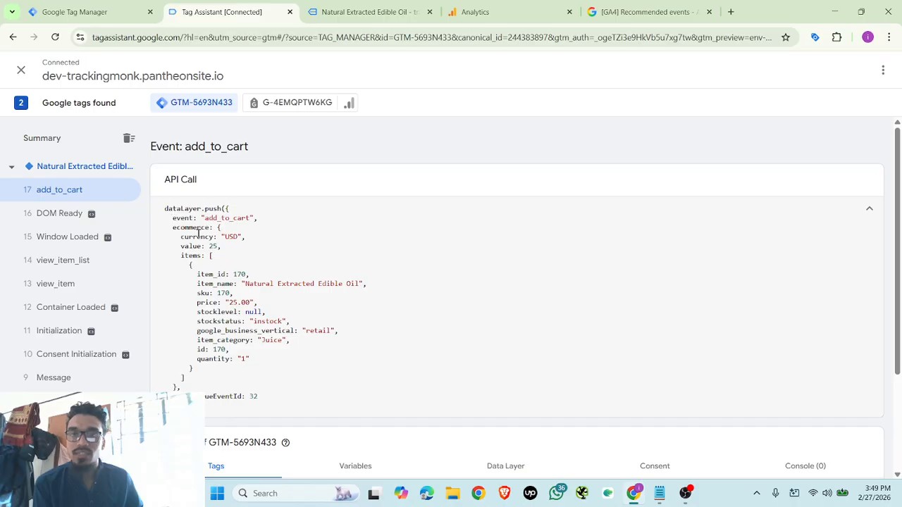
pyautogui.click(353, 6)
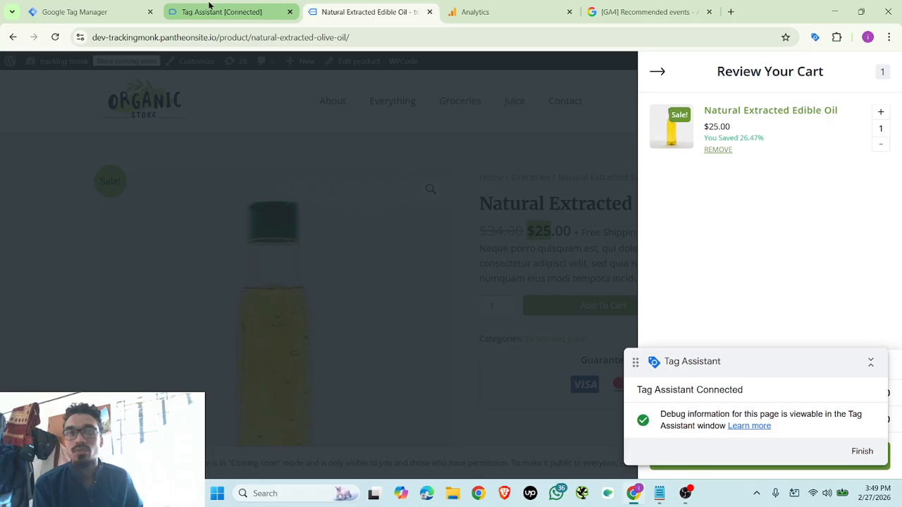
# Make a copy of the GA4 - ViewItem tag in the Google Tag Manager workspace
pyautogui.click(107, 6)
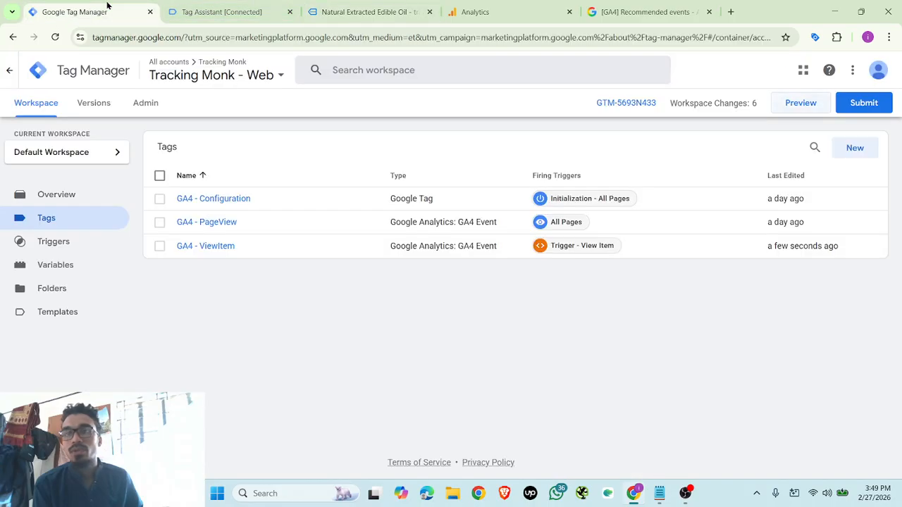
pyautogui.click(226, 246)
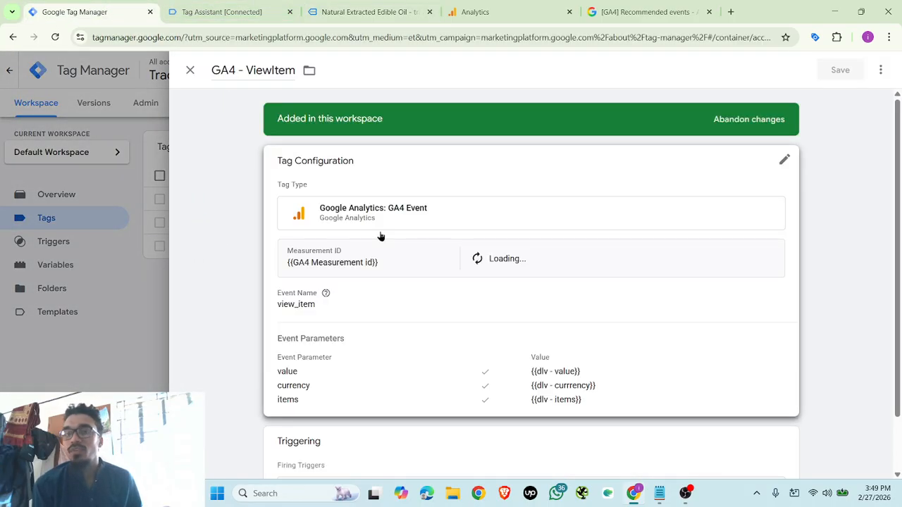
pyautogui.click(881, 71)
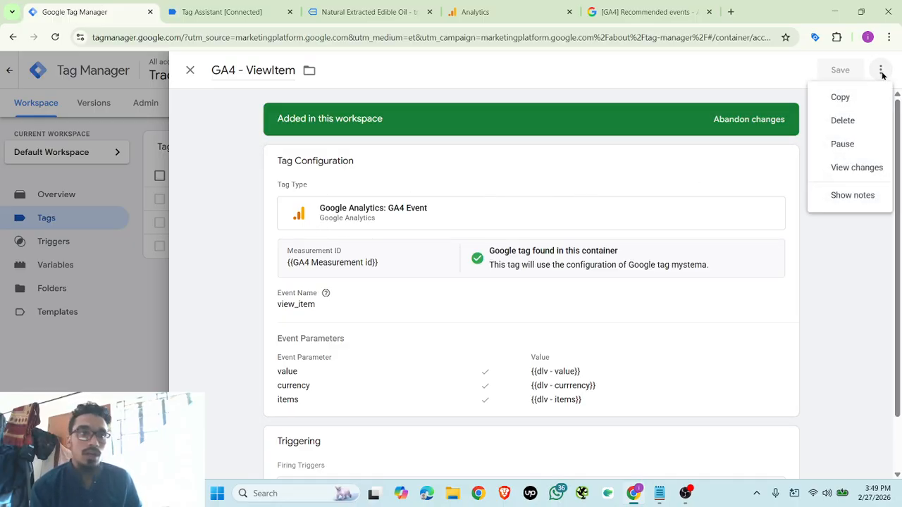
pyautogui.click(839, 95)
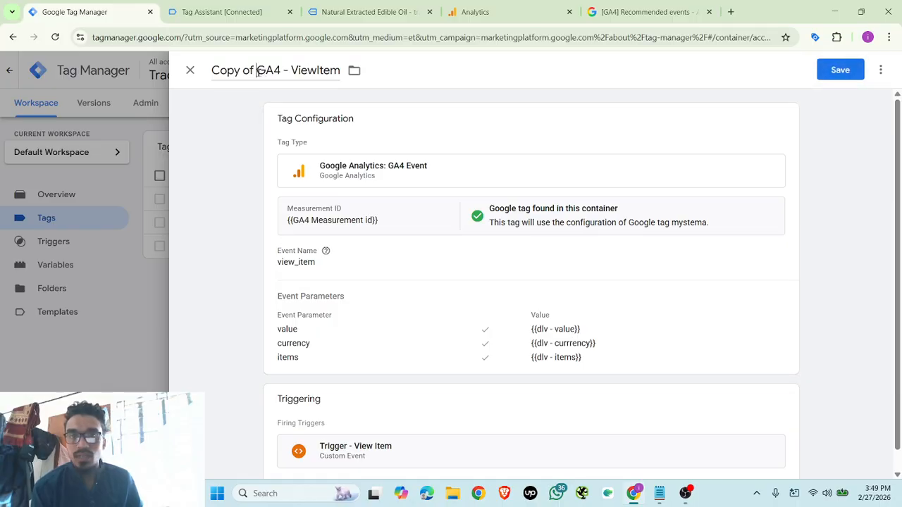
# Rename the copied tag as "GA4 - add to cart"
pyautogui.moveTo(257, 70); pyautogui.dragTo(187, 72)
pyautogui.press('BackSpace')
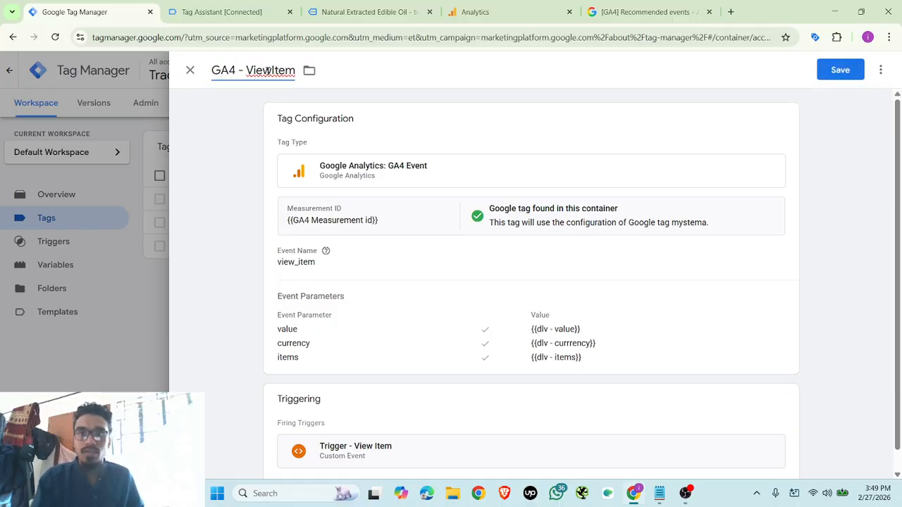
pyautogui.doubleClick(268, 70)
pyautogui.write('add to cart')
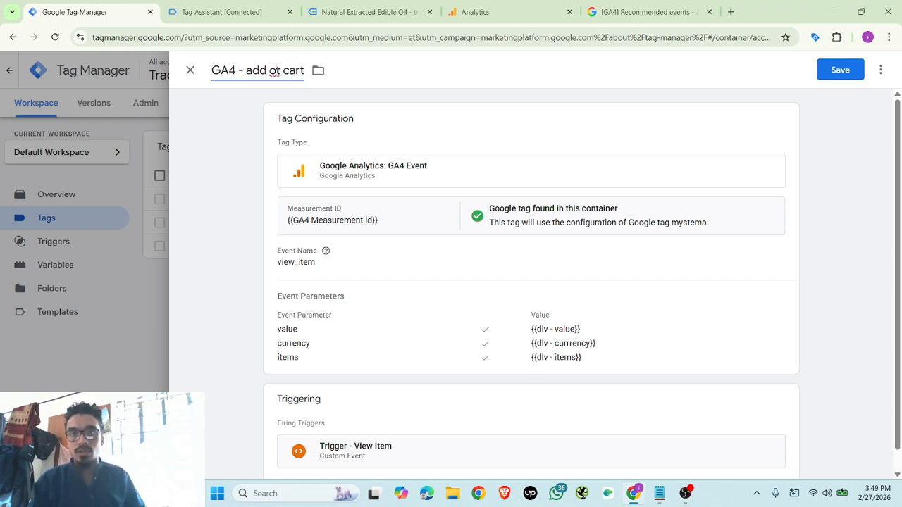
pyautogui.doubleClick(275, 70)
pyautogui.write('to')
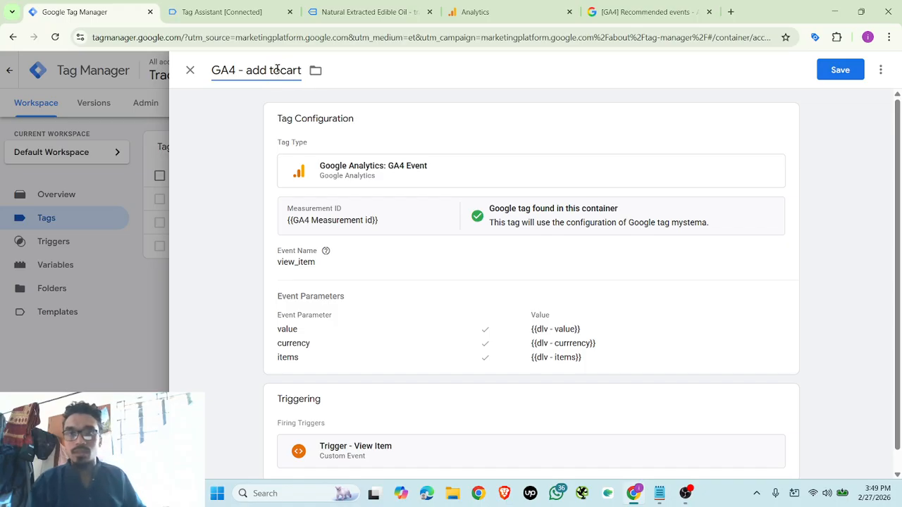
# Close the view_item details in Analytics DebugView and set the GA4 - add to cart tag's event name to add_to_cart, copied from Tag Assistant's API call
pyautogui.scroll(-1, 447, 344)
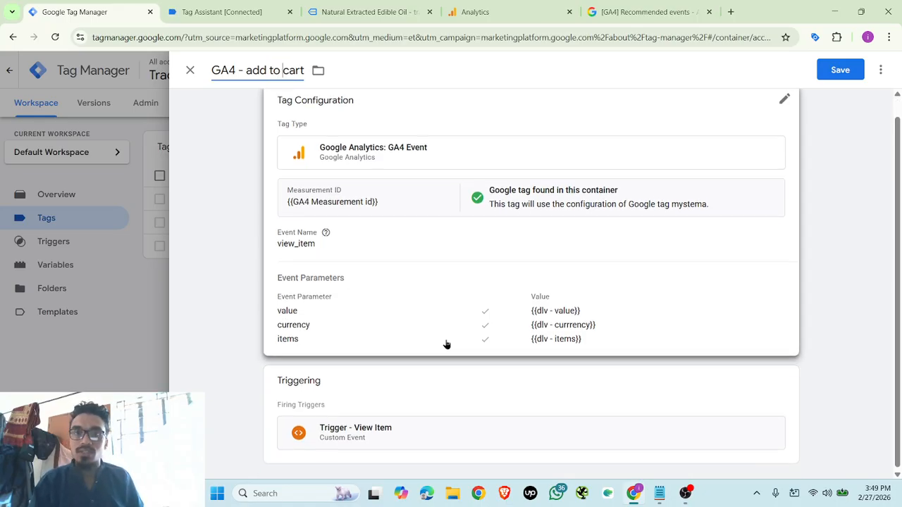
pyautogui.click(365, 248)
pyautogui.doubleClick(336, 277)
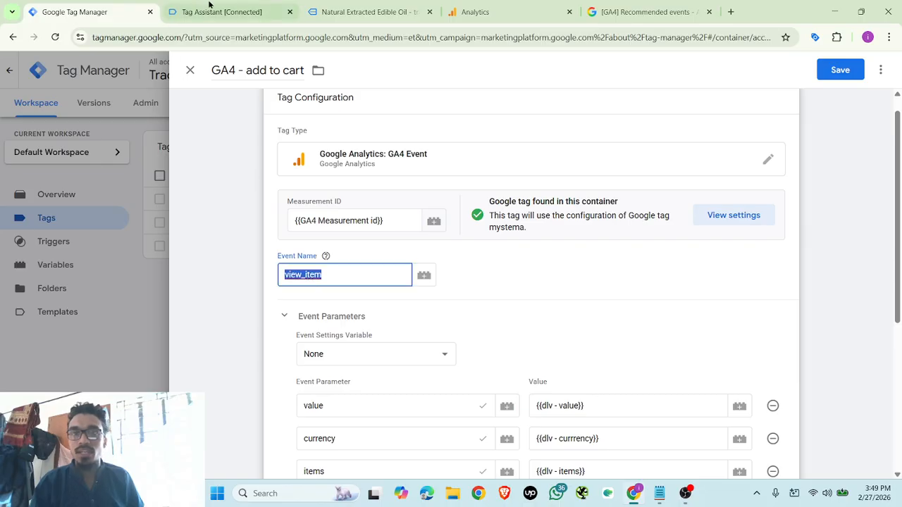
pyautogui.click(489, 8)
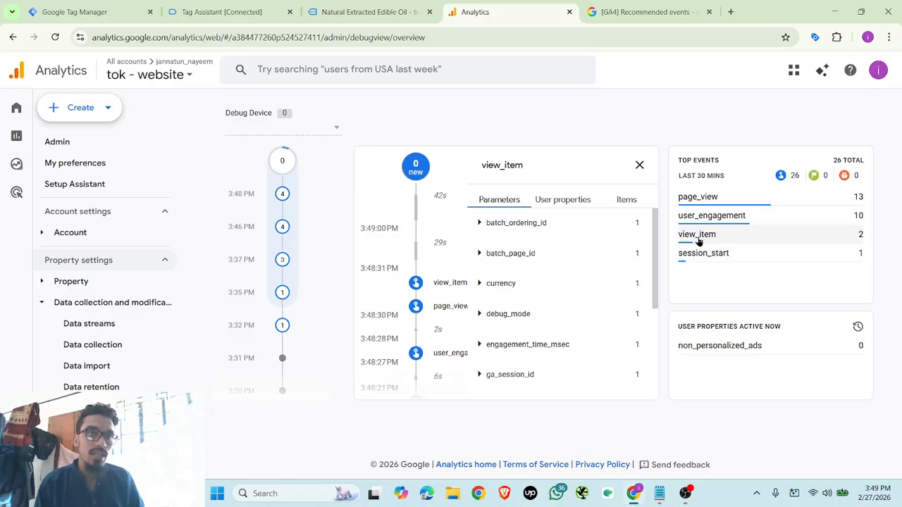
pyautogui.click(639, 164)
pyautogui.click(369, 5)
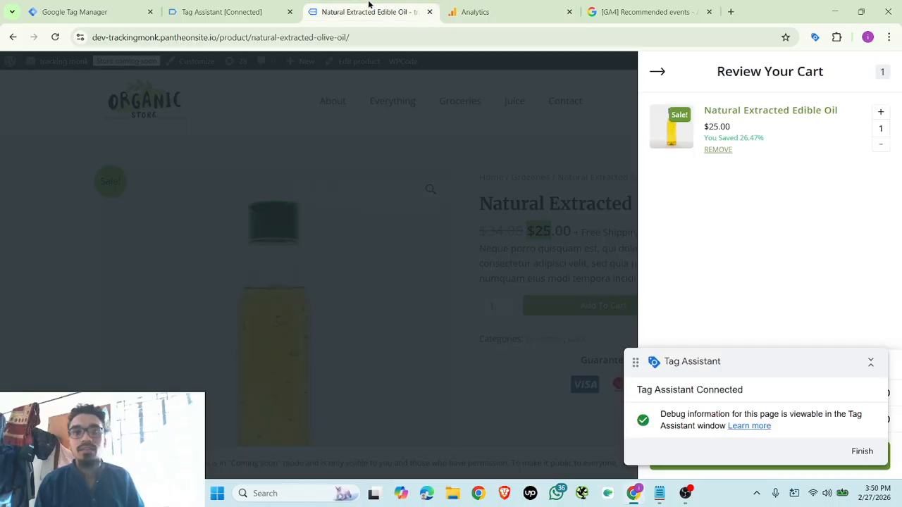
pyautogui.click(222, 12)
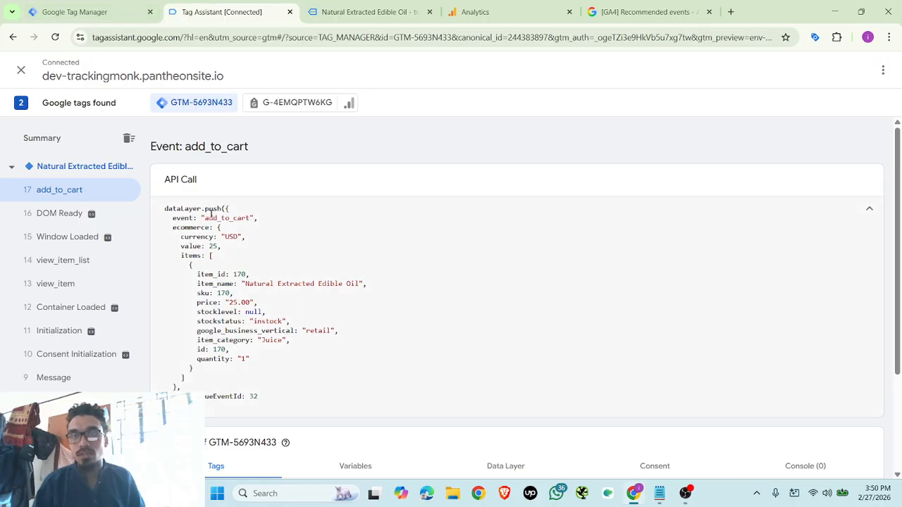
pyautogui.moveTo(205, 217); pyautogui.dragTo(247, 218)
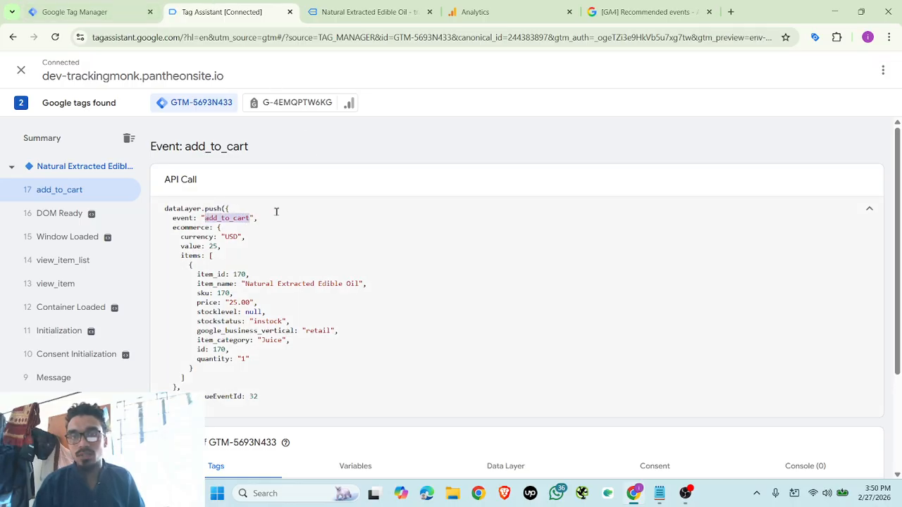
pyautogui.click(117, 5)
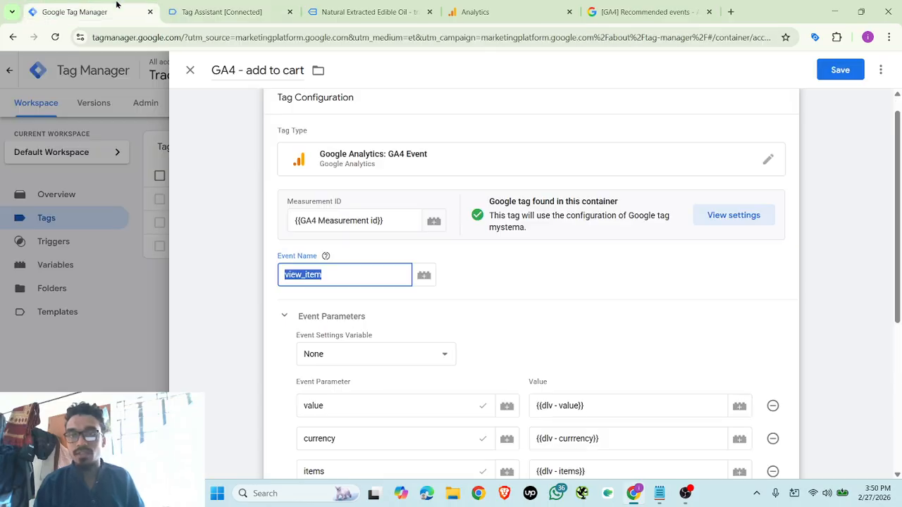
pyautogui.hotkey('ctrl', 'v')
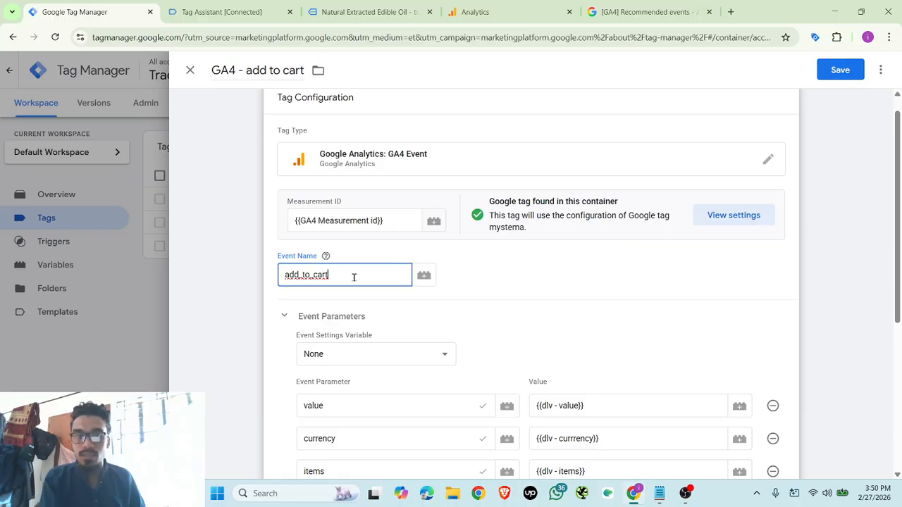
# Review the GA4 - add to cart tag's event parameters and go to its firing trigger for editing
pyautogui.scroll(-3, 415, 286)
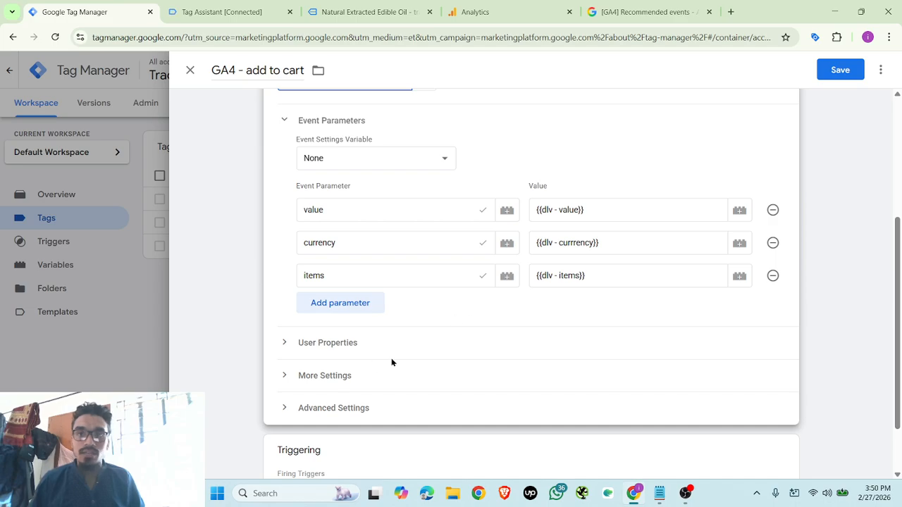
pyautogui.scroll(-1, 409, 357)
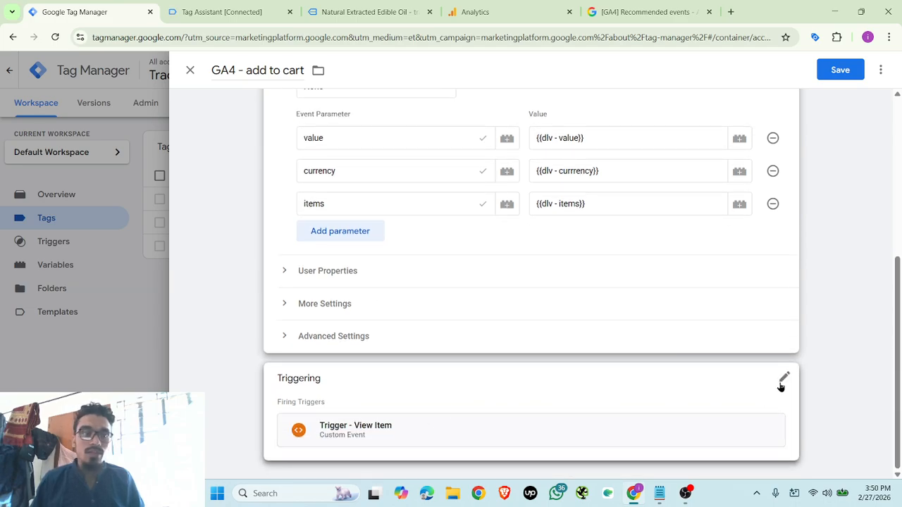
# Remove the View Item trigger from the GA4 - add to cart tag and open the trigger selection
pyautogui.click(782, 381)
pyautogui.click(767, 402)
pyautogui.click(599, 399)
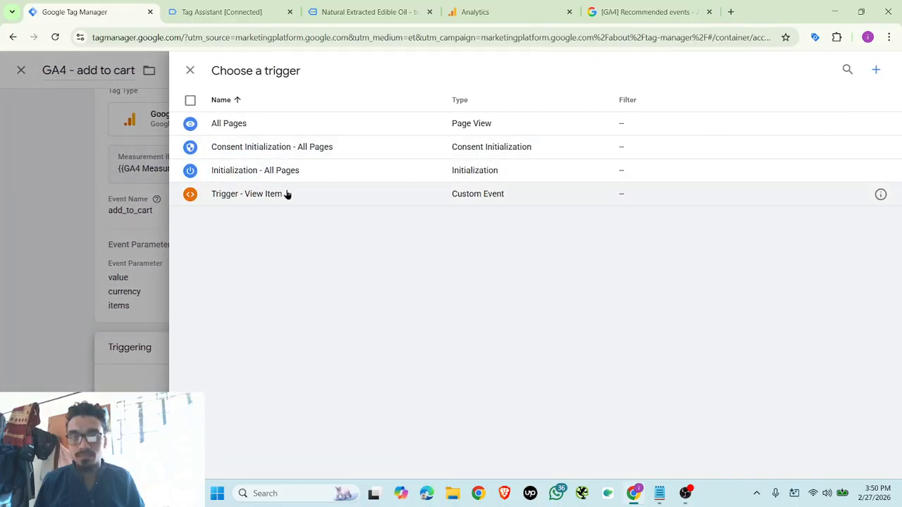
# Create a new Custom Event trigger with the event name add_to_cart, firing on all custom events
pyautogui.click(875, 70)
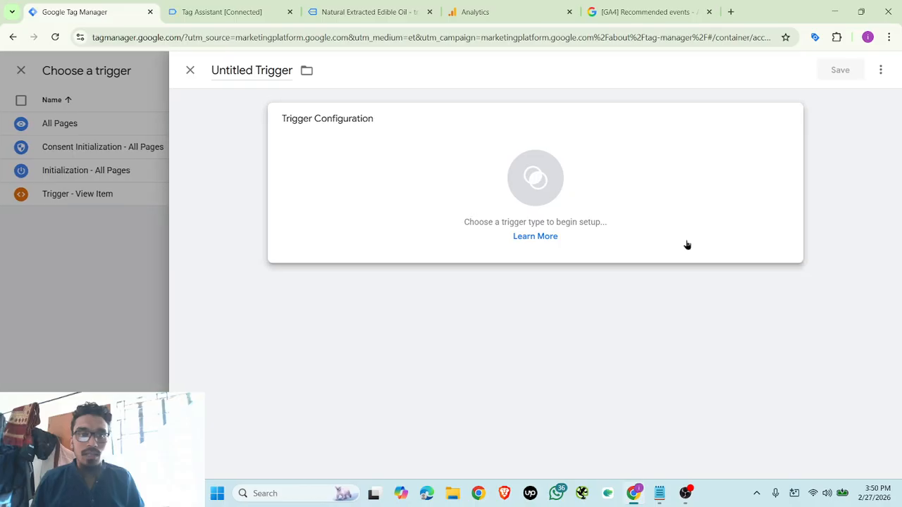
pyautogui.click(687, 244)
pyautogui.scroll(-3, 672, 385)
pyautogui.click(640, 401)
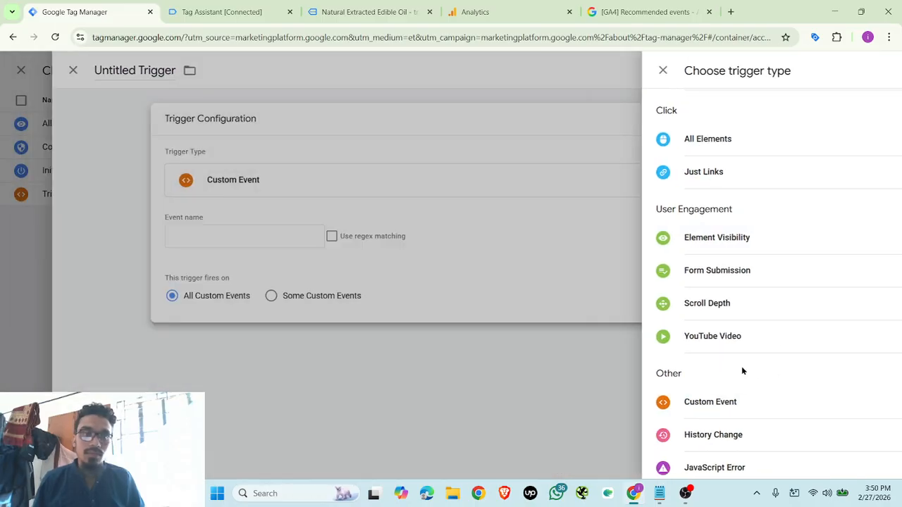
pyautogui.click(354, 243)
pyautogui.write('add_to_cart')
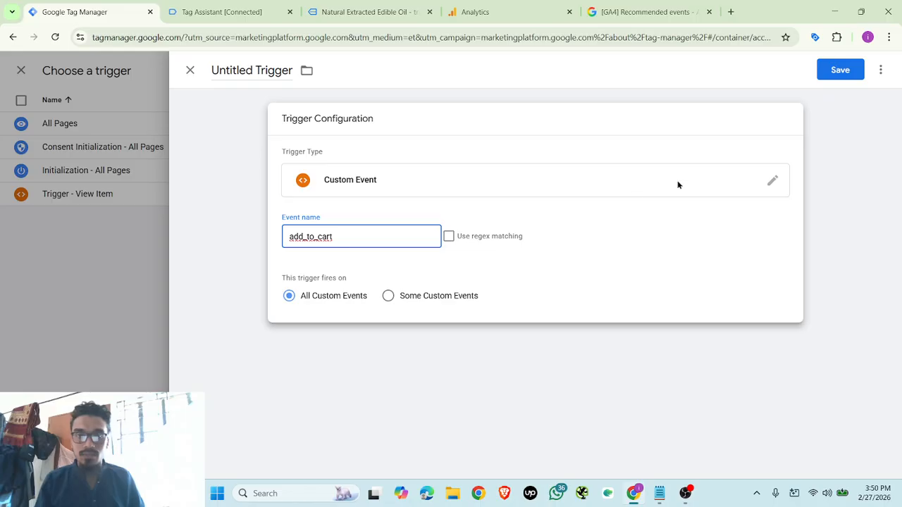
# Name the trigger "Trigger - add to cart", save it, and save the GA4 - add to cart tag
pyautogui.click(261, 70)
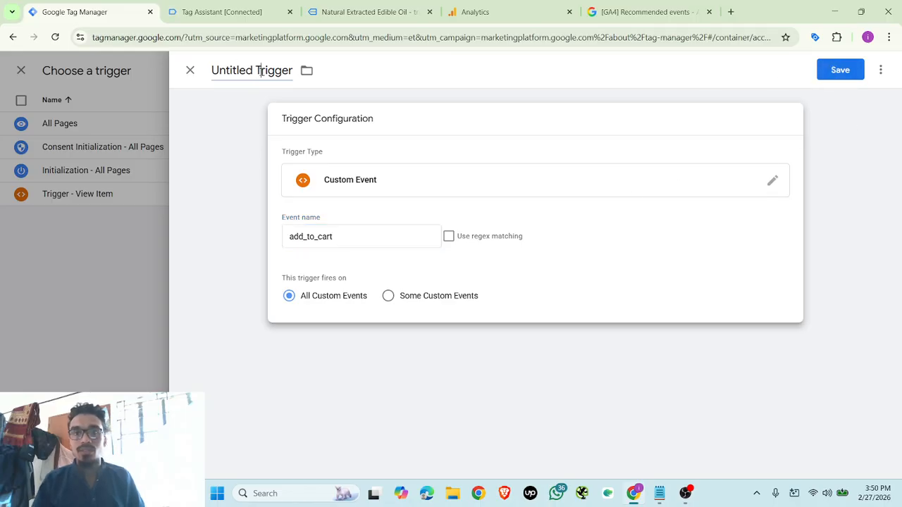
pyautogui.write('Trig')
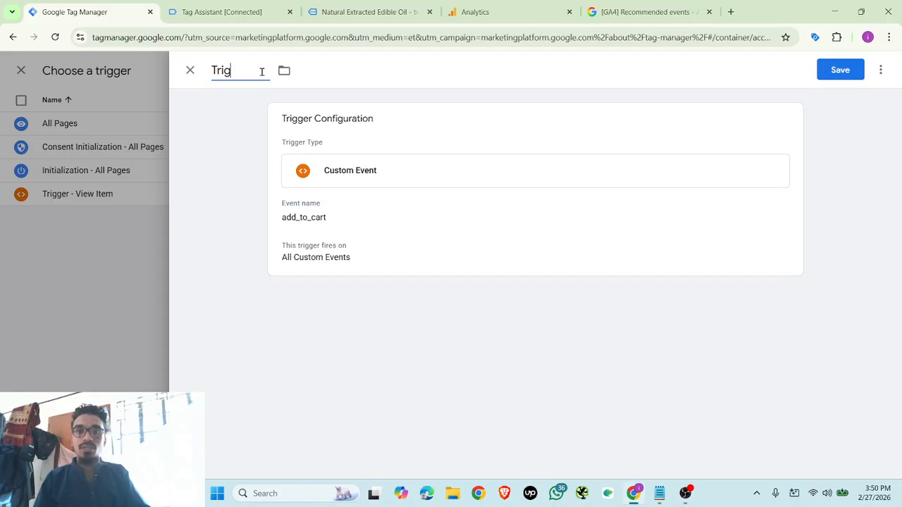
pyautogui.write('ger - add to cart')
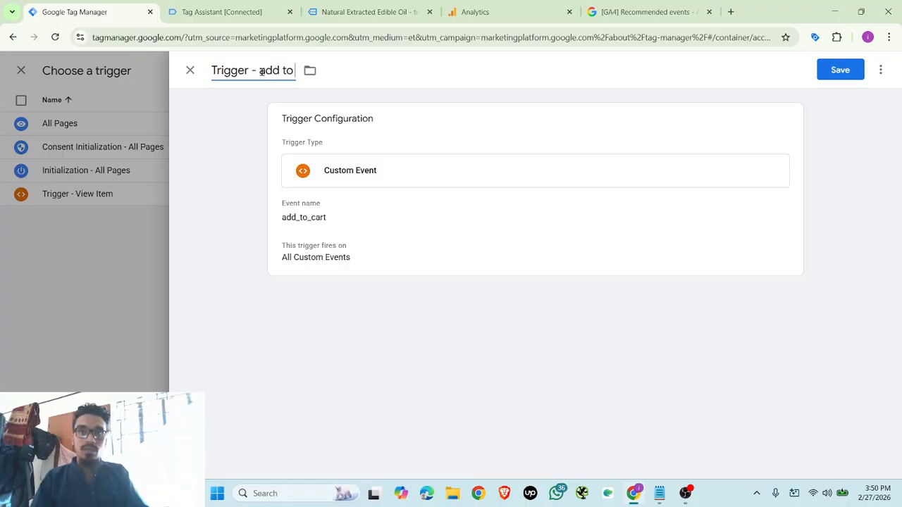
pyautogui.click(839, 70)
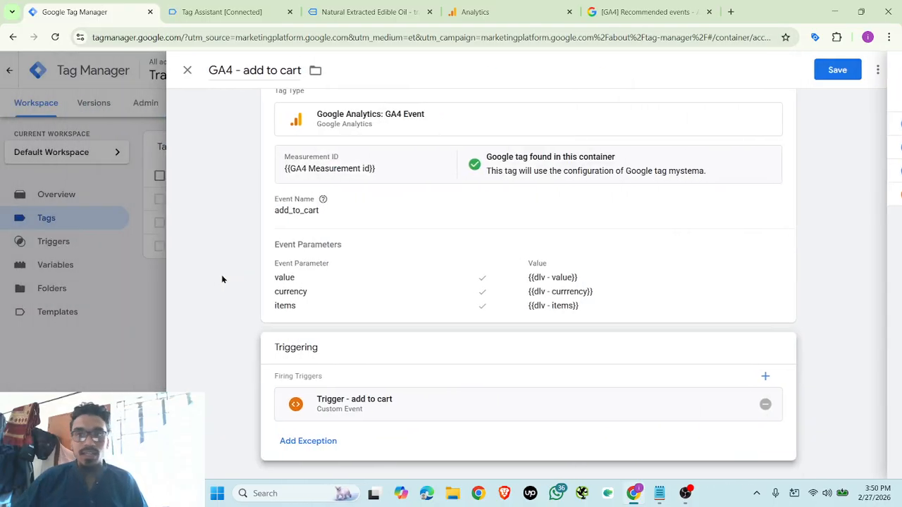
pyautogui.click(842, 70)
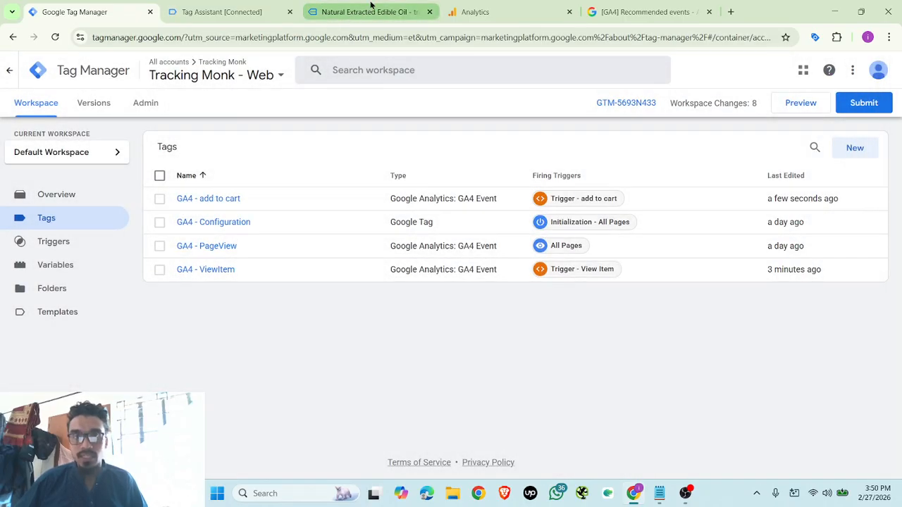
# Proceed to checkout with the Natural Extracted Edible Oil in the store, and open the begin_checkout event in Tag Assistant
pyautogui.click(367, 12)
pyautogui.click(869, 362)
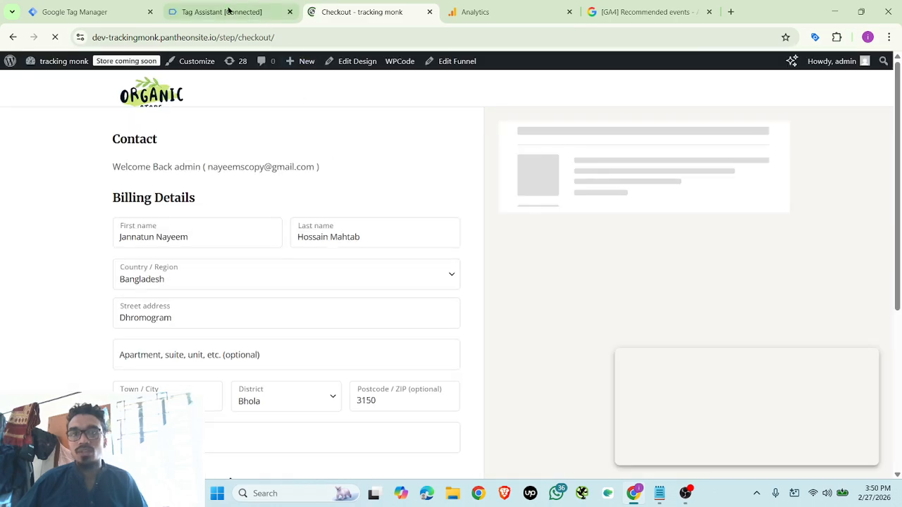
pyautogui.click(222, 12)
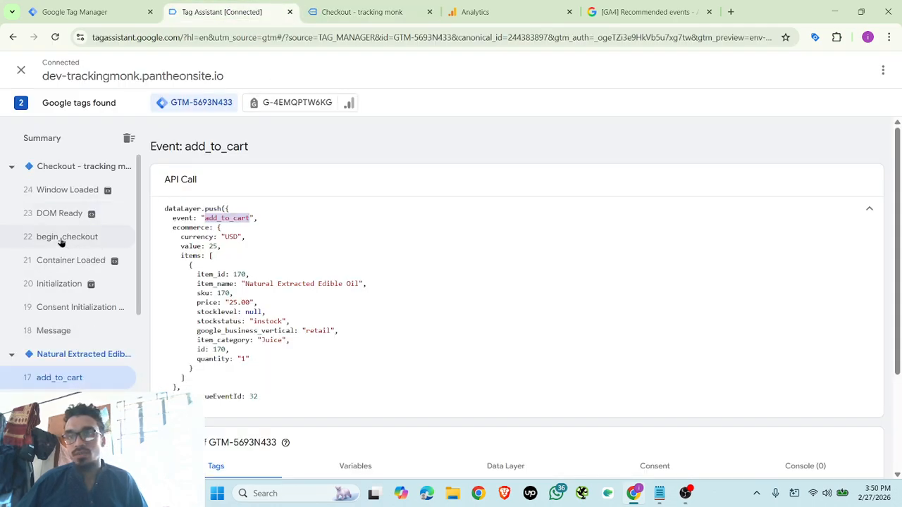
pyautogui.click(62, 238)
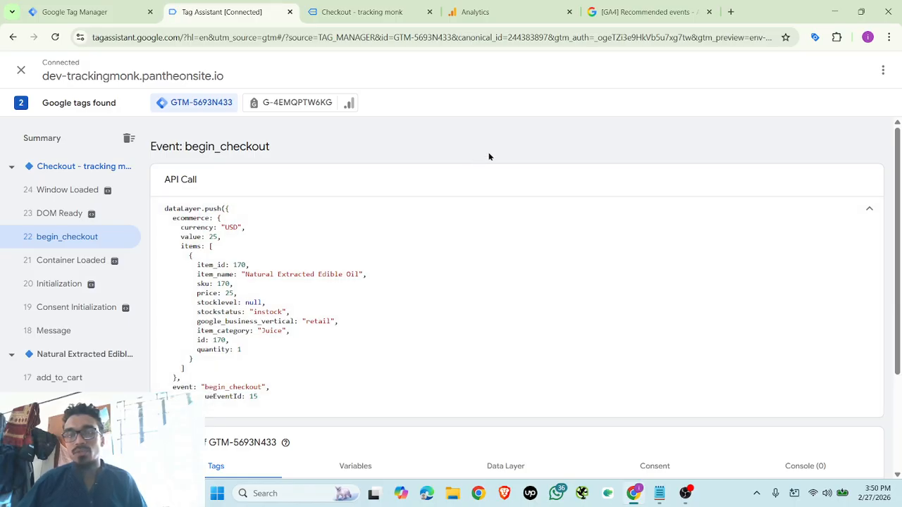
# Review the quantity line of the item-mapping function in Notepad against the checkout page and the begin_checkout event data
pyautogui.click(361, 12)
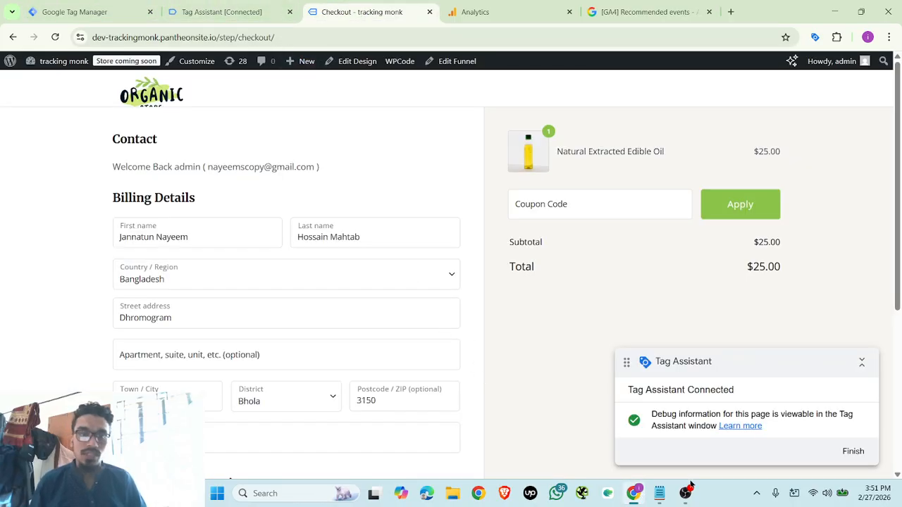
pyautogui.click(659, 494)
pyautogui.click(396, 257)
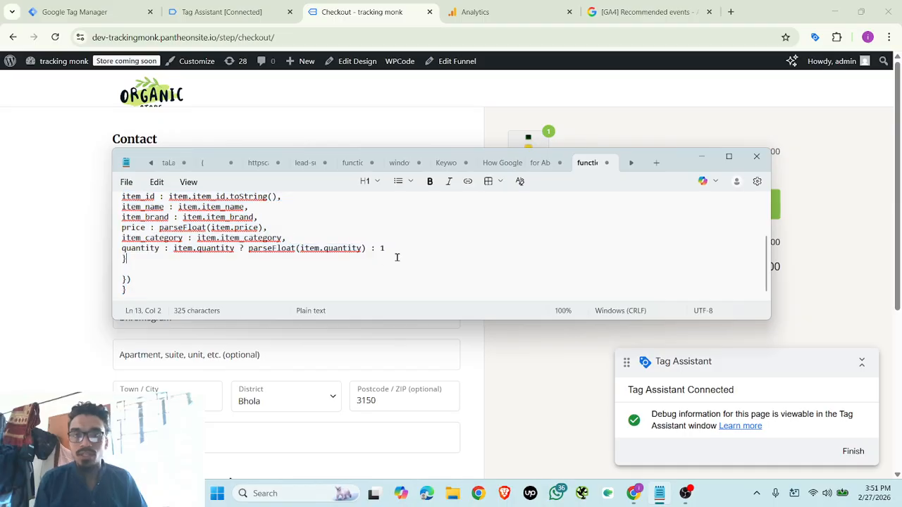
pyautogui.moveTo(404, 252); pyautogui.dragTo(347, 251)
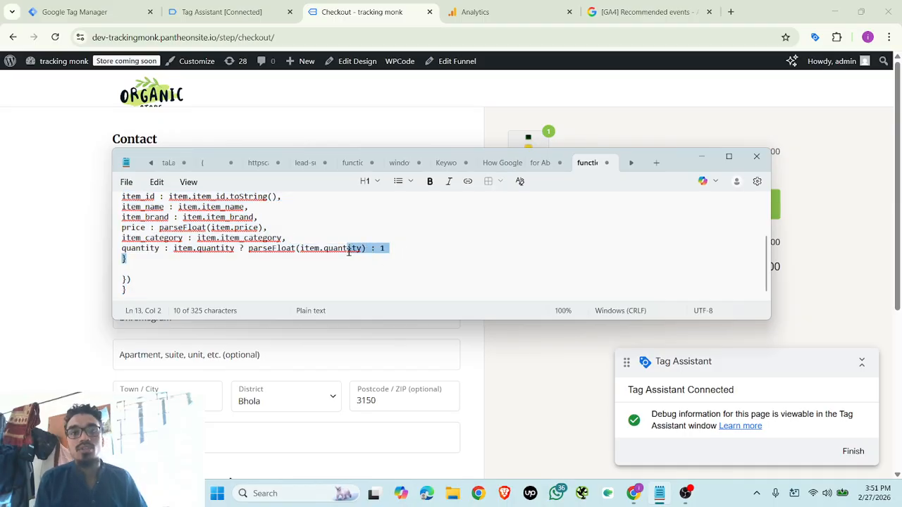
pyautogui.click(227, 8)
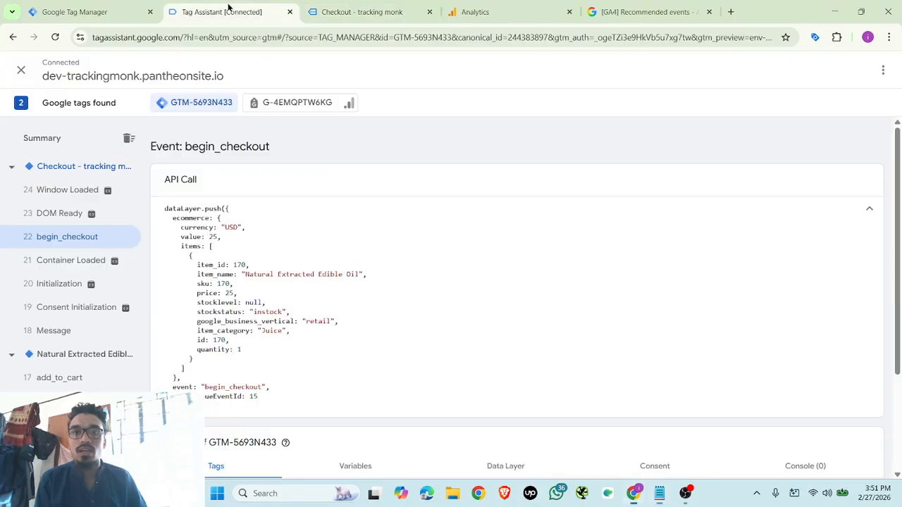
# Return to the store's home page from checkout and add one Hand Sanitizer to the cart
pyautogui.click(372, 10)
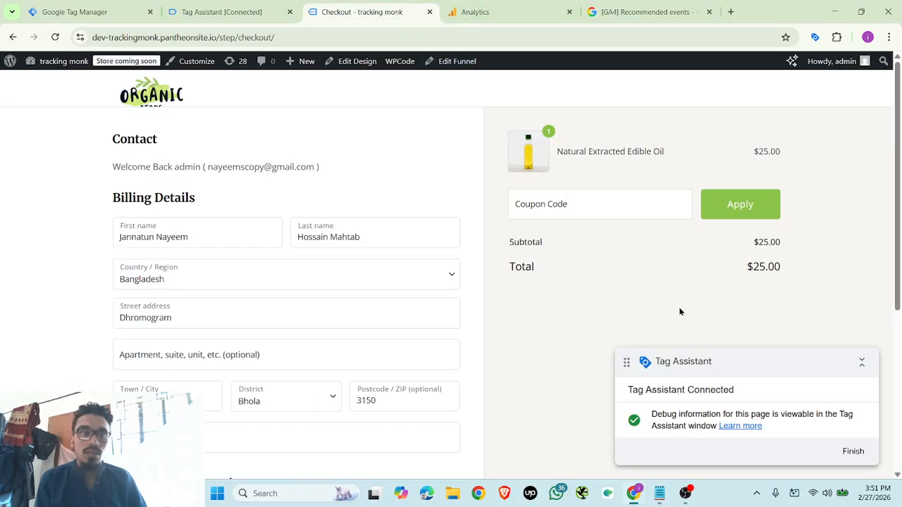
pyautogui.scroll(-5, 374, 310)
pyautogui.scroll(5, 444, 298)
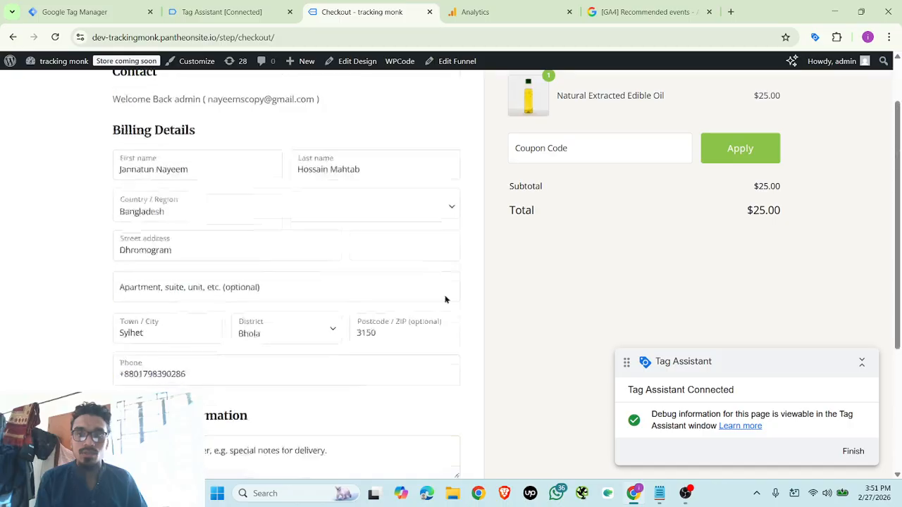
pyautogui.click(141, 93)
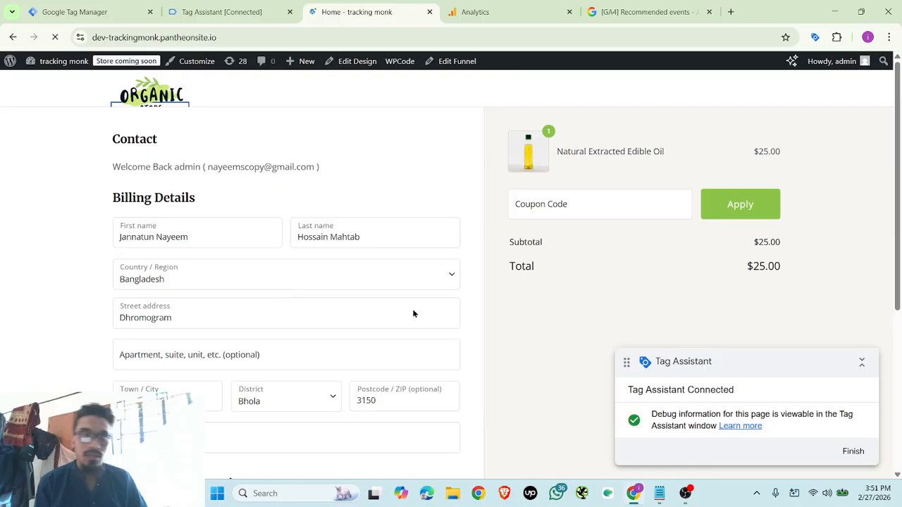
pyautogui.scroll(-6, 659, 328)
pyautogui.scroll(-4, 538, 371)
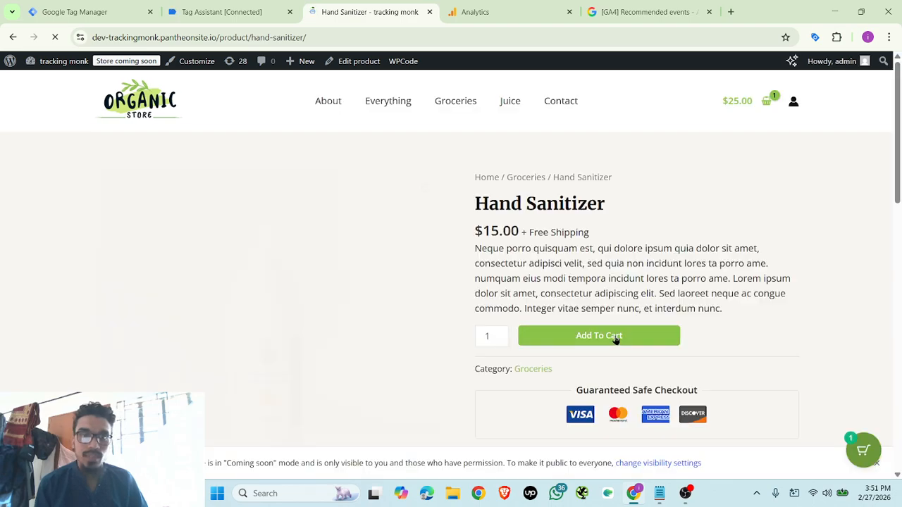
pyautogui.click(616, 335)
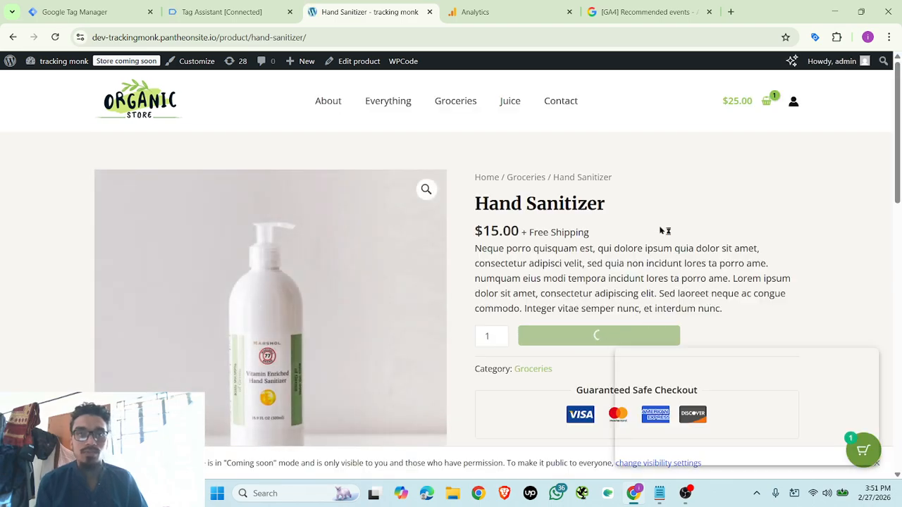
# Check the new events in Tag Assistant, move its badge off the cart's checkout button, and proceed to checkout
pyautogui.click(246, 11)
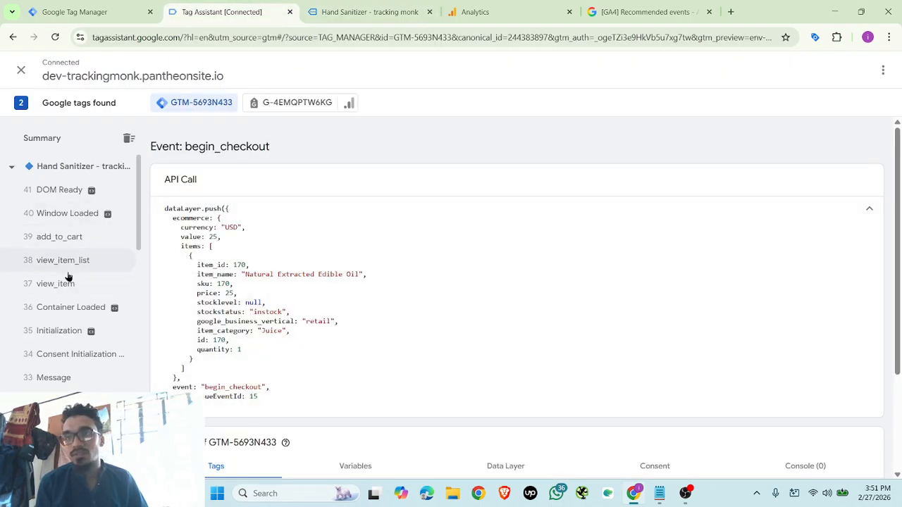
pyautogui.click(386, 7)
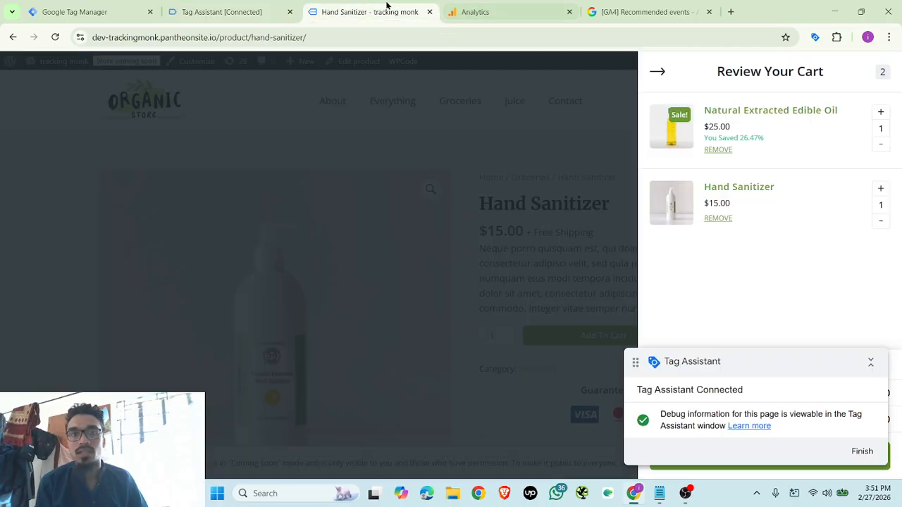
pyautogui.moveTo(837, 372); pyautogui.dragTo(823, 268)
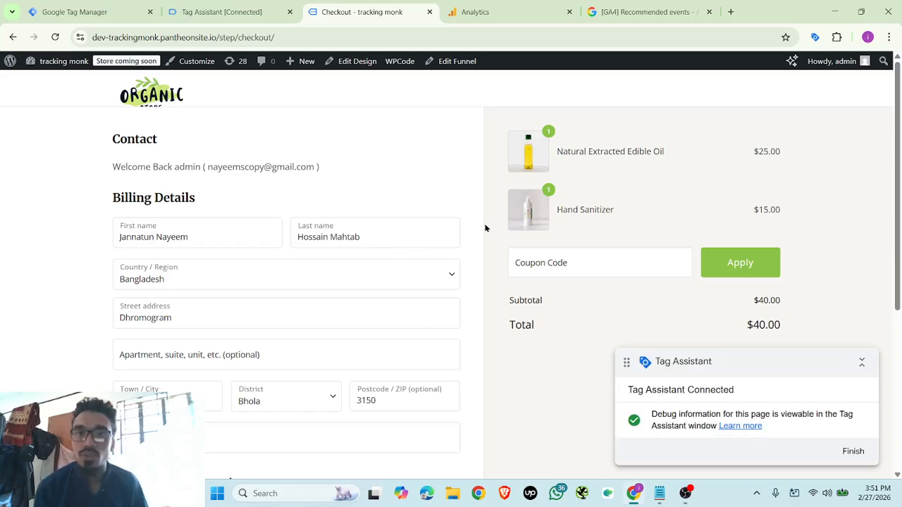
# Examine the latest begin_checkout event in Tag Assistant, comparing both items' quantities in the data layer push and the fired tags
pyautogui.click(247, 17)
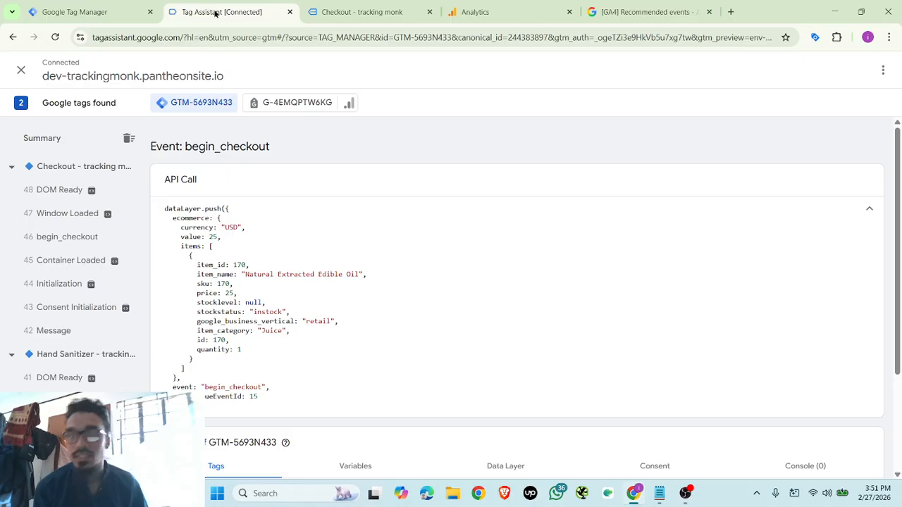
pyautogui.click(71, 236)
pyautogui.scroll(-2, 314, 295)
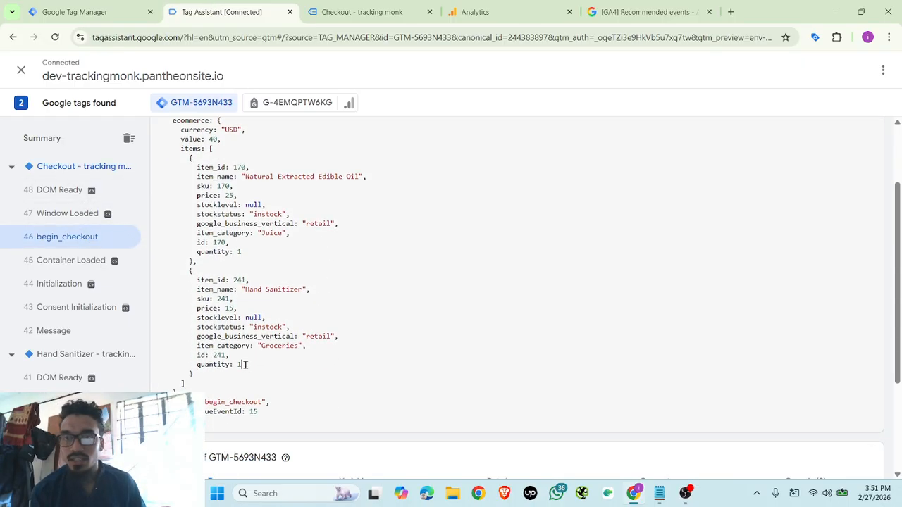
pyautogui.moveTo(244, 364); pyautogui.dragTo(185, 364)
pyautogui.moveTo(251, 247); pyautogui.dragTo(177, 246)
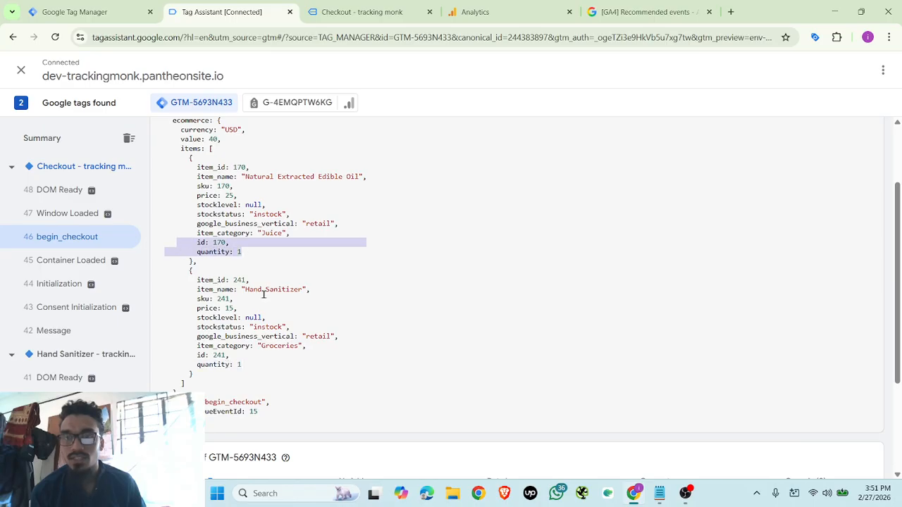
pyautogui.scroll(2, 317, 276)
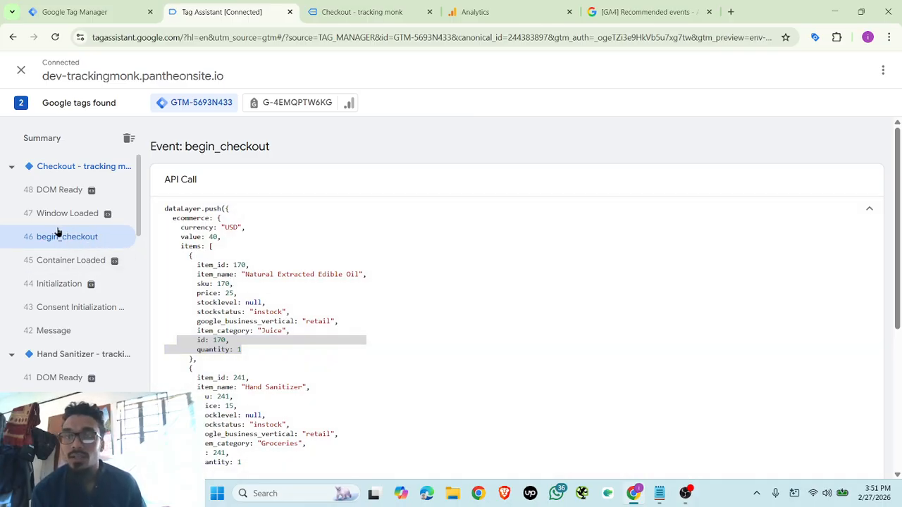
pyautogui.scroll(-3, 367, 260)
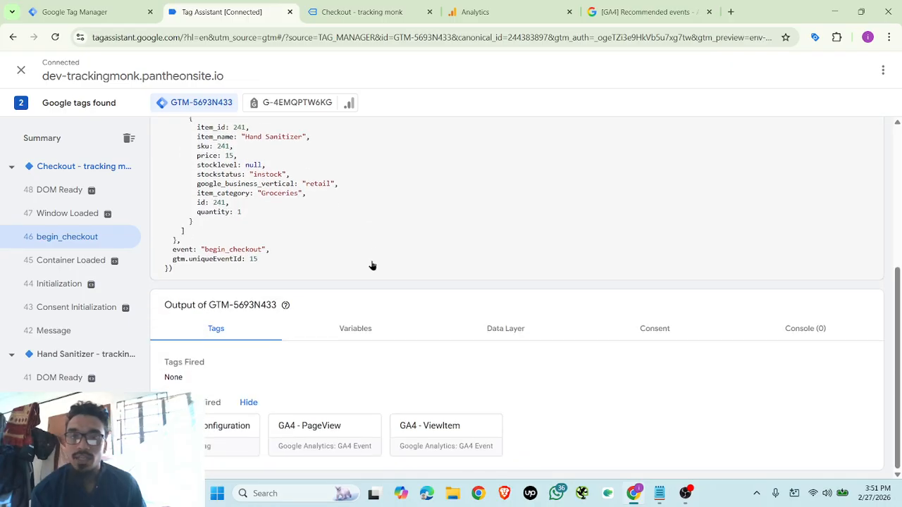
# Examine the variable values of the begin_checkout event, including dlv - items, dlv - value and the unmodified items array
pyautogui.click(359, 330)
pyautogui.scroll(-3, 443, 302)
pyautogui.scroll(1, 526, 292)
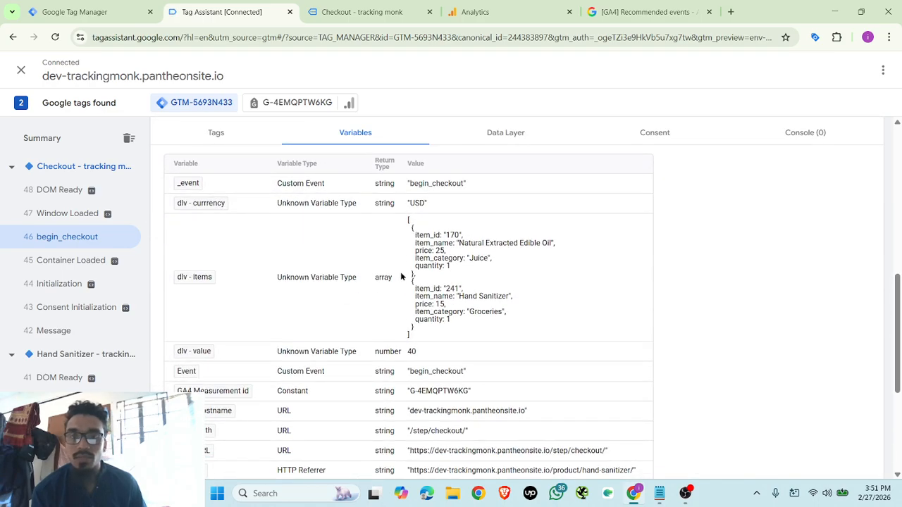
pyautogui.scroll(-3, 410, 278)
pyautogui.scroll(-1, 430, 341)
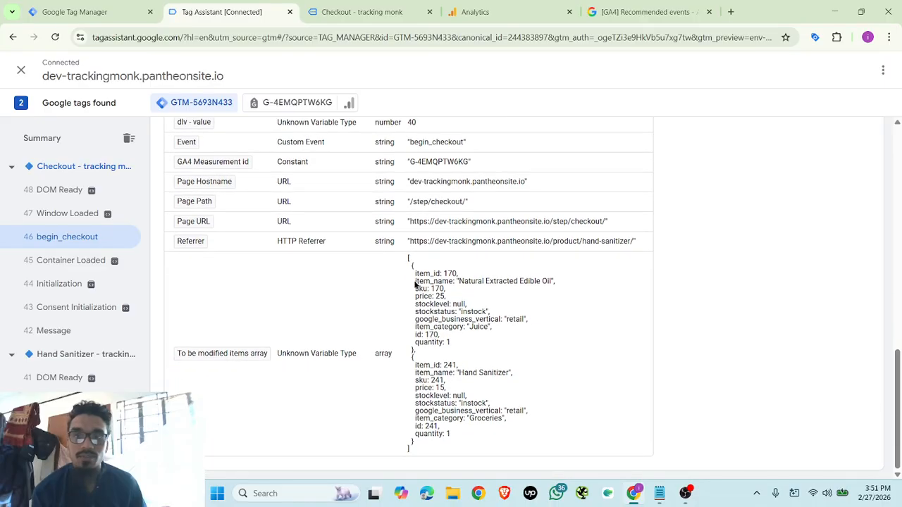
pyautogui.scroll(4, 434, 334)
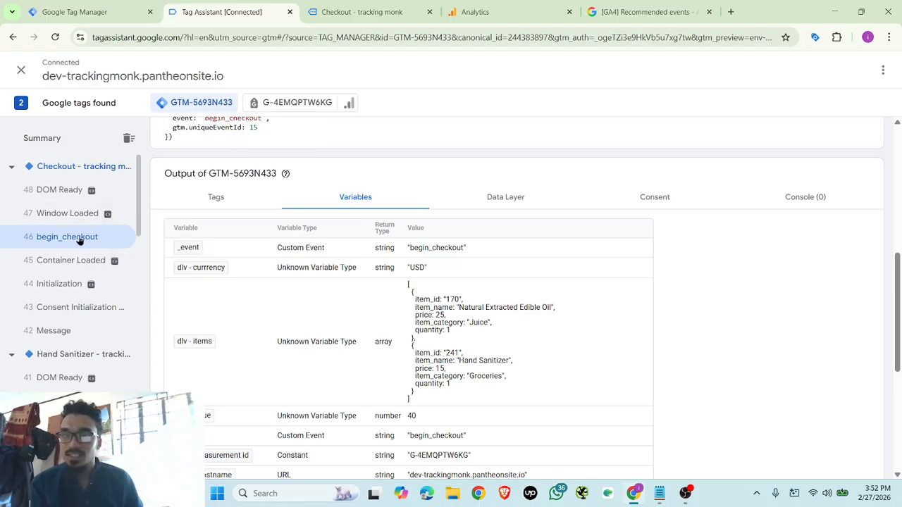
# Open the begin_checkout reference from the GA4 recommended events help page
pyautogui.click(494, 11)
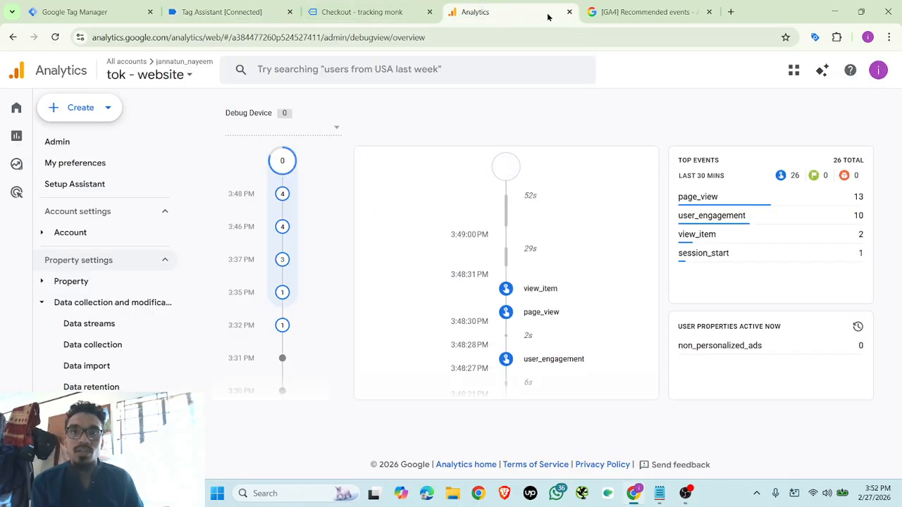
pyautogui.click(648, 11)
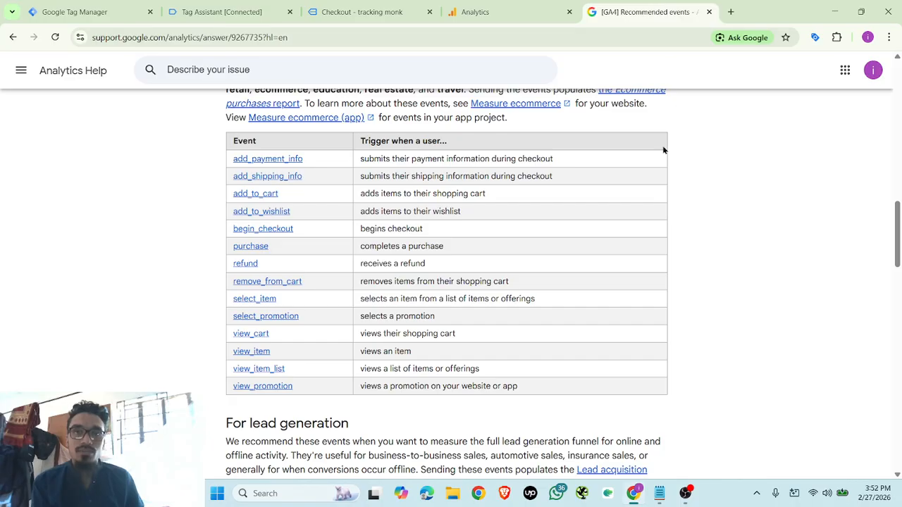
pyautogui.click(279, 230)
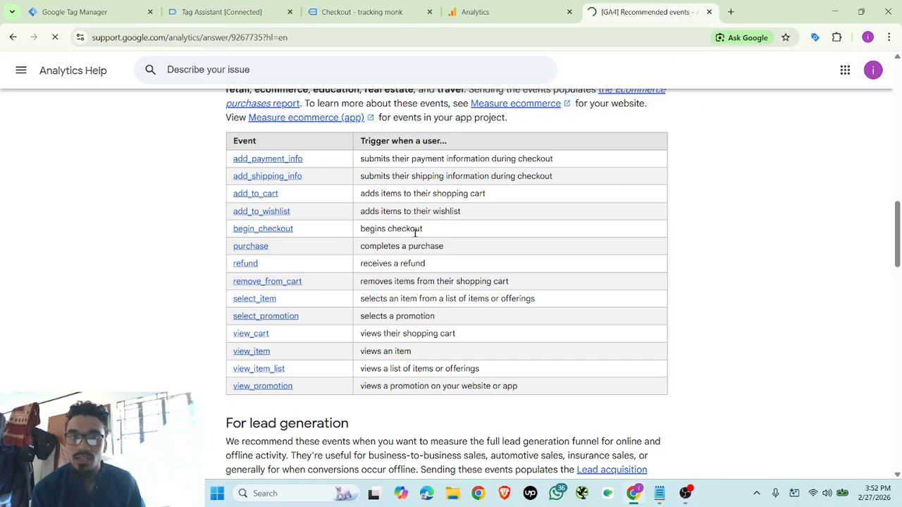
# Examine the event-level parameters of begin_checkout in the GA4 reference, including currency, value, coupon and items
pyautogui.scroll(-5, 467, 237)
pyautogui.scroll(4, 467, 233)
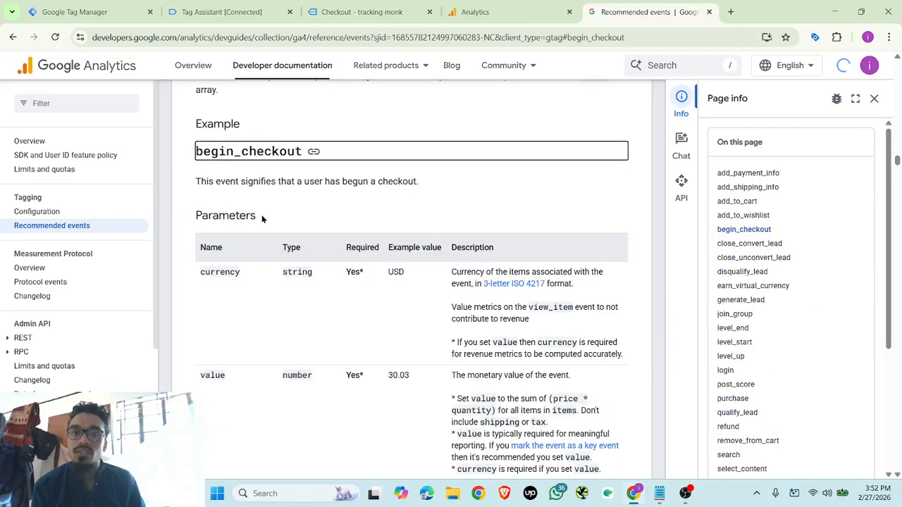
pyautogui.scroll(-3, 272, 360)
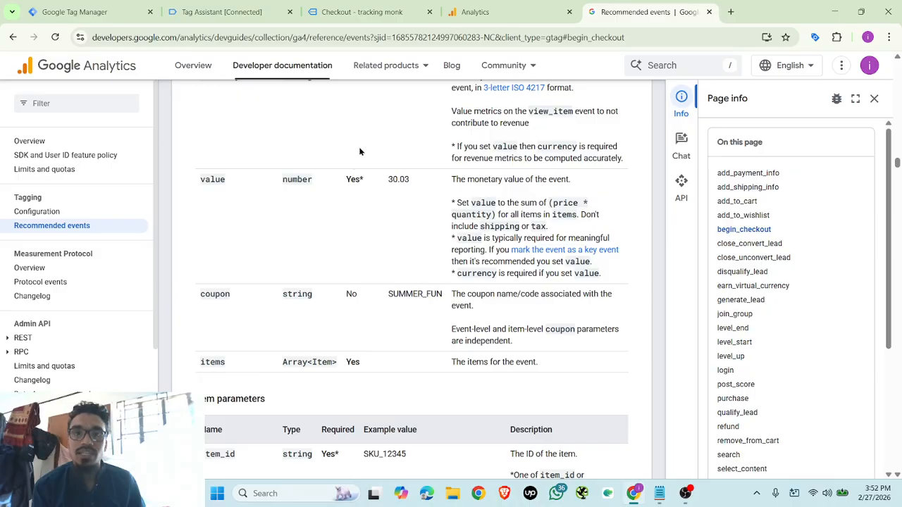
pyautogui.scroll(2, 257, 215)
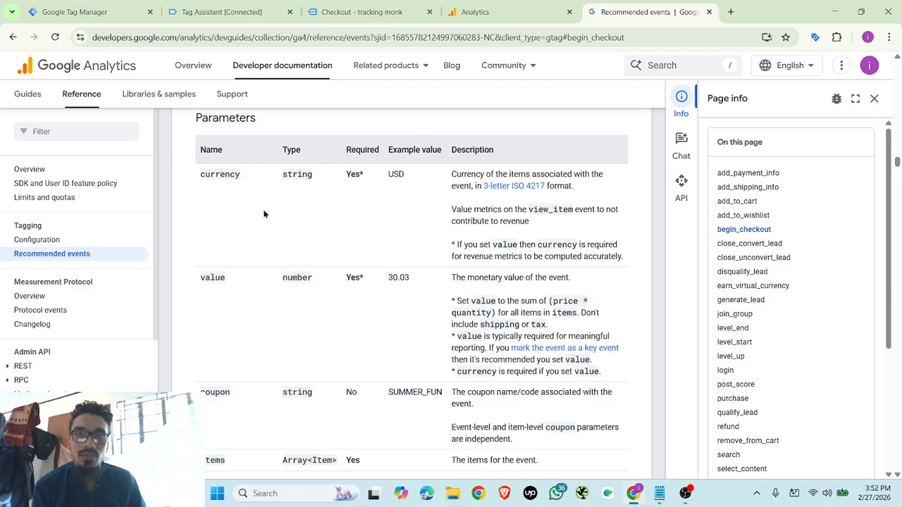
pyautogui.scroll(-3, 328, 209)
pyautogui.scroll(1, 334, 293)
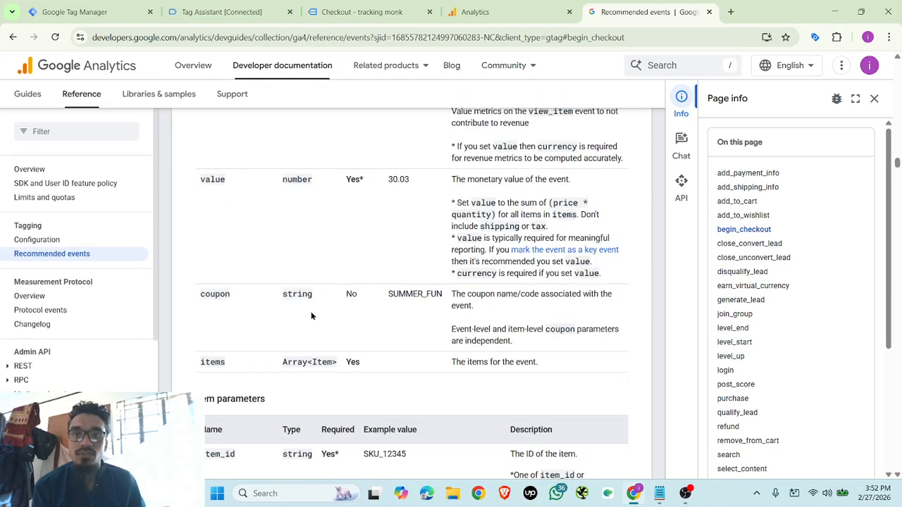
pyautogui.scroll(-2, 363, 278)
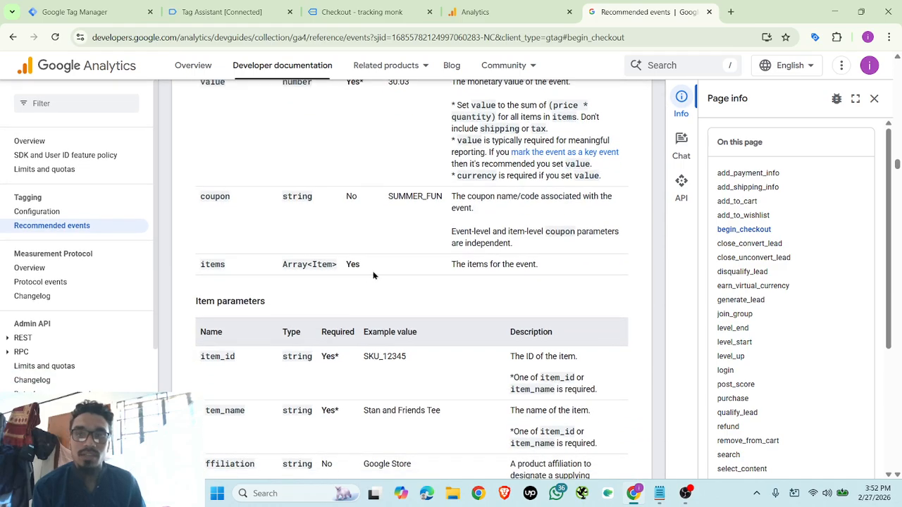
pyautogui.moveTo(276, 362); pyautogui.dragTo(348, 358)
pyautogui.click(370, 357)
# Read through the begin_checkout item parameters in the GA4 reference, from item_id and item_name to the end of the table
pyautogui.scroll(-2, 380, 357)
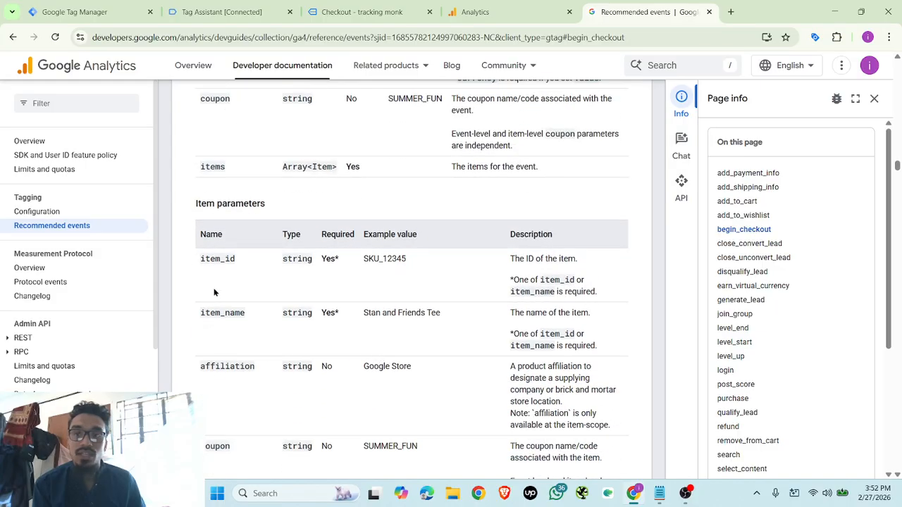
pyautogui.moveTo(214, 291); pyautogui.dragTo(393, 315)
pyautogui.scroll(-3, 373, 295)
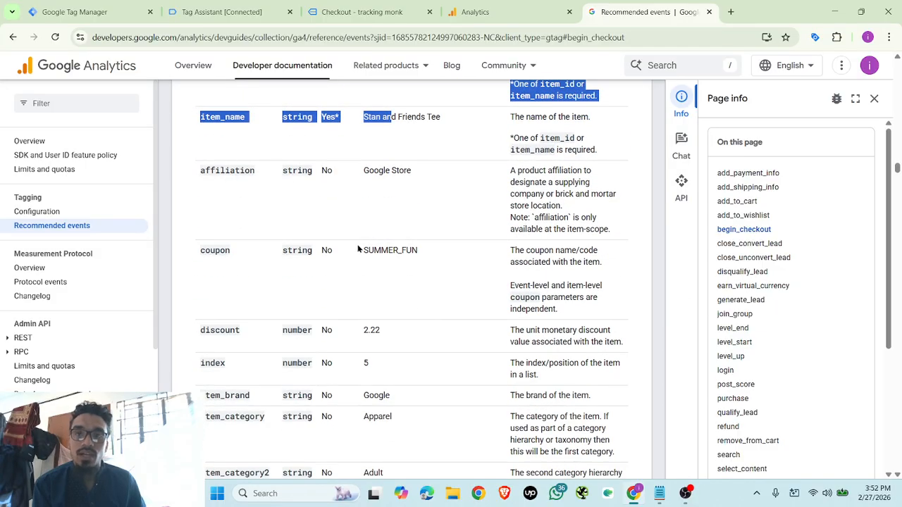
pyautogui.scroll(-2, 363, 254)
pyautogui.scroll(-3, 376, 263)
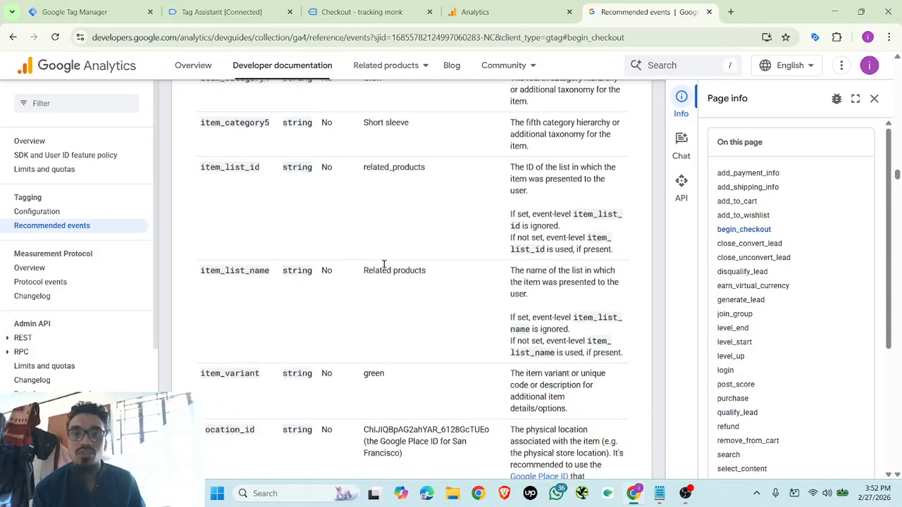
pyautogui.scroll(1, 380, 266)
pyautogui.scroll(-3, 386, 268)
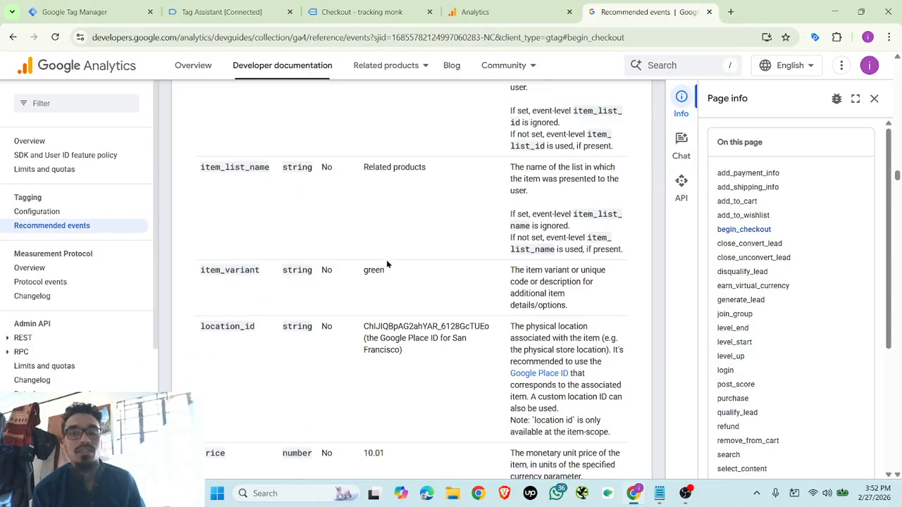
pyautogui.scroll(-4, 386, 265)
pyautogui.scroll(-5, 387, 263)
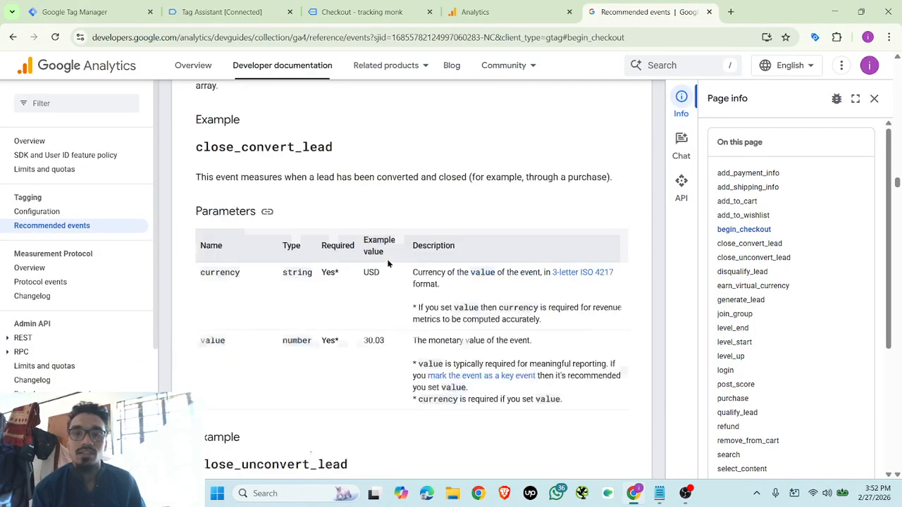
# Switch to Tag Assistant and examine the begin_checkout data layer push, including its event name, value and items
pyautogui.click(169, 8)
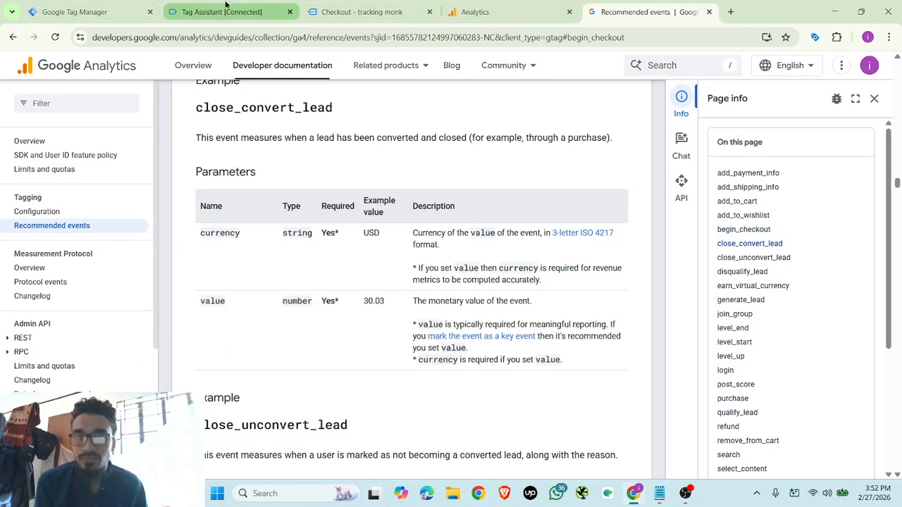
pyautogui.click(110, 10)
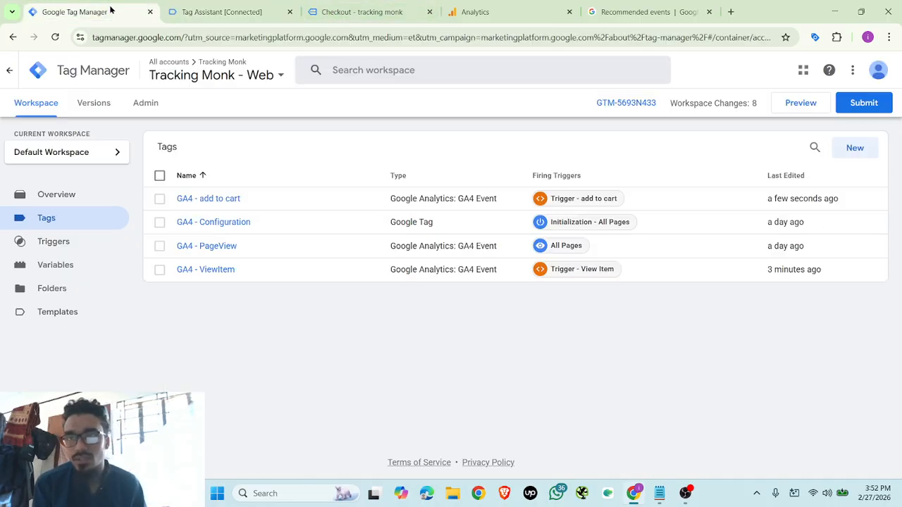
pyautogui.click(242, 12)
pyautogui.scroll(2, 248, 233)
pyautogui.scroll(4, 248, 233)
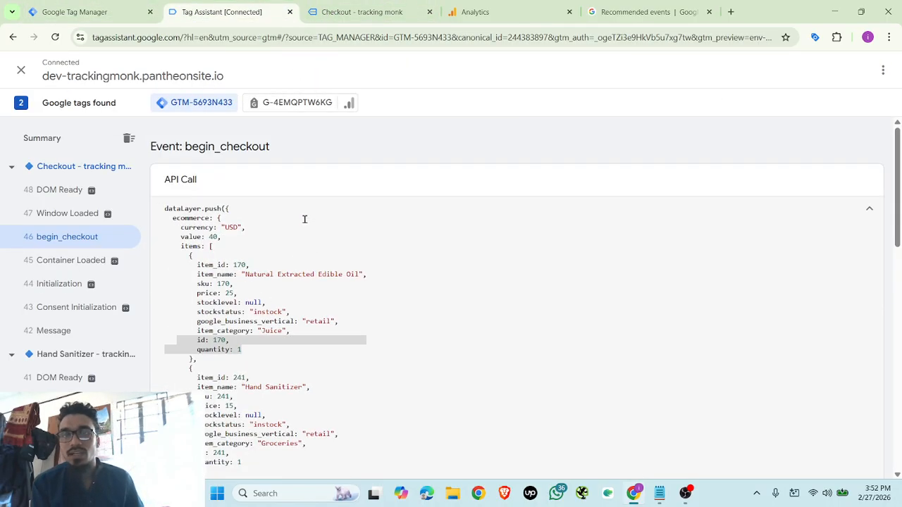
pyautogui.scroll(-2, 313, 211)
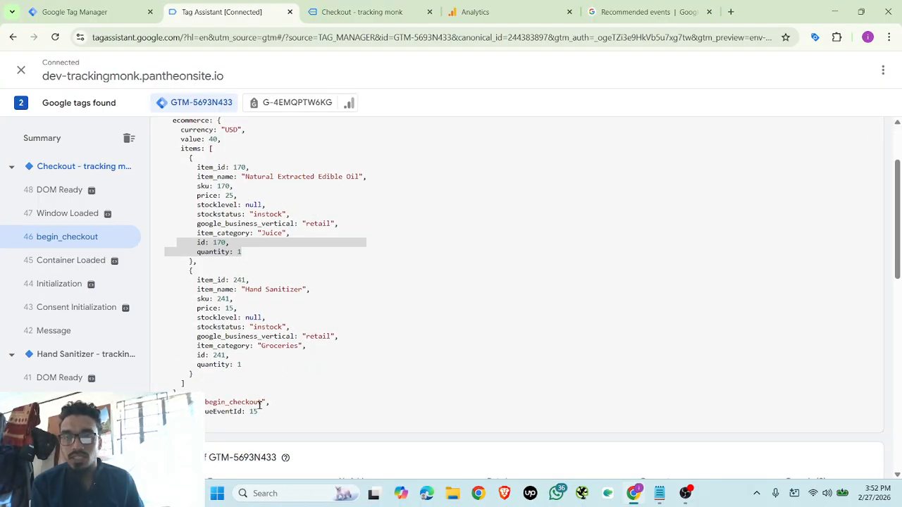
pyautogui.moveTo(262, 403); pyautogui.dragTo(205, 403)
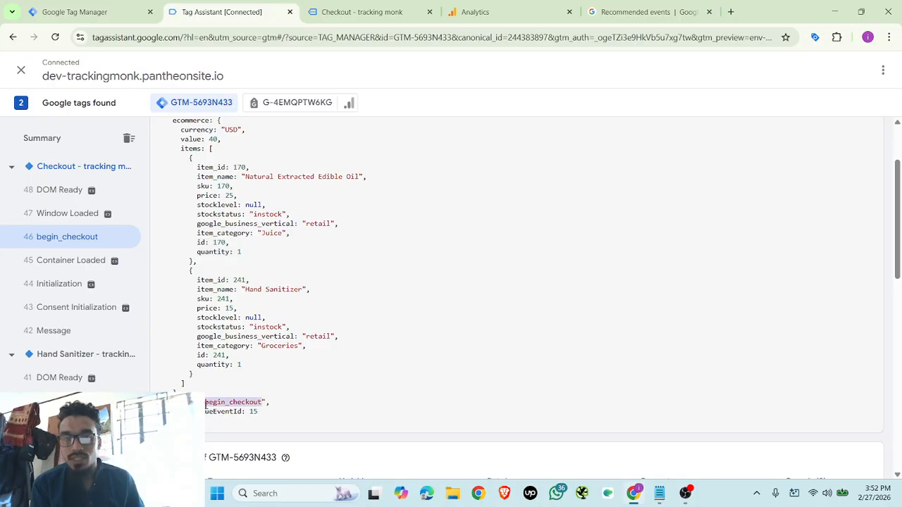
pyautogui.scroll(2, 342, 223)
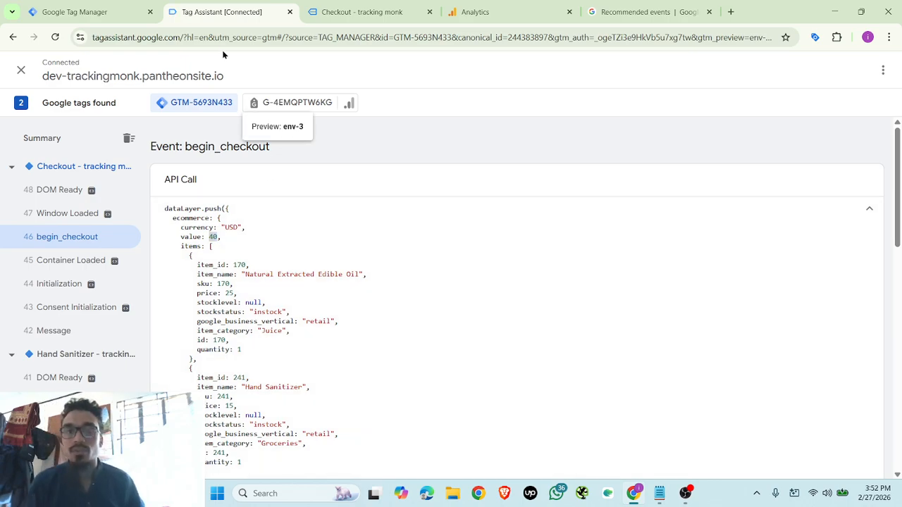
# In the store, add one more Natural Extracted Edible Oil to the cart from its product page and proceed to checkout
pyautogui.click(366, 12)
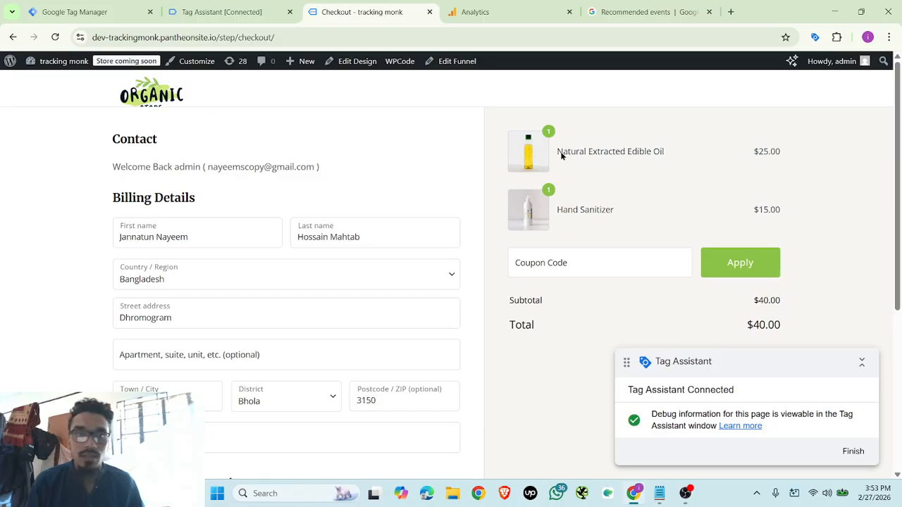
pyautogui.click(139, 94)
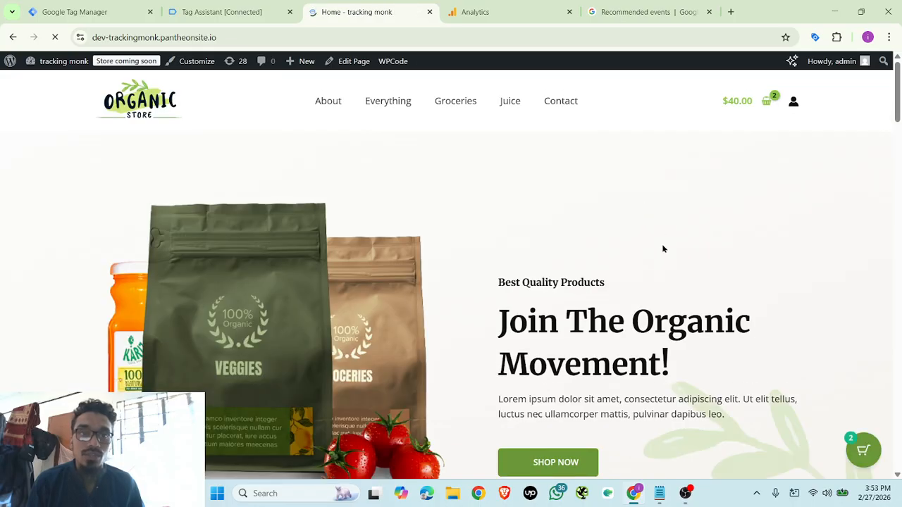
pyautogui.scroll(-10, 662, 250)
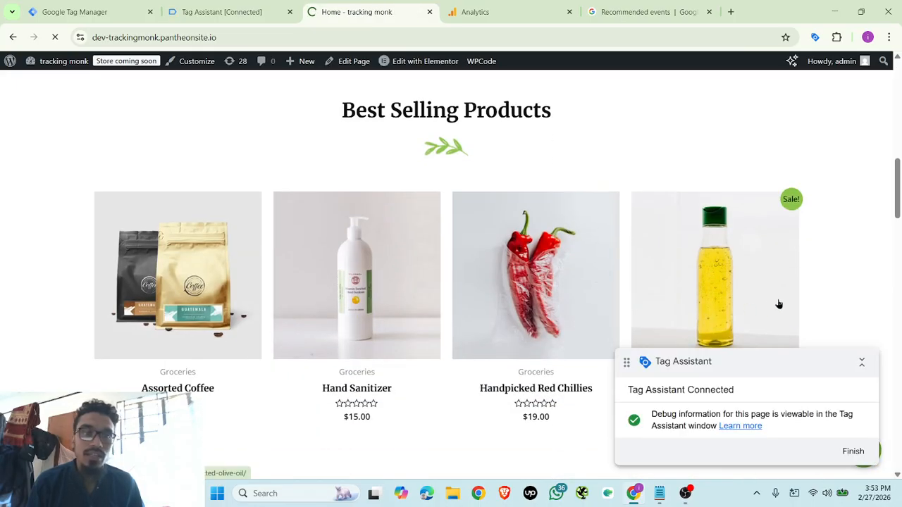
pyautogui.click(778, 303)
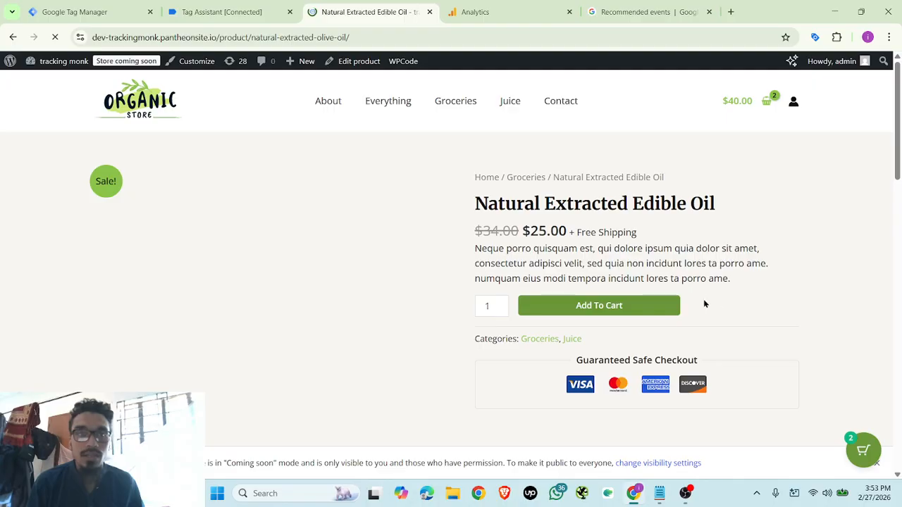
pyautogui.click(616, 302)
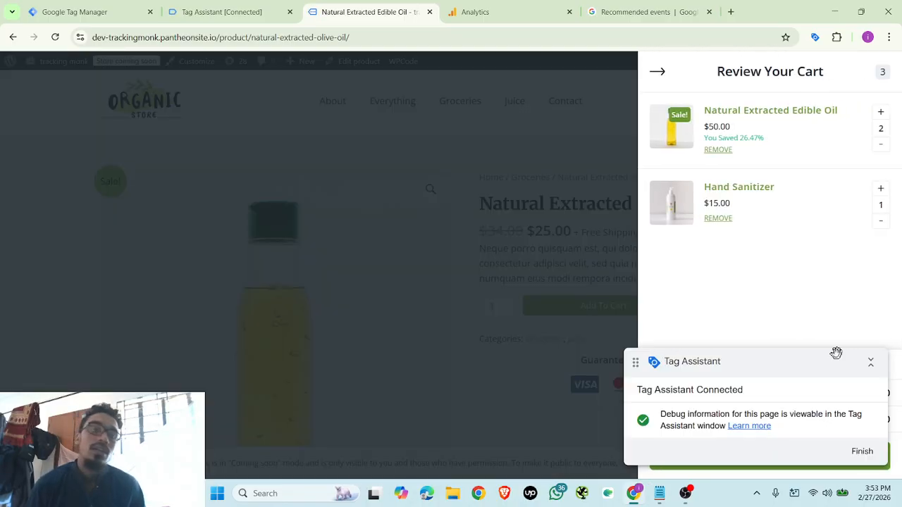
pyautogui.moveTo(836, 352); pyautogui.dragTo(824, 278)
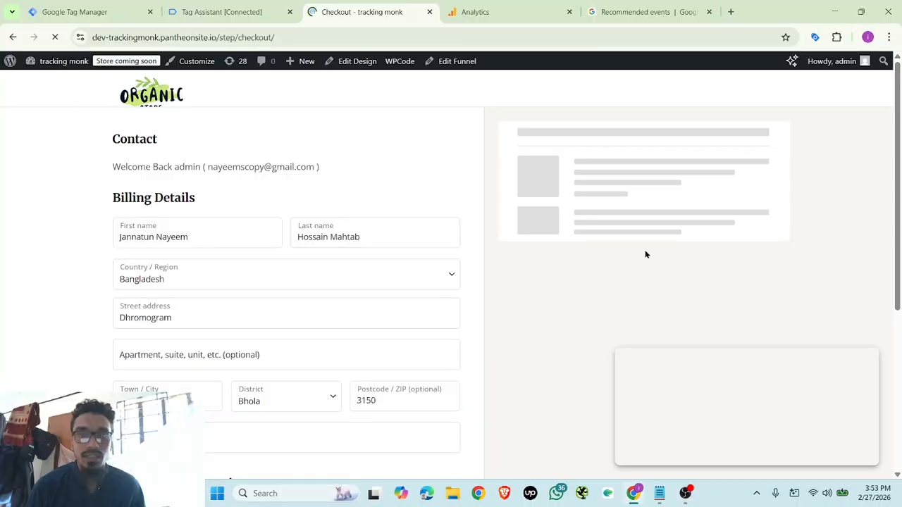
# Check the oil's quantity in the newest begin_checkout event in Tag Assistant against the quantity line of the items script in Notepad
pyautogui.click(221, 11)
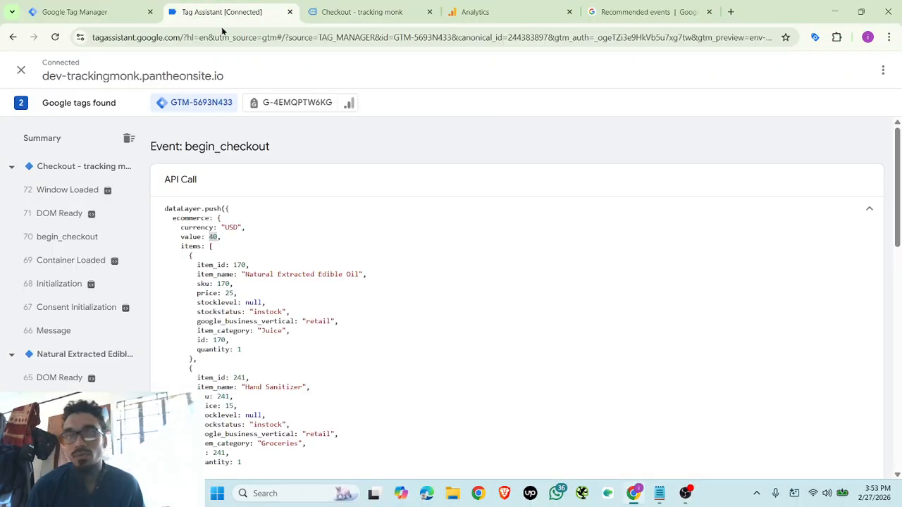
pyautogui.click(68, 241)
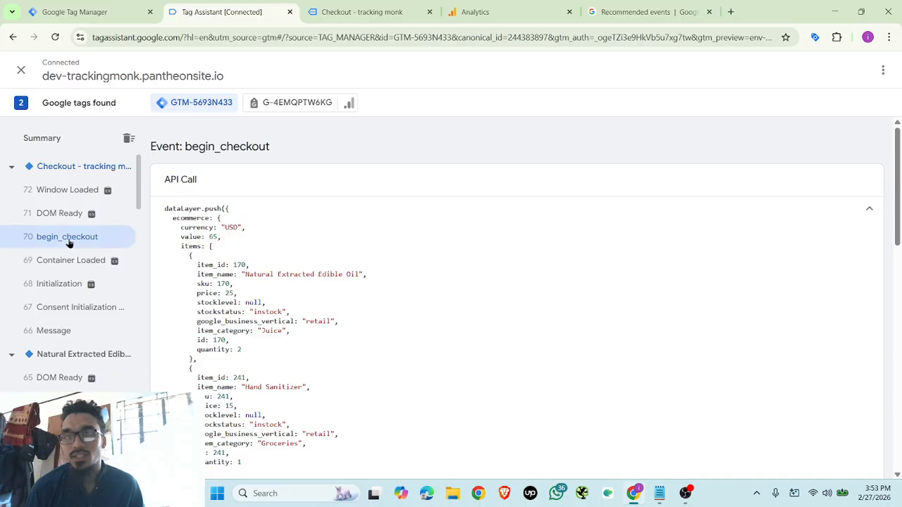
pyautogui.scroll(-1, 328, 271)
pyautogui.moveTo(246, 255); pyautogui.dragTo(181, 249)
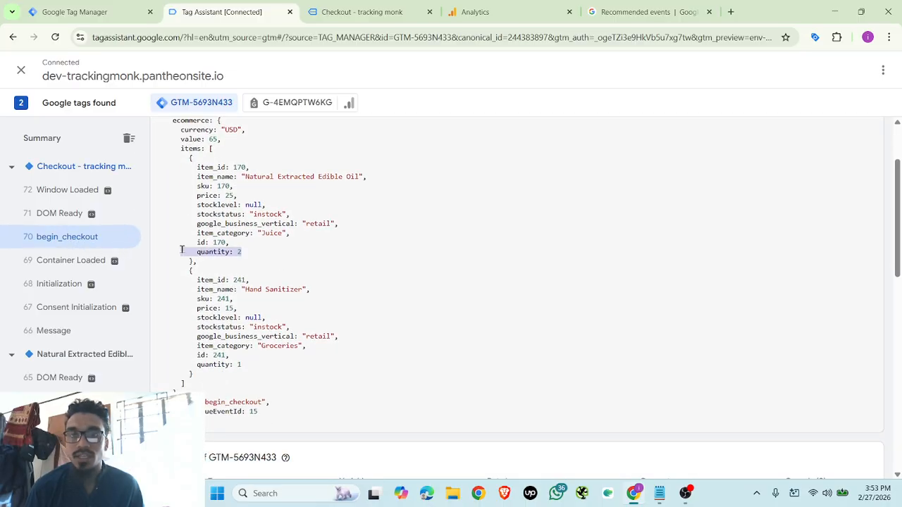
pyautogui.click(659, 493)
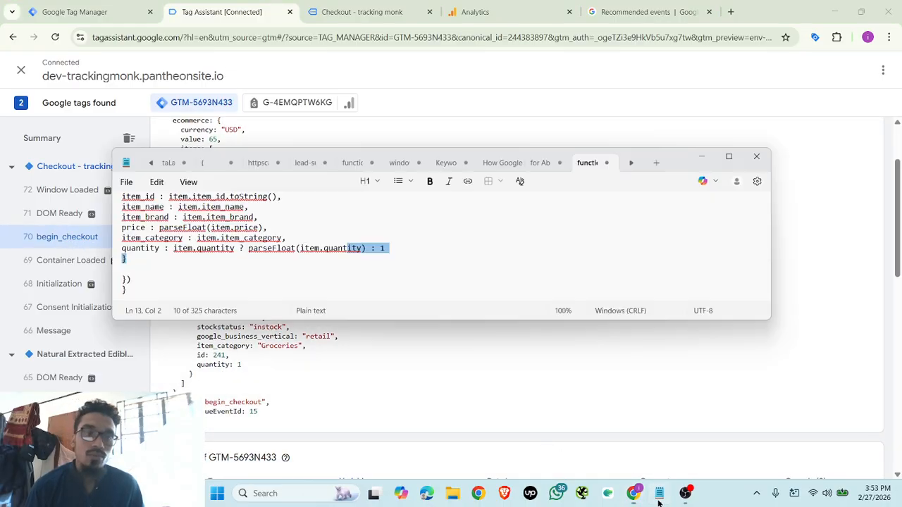
pyautogui.click(400, 252)
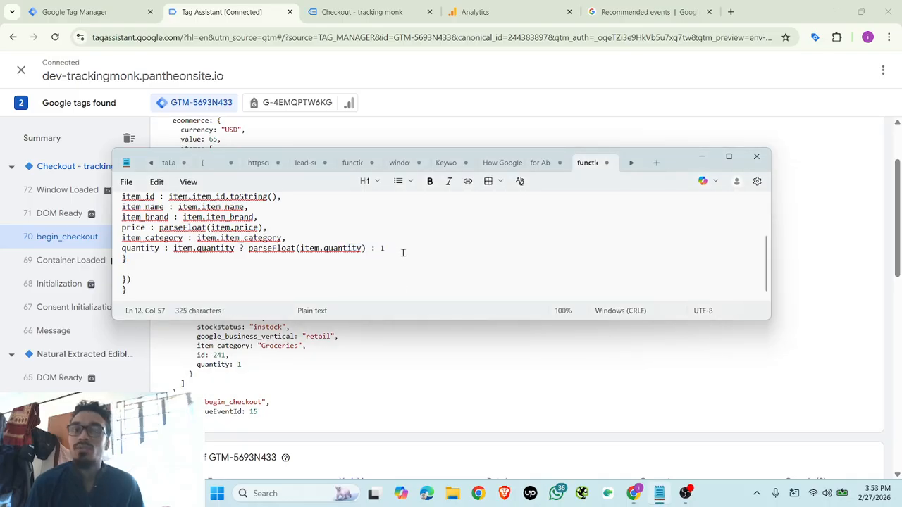
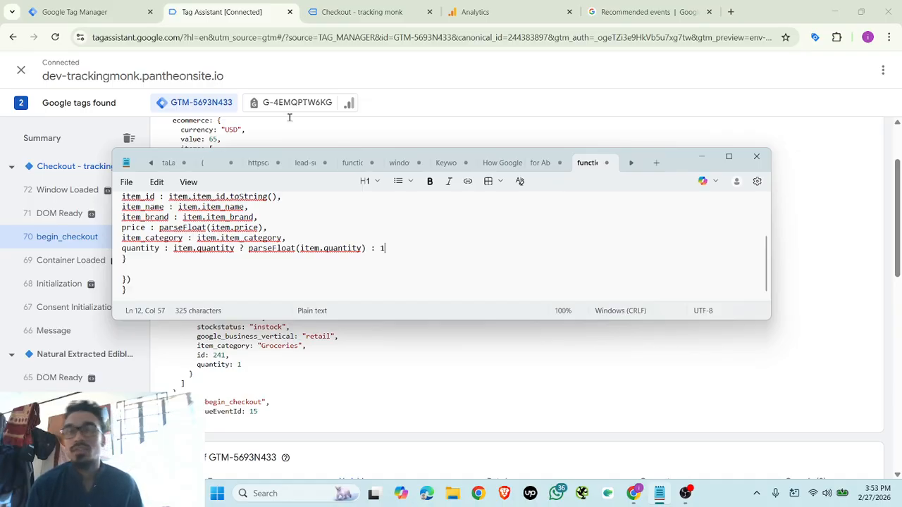
# Return to Tag Assistant and recheck the newest begin_checkout event's value, item prices and quantities
pyautogui.click(95, 12)
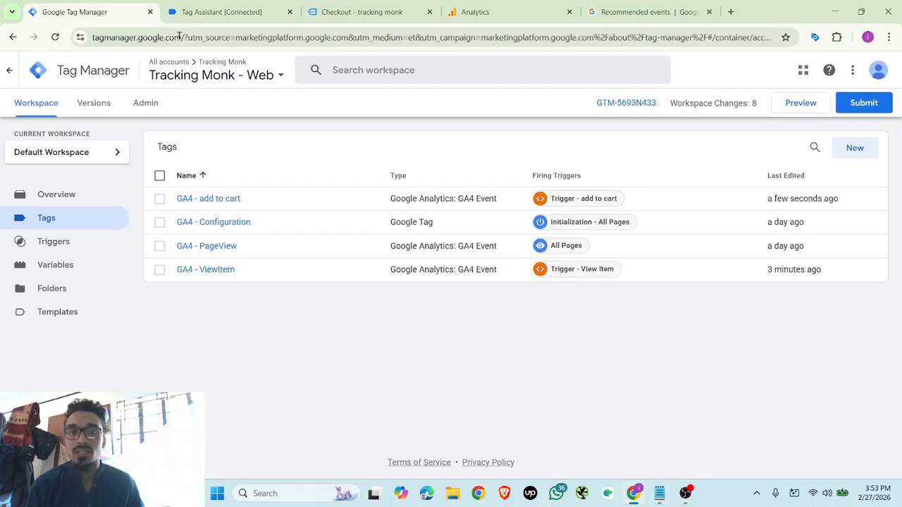
pyautogui.click(345, 6)
pyautogui.click(246, 5)
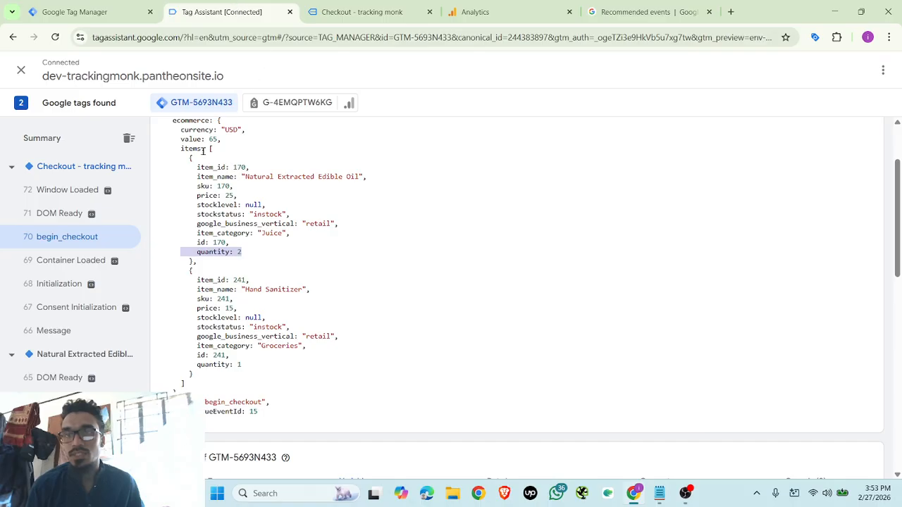
pyautogui.scroll(2, 243, 243)
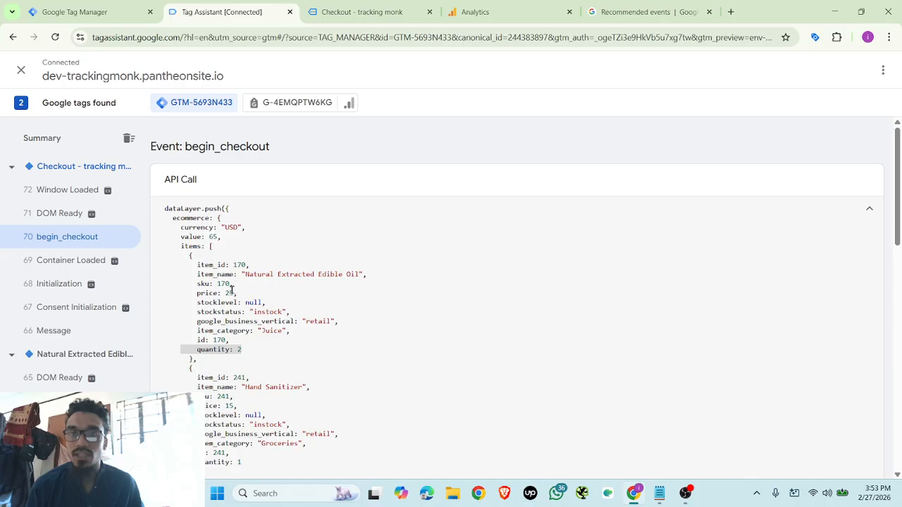
# In Google Tag Manager, make a copy of the GA4 - ViewItem tag
pyautogui.click(71, 11)
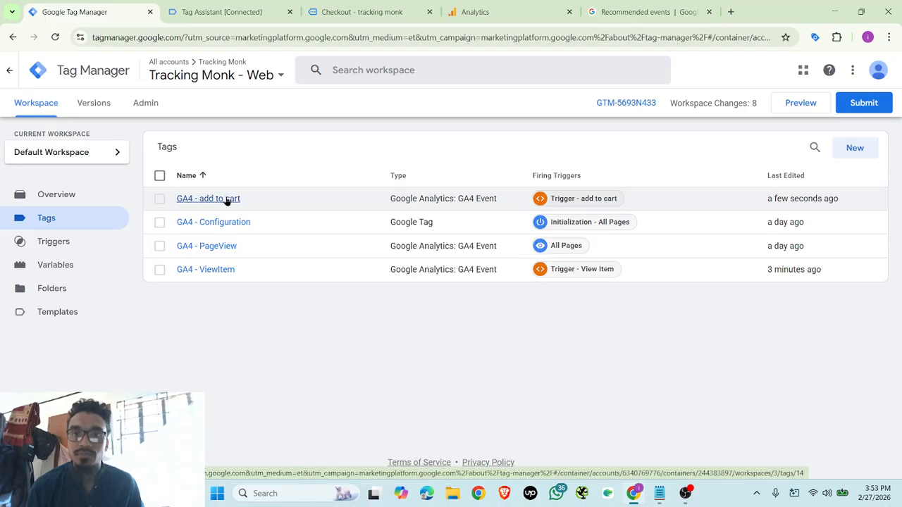
pyautogui.click(218, 269)
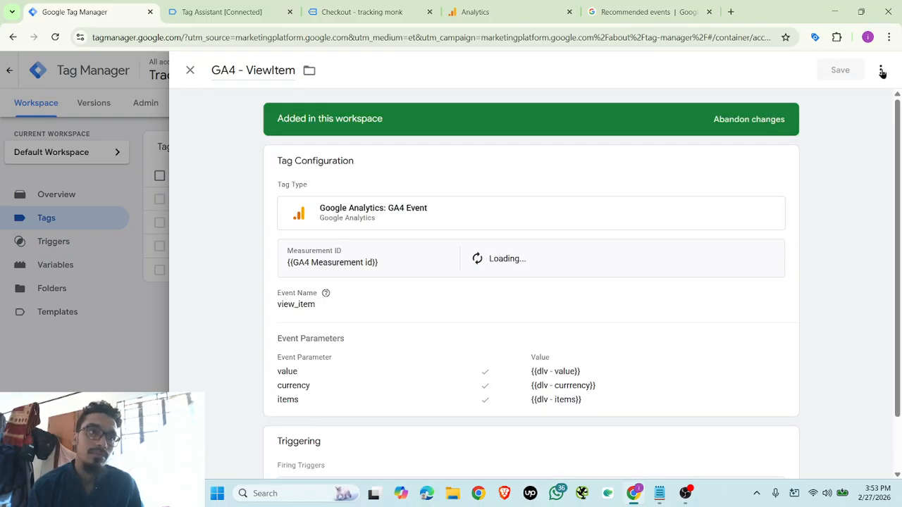
pyautogui.click(880, 70)
pyautogui.click(869, 97)
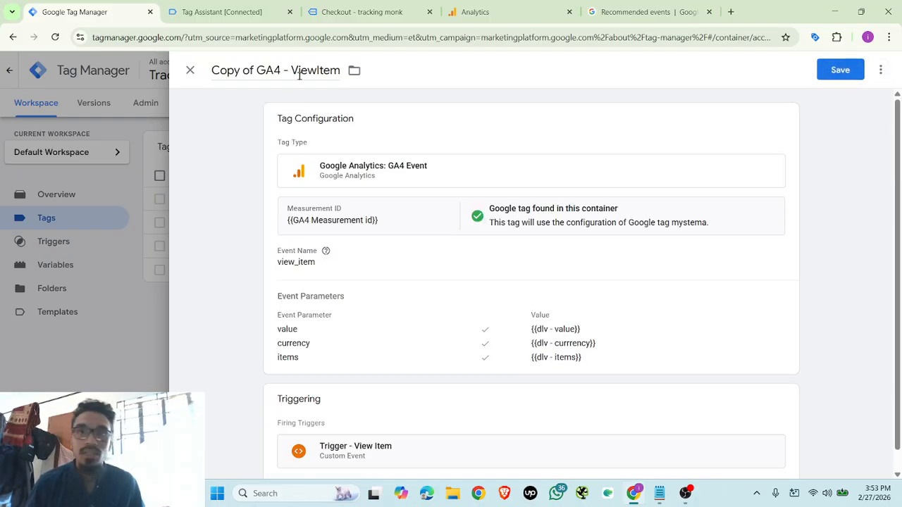
# Rename the copied ViewItem tag as "GA4 - Begin Checkout"
pyautogui.moveTo(257, 71); pyautogui.dragTo(317, 70)
pyautogui.press('Home')
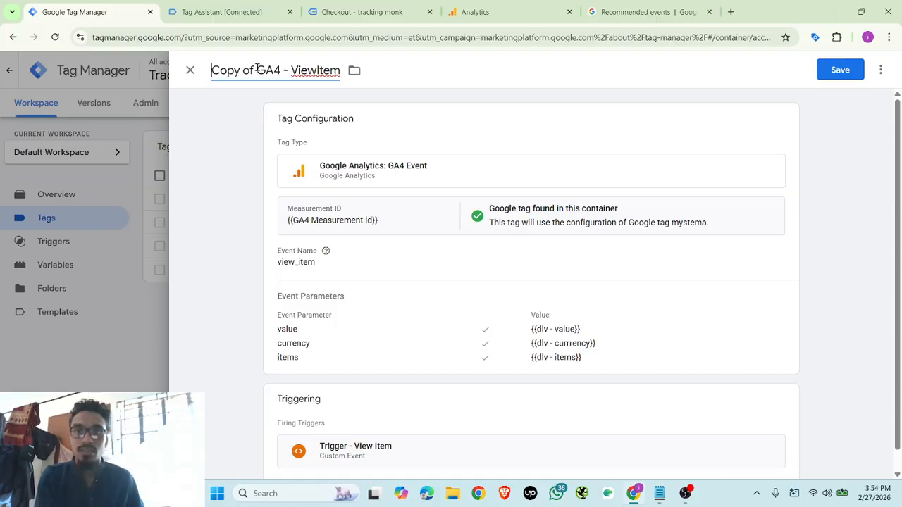
pyautogui.hotkey('shift', 'Home')
pyautogui.press('BackSpace')
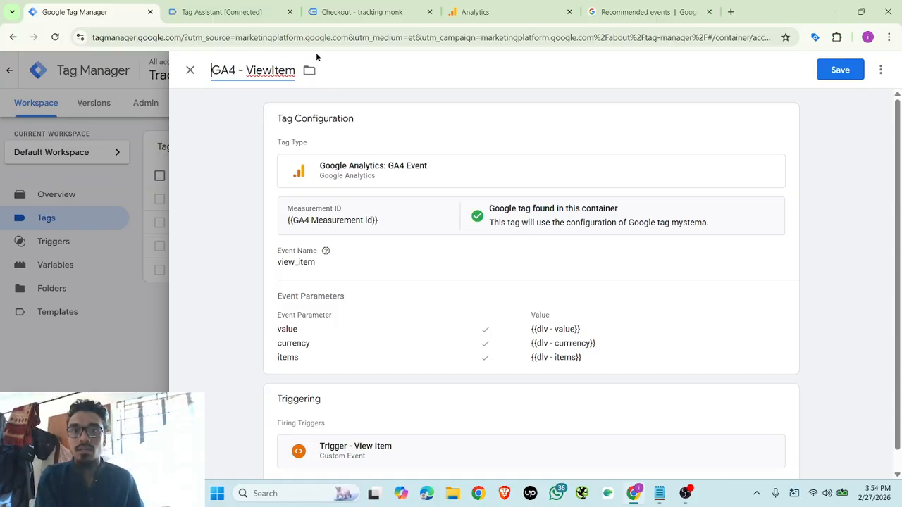
pyautogui.doubleClick(285, 71)
pyautogui.write('Beg')
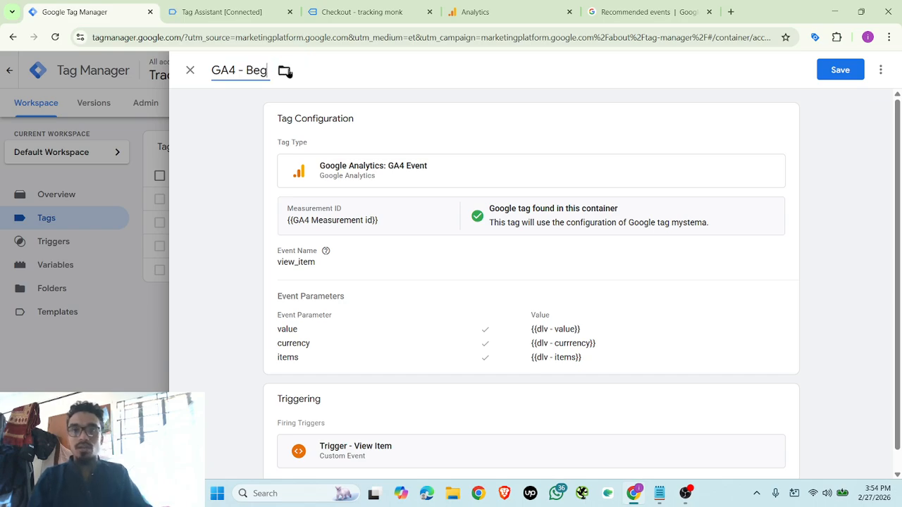
pyautogui.write('in Checkouit')
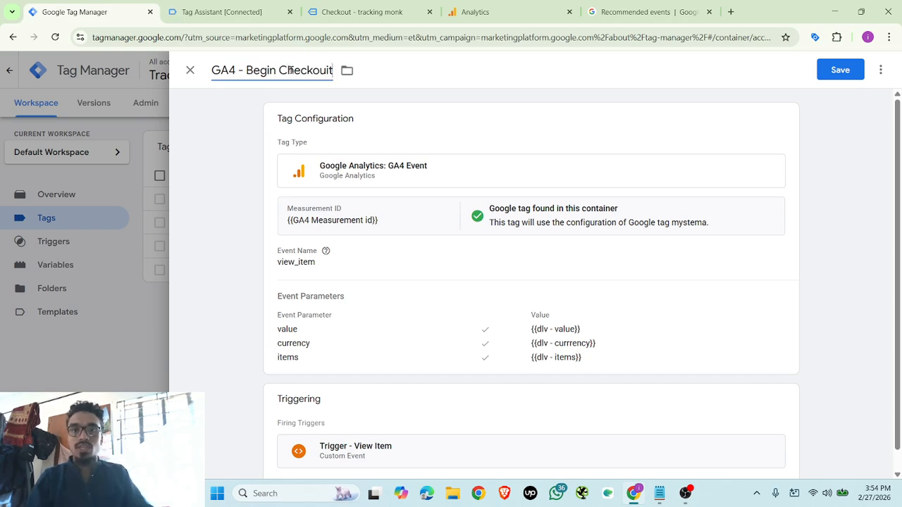
pyautogui.press('BackSpace')
pyautogui.press('BackSpace')
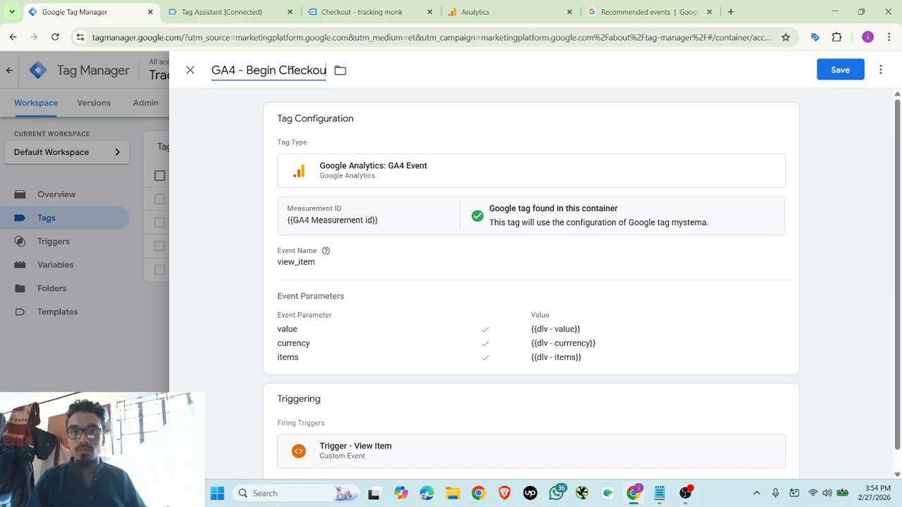
pyautogui.write('t')
# Open the tag's firing trigger, Trigger - View Item, and set its custom event name to begin_checkout
pyautogui.scroll(-1, 384, 282)
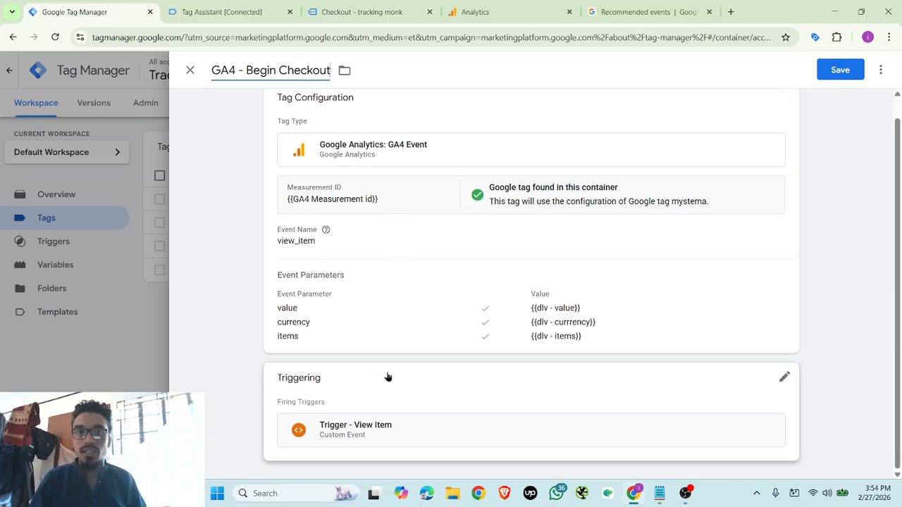
pyautogui.scroll(-1, 398, 397)
pyautogui.click(396, 404)
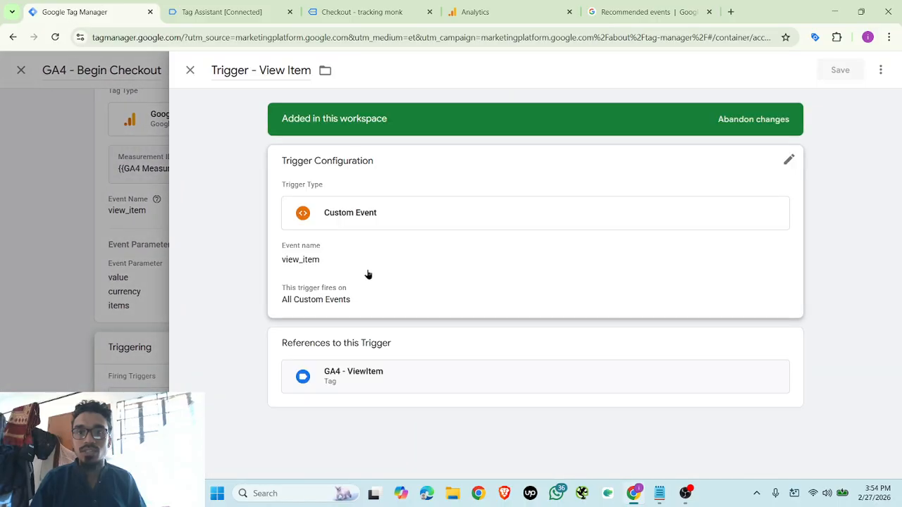
pyautogui.click(362, 262)
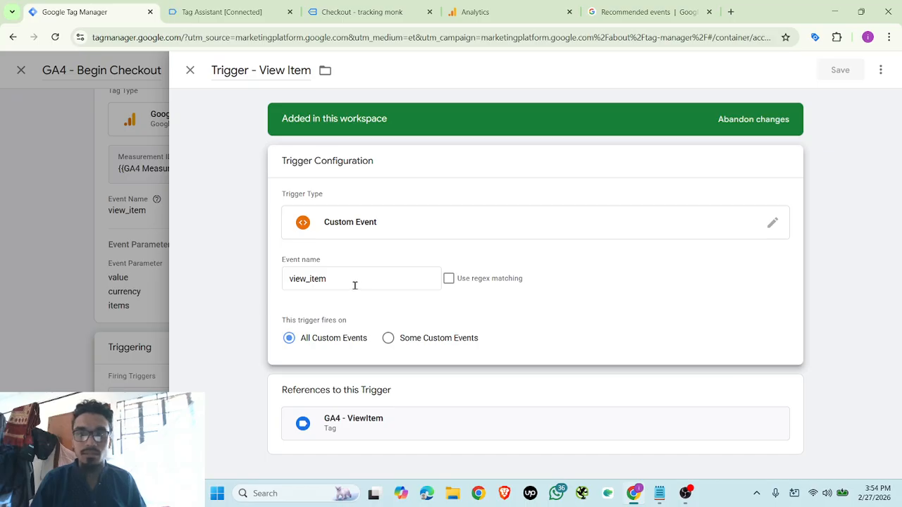
pyautogui.click(355, 280)
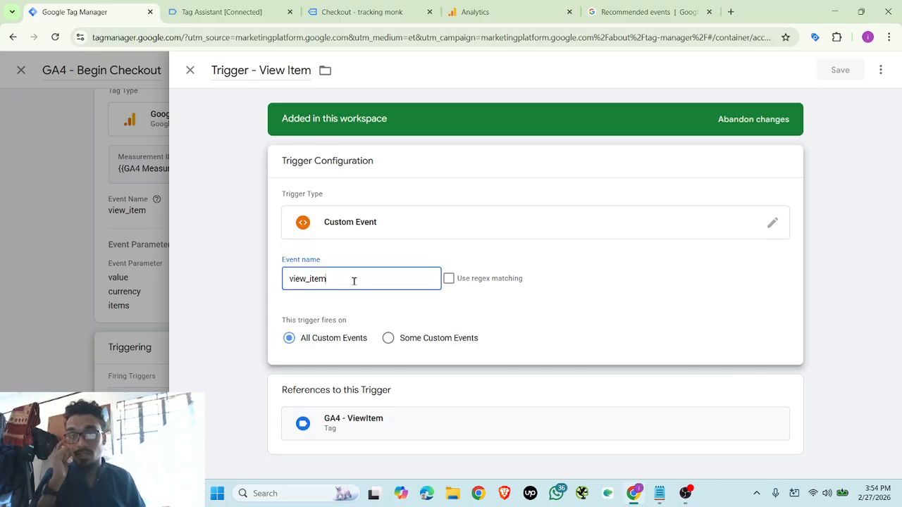
pyautogui.doubleClick(353, 281)
pyautogui.hotkey('ctrl', 'v')
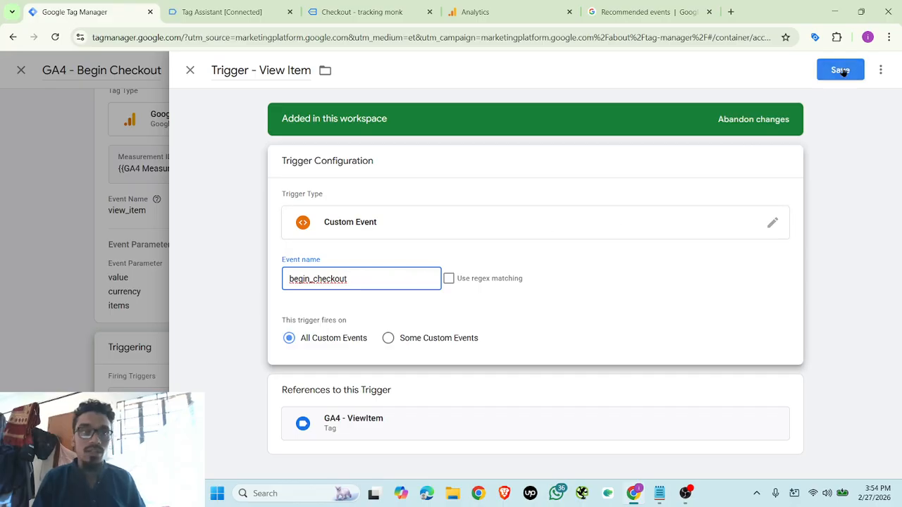
# Rename the trigger as "Trigger - Begin Checkout" and save it
pyautogui.click(259, 70)
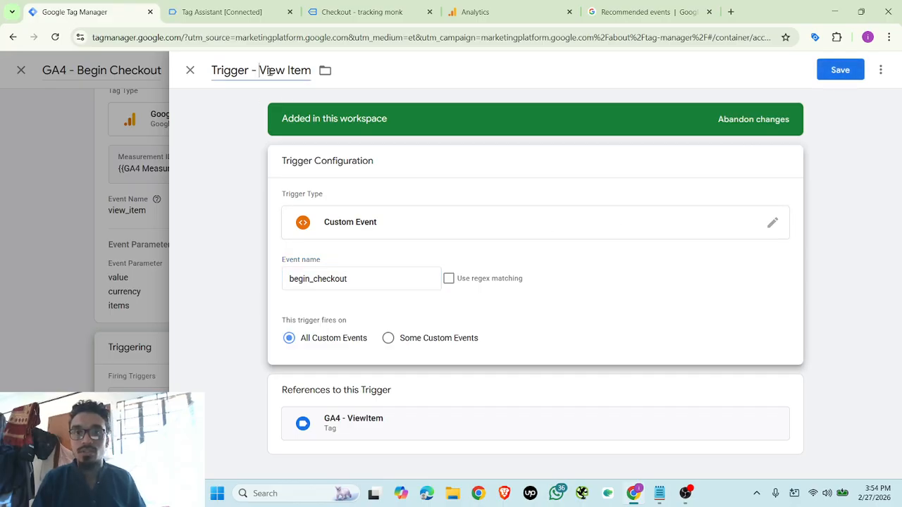
pyautogui.moveTo(260, 70); pyautogui.dragTo(310, 70)
pyautogui.write('Beg')
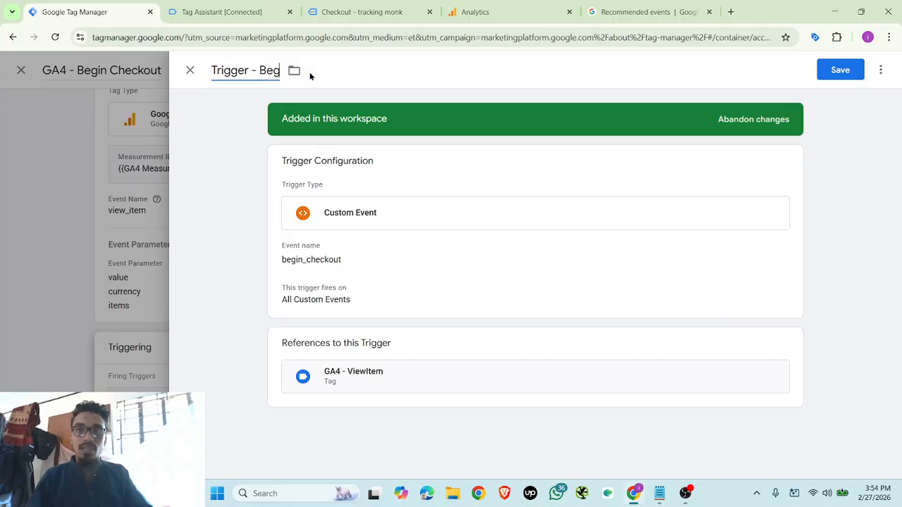
pyautogui.write('in Checkout')
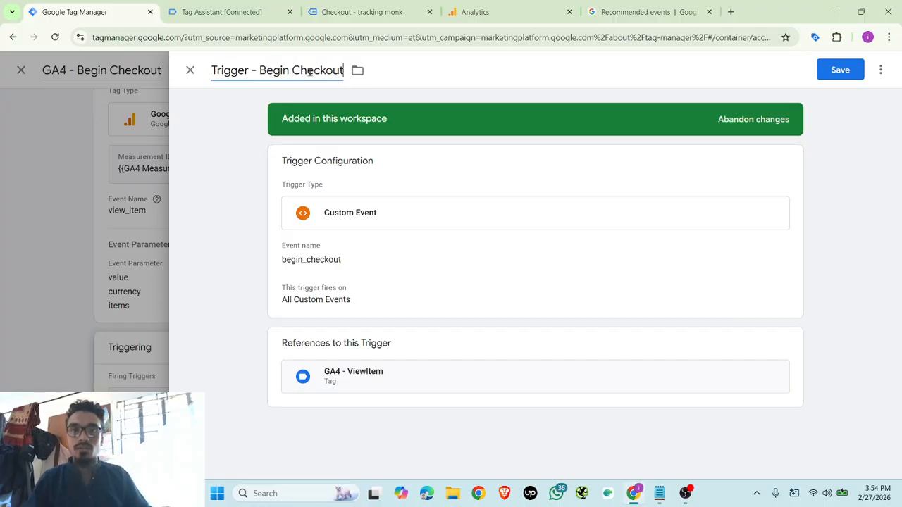
pyautogui.click(832, 72)
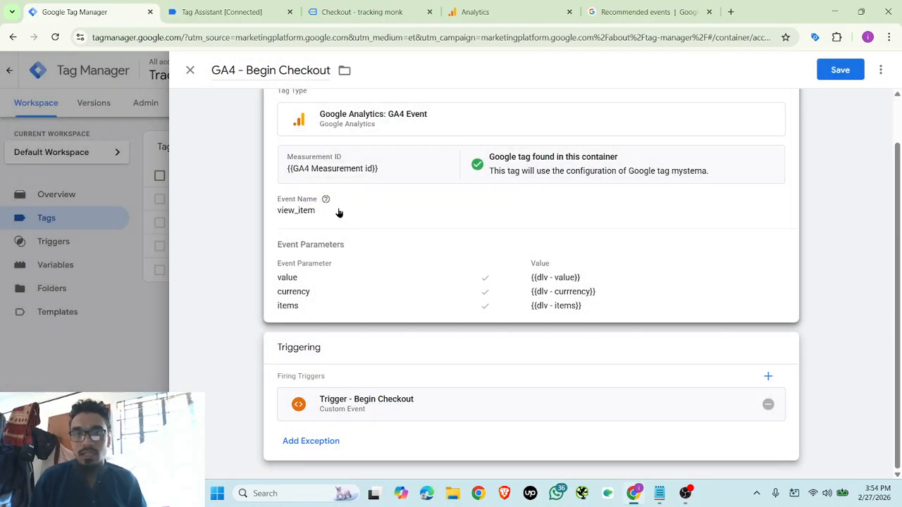
# Set the GA4 - Begin Checkout tag's event name to begin_checkout
pyautogui.click(336, 209)
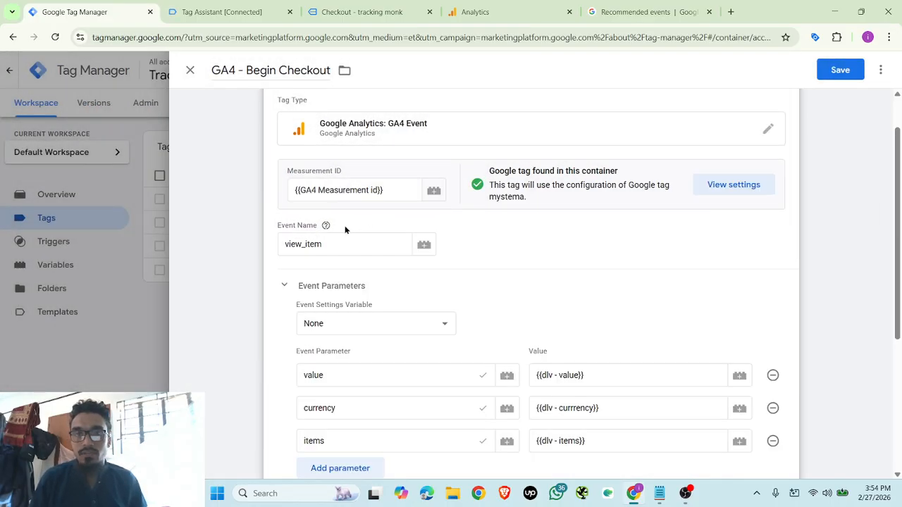
pyautogui.click(336, 245)
pyautogui.hotkey('ctrl', 'a')
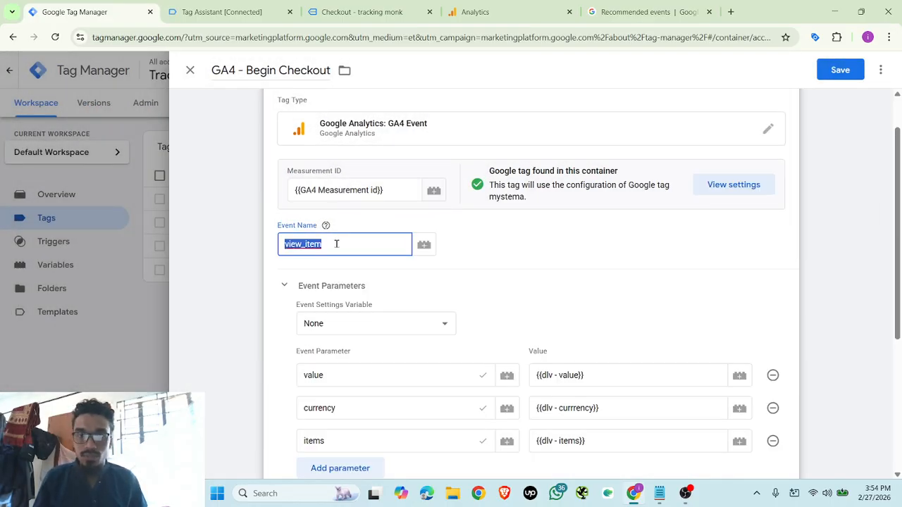
pyautogui.write('begin_checkout')
# Switch to the GA4 Recommended events documentation and look over the begin_checkout and add_to_wishlist parameter sections
pyautogui.click(493, 12)
pyautogui.click(652, 12)
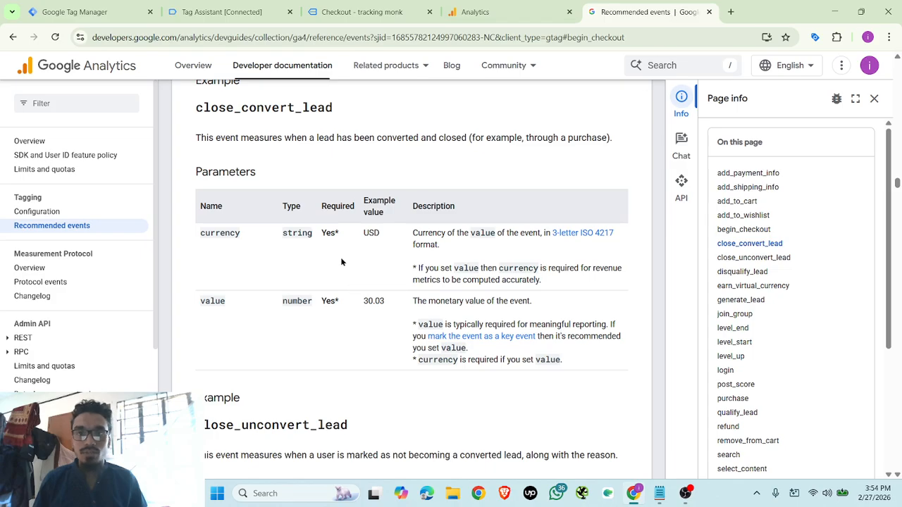
pyautogui.scroll(15, 340, 257)
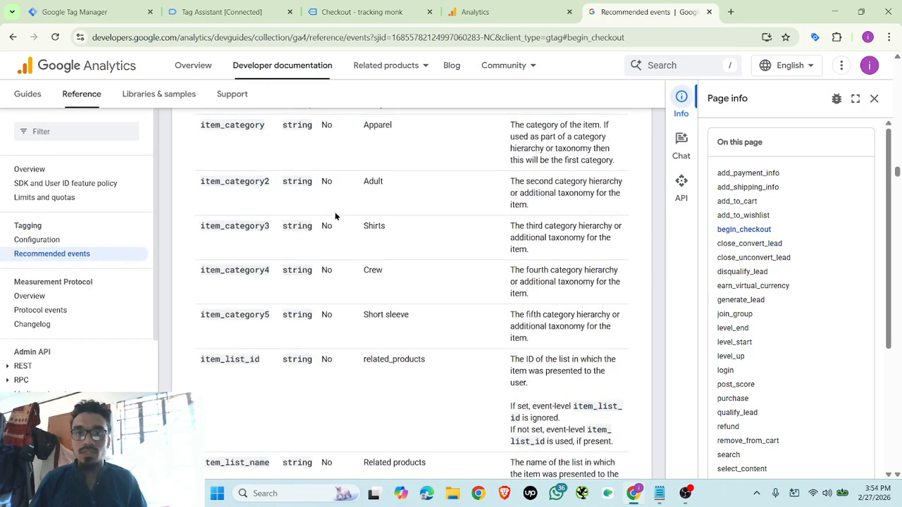
pyautogui.scroll(15, 343, 211)
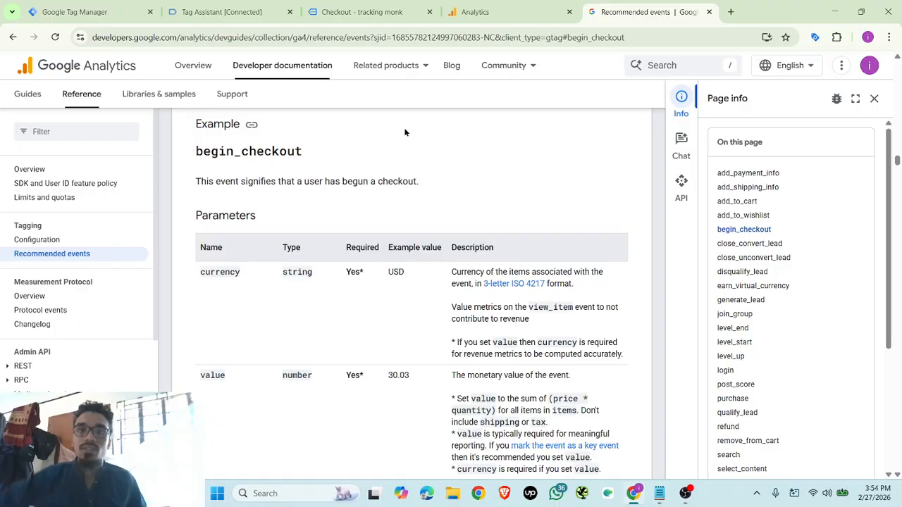
pyautogui.scroll(10, 311, 148)
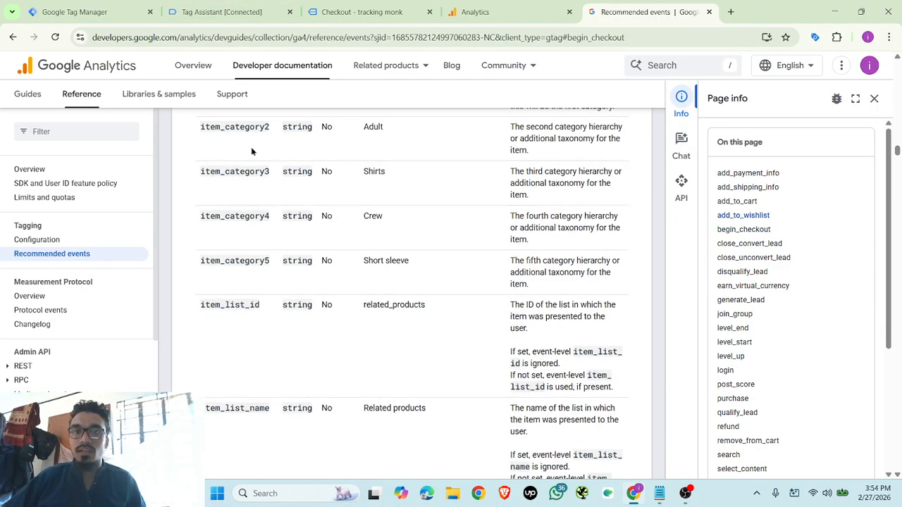
pyautogui.scroll(15, 279, 149)
pyautogui.scroll(-5, 281, 150)
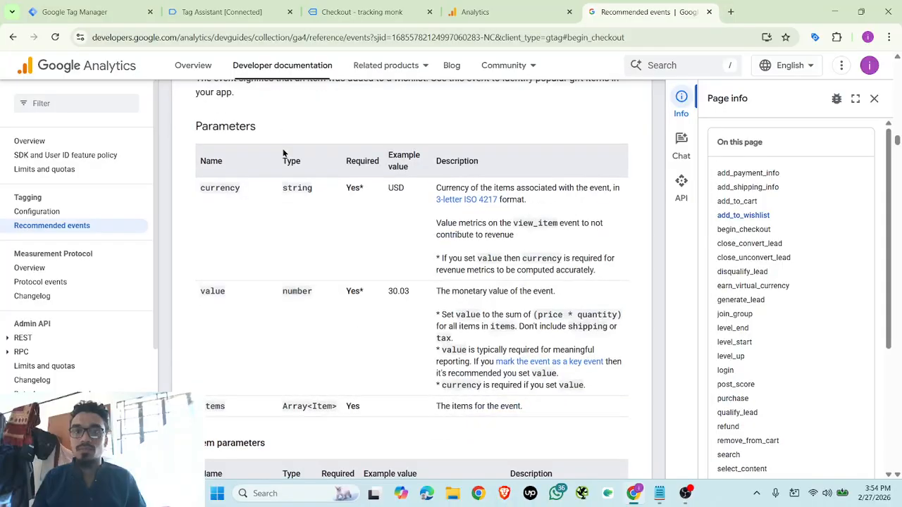
pyautogui.scroll(5, 283, 150)
# Search the documentation page for "purchase" and go to the purchase event's section
pyautogui.hotkey('ctrl', 'f')
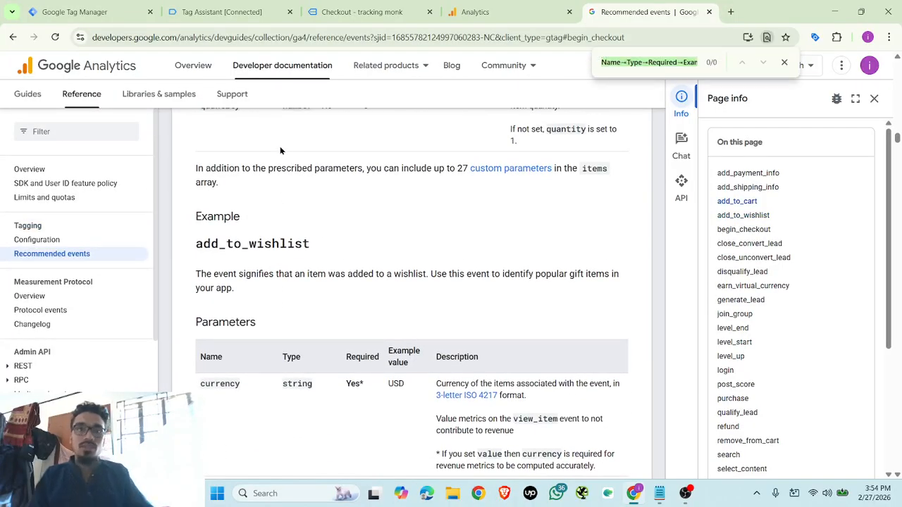
pyautogui.write('purchas')
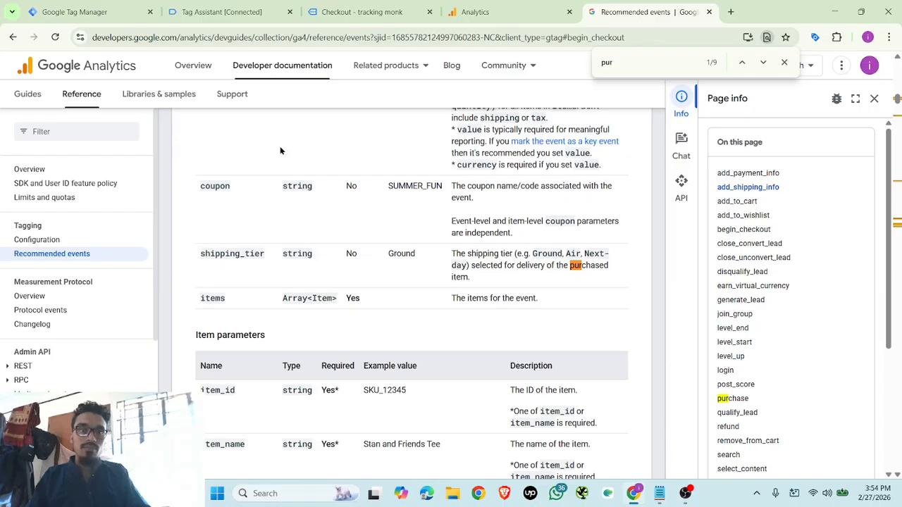
pyautogui.press('Return')
pyautogui.press('Return')
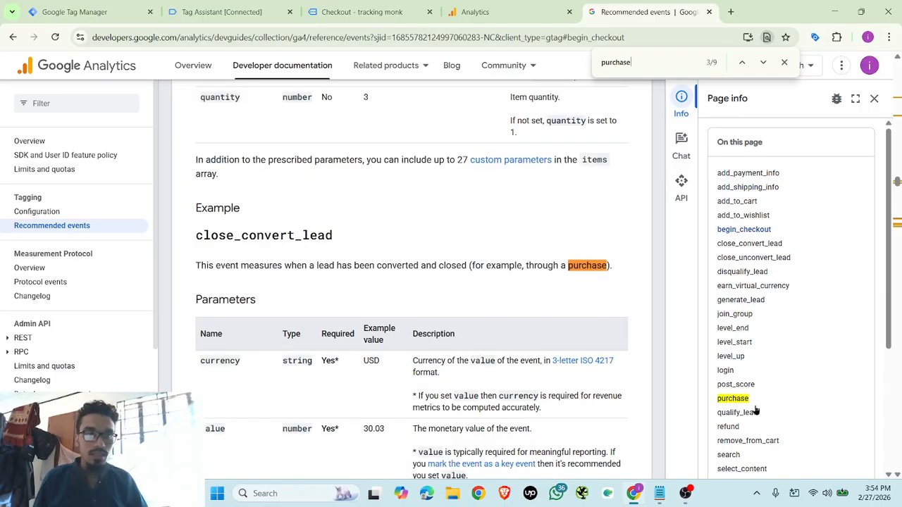
pyautogui.click(732, 398)
# Examine the purchase event's parameters, including currency, value, customer_type, transaction_id, coupon, shipping, tax and items
pyautogui.scroll(-2, 315, 301)
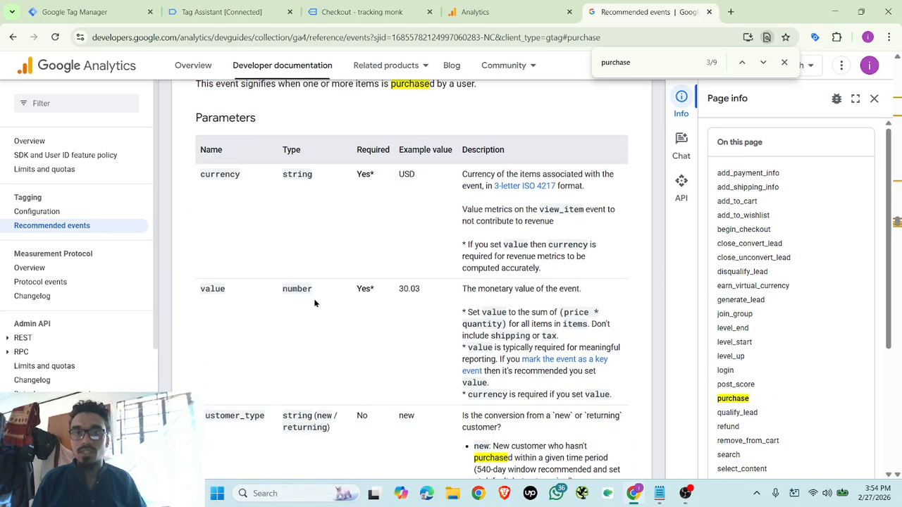
pyautogui.scroll(-3, 313, 350)
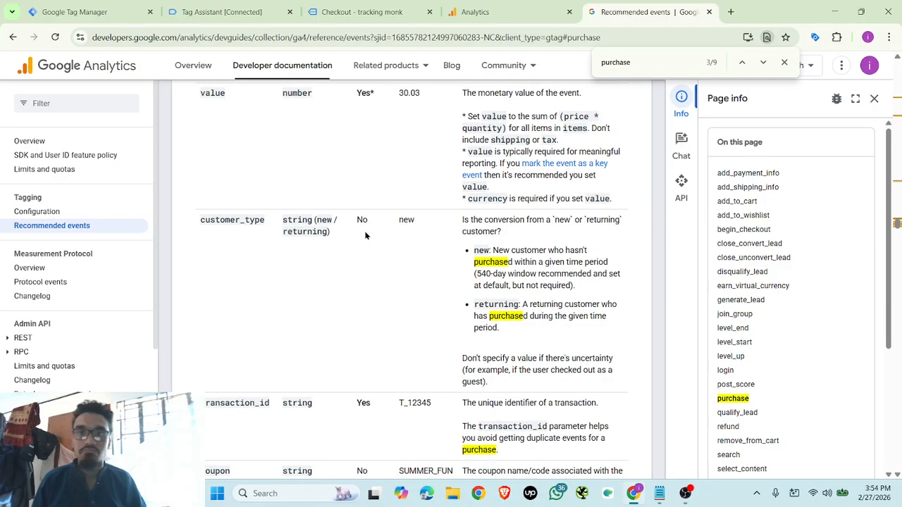
pyautogui.scroll(-3, 245, 250)
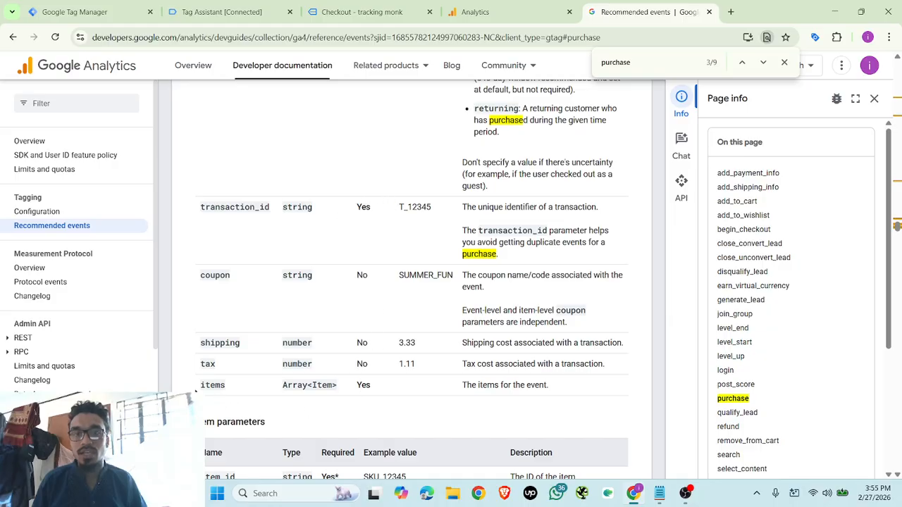
pyautogui.moveTo(269, 210); pyautogui.dragTo(192, 210)
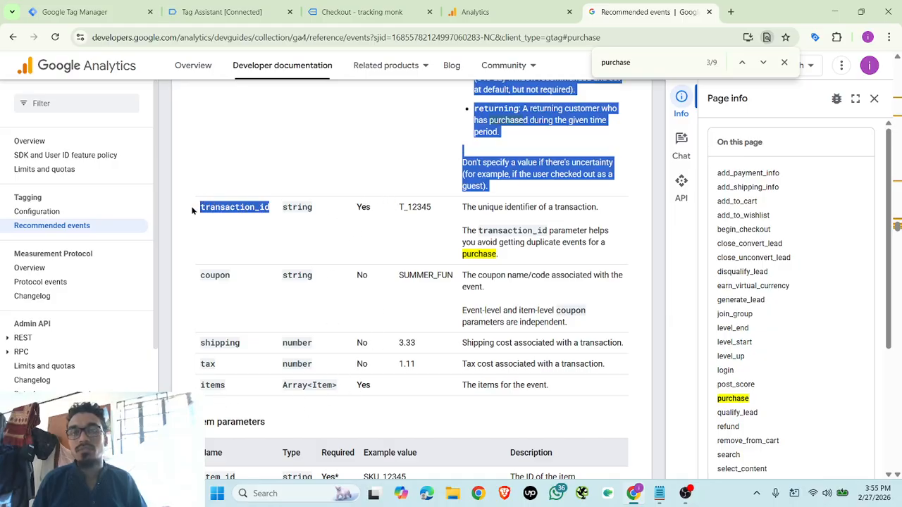
pyautogui.scroll(3, 383, 195)
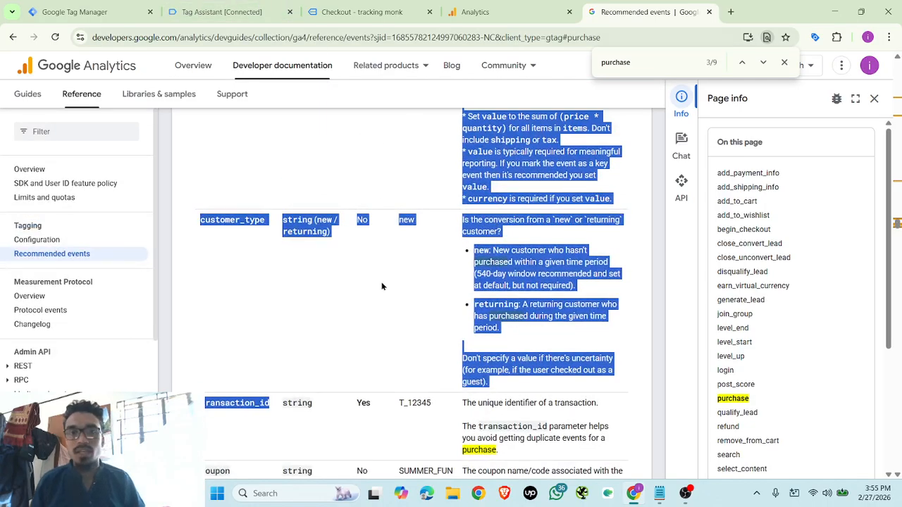
pyautogui.scroll(3, 253, 282)
pyautogui.click(242, 239)
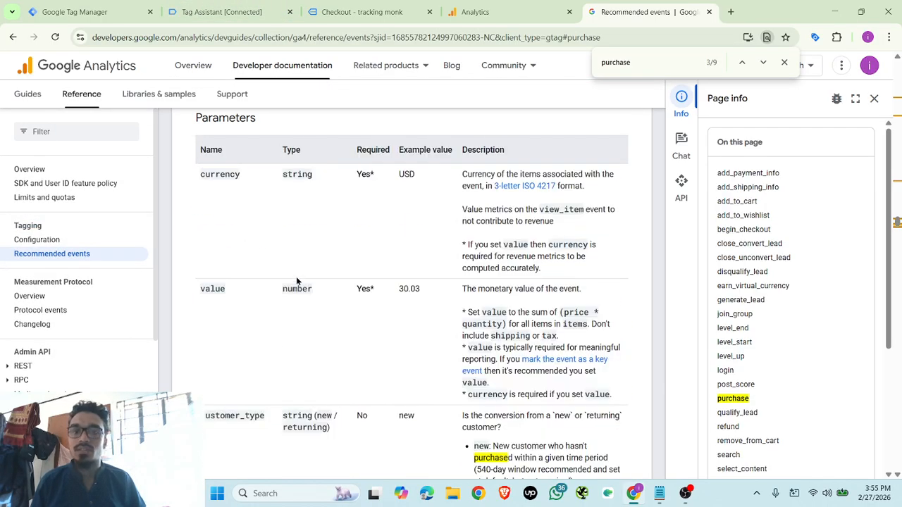
pyautogui.scroll(-6, 305, 305)
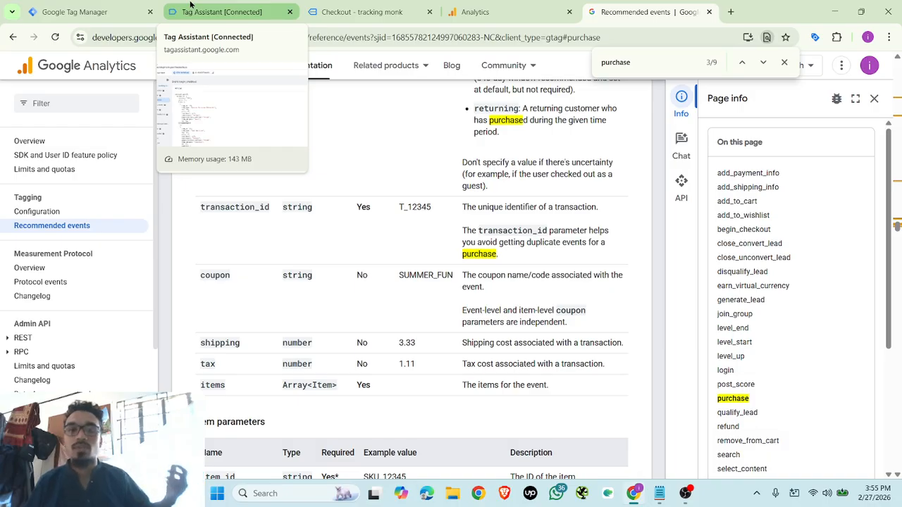
# Return to Google Tag Manager, save the GA4 - Begin Checkout tag, and switch to the store's checkout page
pyautogui.click(211, 11)
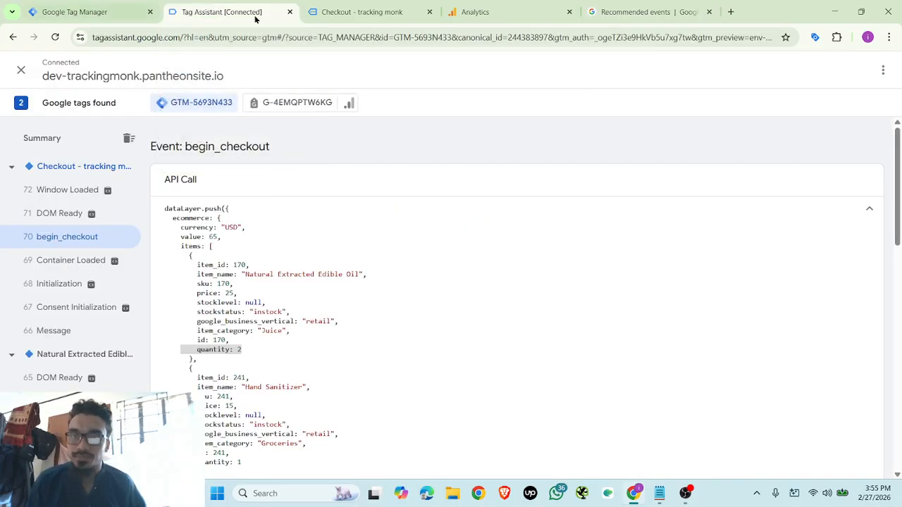
pyautogui.click(74, 11)
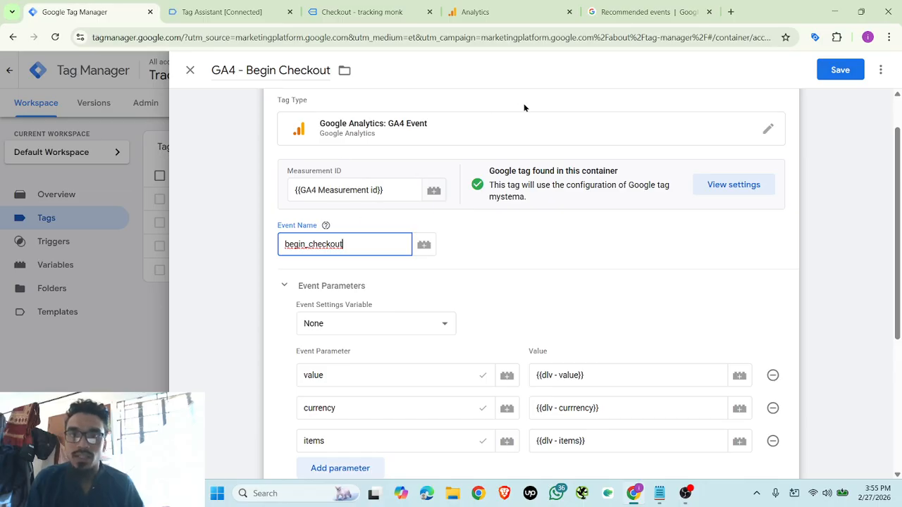
pyautogui.click(838, 69)
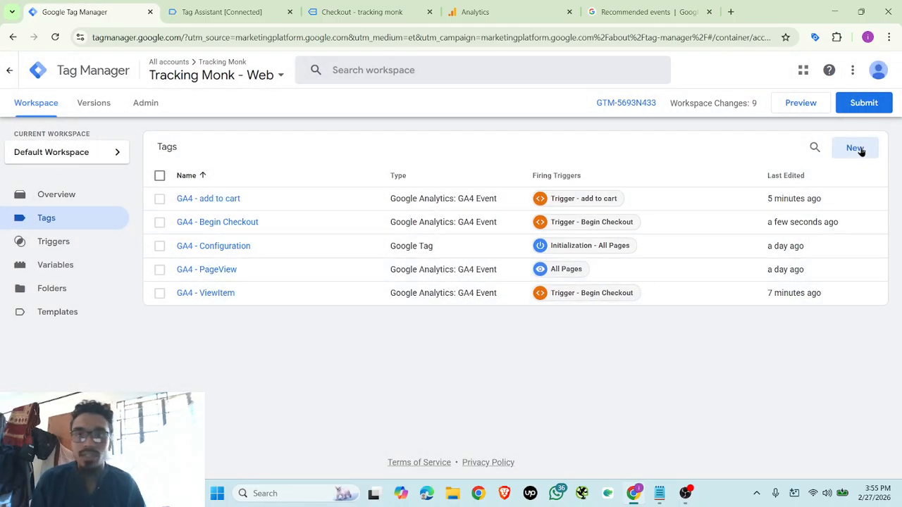
pyautogui.click(361, 11)
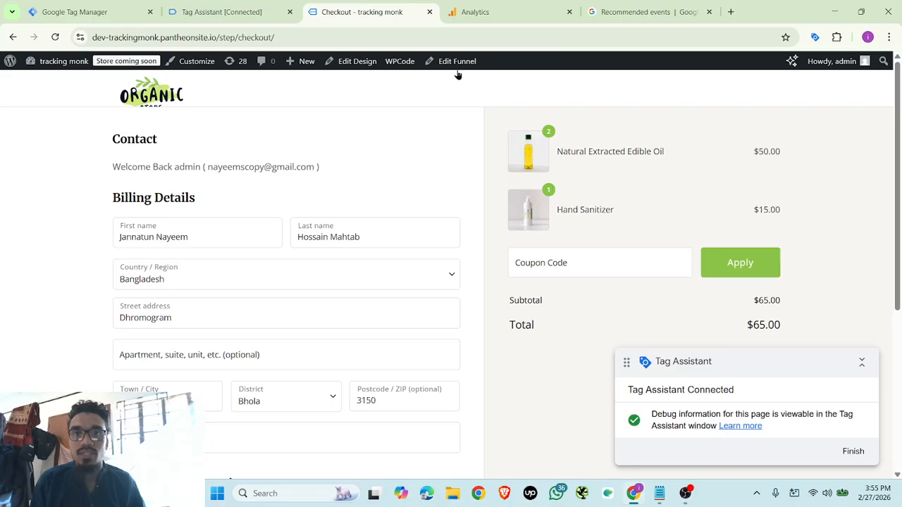
# Place the test order from the store's checkout page using cash on delivery
pyautogui.scroll(-2, 776, 275)
pyautogui.moveTo(748, 365); pyautogui.dragTo(736, 167)
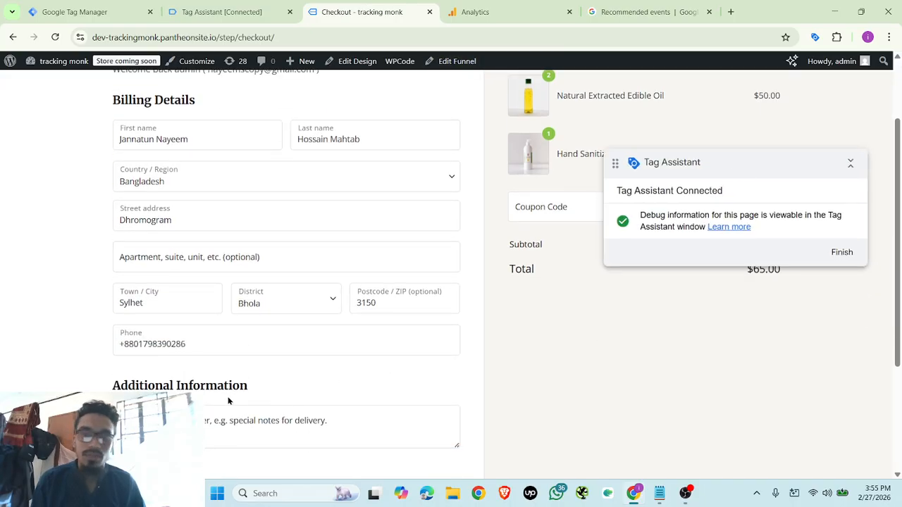
pyautogui.scroll(-3, 258, 392)
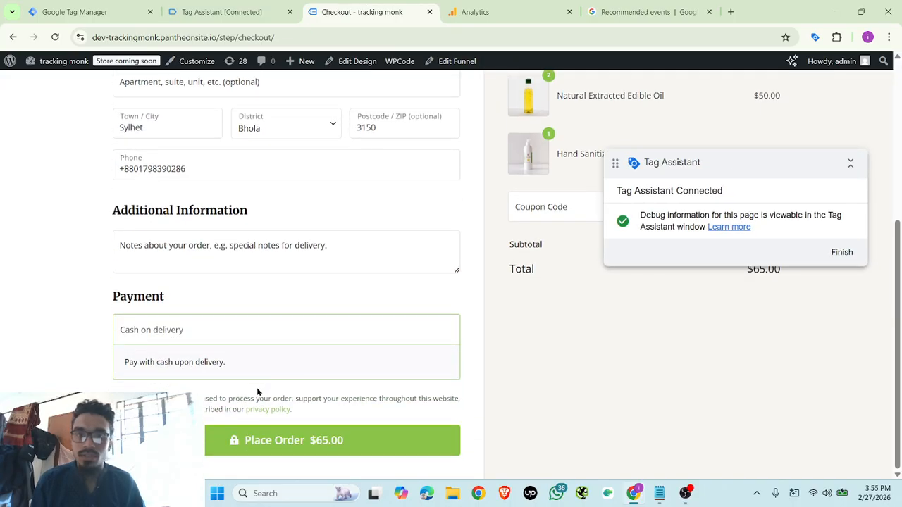
pyautogui.click(313, 442)
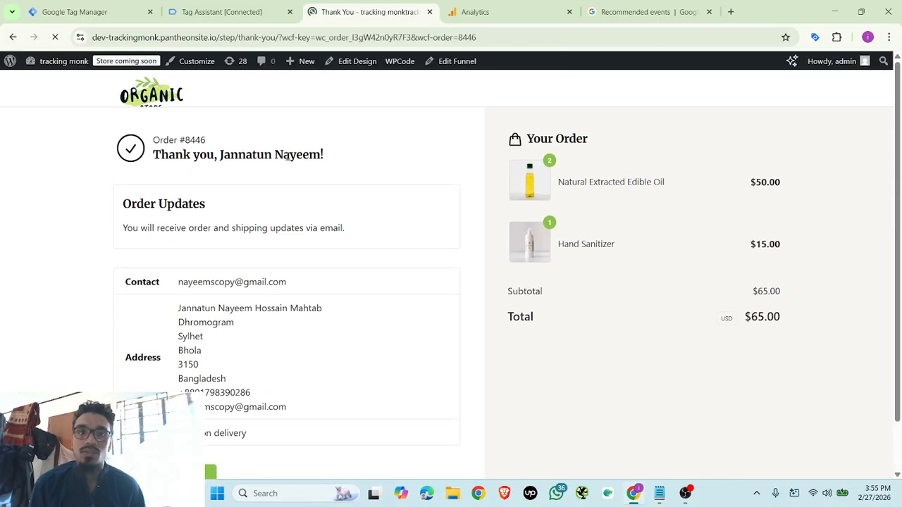
# Switch to Tag Assistant and examine the purchase event's data layer push, including its event name, ecommerce parameters and items
pyautogui.click(221, 11)
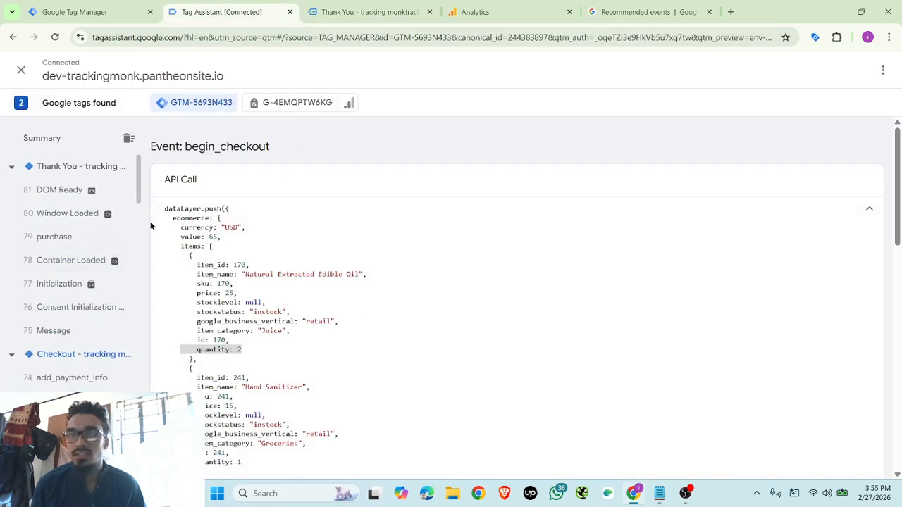
pyautogui.click(63, 240)
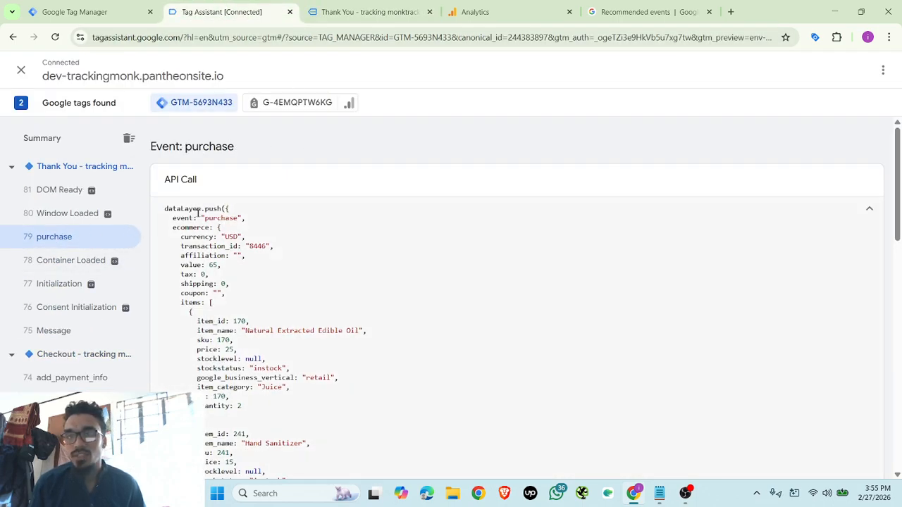
pyautogui.moveTo(234, 219); pyautogui.dragTo(203, 218)
pyautogui.click(222, 218)
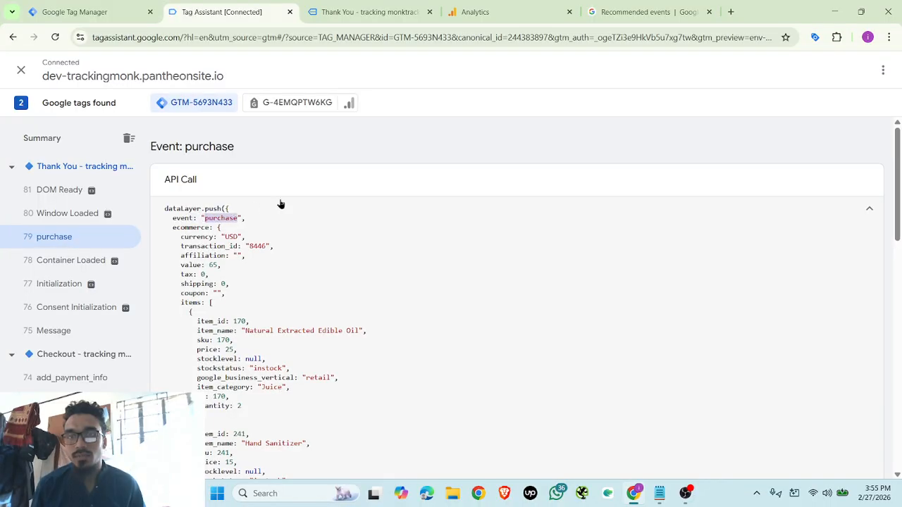
pyautogui.scroll(-3, 334, 252)
pyautogui.scroll(3, 326, 247)
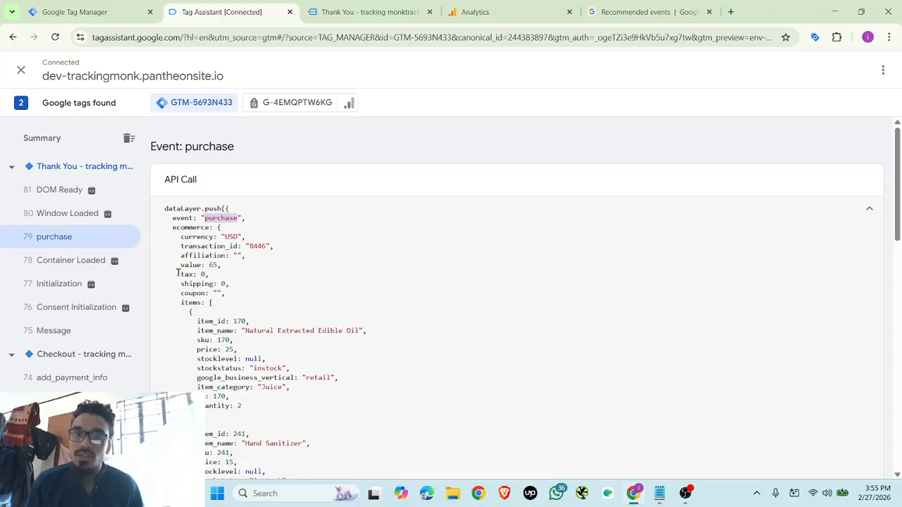
pyautogui.scroll(-4, 204, 301)
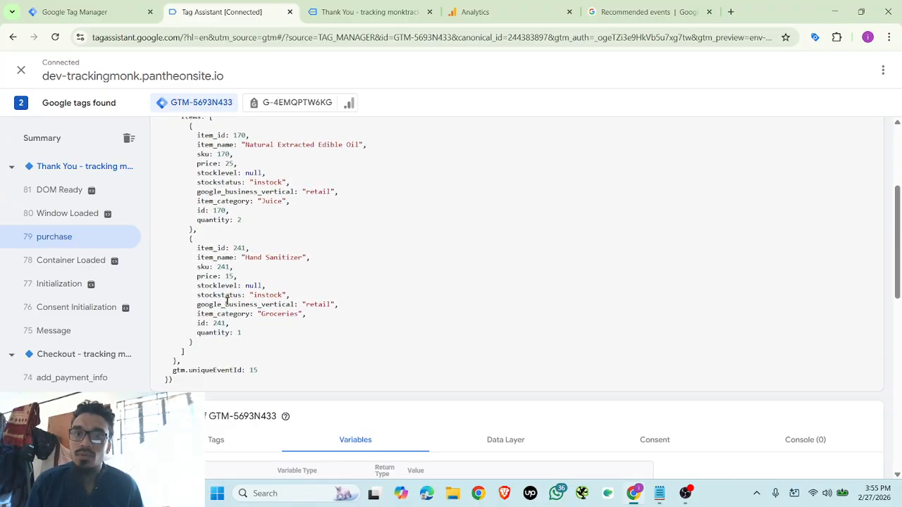
# Return to Google Tag Manager, open the GA4 - ViewItem tag and remove its Trigger - Begin Checkout firing trigger
pyautogui.click(77, 12)
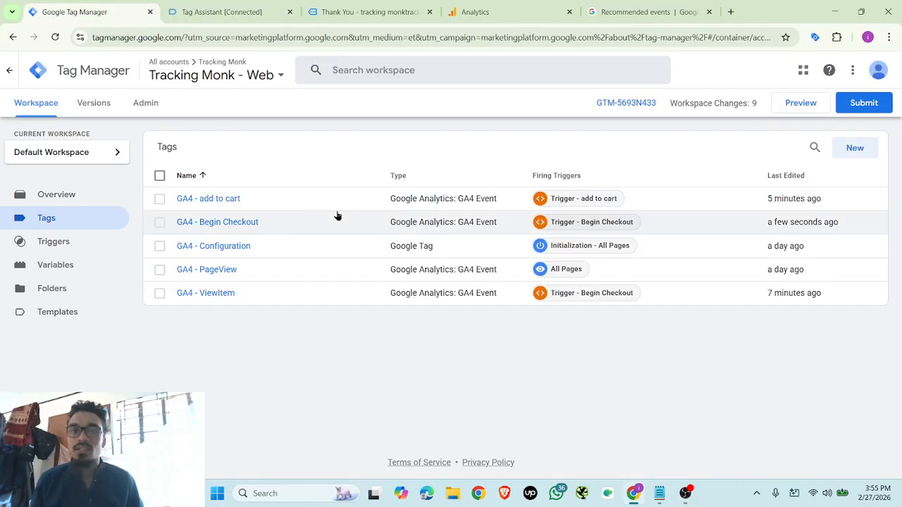
pyautogui.click(199, 295)
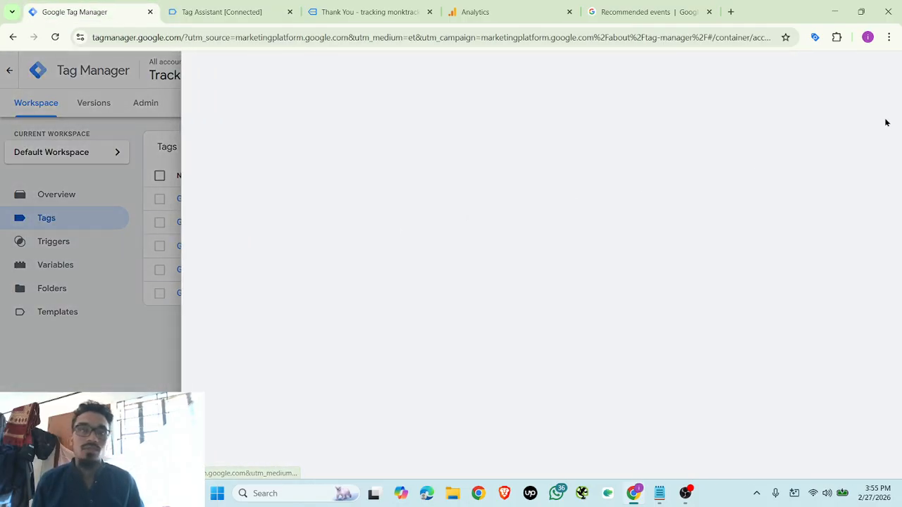
pyautogui.click(203, 360)
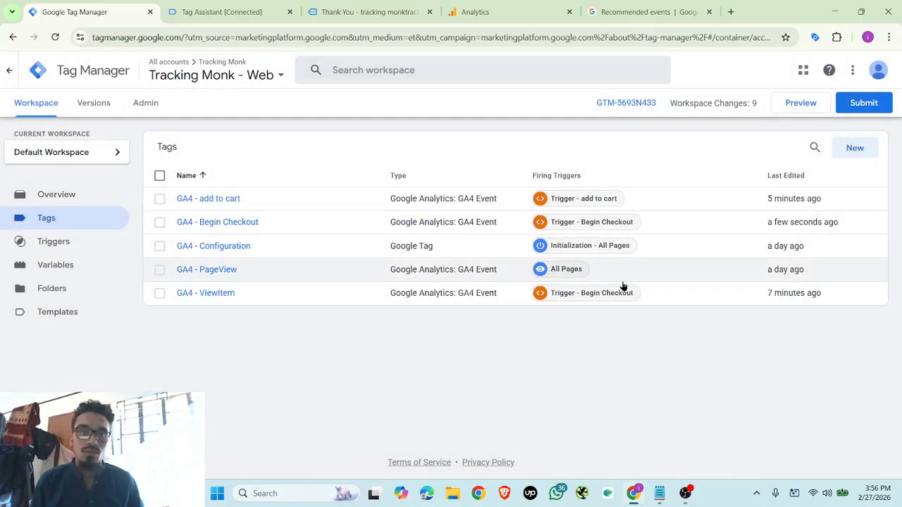
pyautogui.click(216, 294)
pyautogui.scroll(-2, 563, 310)
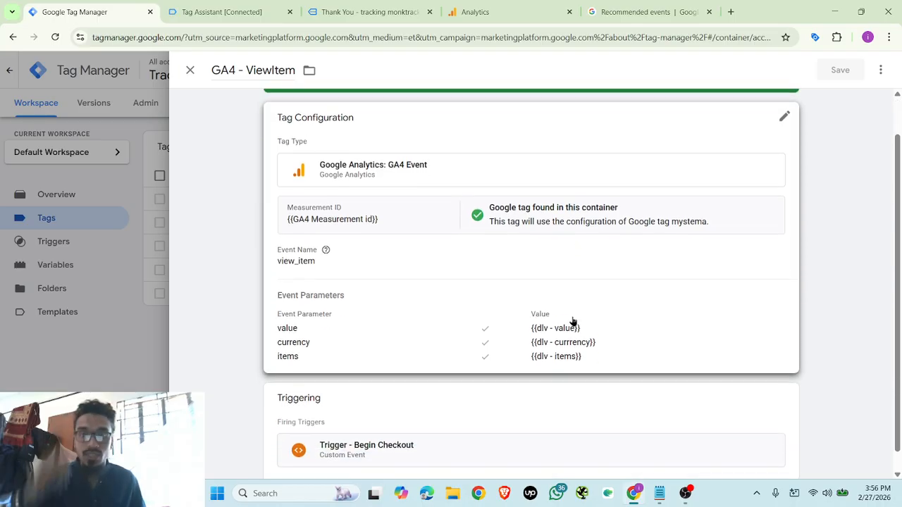
pyautogui.click(779, 382)
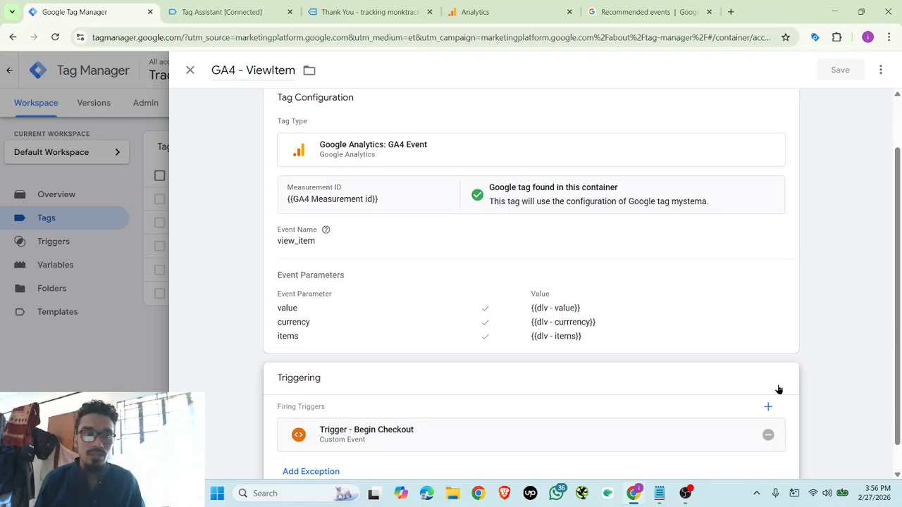
pyautogui.click(765, 428)
pyautogui.click(727, 412)
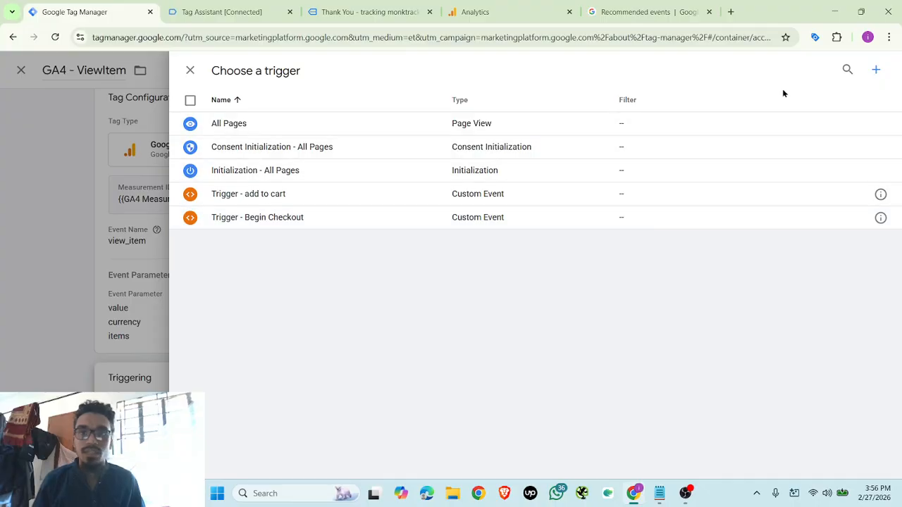
# Create a new Custom Event trigger for the tag with the event name view_item
pyautogui.click(874, 71)
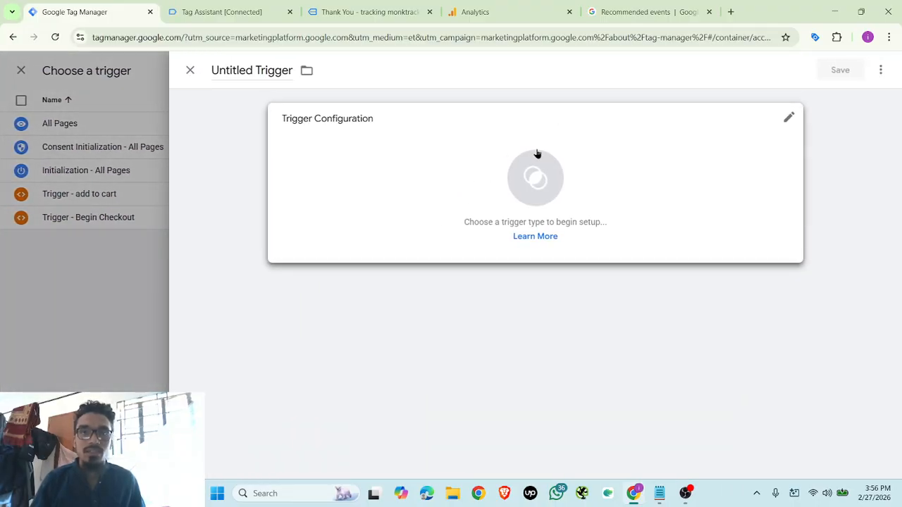
pyautogui.click(537, 153)
pyautogui.scroll(-4, 704, 386)
pyautogui.click(610, 332)
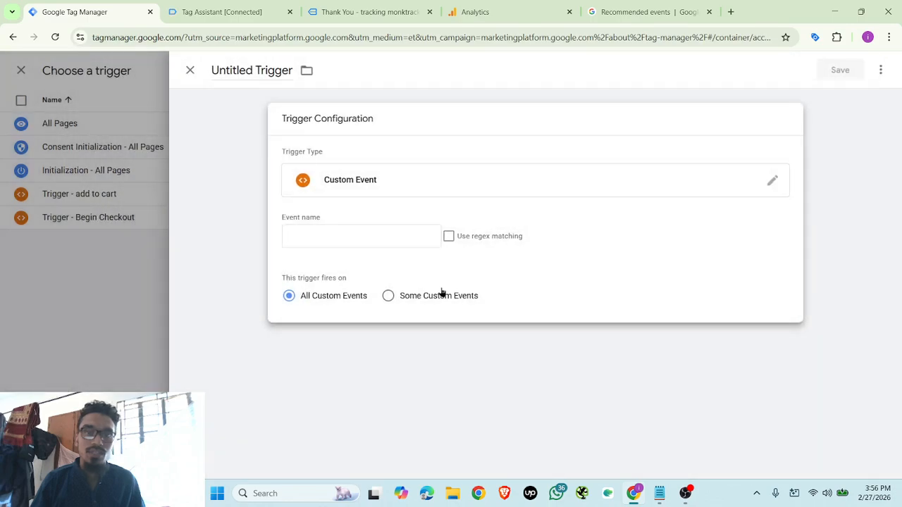
pyautogui.click(342, 237)
pyautogui.click(373, 266)
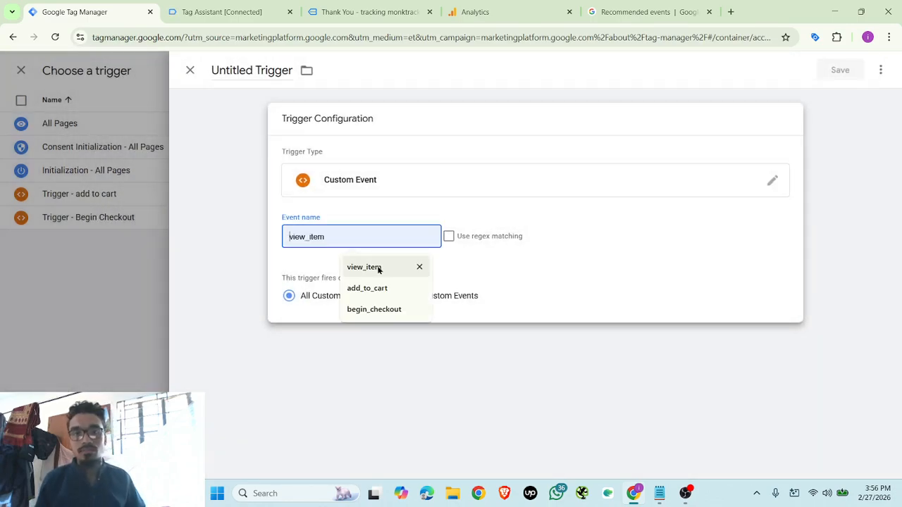
# Name the new trigger "Trigger - View Item", save it, and save the GA4 - ViewItem tag
pyautogui.click(260, 71)
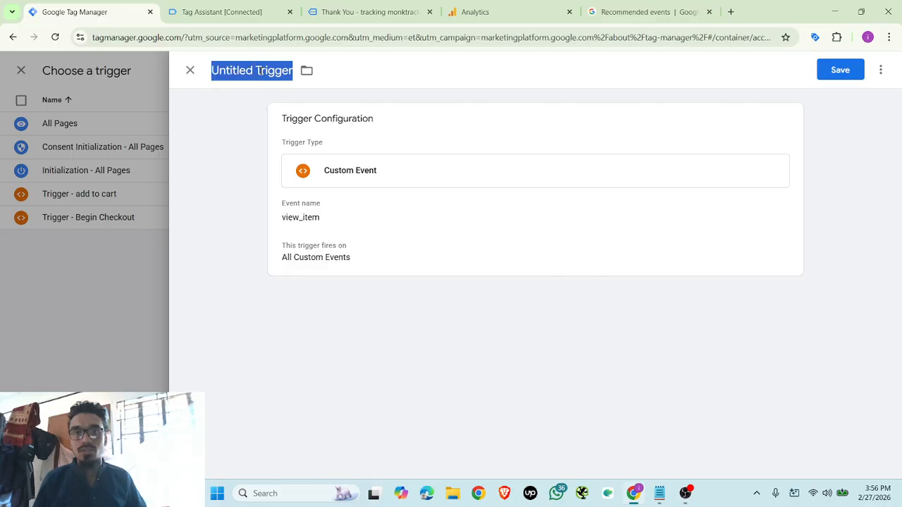
pyautogui.write('Trigger ')
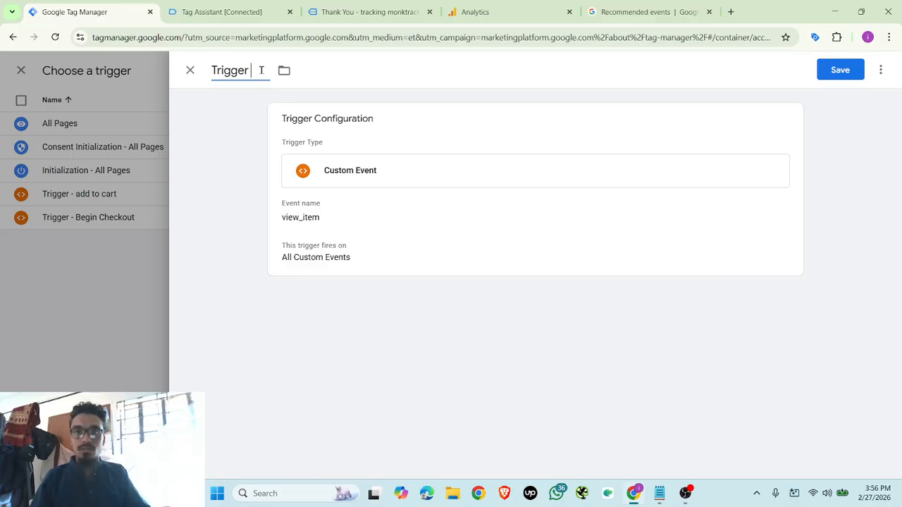
pyautogui.write('- View Item')
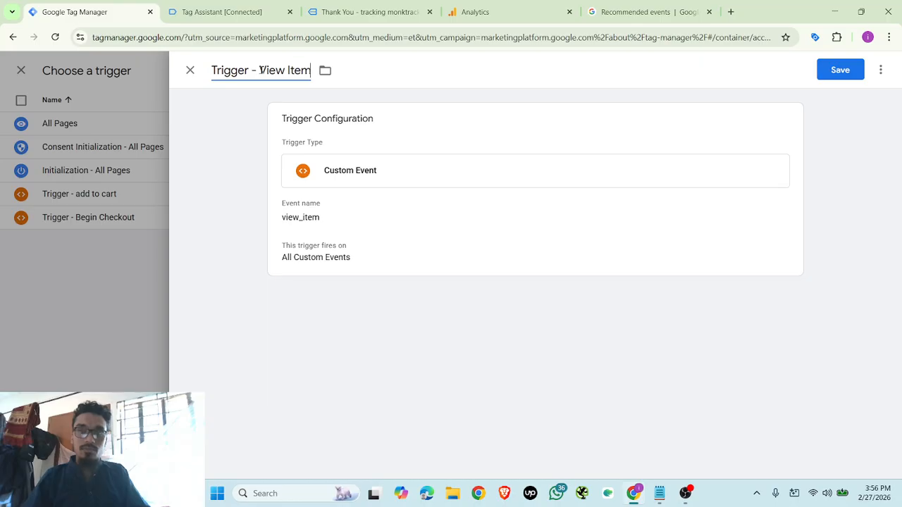
pyautogui.click(839, 70)
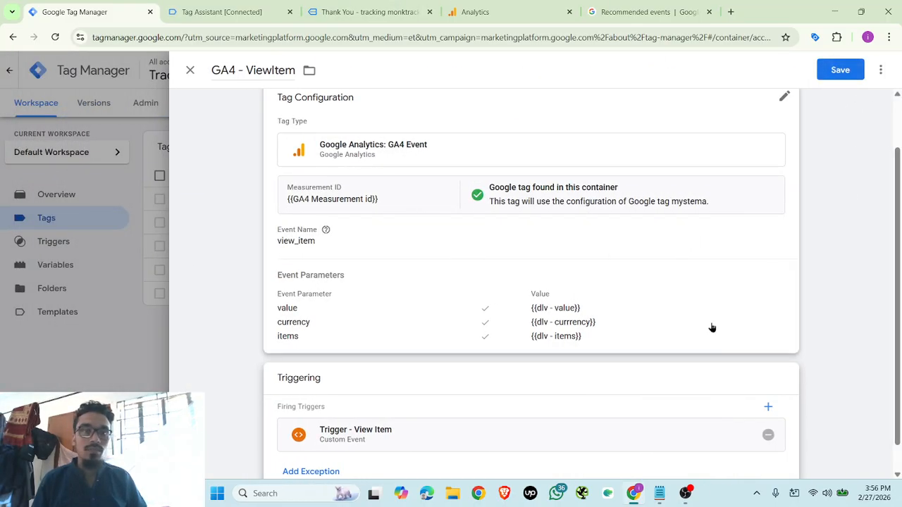
pyautogui.click(851, 69)
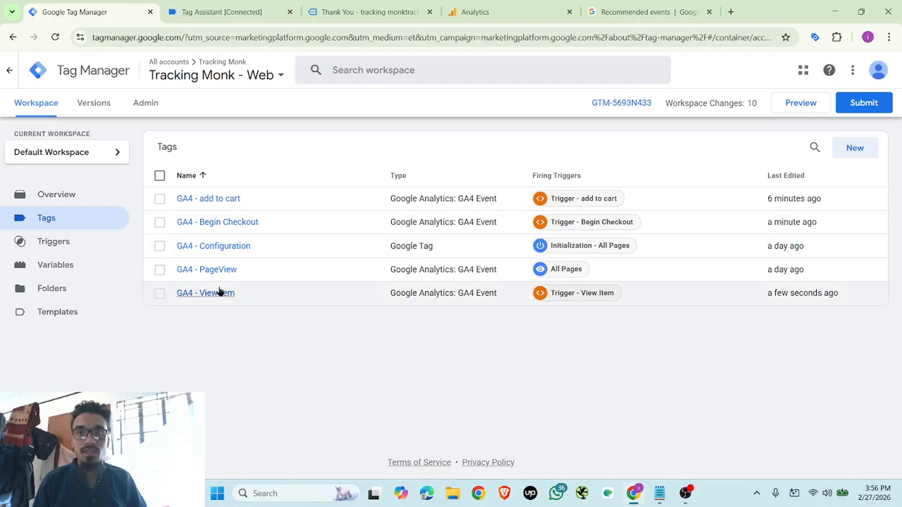
# Copy the GA4 - ViewItem tag and name the duplicate "GA4 - Purchase"
pyautogui.click(220, 292)
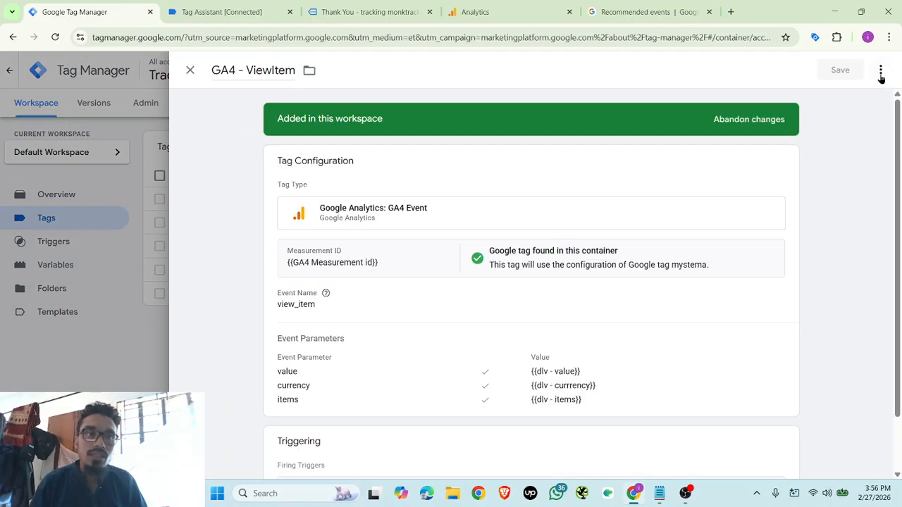
pyautogui.click(881, 71)
pyautogui.click(867, 93)
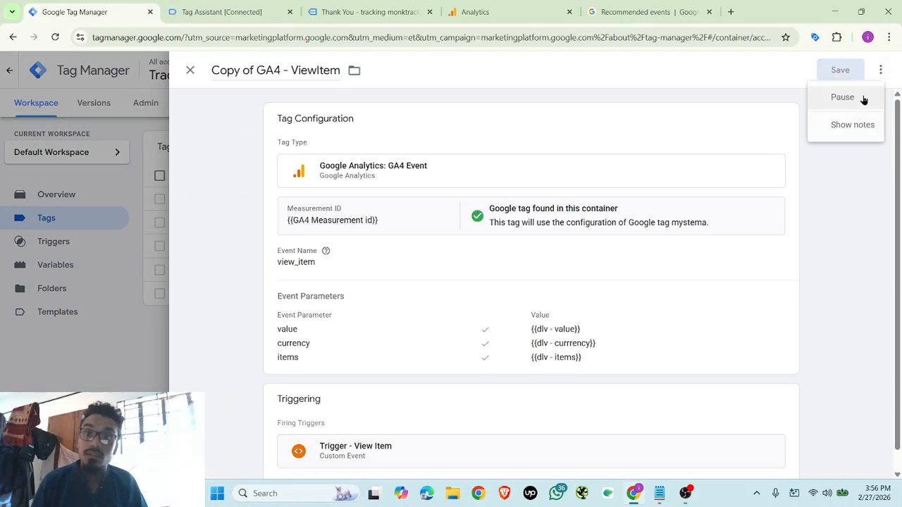
pyautogui.moveTo(261, 71); pyautogui.dragTo(200, 80)
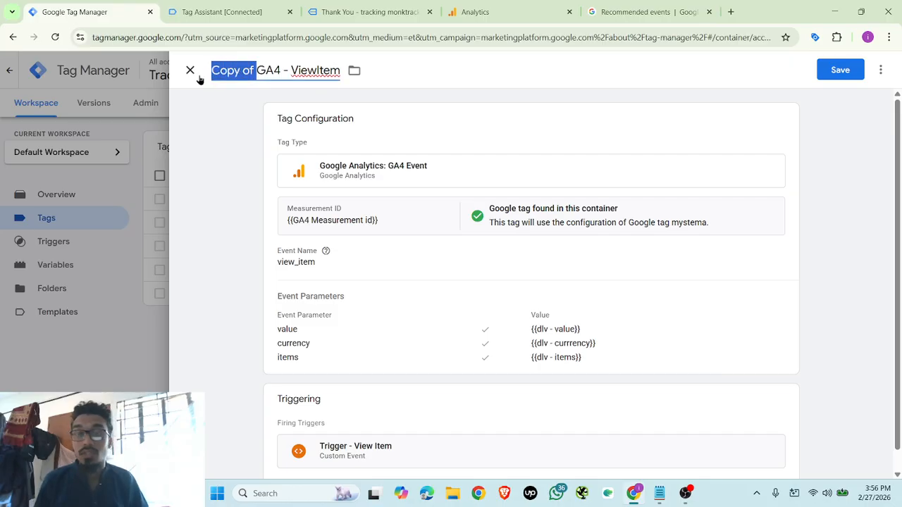
pyautogui.press('BackSpace')
pyautogui.doubleClick(271, 70)
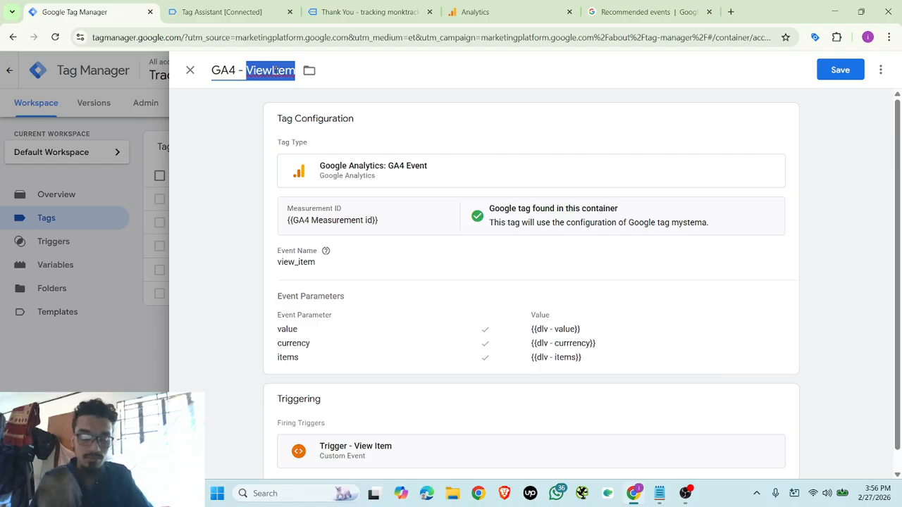
pyautogui.write('Purchas')
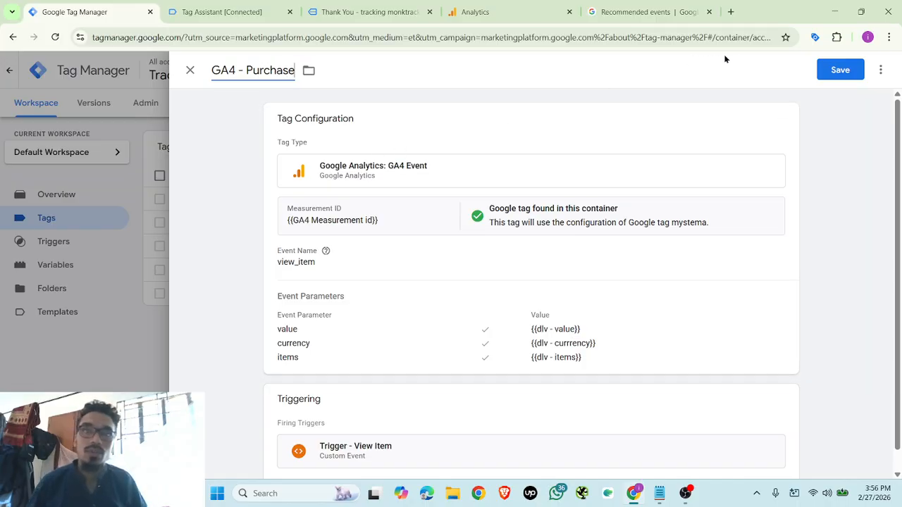
# Set the GA4 - Purchase tag's event name to purchase and remove its Trigger - View Item firing trigger
pyautogui.click(417, 292)
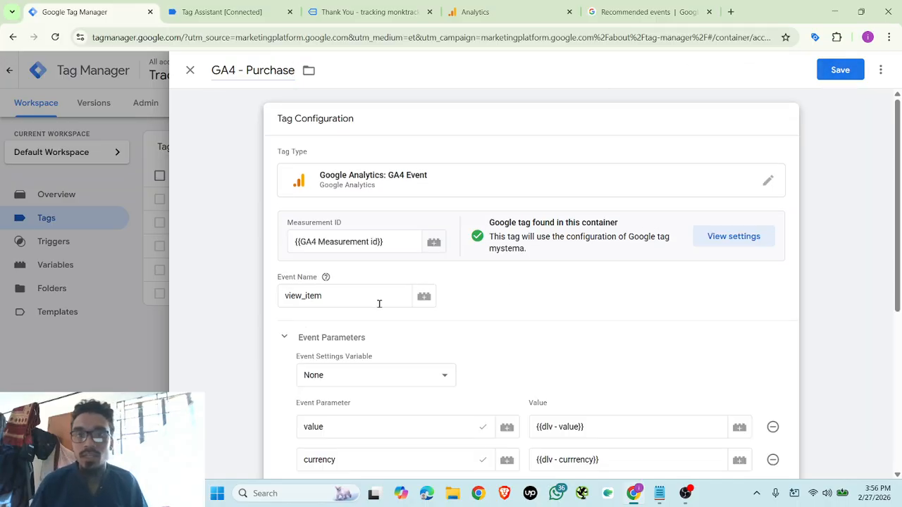
pyautogui.doubleClick(341, 302)
pyautogui.scroll(-3, 561, 344)
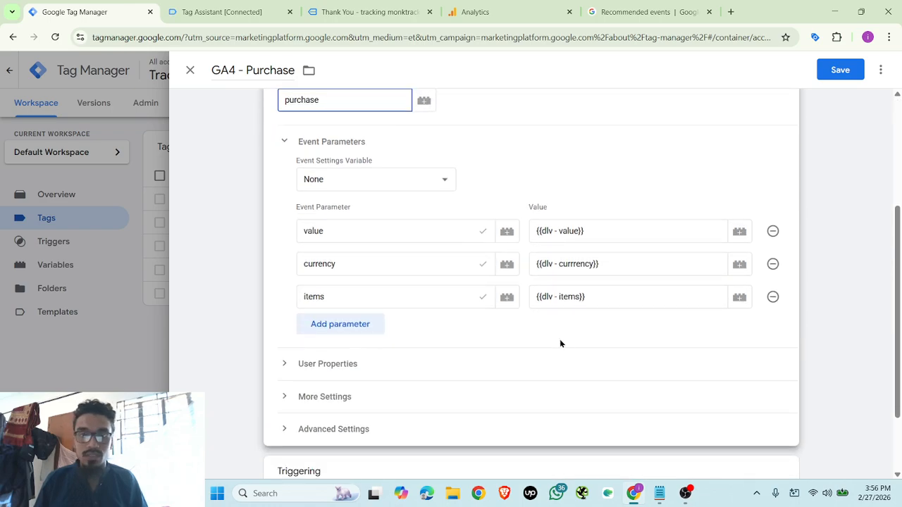
pyautogui.scroll(-2, 537, 370)
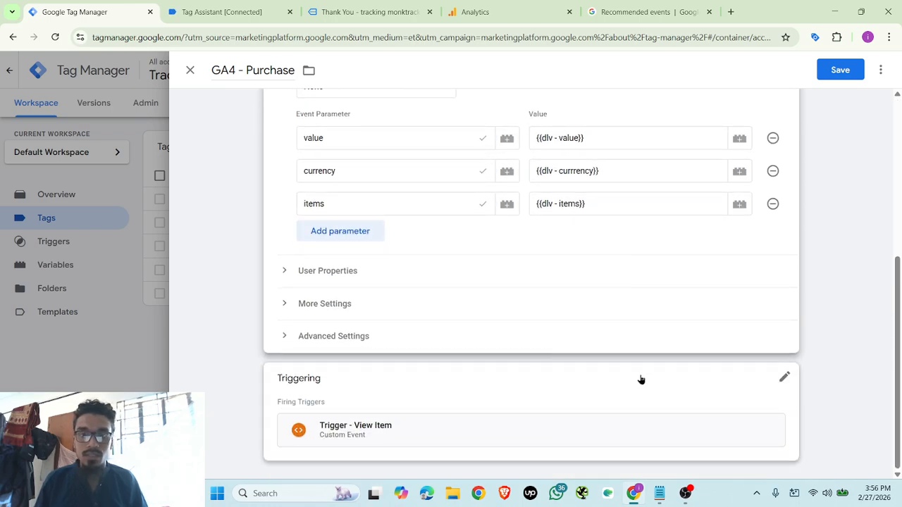
pyautogui.click(784, 379)
pyautogui.click(768, 405)
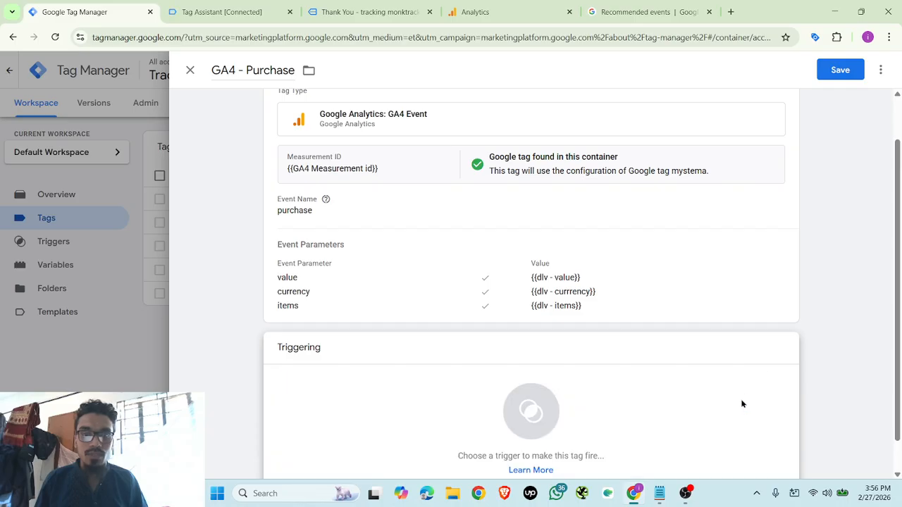
# Create a new Custom Event trigger for the GA4 - Purchase tag with the event name purchase
pyautogui.click(739, 394)
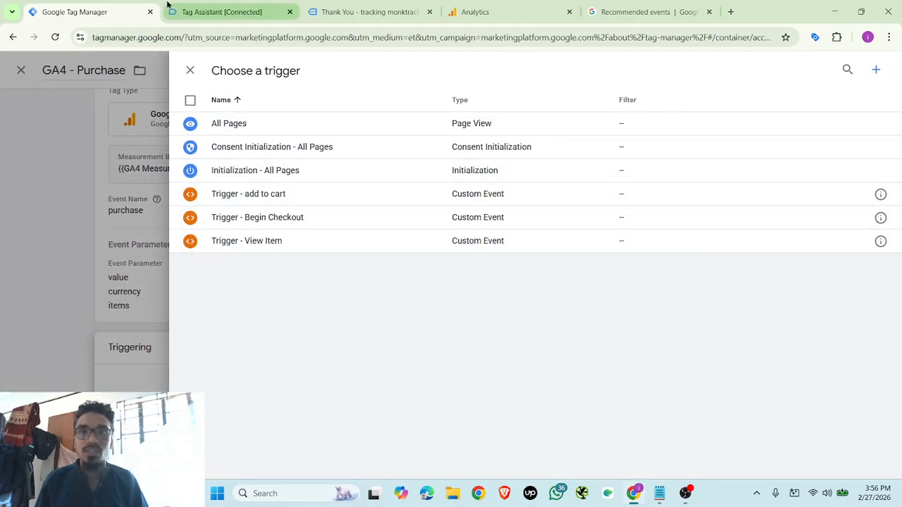
pyautogui.click(229, 7)
pyautogui.scroll(5, 296, 185)
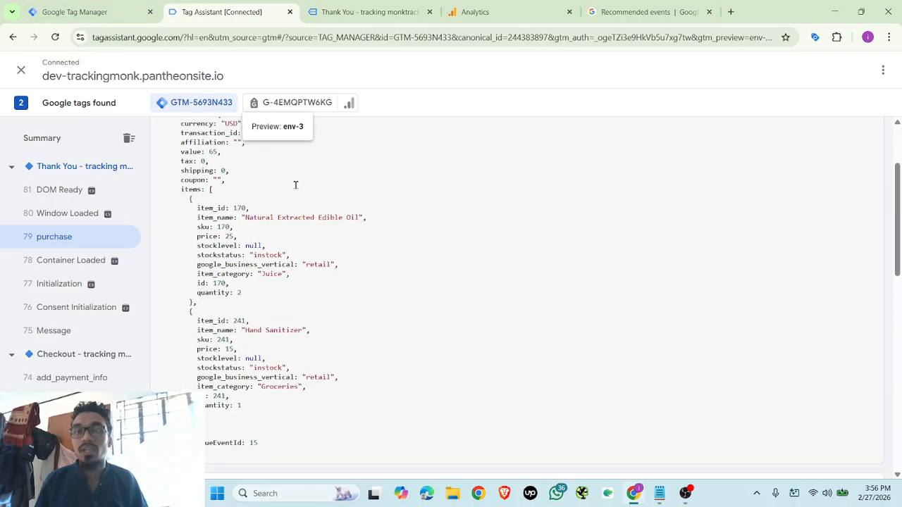
pyautogui.hotkey('ctrl', 'shift', 'Tab')
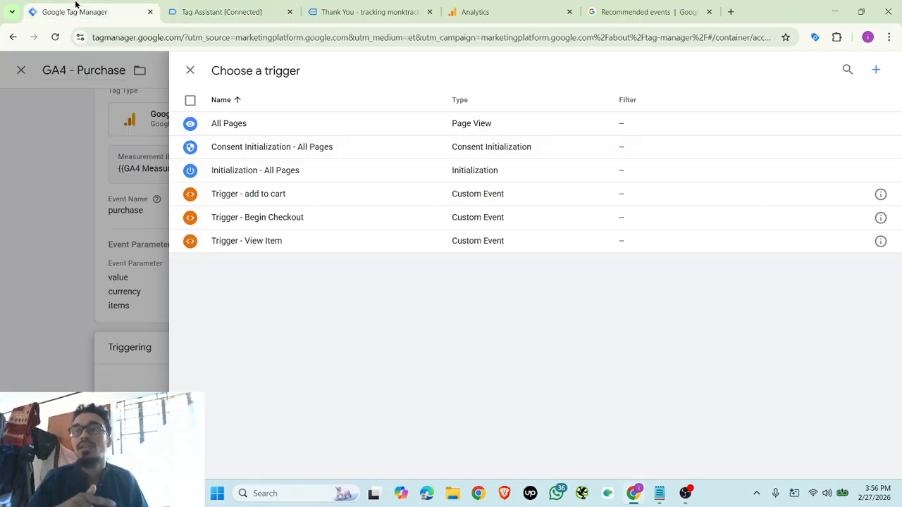
pyautogui.click(874, 70)
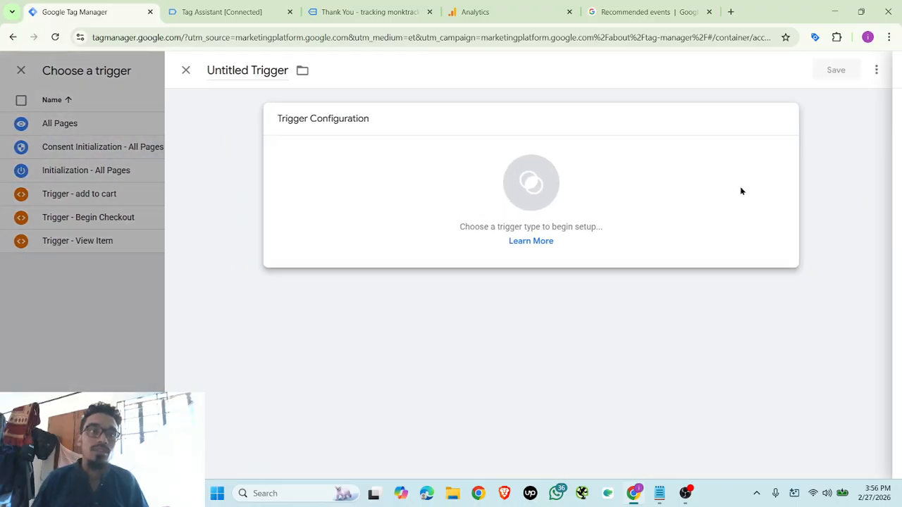
pyautogui.click(741, 191)
pyautogui.scroll(-4, 684, 368)
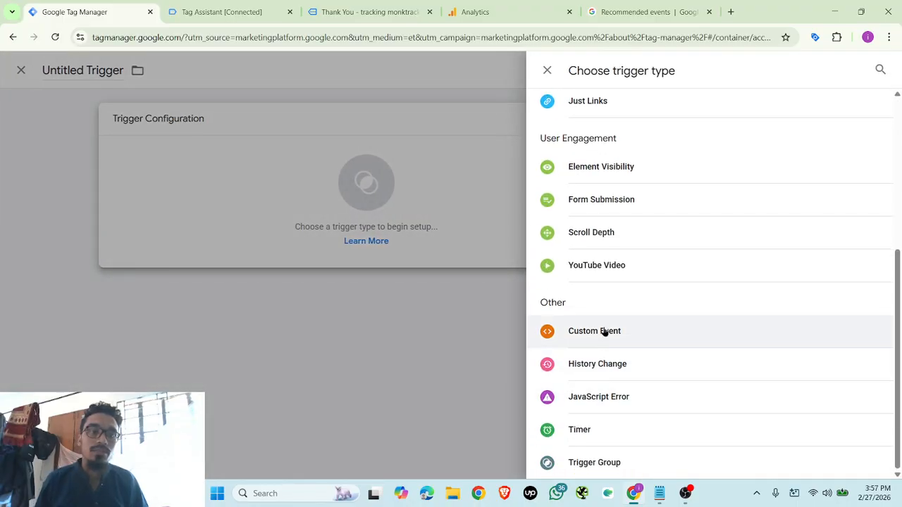
pyautogui.click(601, 331)
pyautogui.click(358, 237)
pyautogui.hotkey('ctrl', 'v')
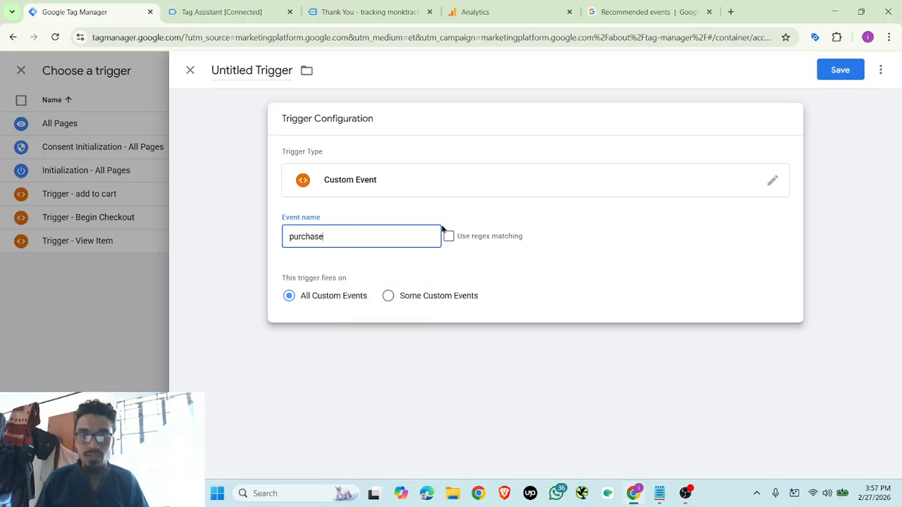
# Name the new trigger "Trigger - purchase", save it, and save the GA4 - Purchase tag
pyautogui.click(258, 67)
pyautogui.write('T')
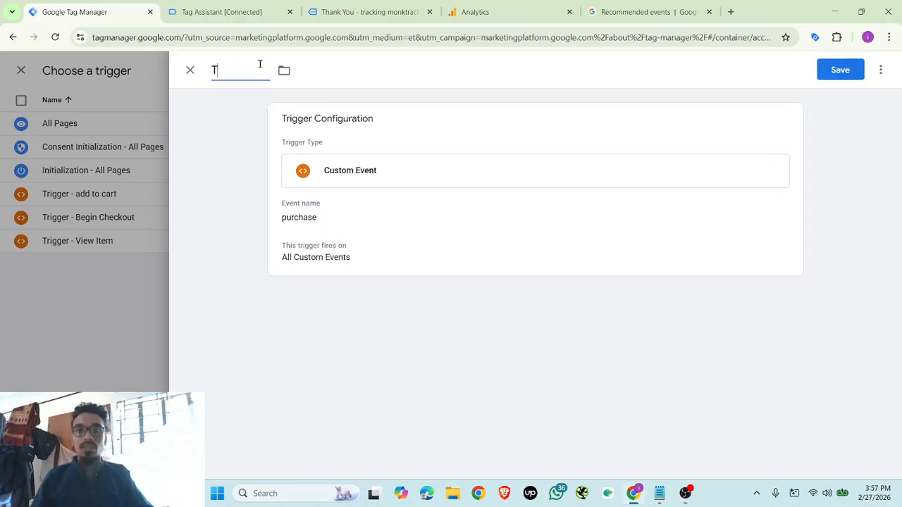
pyautogui.write('rigger ')
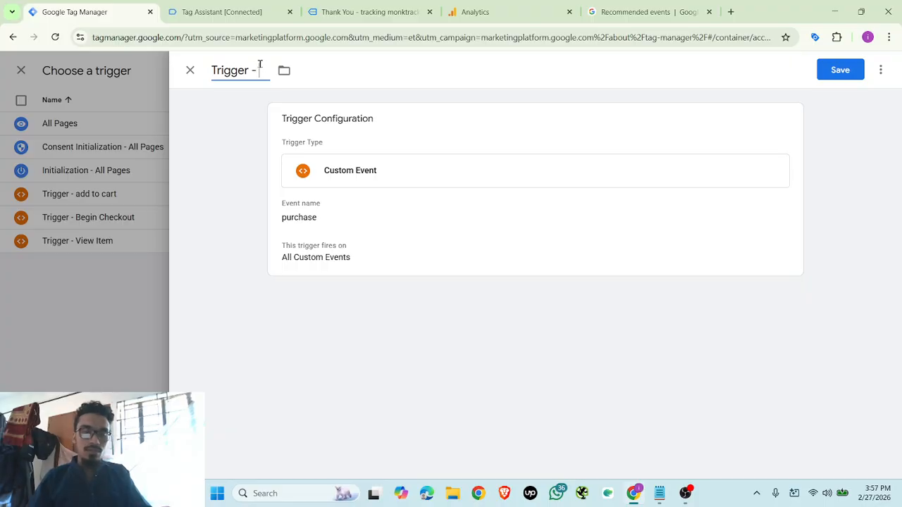
pyautogui.write('- purchase')
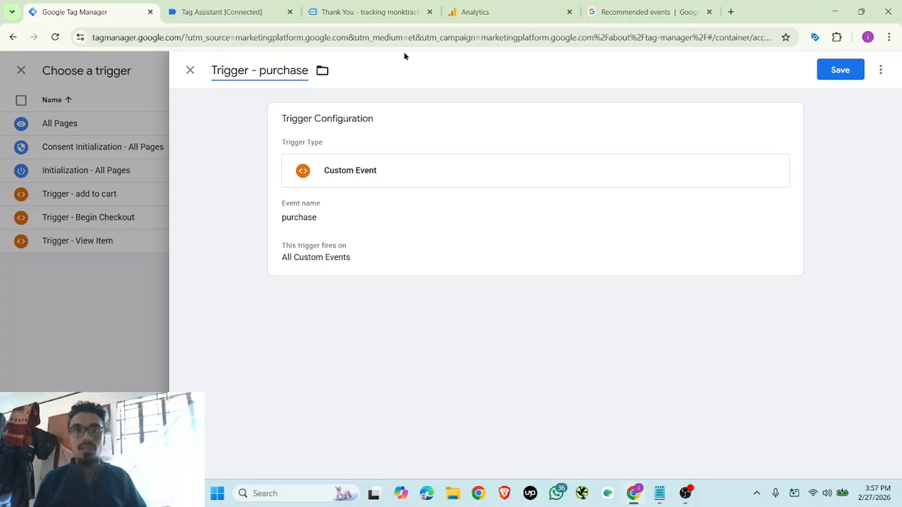
pyautogui.click(837, 73)
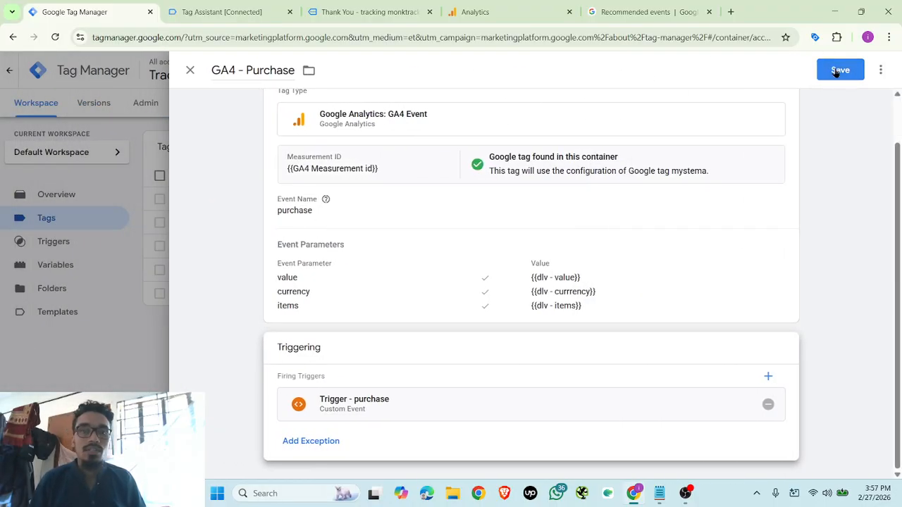
pyautogui.click(838, 71)
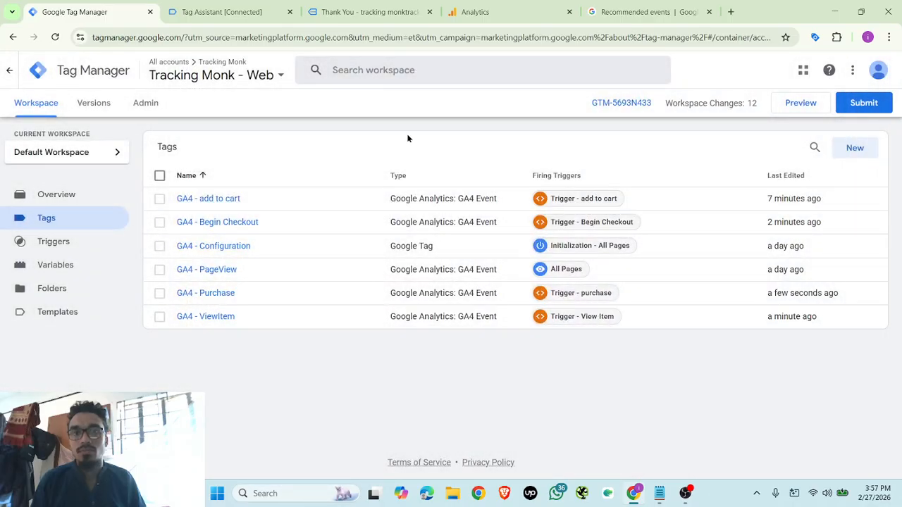
# Publish the workspace changes without a version name or description and return to the workspace
pyautogui.click(862, 104)
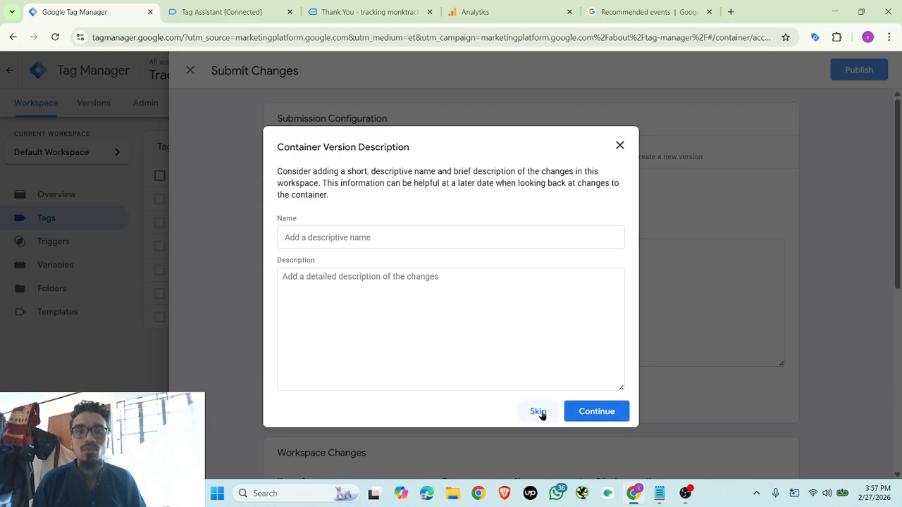
pyautogui.click(538, 411)
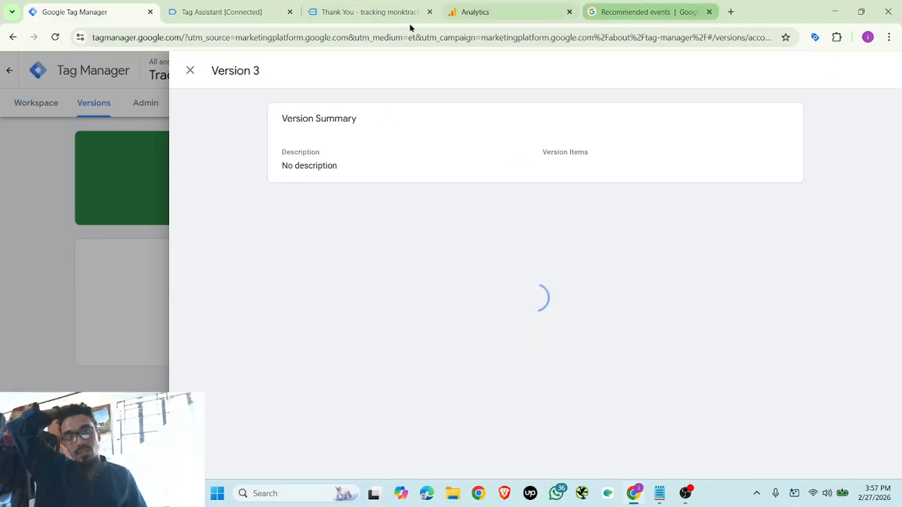
pyautogui.click(48, 123)
pyautogui.click(30, 104)
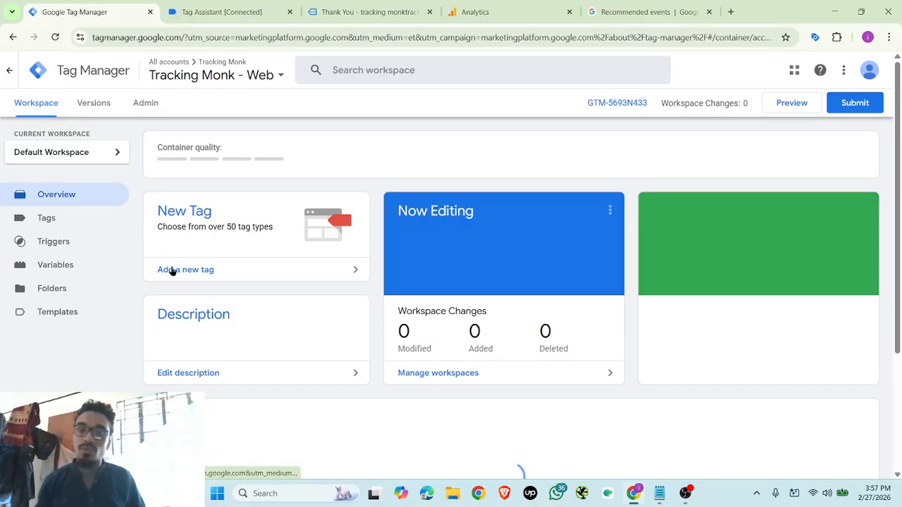
# Open the GA4 - Purchase tag for editing and add the event parameter transaction_id
pyautogui.click(63, 222)
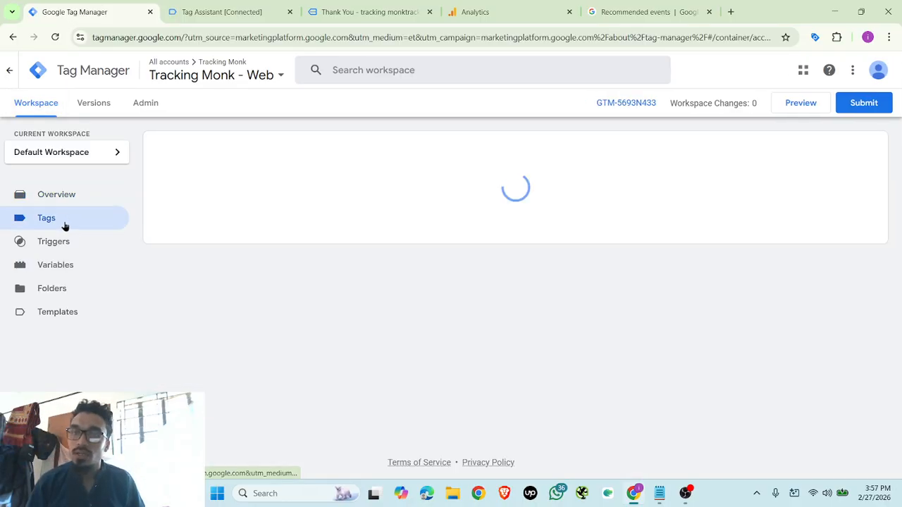
pyautogui.click(214, 292)
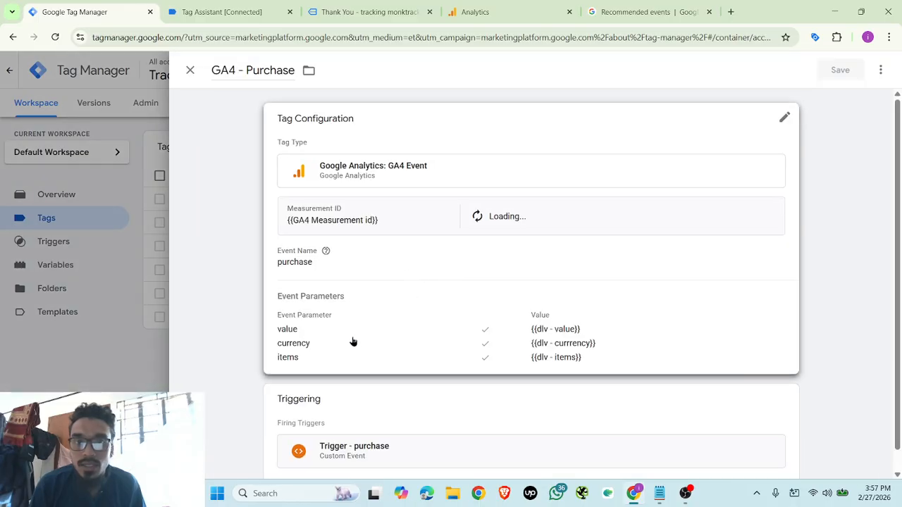
pyautogui.click(353, 342)
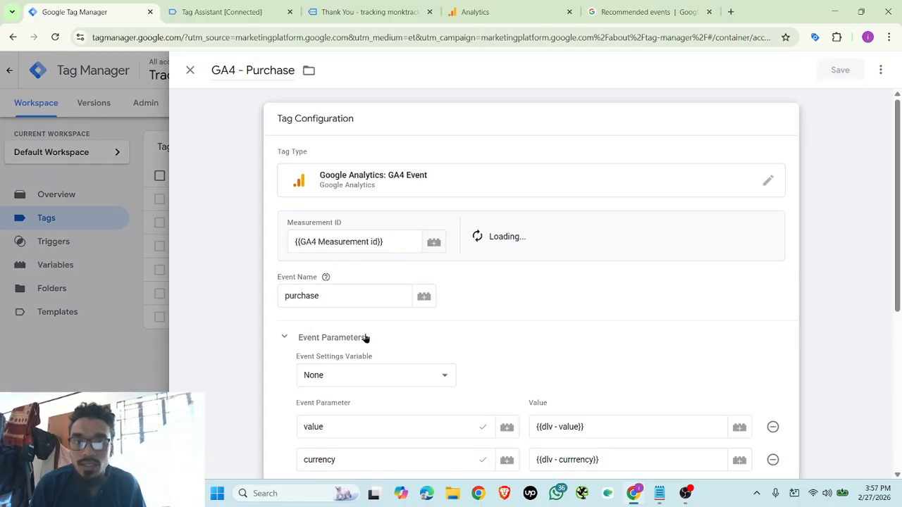
pyautogui.scroll(-2, 395, 345)
pyautogui.click(352, 420)
pyautogui.scroll(-2, 346, 354)
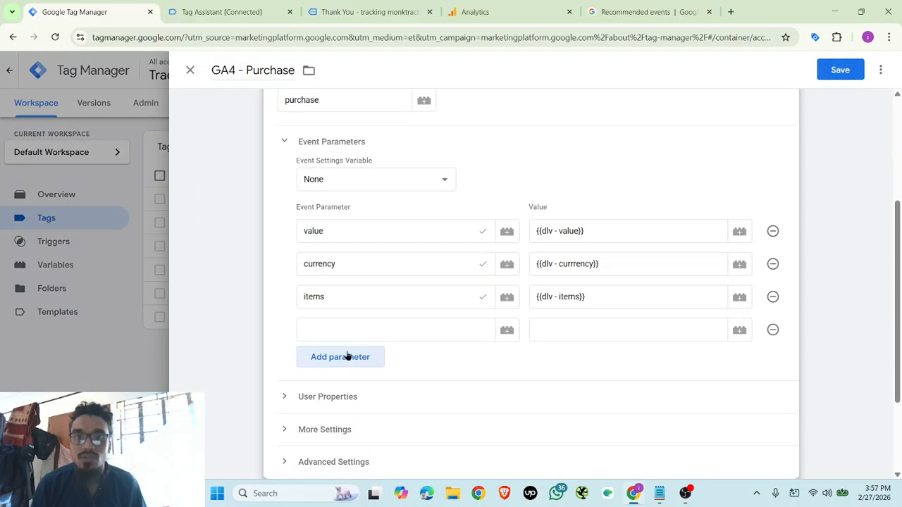
pyautogui.click(343, 322)
pyautogui.write('tra')
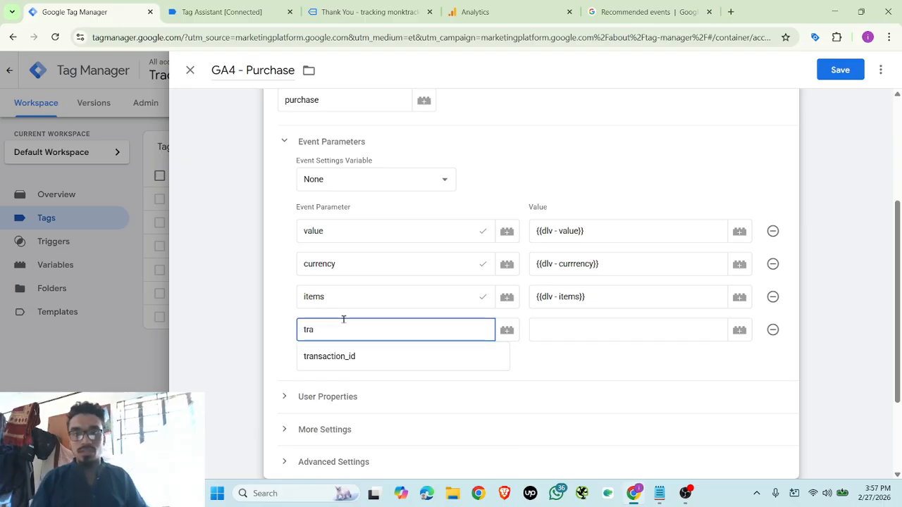
pyautogui.click(376, 356)
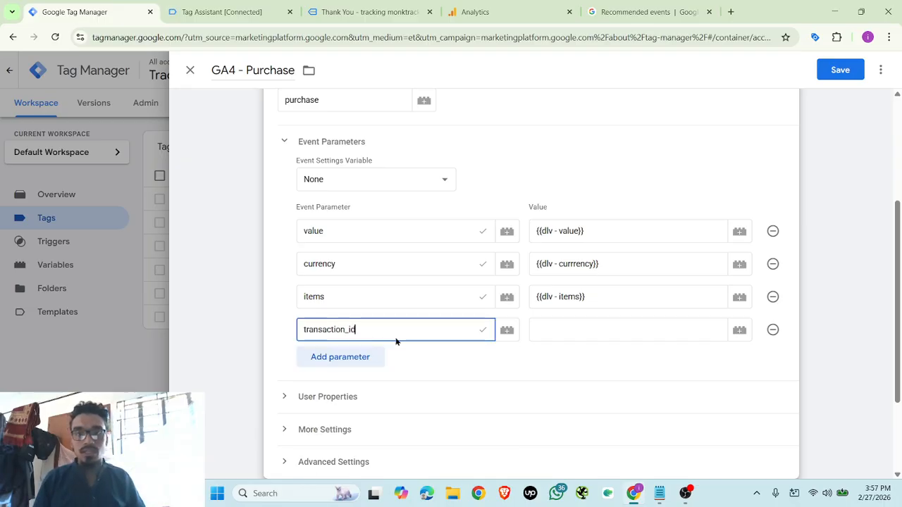
# Check transaction_id in the purchase data layer and event reference, and create a Data Layer Variable ecommerce.transaction_id for the parameter's value
pyautogui.click(546, 326)
pyautogui.click(789, 339)
pyautogui.click(737, 331)
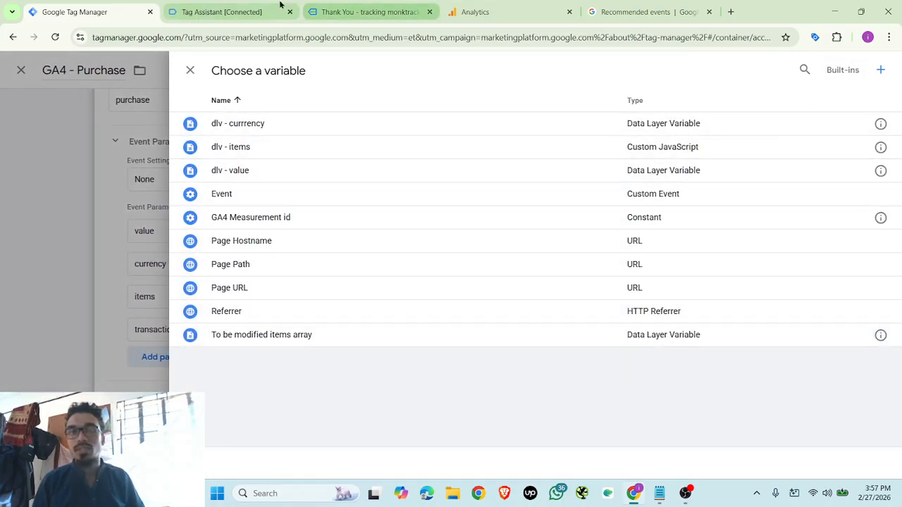
pyautogui.click(254, 7)
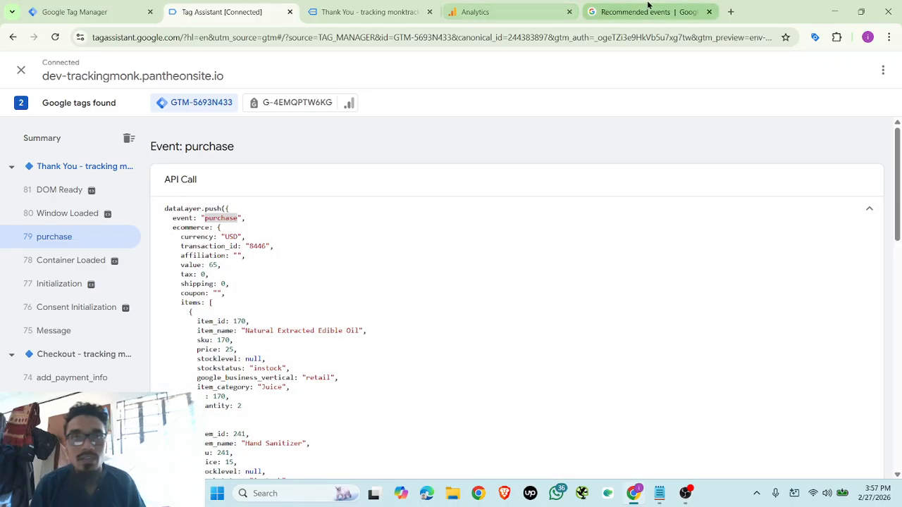
pyautogui.click(620, 12)
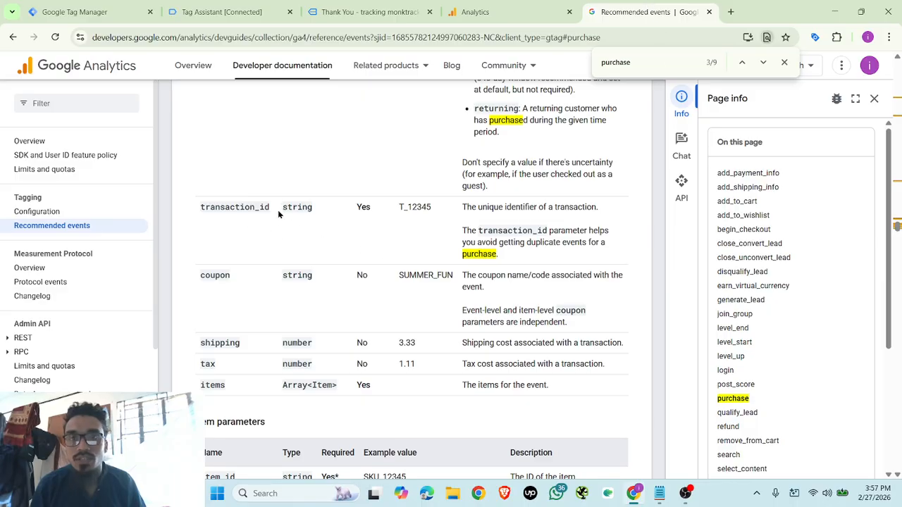
pyautogui.click(274, 12)
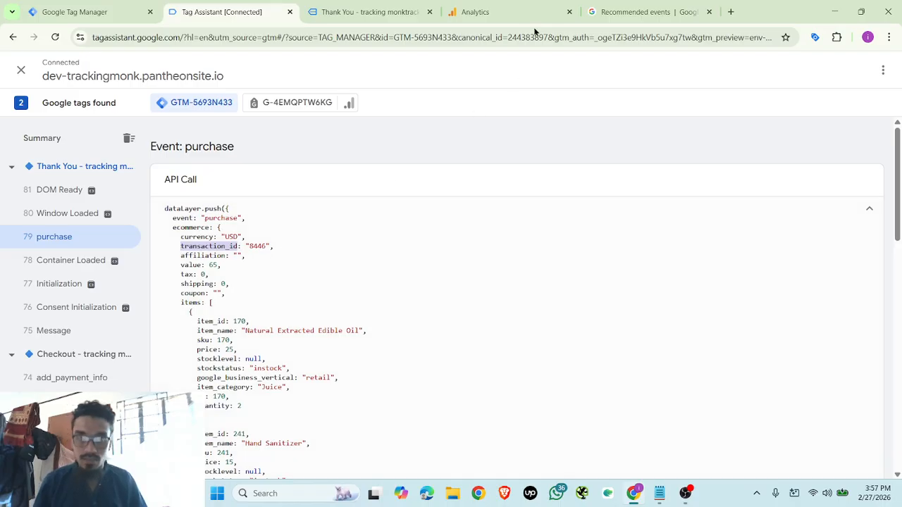
pyautogui.click(81, 12)
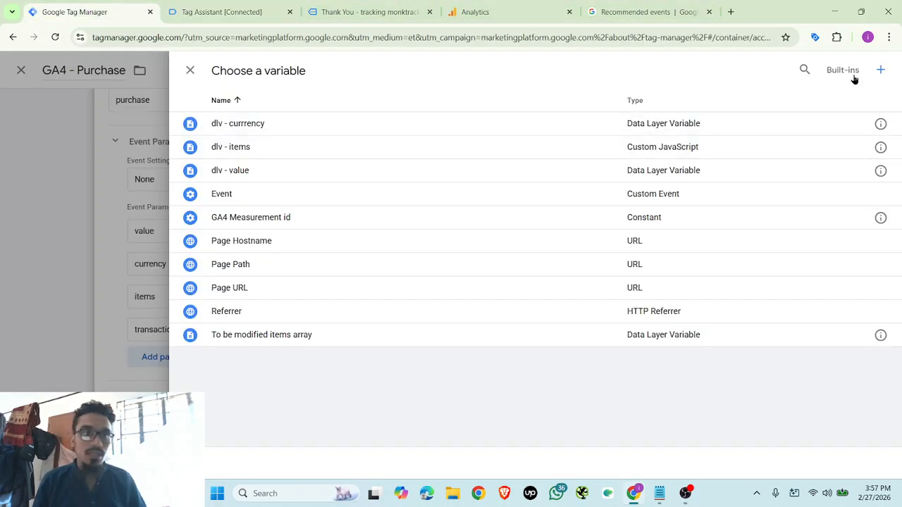
pyautogui.click(878, 69)
pyautogui.click(726, 212)
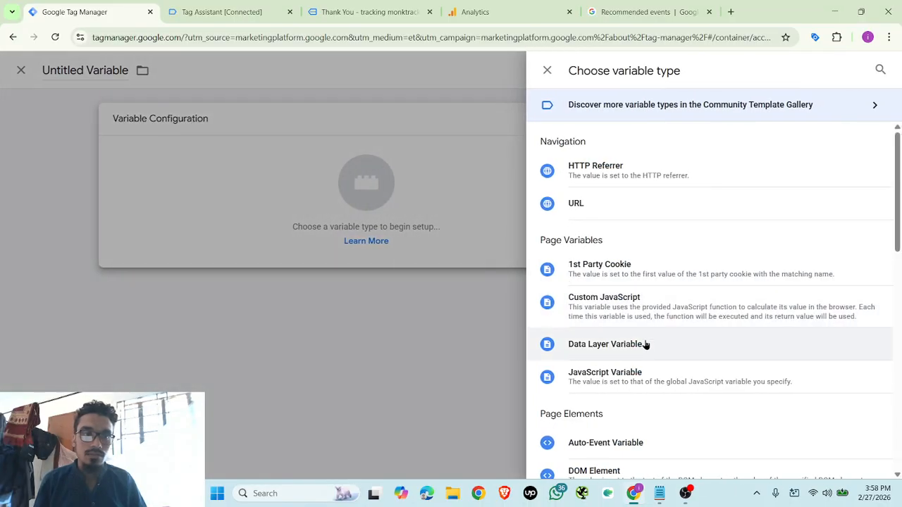
pyautogui.click(643, 345)
pyautogui.click(337, 242)
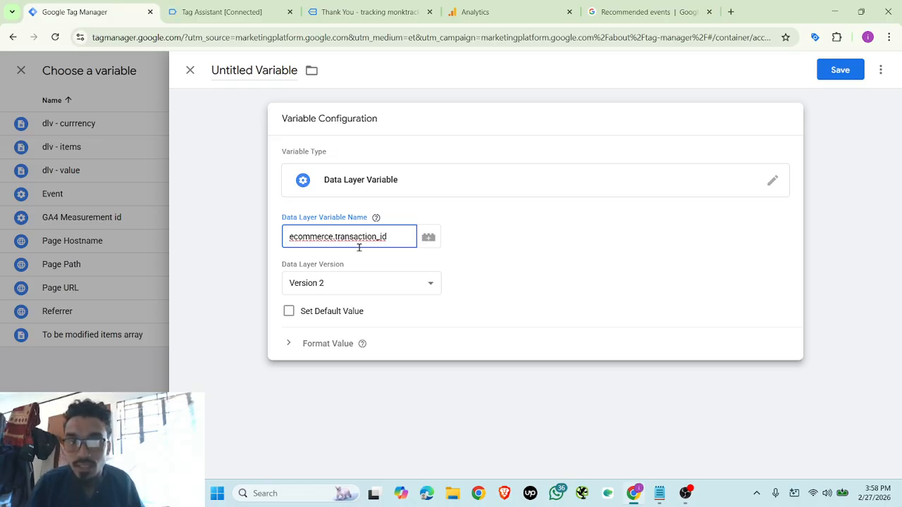
# Name the variable "dlv - transaction_id", save it as the transaction_id value, and save the GA4 - Purchase tag
pyautogui.click(269, 70)
pyautogui.write('dlv')
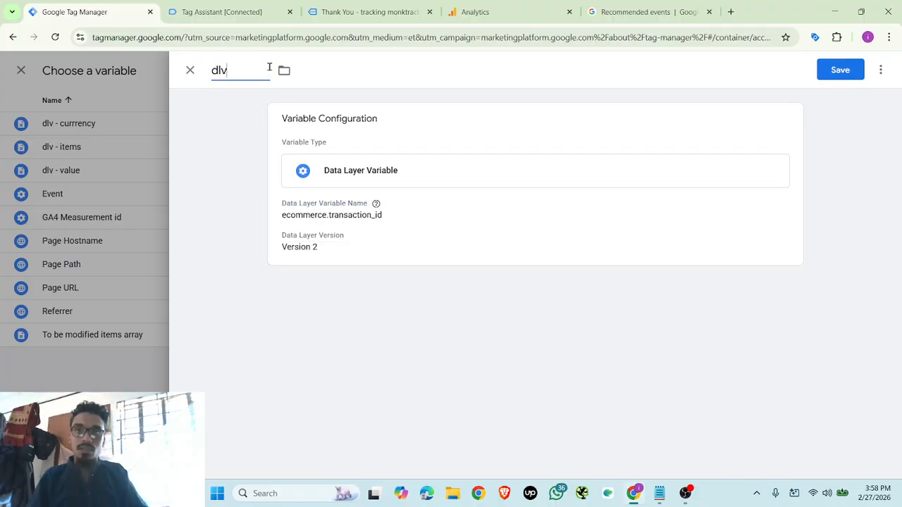
pyautogui.write(' -')
pyautogui.write('transaction_id')
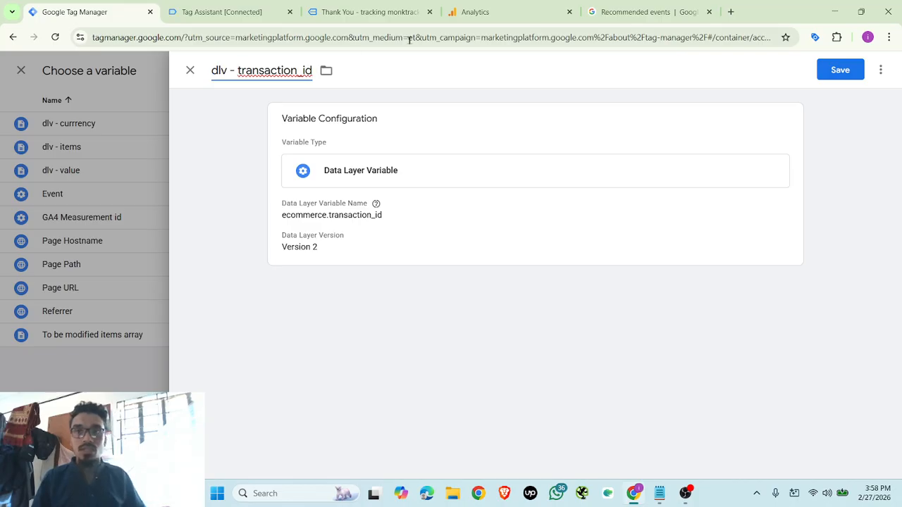
pyautogui.click(836, 70)
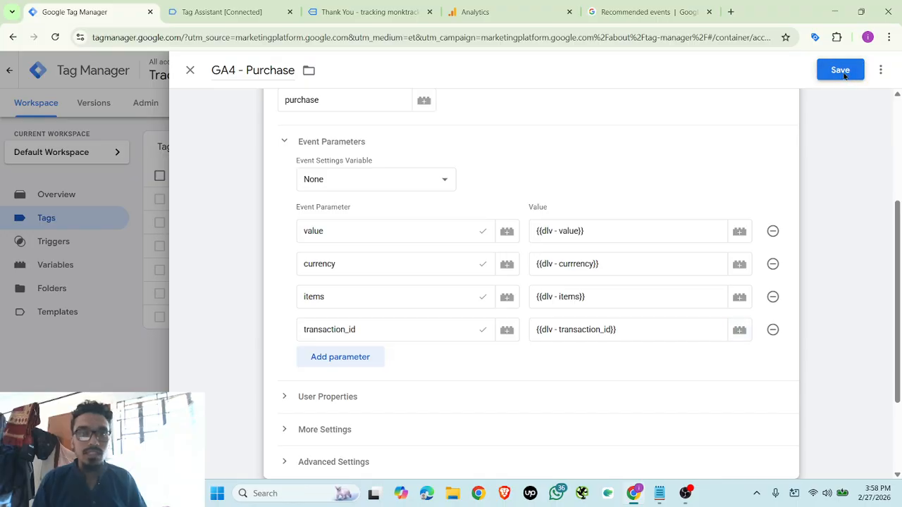
pyautogui.click(839, 70)
pyautogui.click(153, 207)
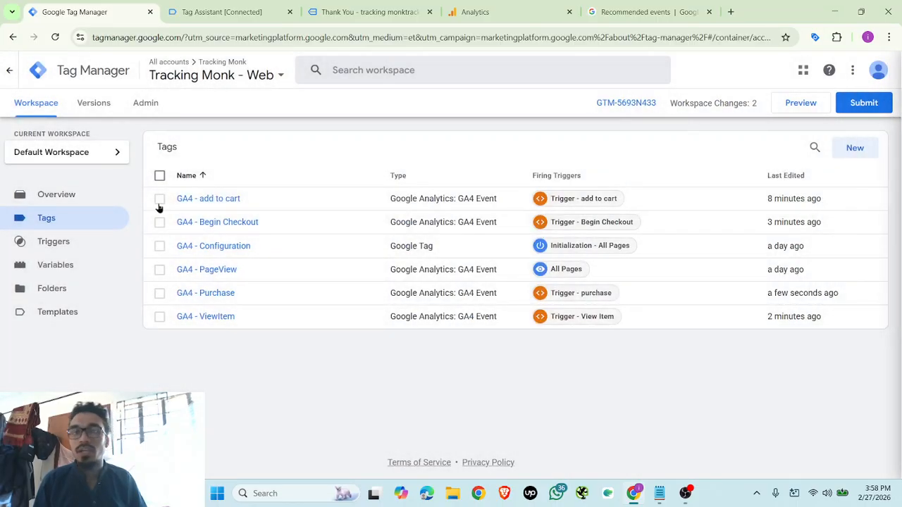
# Publish the updated GA4 - Purchase tag and new variable, leaving the container version name and description empty
pyautogui.click(863, 103)
pyautogui.click(869, 72)
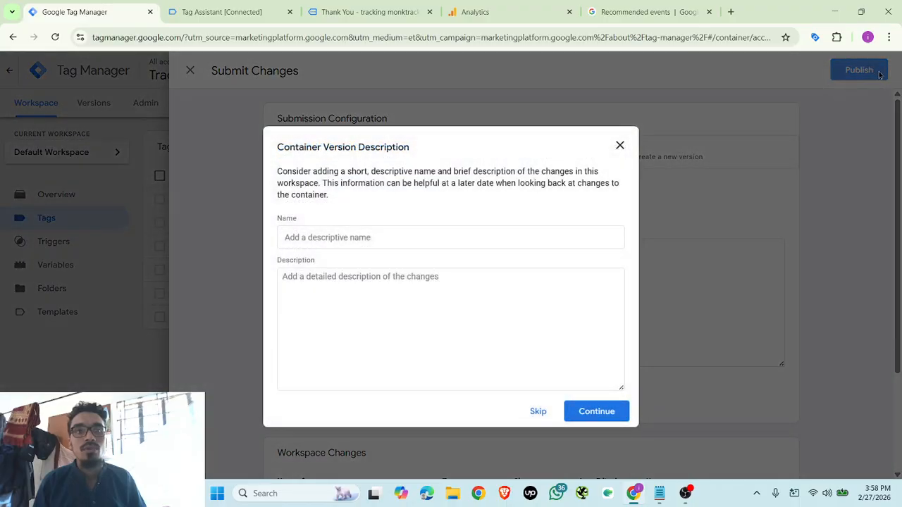
pyautogui.click(585, 411)
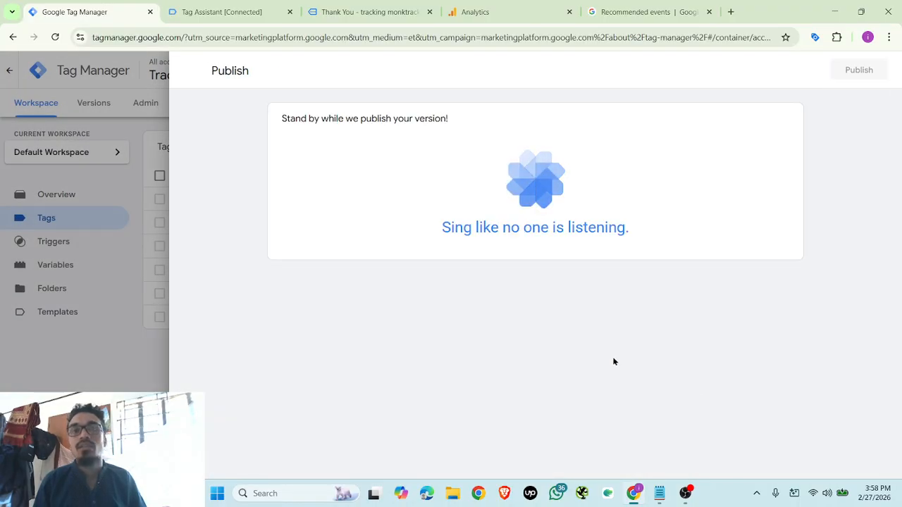
# Close the Thank You site page and the Tag Assistant debugging session, leaving the site despite unsaved changes
pyautogui.click(429, 11)
pyautogui.click(291, 13)
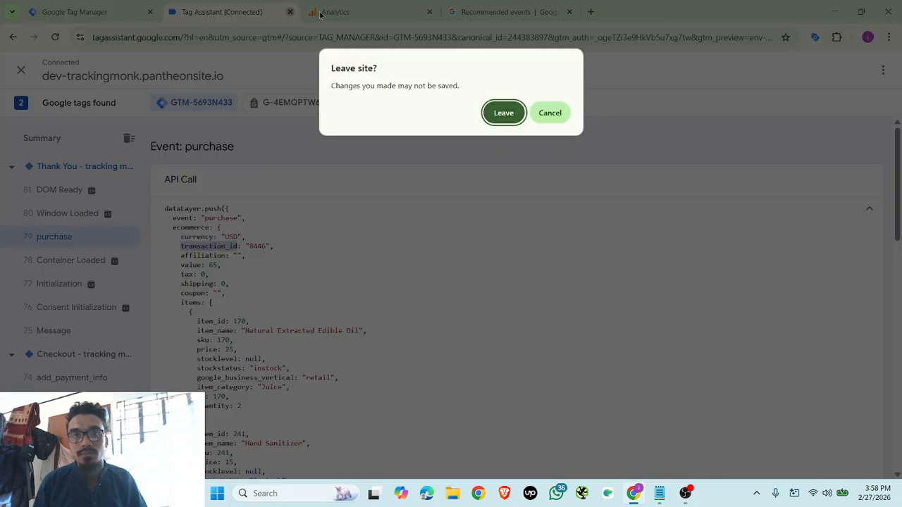
pyautogui.click(503, 113)
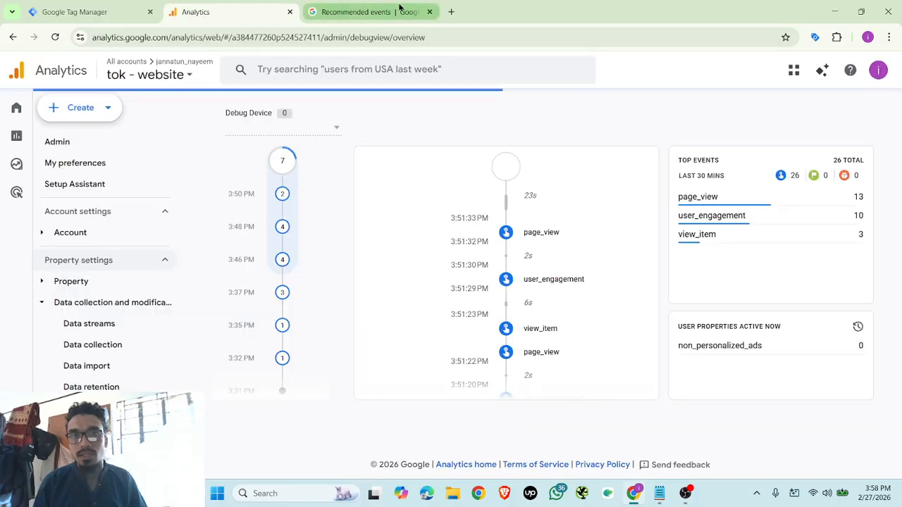
pyautogui.click(429, 12)
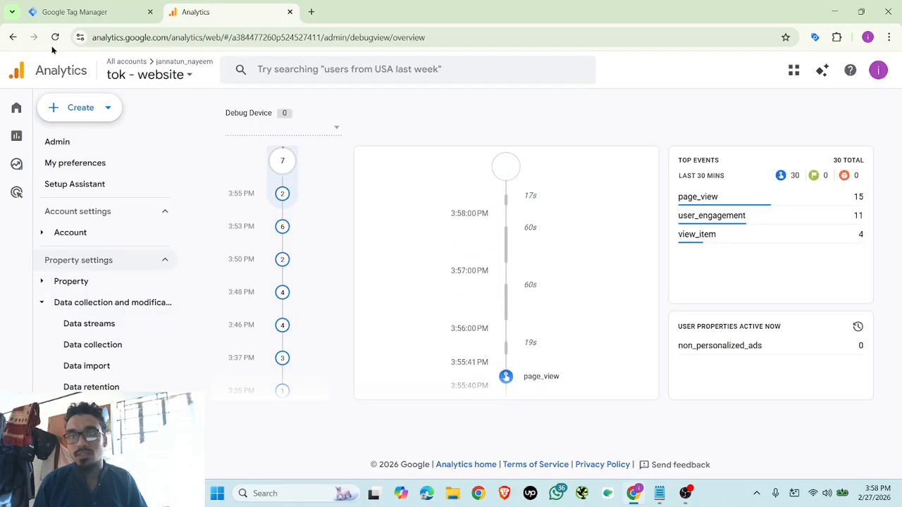
pyautogui.click(77, 11)
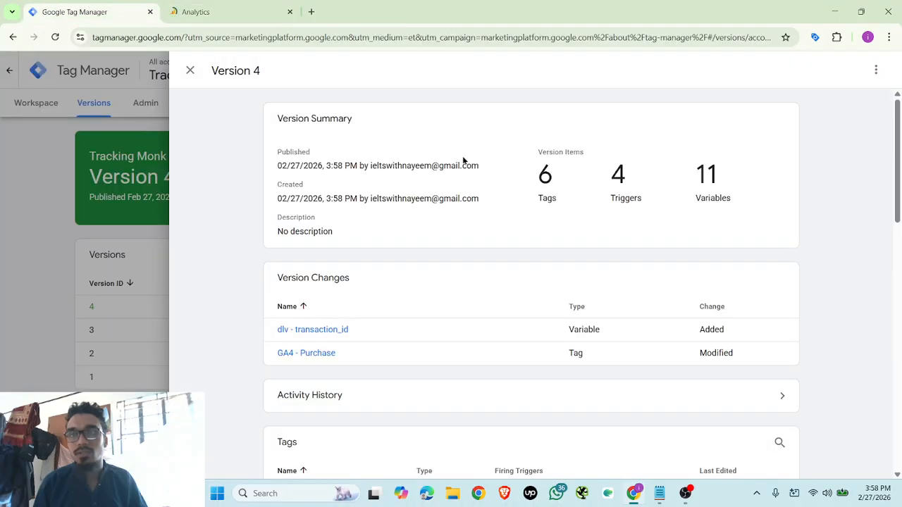
pyautogui.click(190, 71)
pyautogui.click(35, 104)
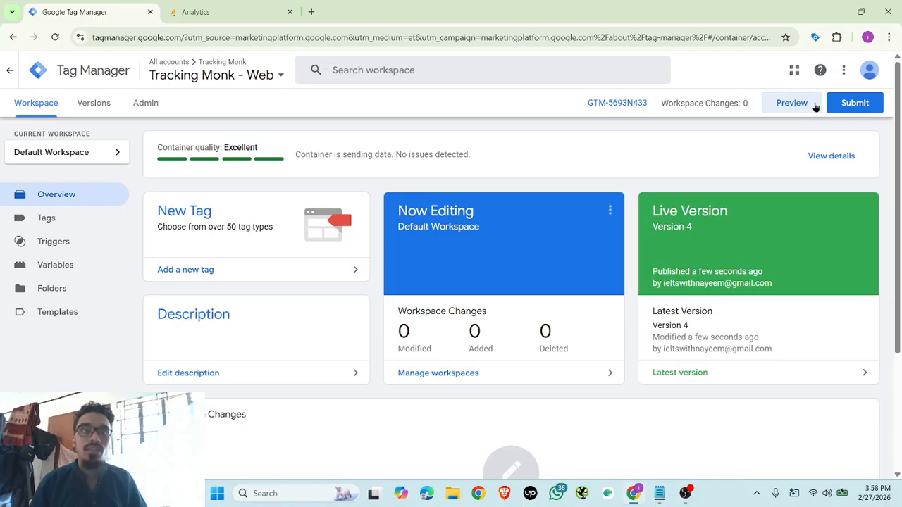
pyautogui.click(815, 107)
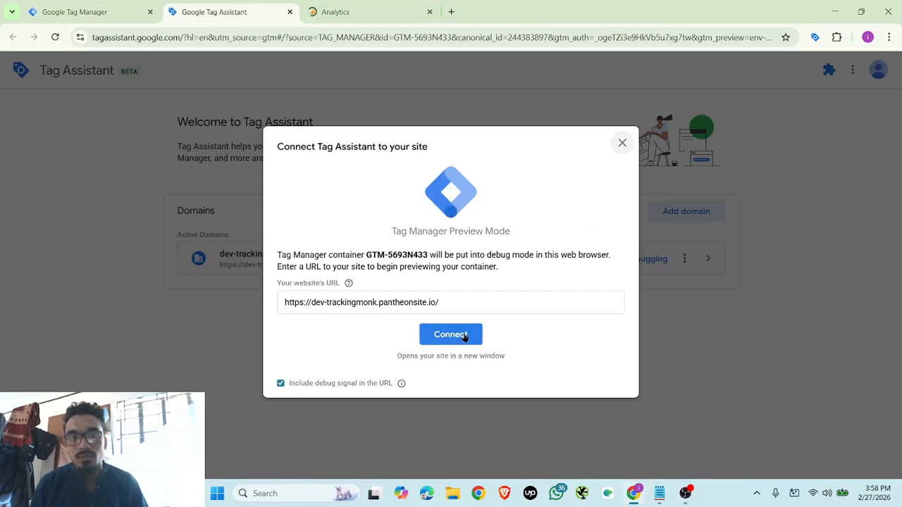
pyautogui.click(465, 334)
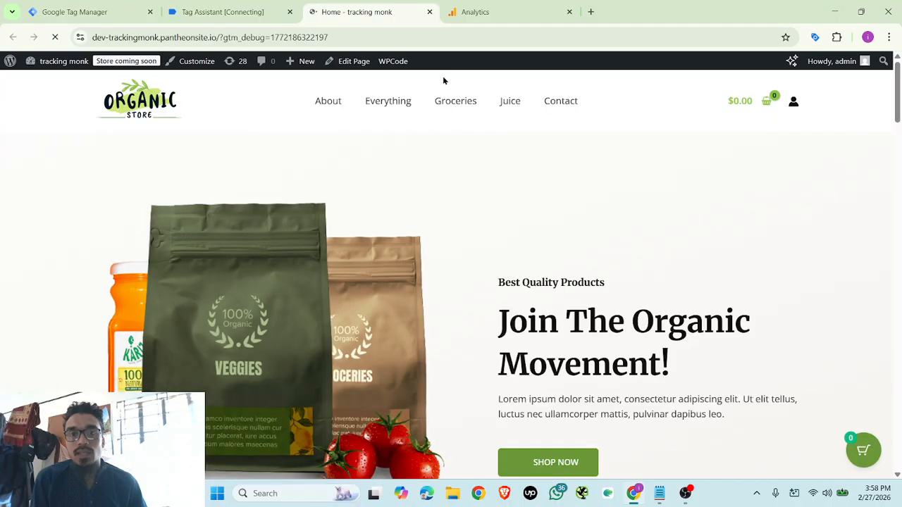
# Open the Hand Sanitizer product page in the store and add two units to the cart
pyautogui.scroll(-3, 652, 325)
pyautogui.scroll(-8, 651, 320)
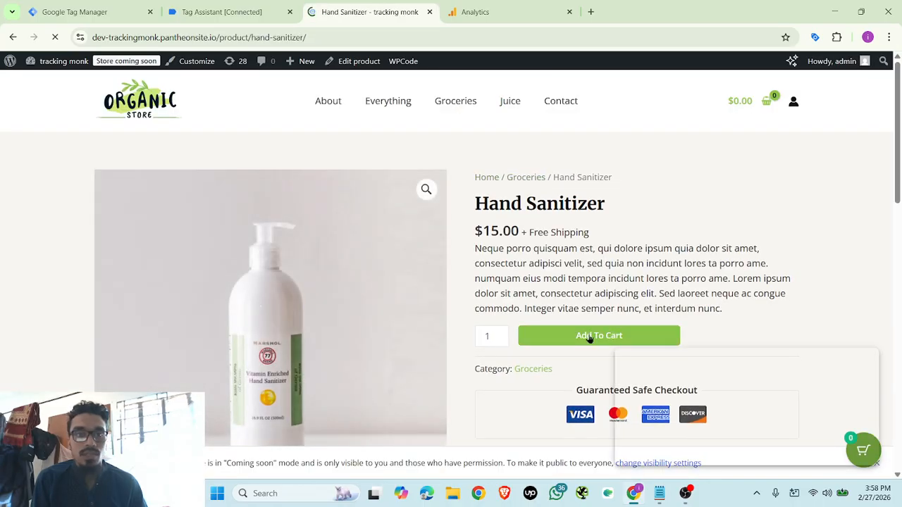
pyautogui.click(500, 332)
pyautogui.click(548, 335)
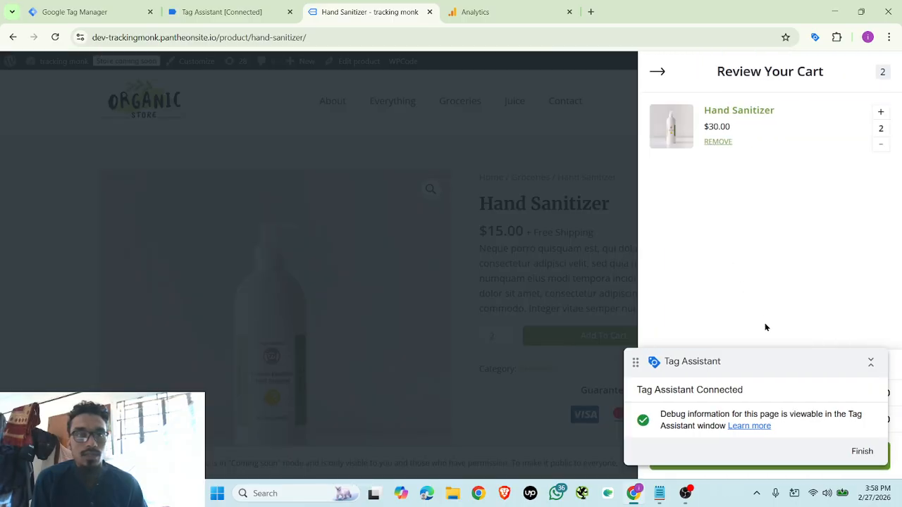
pyautogui.moveTo(814, 362); pyautogui.dragTo(810, 186)
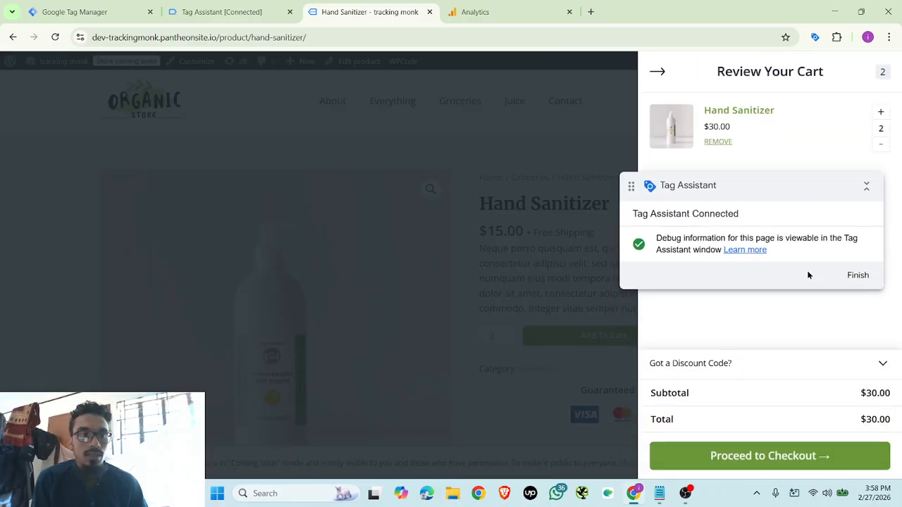
# Leave the cart, open Handpicked Red Chillies from the related products of Pulses From Organic Farm, and add one to the cart
pyautogui.click(512, 308)
pyautogui.scroll(-10, 550, 317)
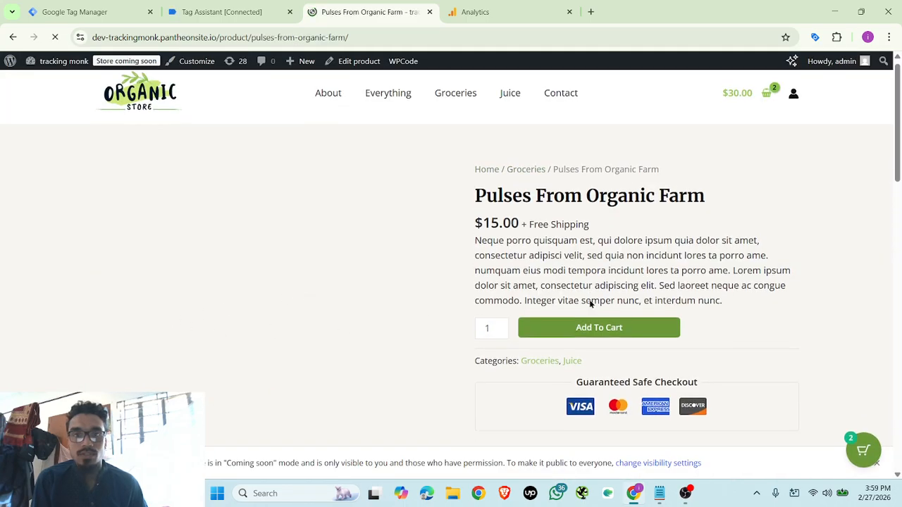
pyautogui.scroll(-10, 351, 329)
pyautogui.scroll(-5, 331, 321)
pyautogui.scroll(1, 334, 307)
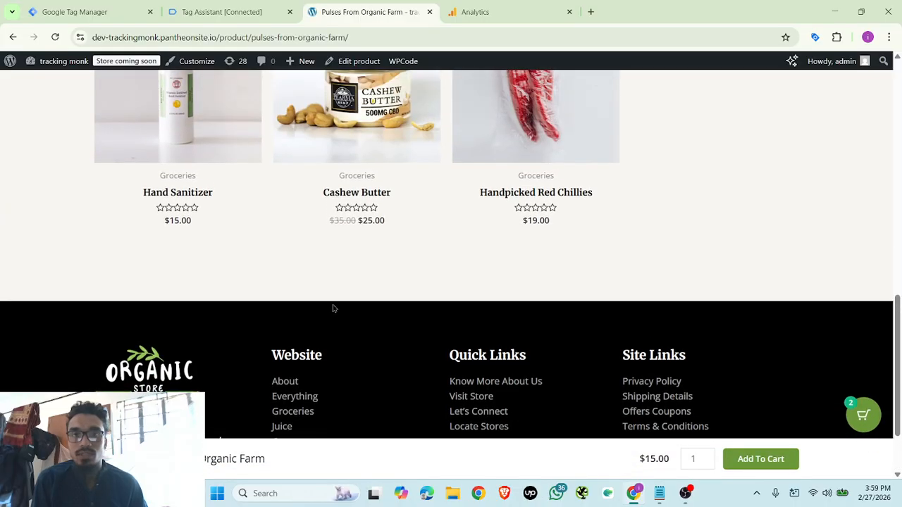
pyautogui.scroll(1, 535, 220)
pyautogui.click(535, 221)
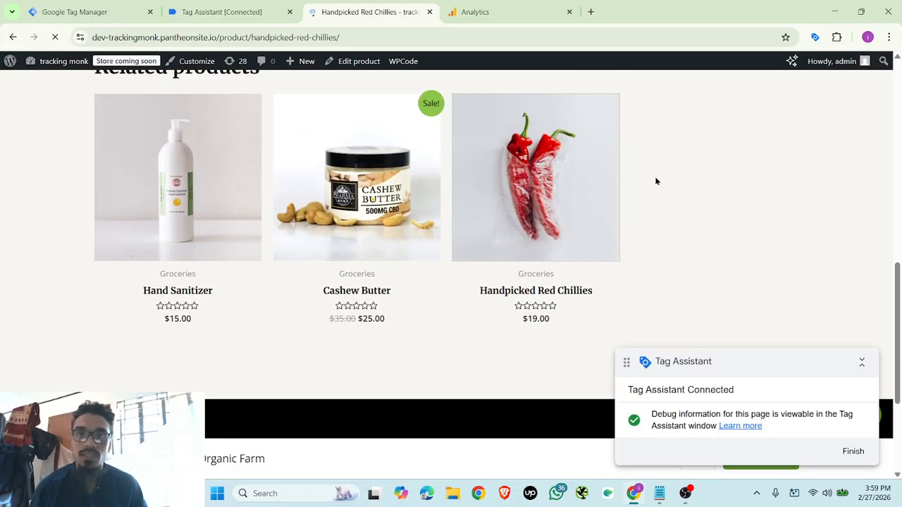
pyautogui.scroll(-3, 655, 261)
pyautogui.scroll(3, 627, 296)
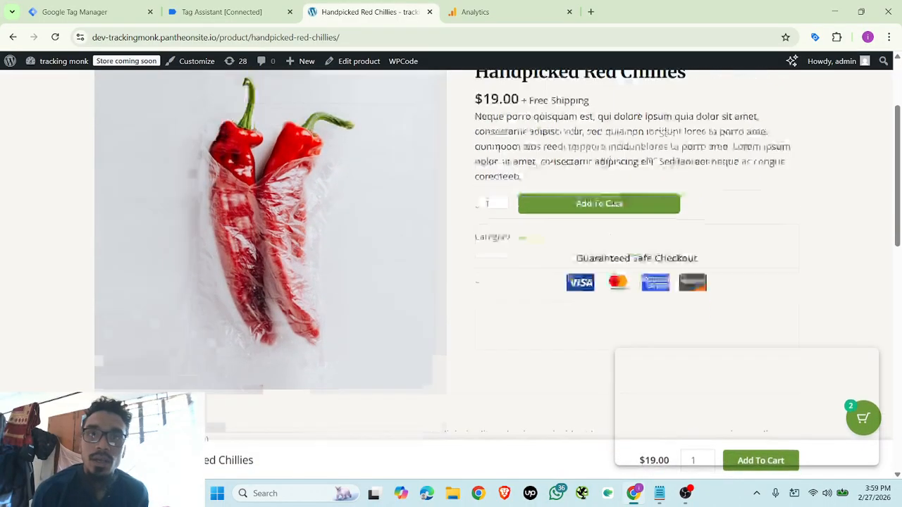
pyautogui.click(593, 337)
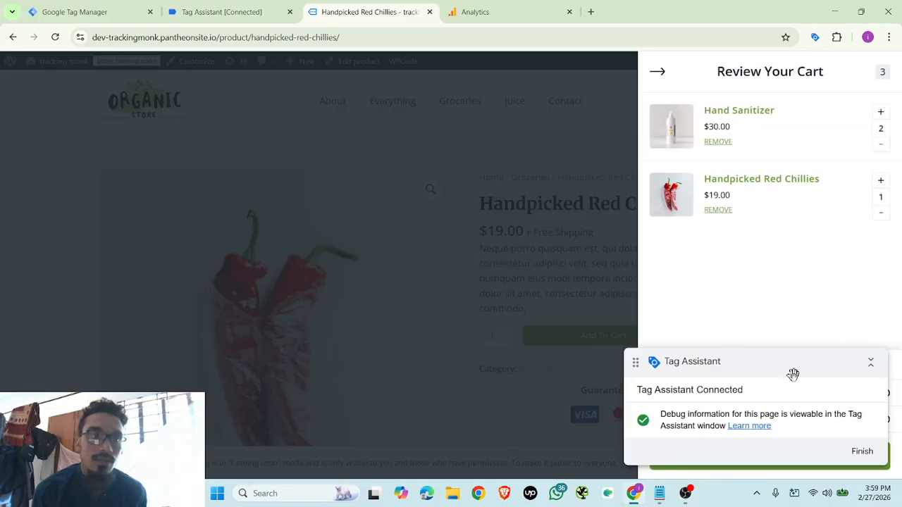
# Proceed to checkout with both products and place the order with cash on delivery, keeping the prefilled billing details
pyautogui.moveTo(780, 350); pyautogui.dragTo(775, 252)
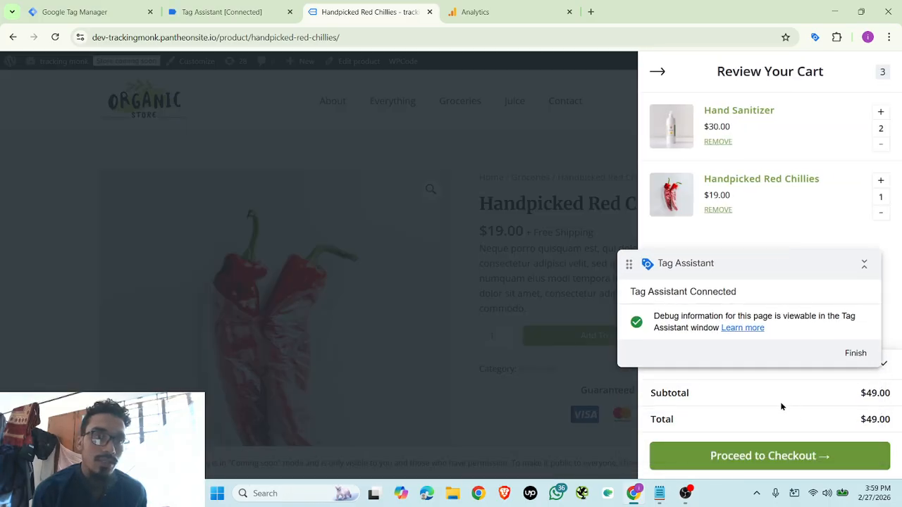
pyautogui.click(784, 458)
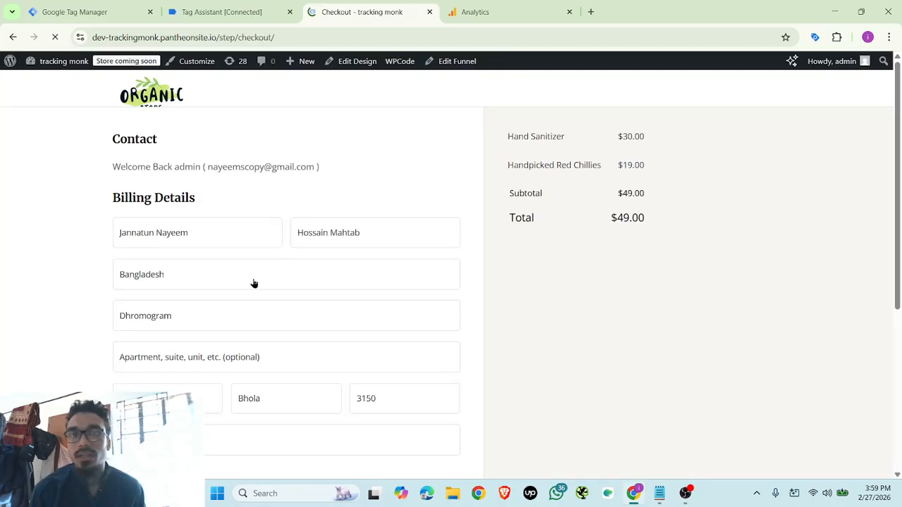
pyautogui.scroll(-4, 254, 283)
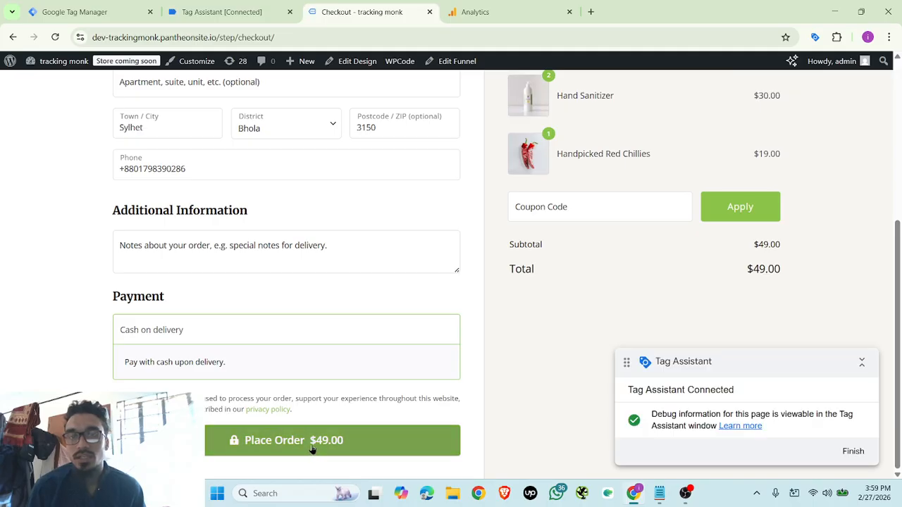
pyautogui.click(310, 446)
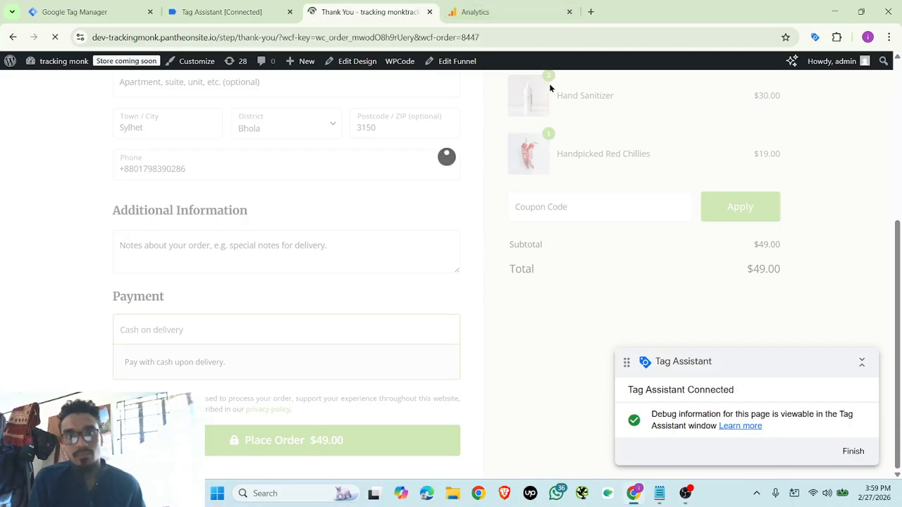
# Switch to the connected Tag Assistant session and check which tags fired on the purchase event
pyautogui.click(218, 12)
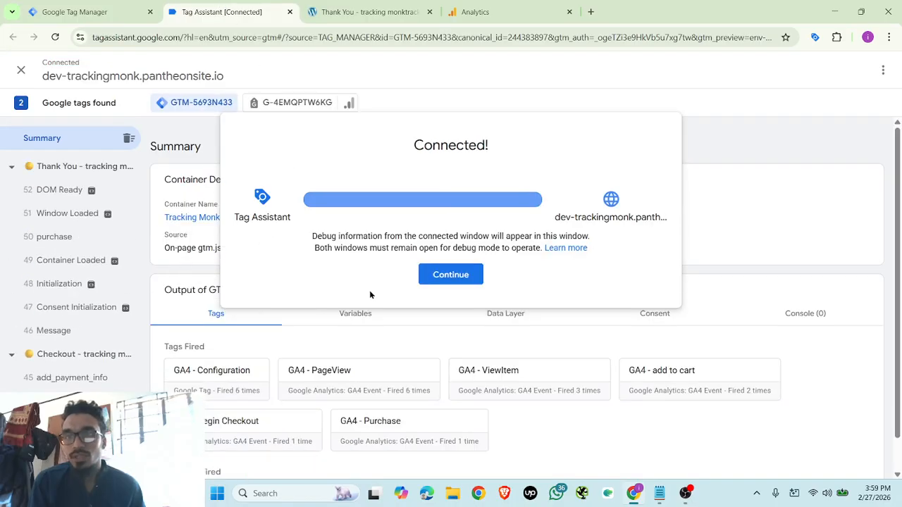
pyautogui.click(451, 274)
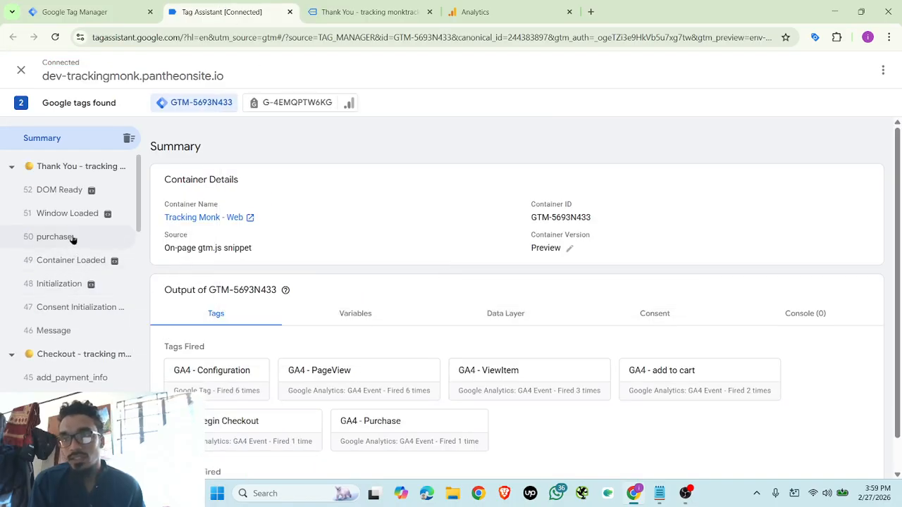
pyautogui.click(72, 238)
pyautogui.scroll(-2, 58, 314)
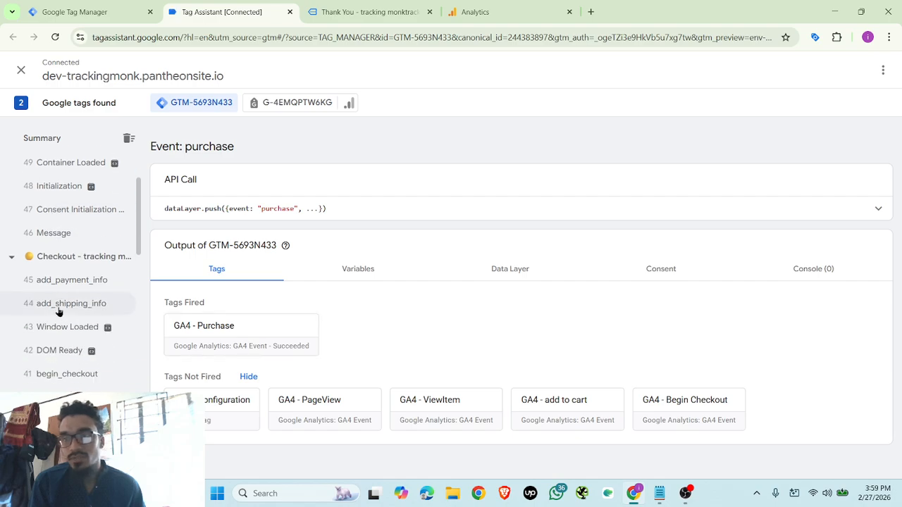
# Check the tags for the add_payment_info and add_shipping_info events, and expand the add_shipping_info data layer call
pyautogui.click(95, 282)
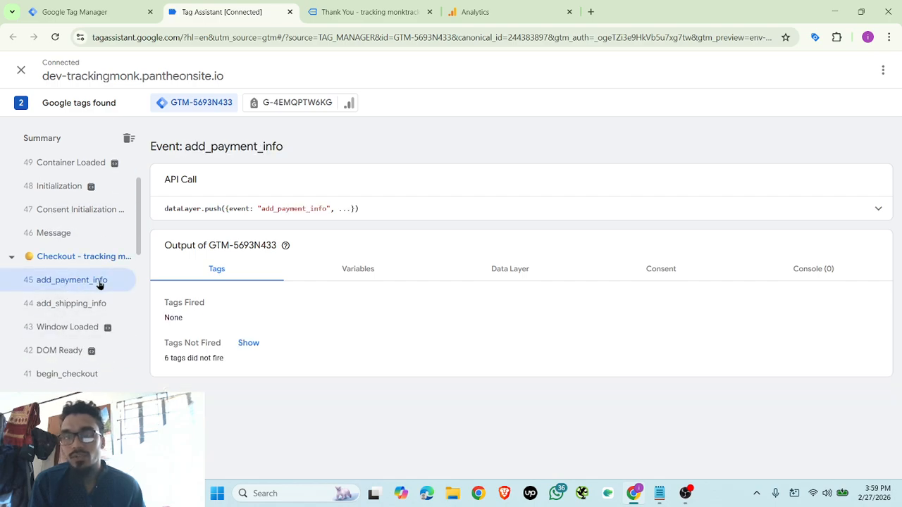
pyautogui.click(65, 304)
pyautogui.click(73, 283)
pyautogui.click(73, 310)
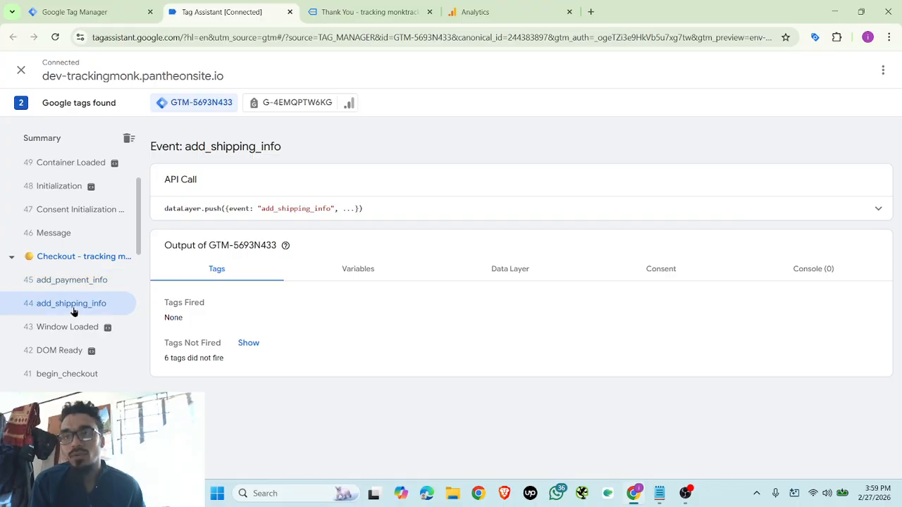
pyautogui.click(398, 212)
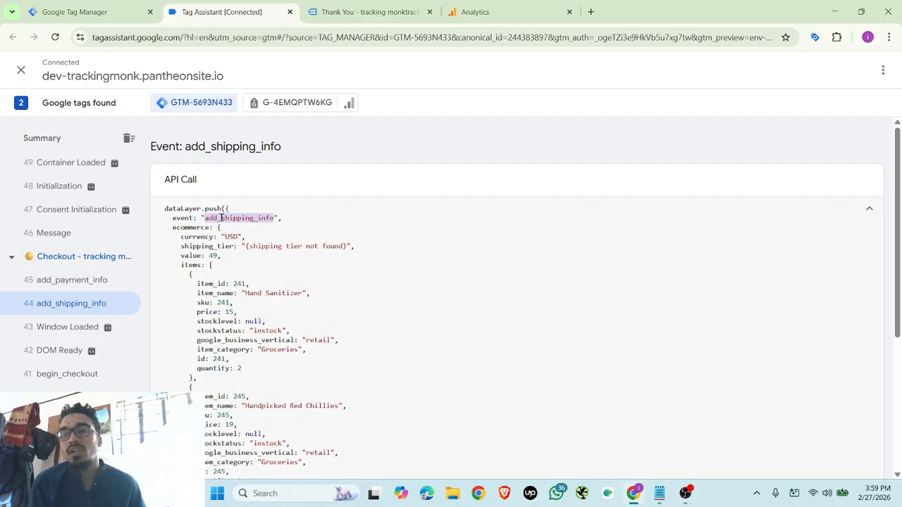
# Check the fired tags for the begin_checkout, add_to_cart and view_item events, and review all fired tags in the session summary
pyautogui.scroll(-3, 83, 300)
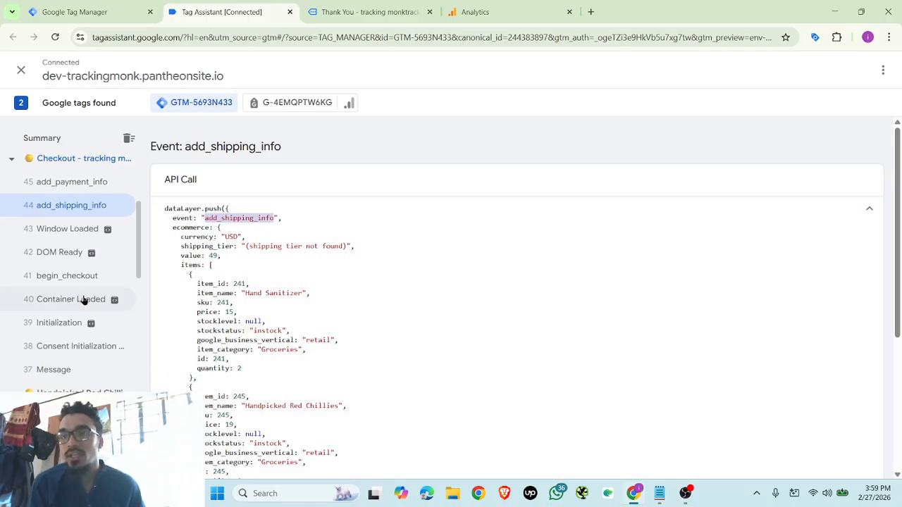
pyautogui.click(77, 276)
pyautogui.scroll(-5, 345, 274)
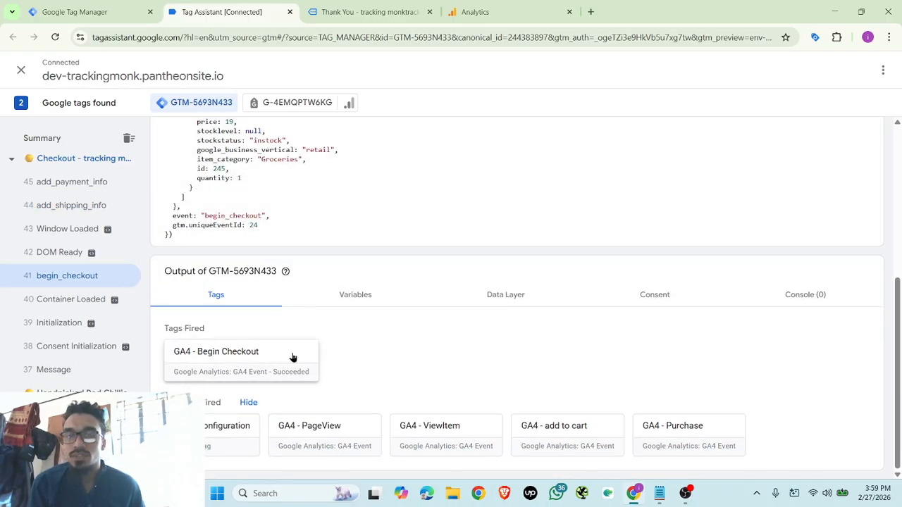
pyautogui.scroll(-3, 73, 300)
pyautogui.click(59, 228)
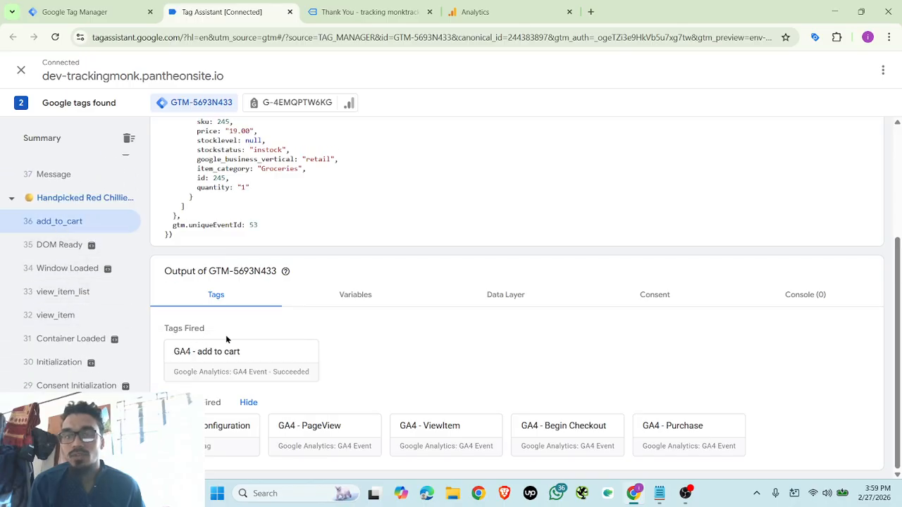
pyautogui.click(55, 315)
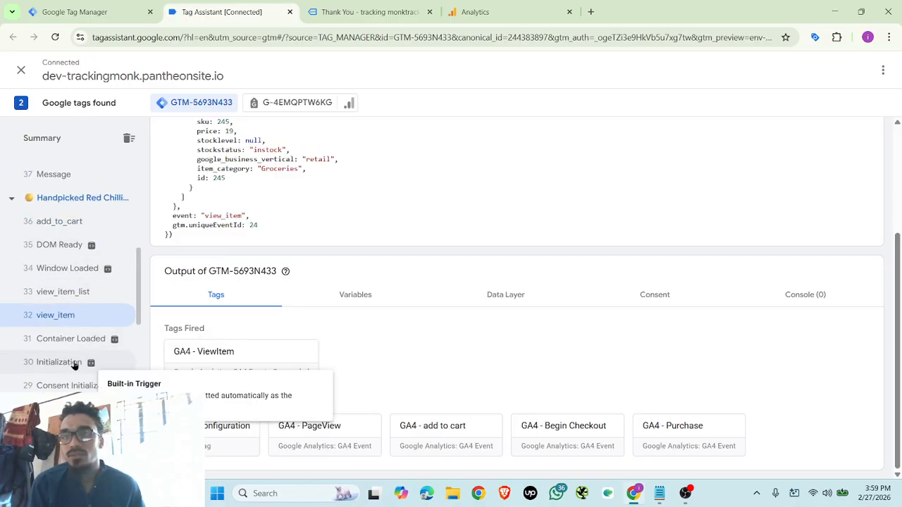
pyautogui.scroll(-2, 71, 374)
pyautogui.scroll(10, 42, 282)
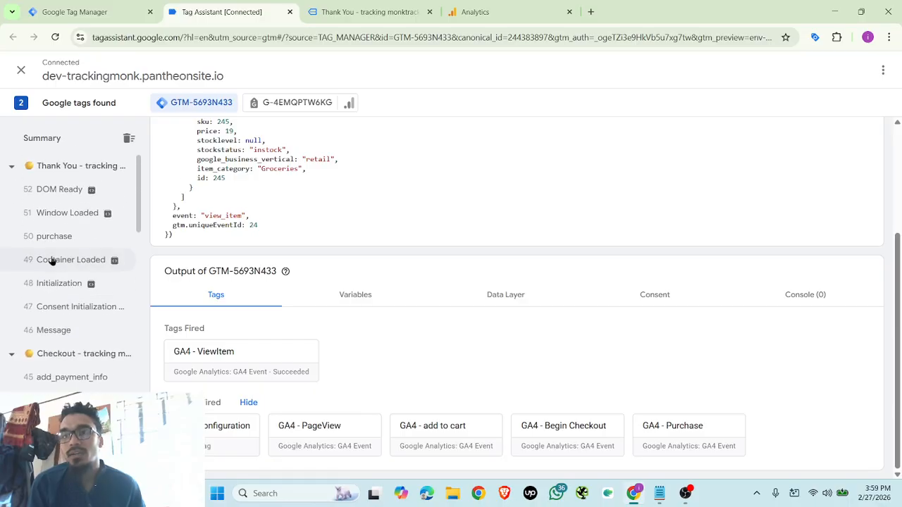
pyautogui.click(71, 141)
pyautogui.scroll(-1, 445, 366)
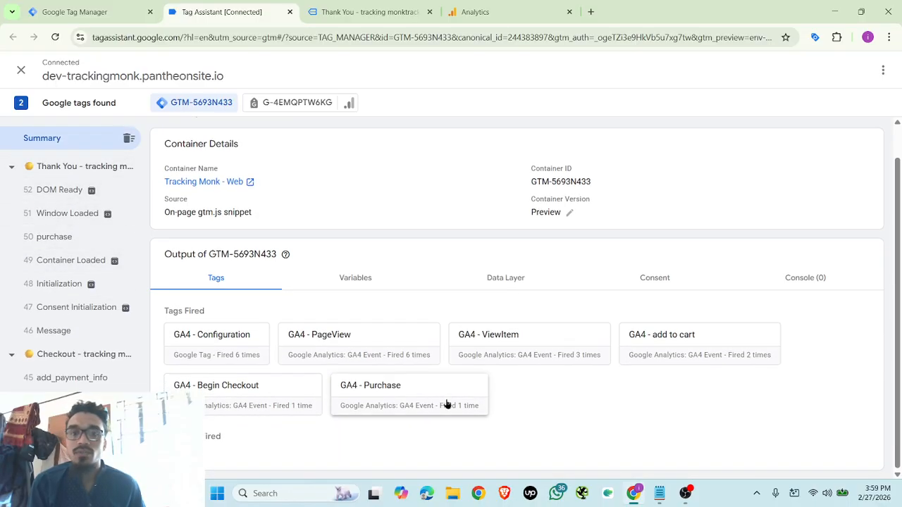
# In Analytics DebugView, inspect the purchase event's item details for both products and compare them with the order on the Thank You page
pyautogui.click(507, 11)
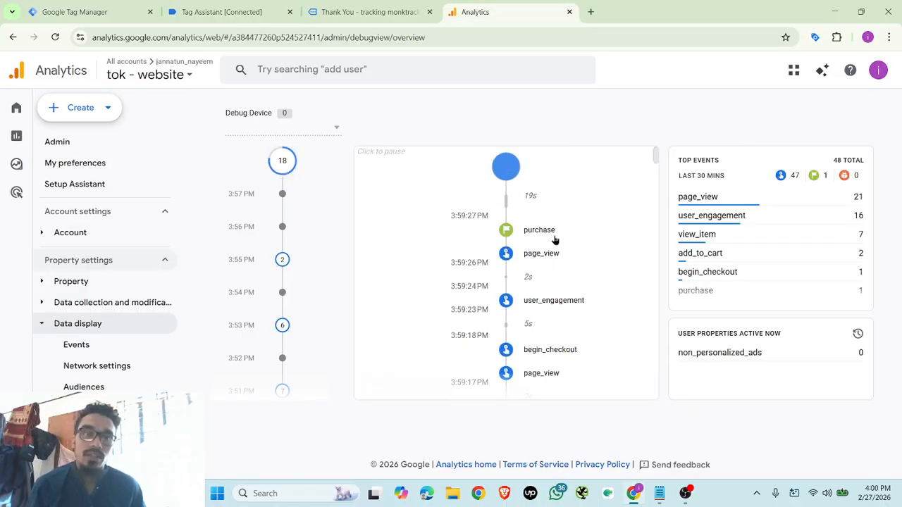
pyautogui.click(532, 233)
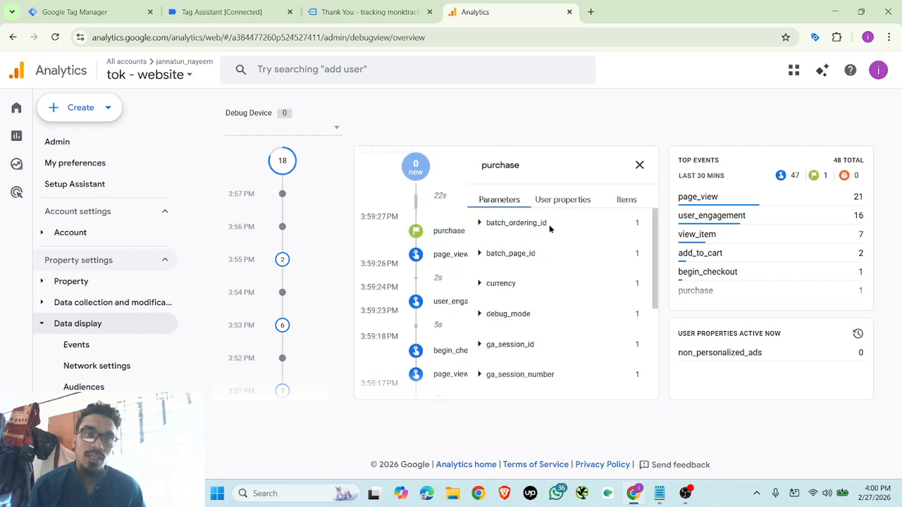
pyautogui.click(623, 201)
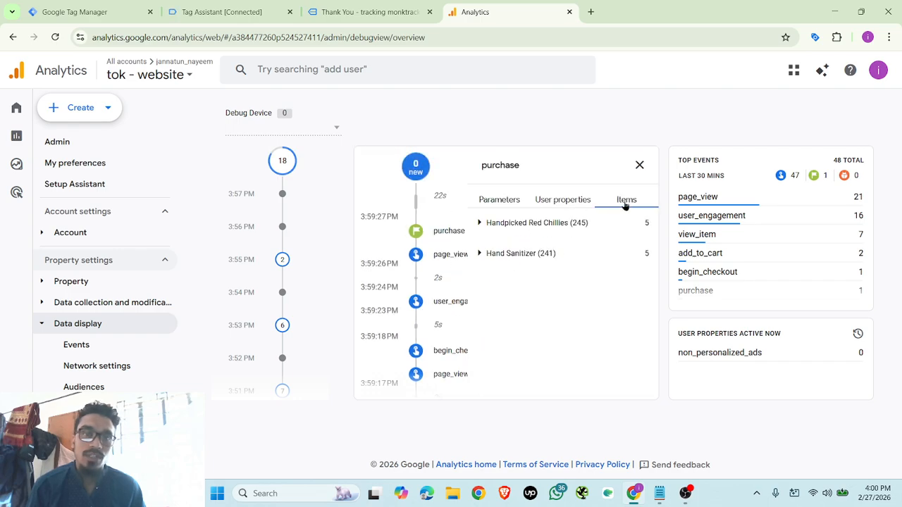
pyautogui.click(480, 224)
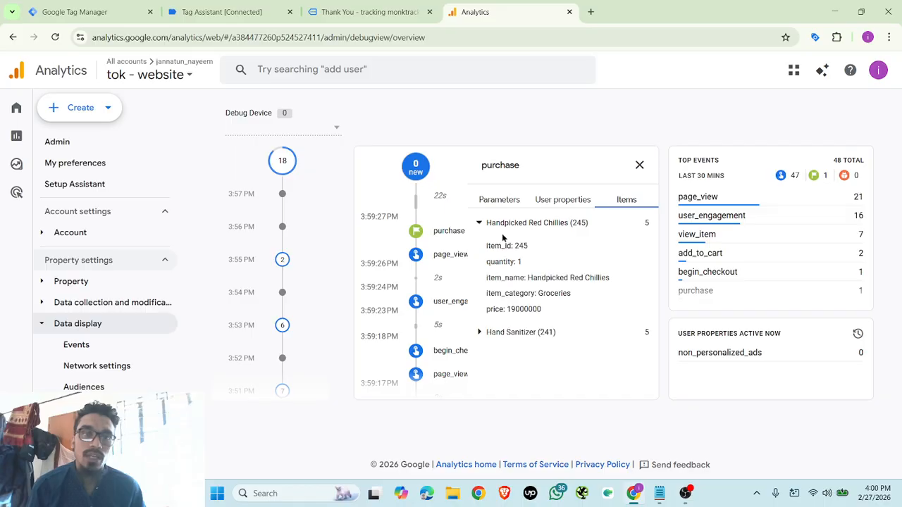
pyautogui.click(480, 333)
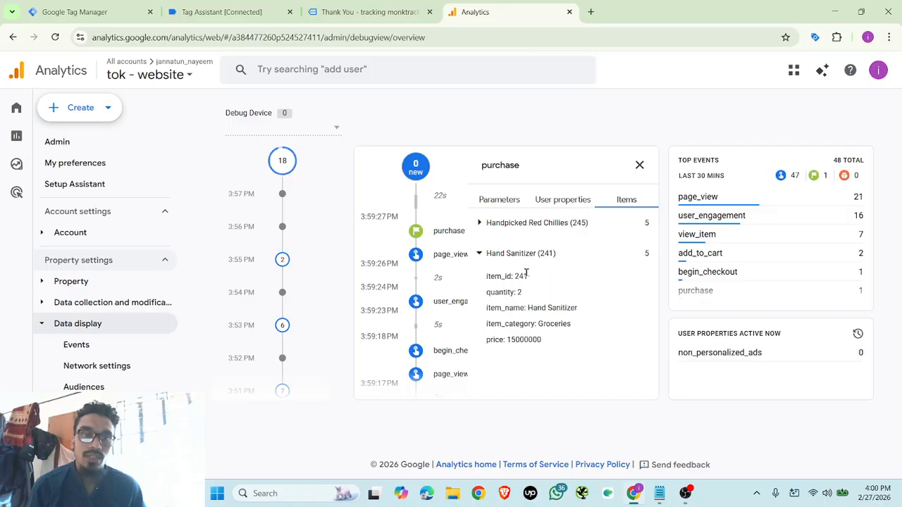
pyautogui.click(367, 12)
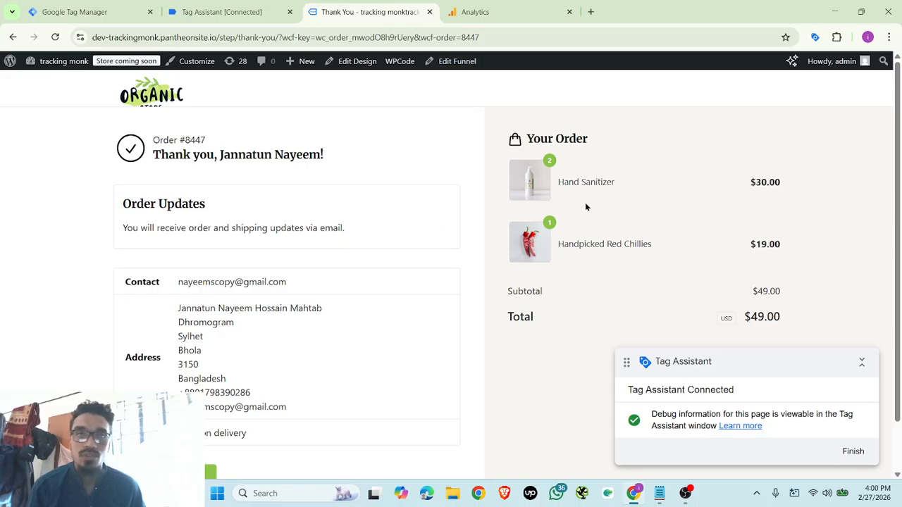
# Return to Analytics DebugView, check the purchase event's Handpicked Red Chillies item details and its parameters, and close the event details
pyautogui.click(474, 12)
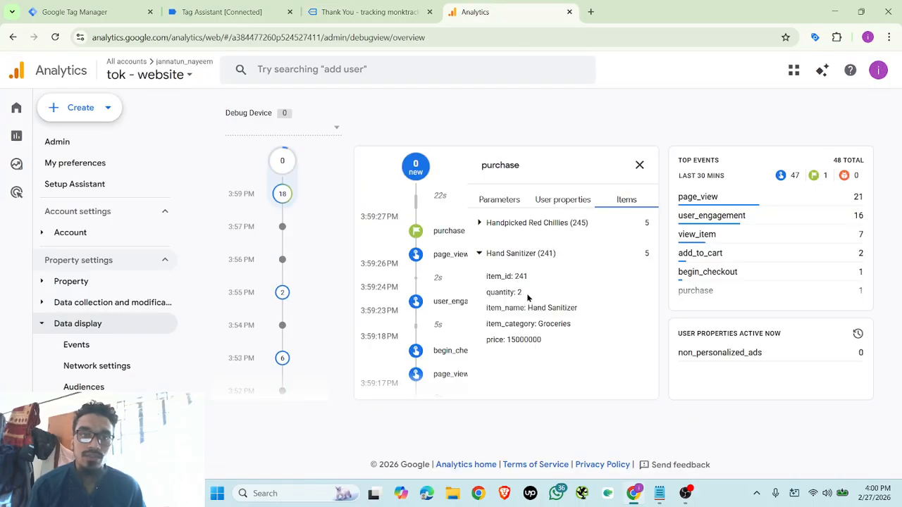
pyautogui.click(480, 223)
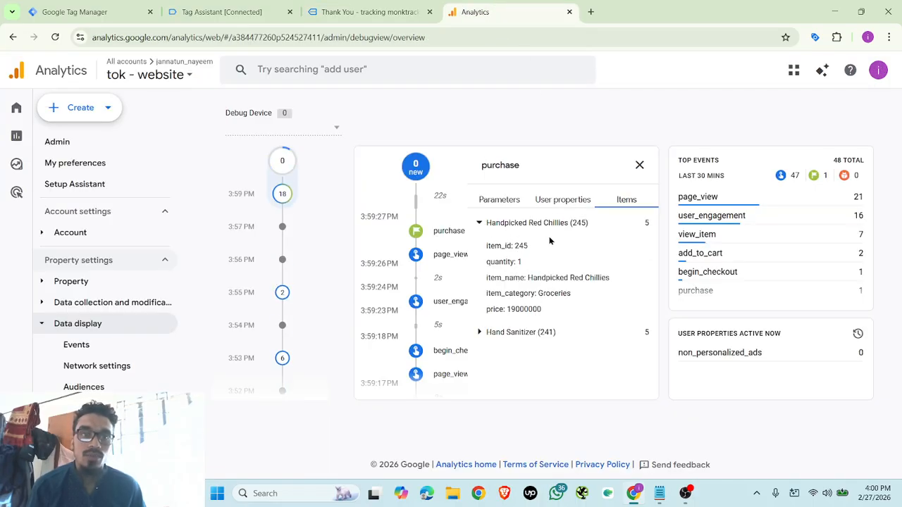
pyautogui.click(500, 200)
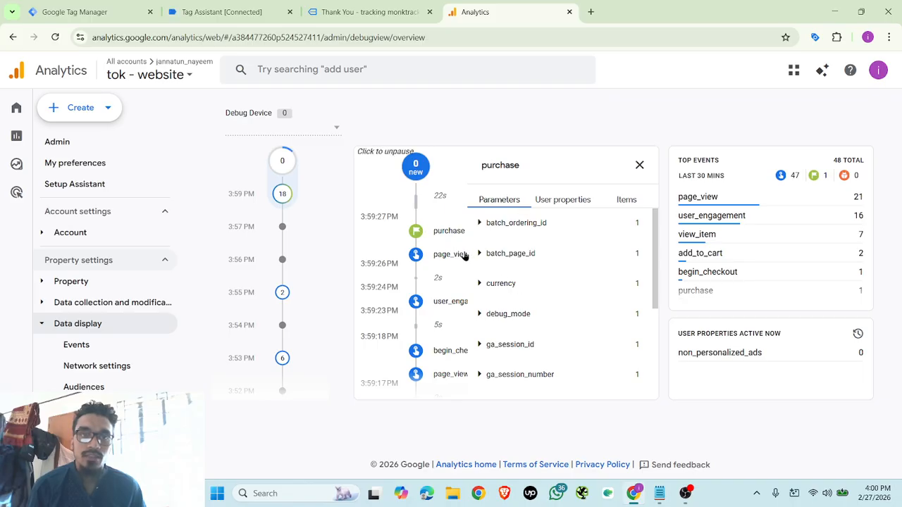
pyautogui.scroll(-2, 439, 275)
pyautogui.click(638, 167)
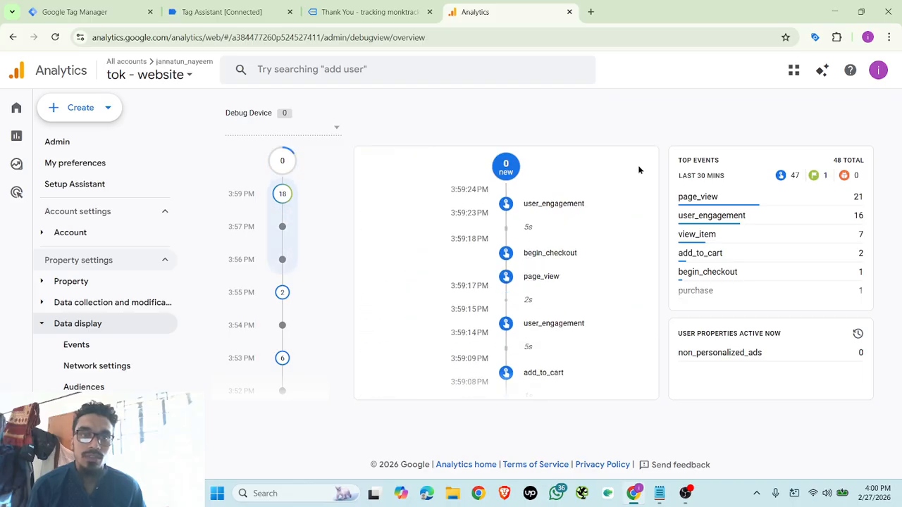
# Open the begin_checkout event in the debug timeline and expand its value parameter
pyautogui.click(547, 255)
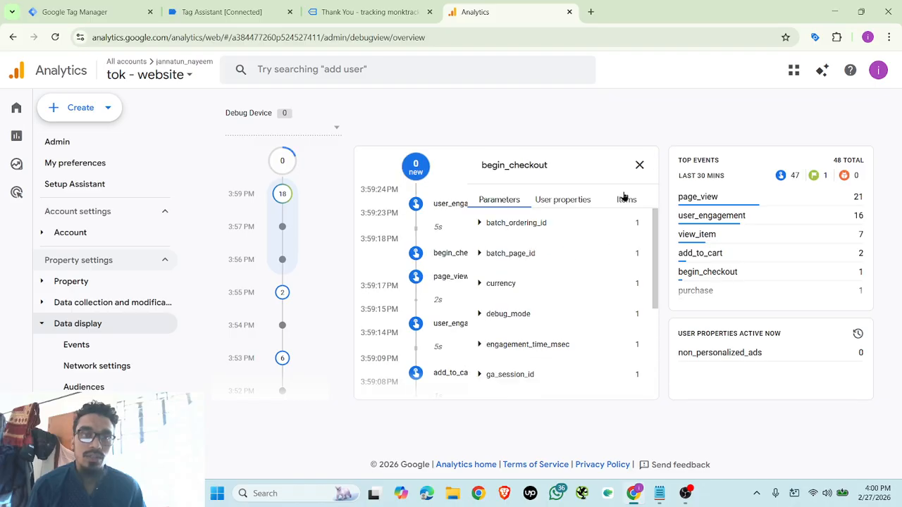
pyautogui.scroll(-3, 590, 294)
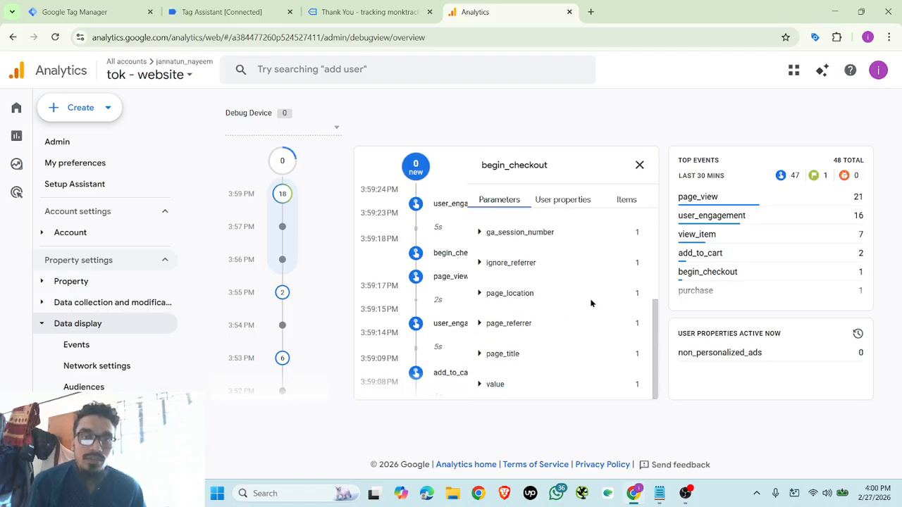
pyautogui.click(505, 385)
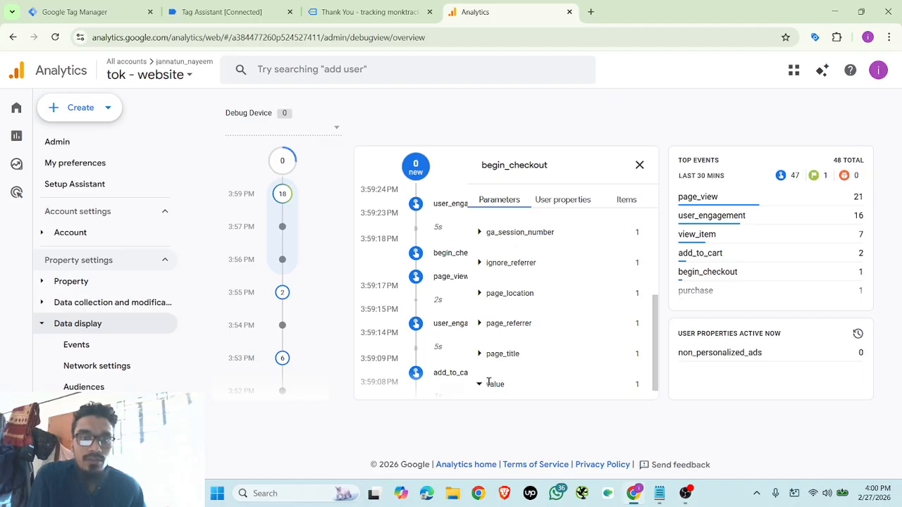
pyautogui.scroll(-1, 531, 364)
# Inspect the begin_checkout item details for Hand Sanitizer and Handpicked Red Chillies, including the latter's price, and close the event details
pyautogui.click(627, 200)
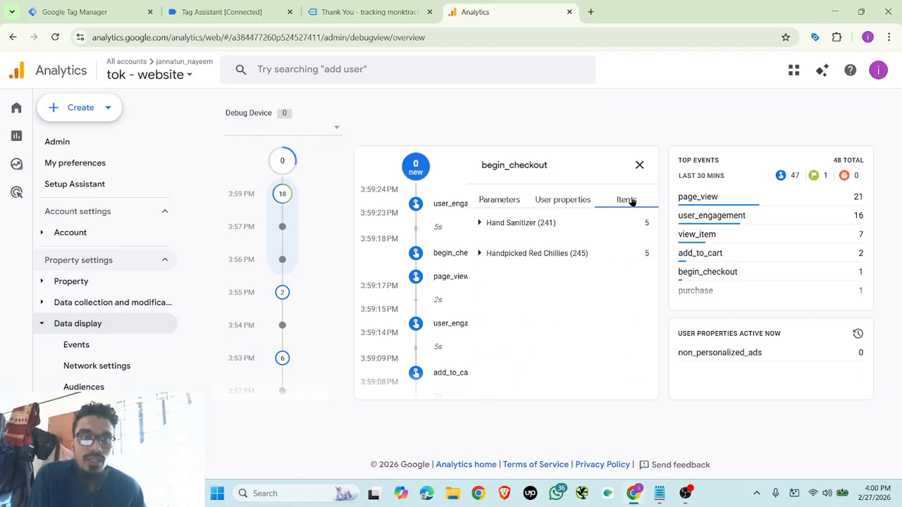
pyautogui.click(483, 224)
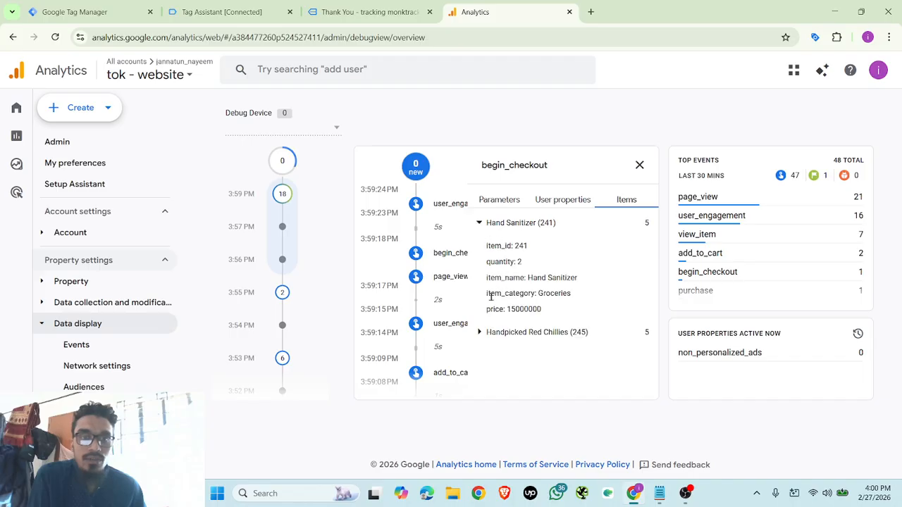
pyautogui.click(476, 334)
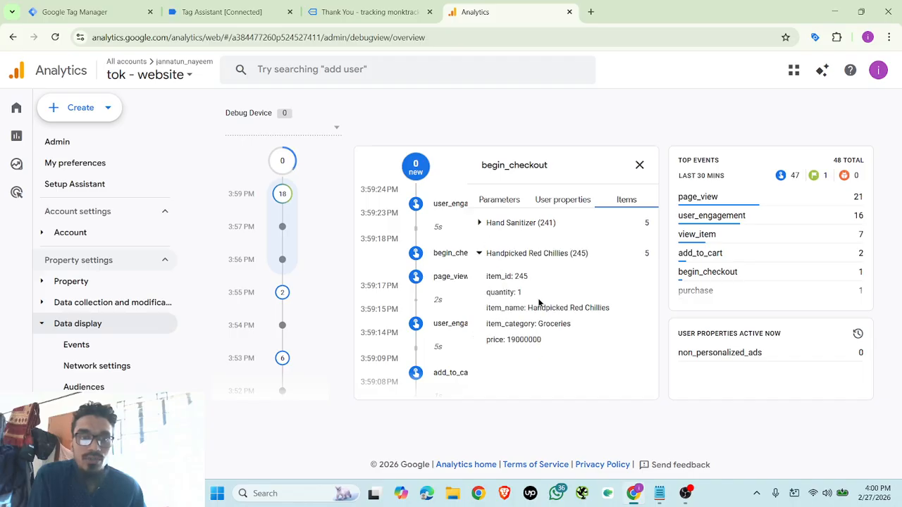
pyautogui.click(517, 341)
pyautogui.moveTo(516, 341); pyautogui.dragTo(551, 344)
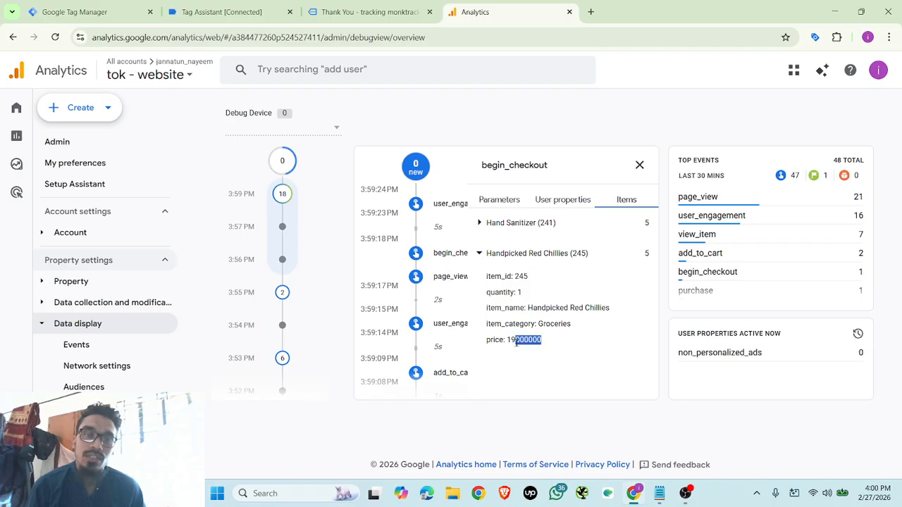
pyautogui.click(640, 165)
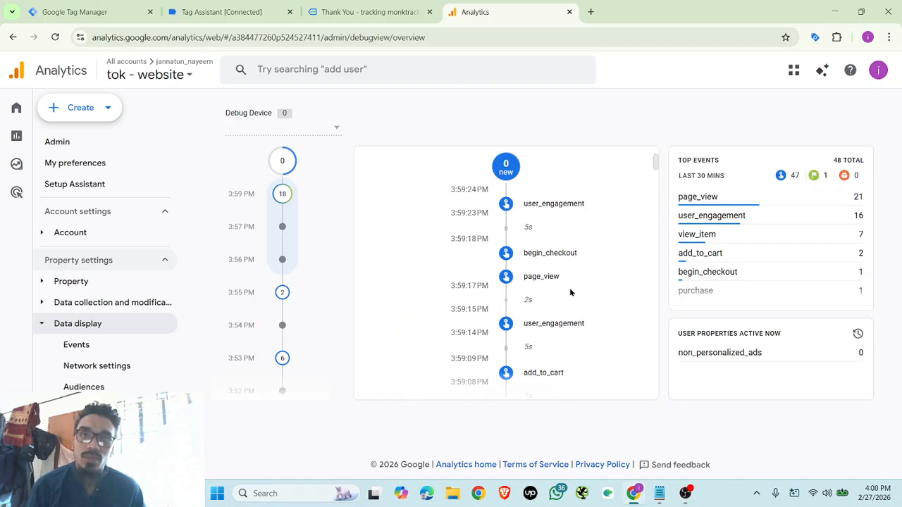
# Inspect the latest add_to_cart event's item details for Handpicked Red Chillies, Cashew Butter and Assorted Coffee, and close the event details
pyautogui.scroll(-1, 567, 296)
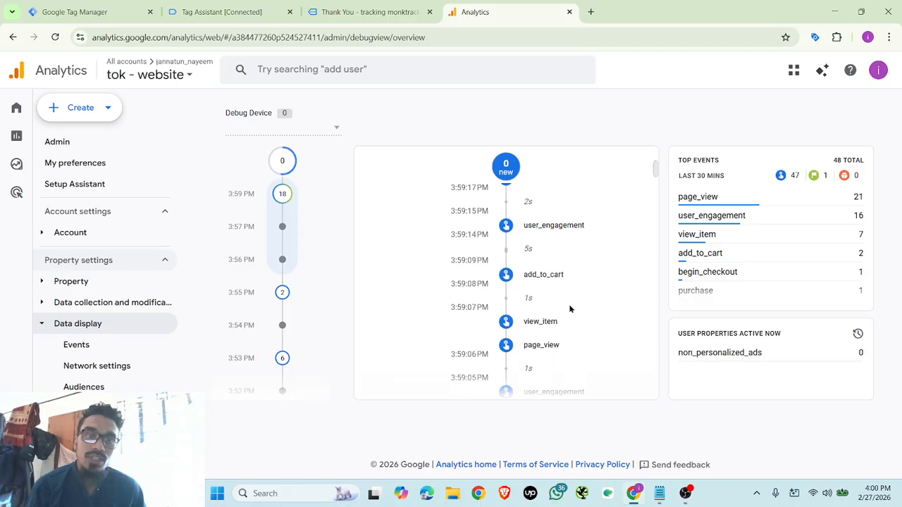
pyautogui.click(549, 274)
pyautogui.scroll(-1, 537, 315)
pyautogui.scroll(-1, 441, 326)
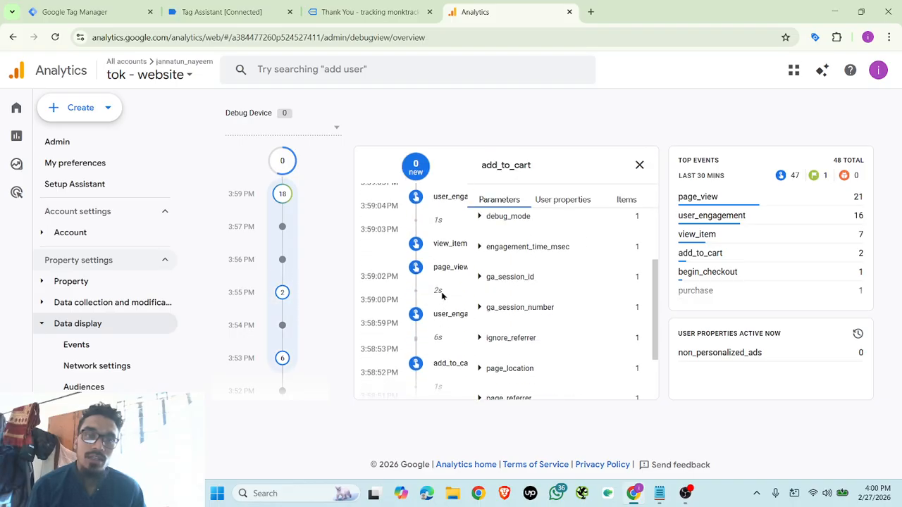
pyautogui.click(632, 200)
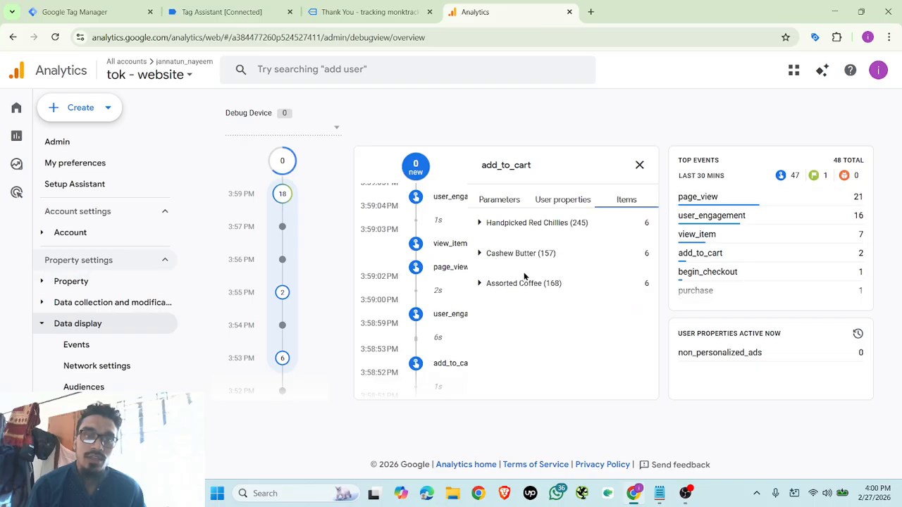
pyautogui.click(478, 223)
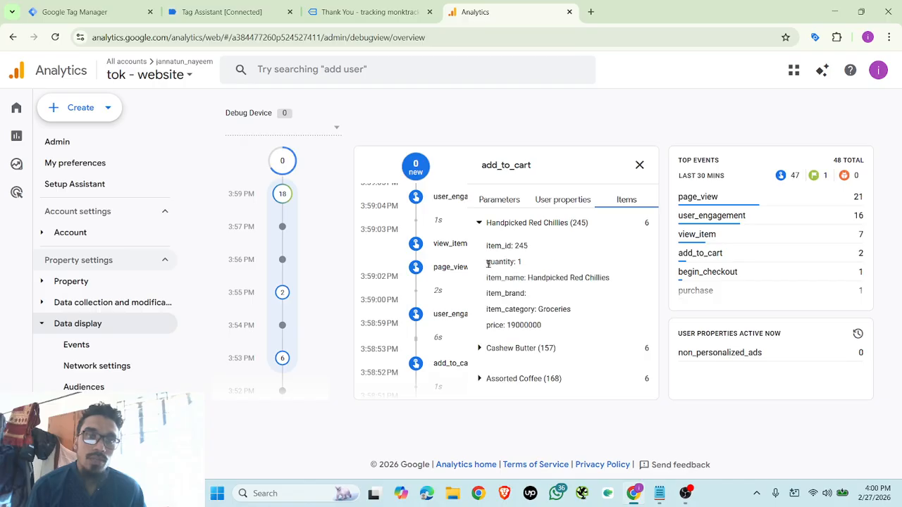
pyautogui.click(479, 348)
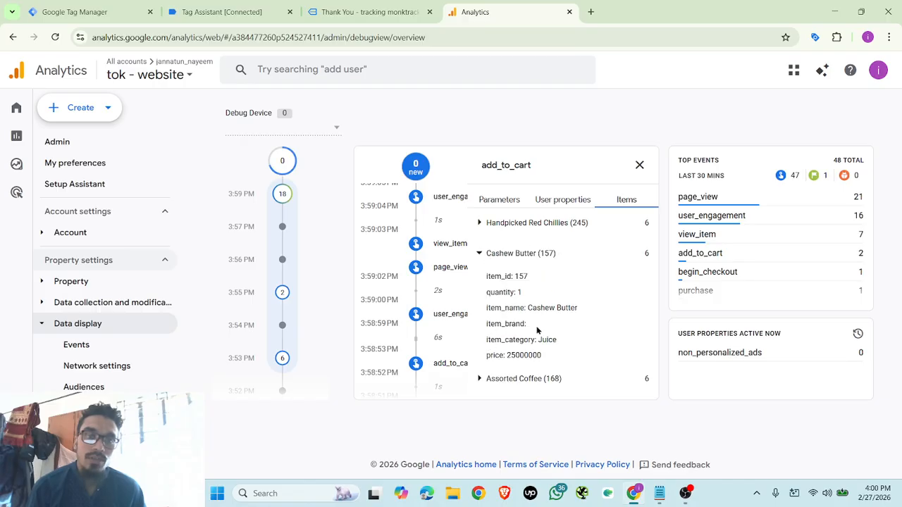
pyautogui.click(480, 379)
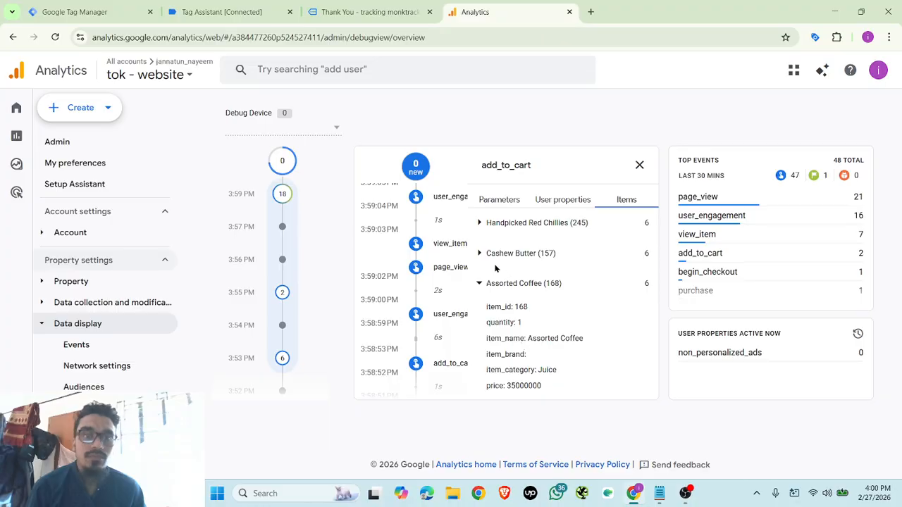
pyautogui.click(638, 165)
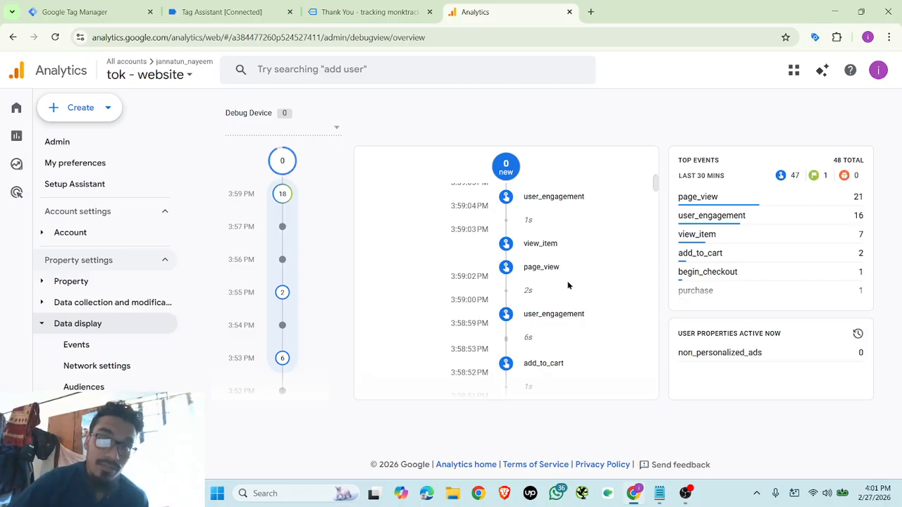
# Inspect the Hand Sanitizer item details in the earlier view_item event, just before the first add_to_cart, and close the event details
pyautogui.scroll(-1, 573, 286)
pyautogui.scroll(-1, 515, 281)
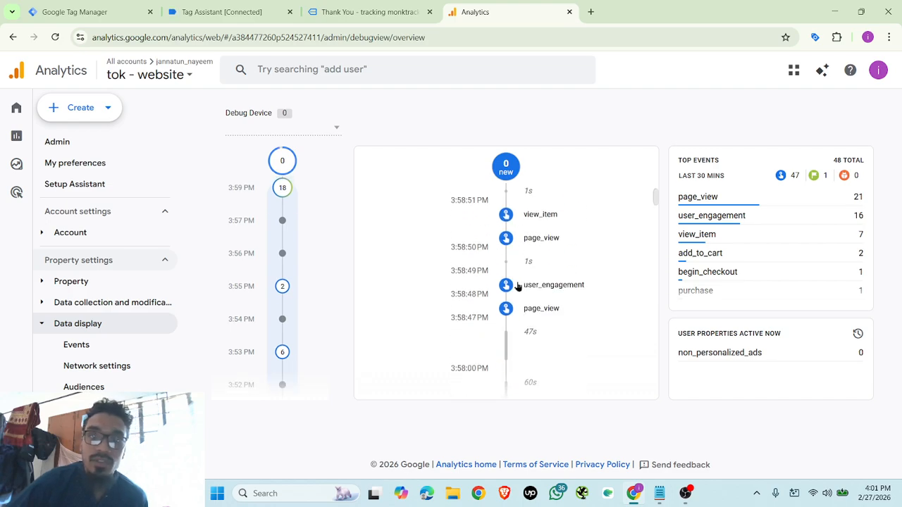
pyautogui.click(504, 217)
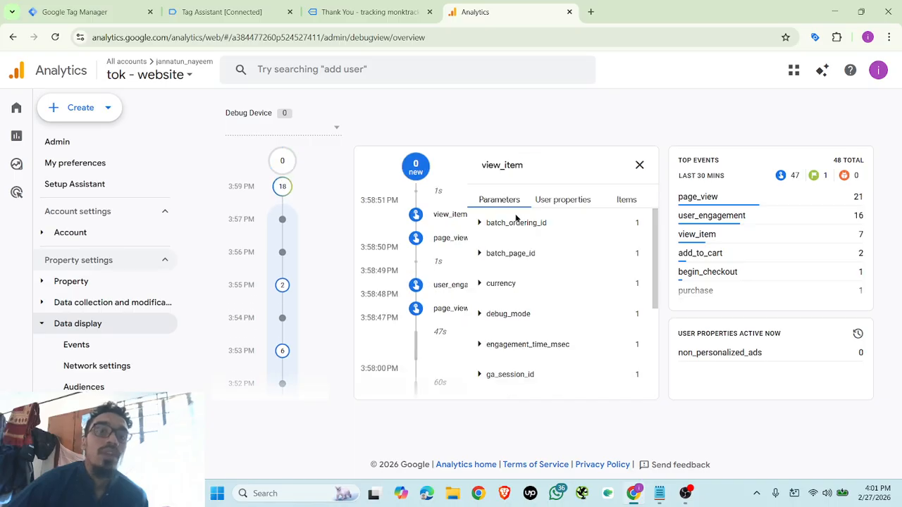
pyautogui.click(625, 201)
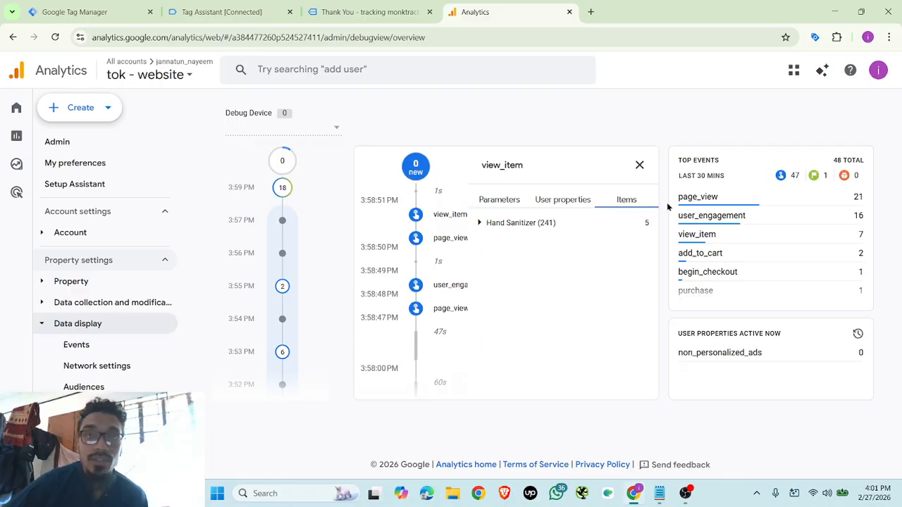
pyautogui.click(480, 224)
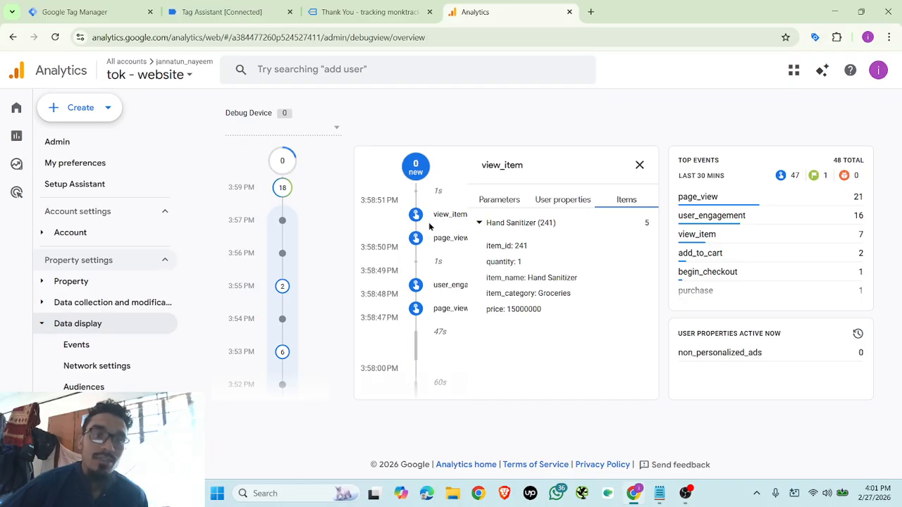
pyautogui.click(639, 166)
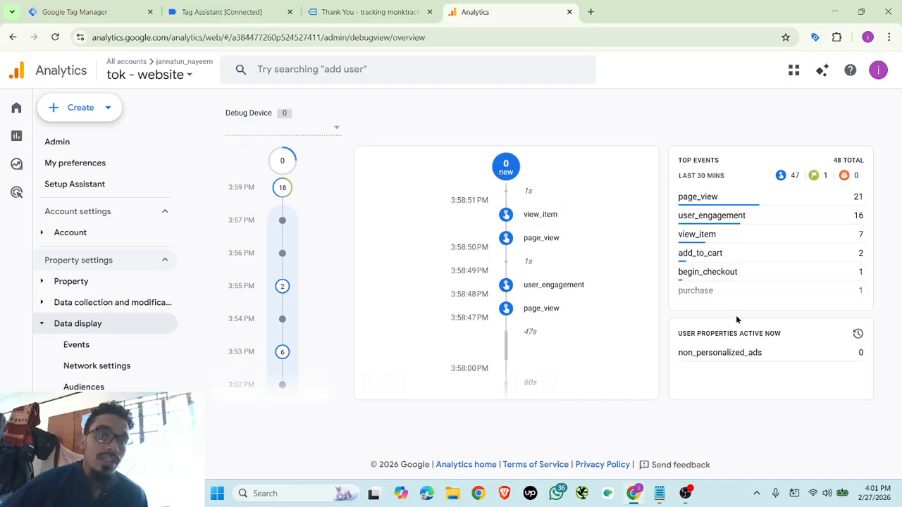